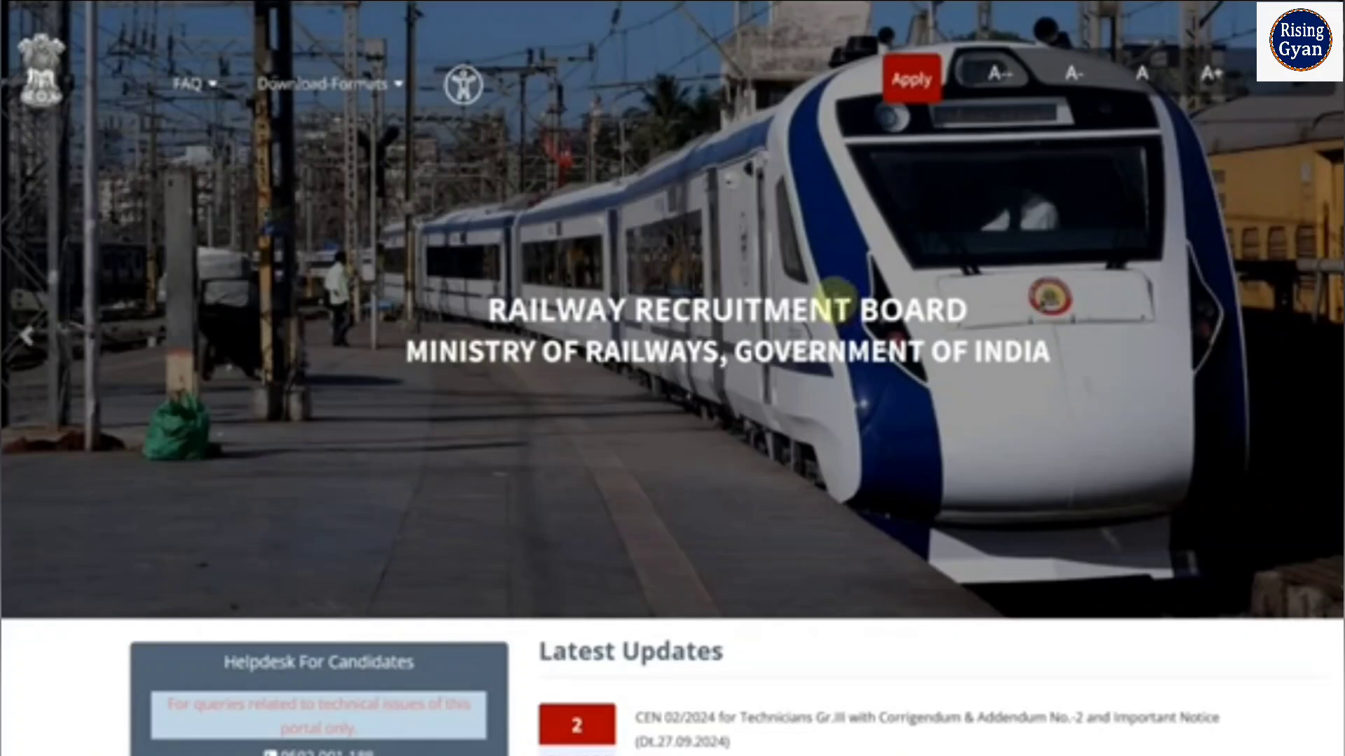
pyautogui.click(919, 96)
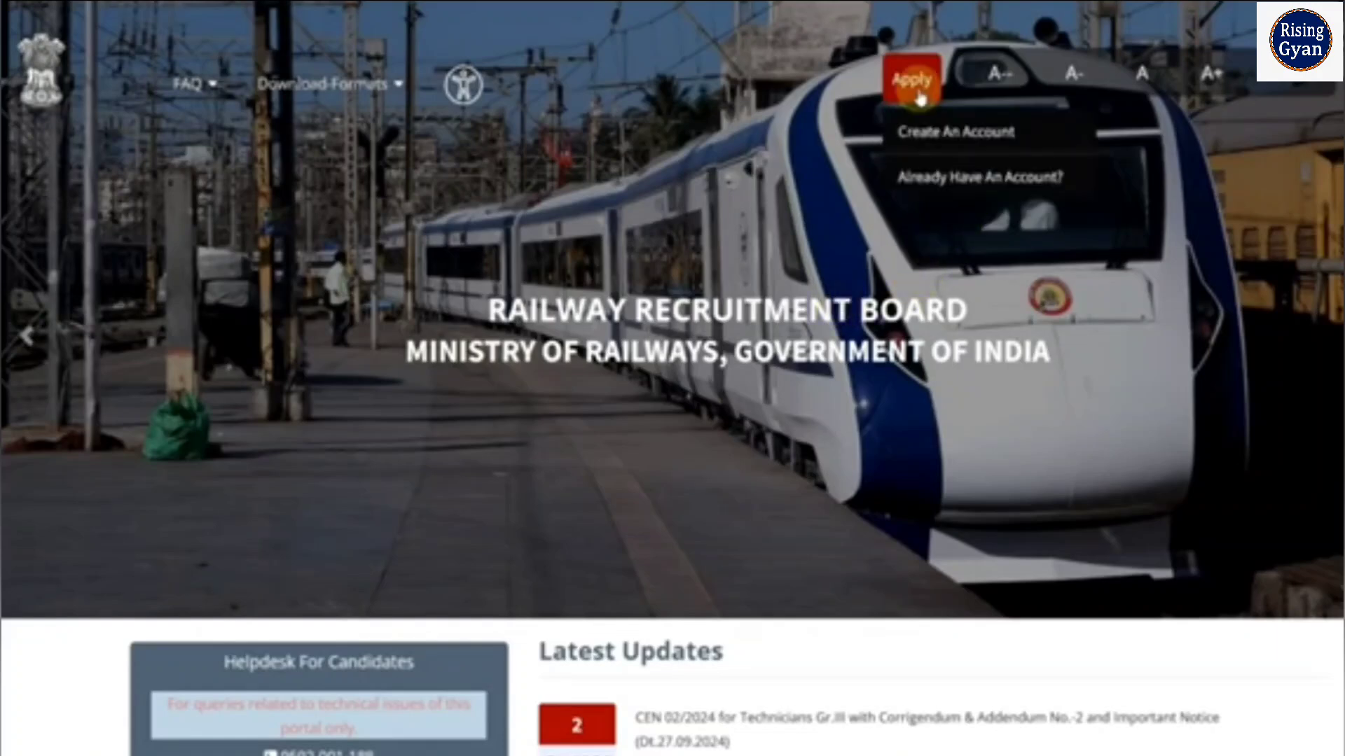
pyautogui.click(959, 180)
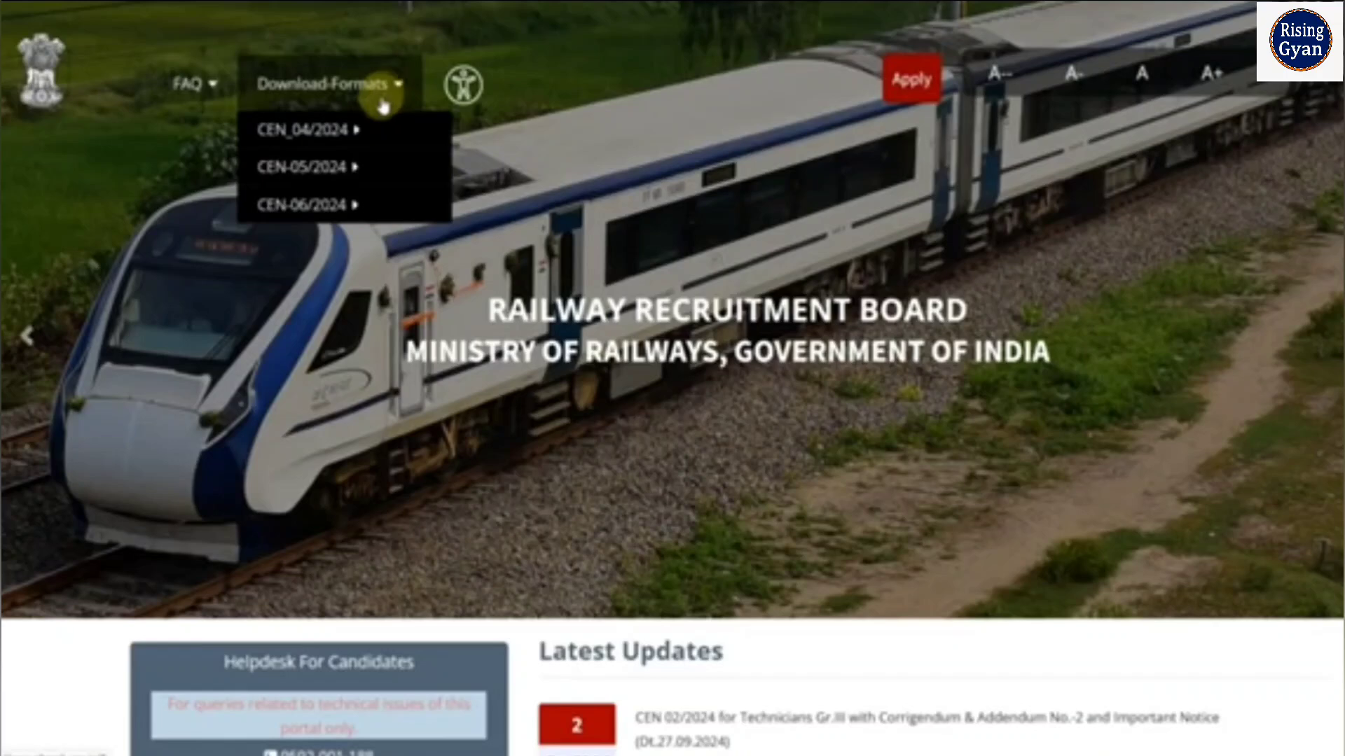
# Examine the list of downloadable certificate formats for CEN-06/2024, from the caste certificate to the typing skill test exemption
pyautogui.moveTo(371, 132)
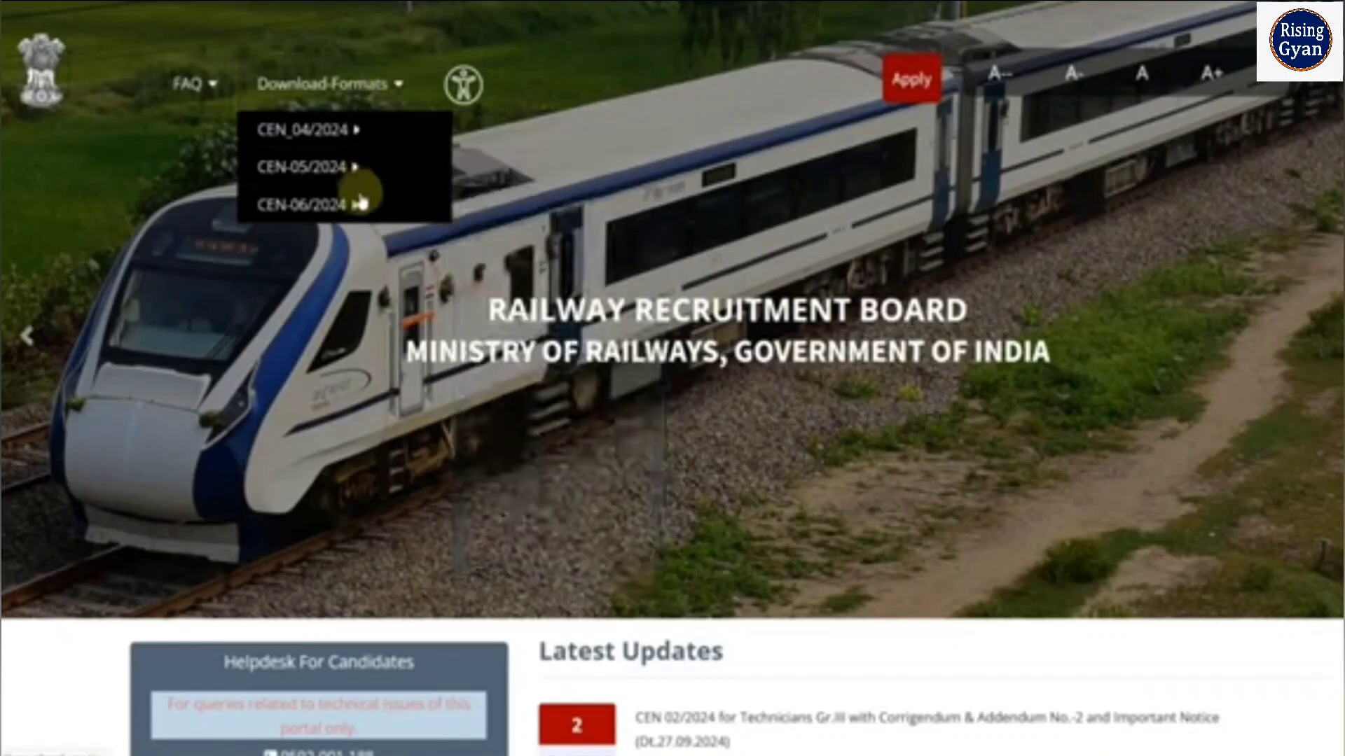
pyautogui.moveTo(359, 204)
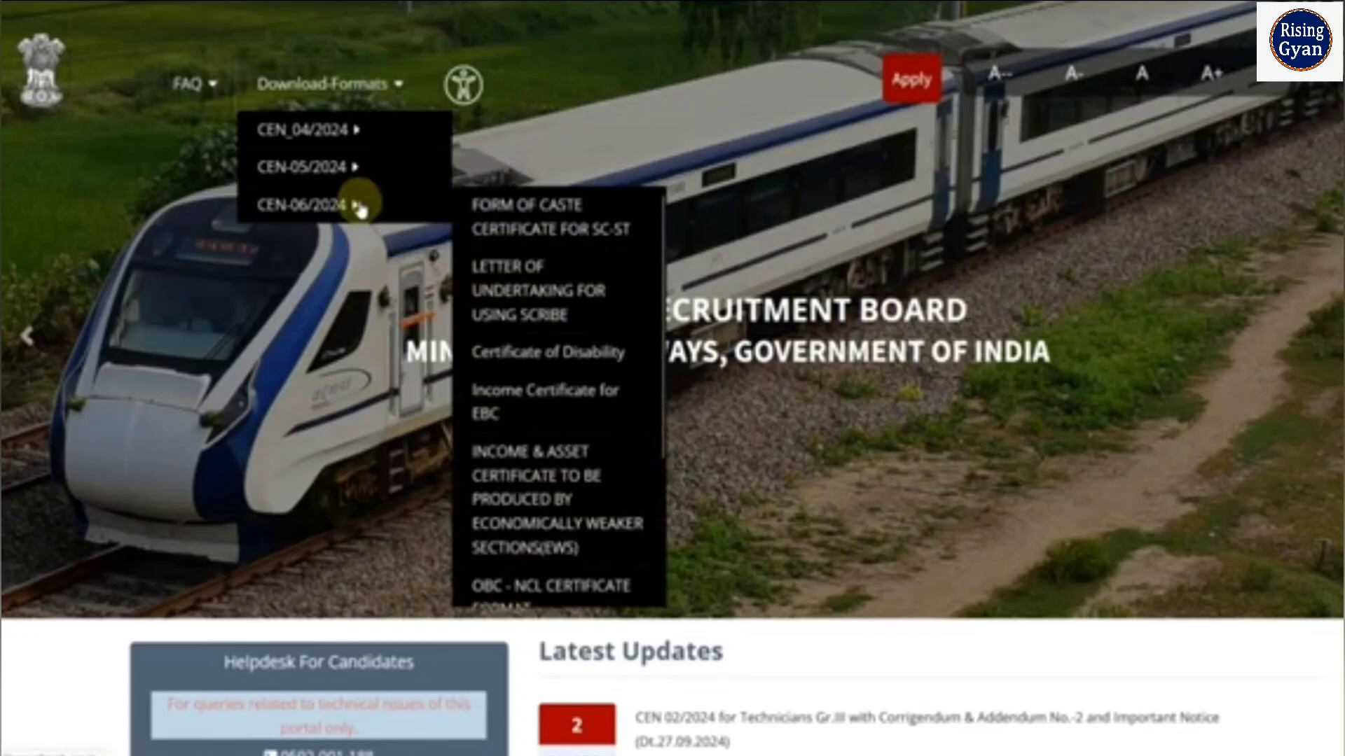
pyautogui.scroll(-2, 560, 294)
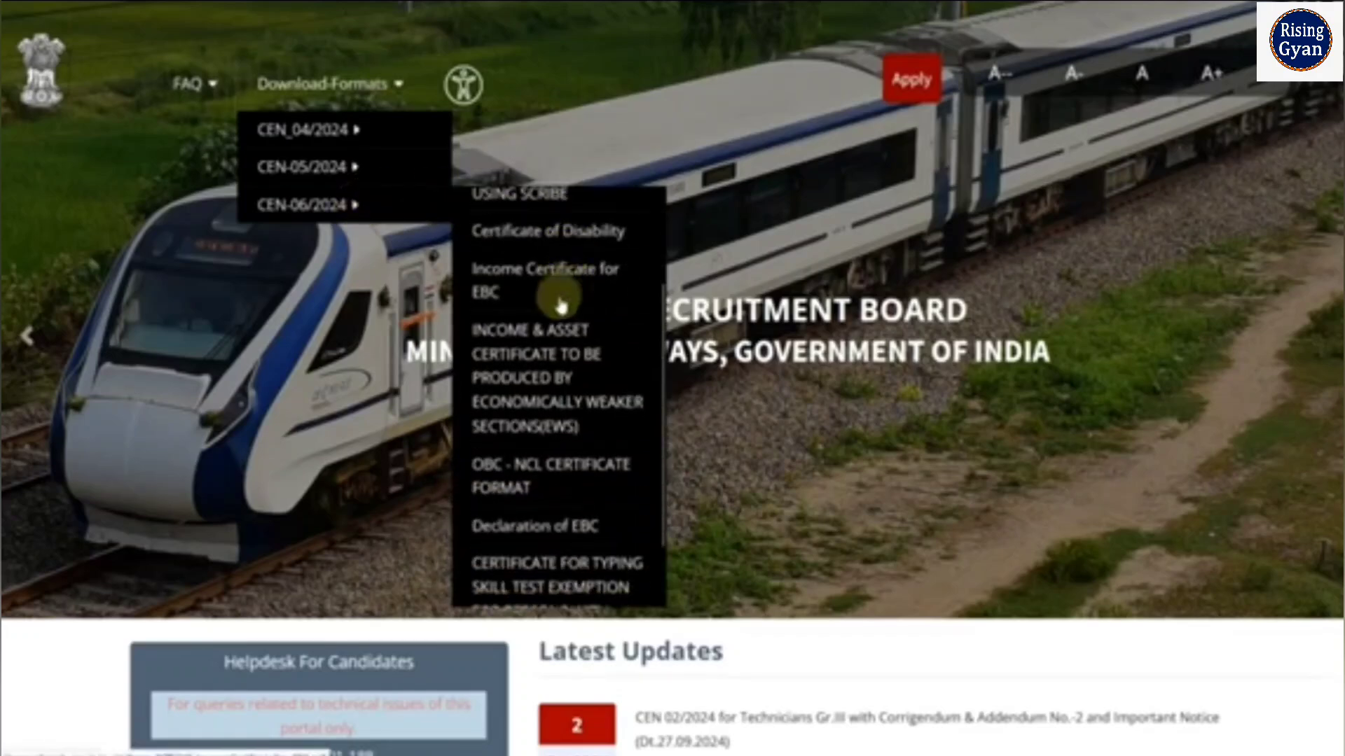
pyautogui.scroll(-4, 558, 414)
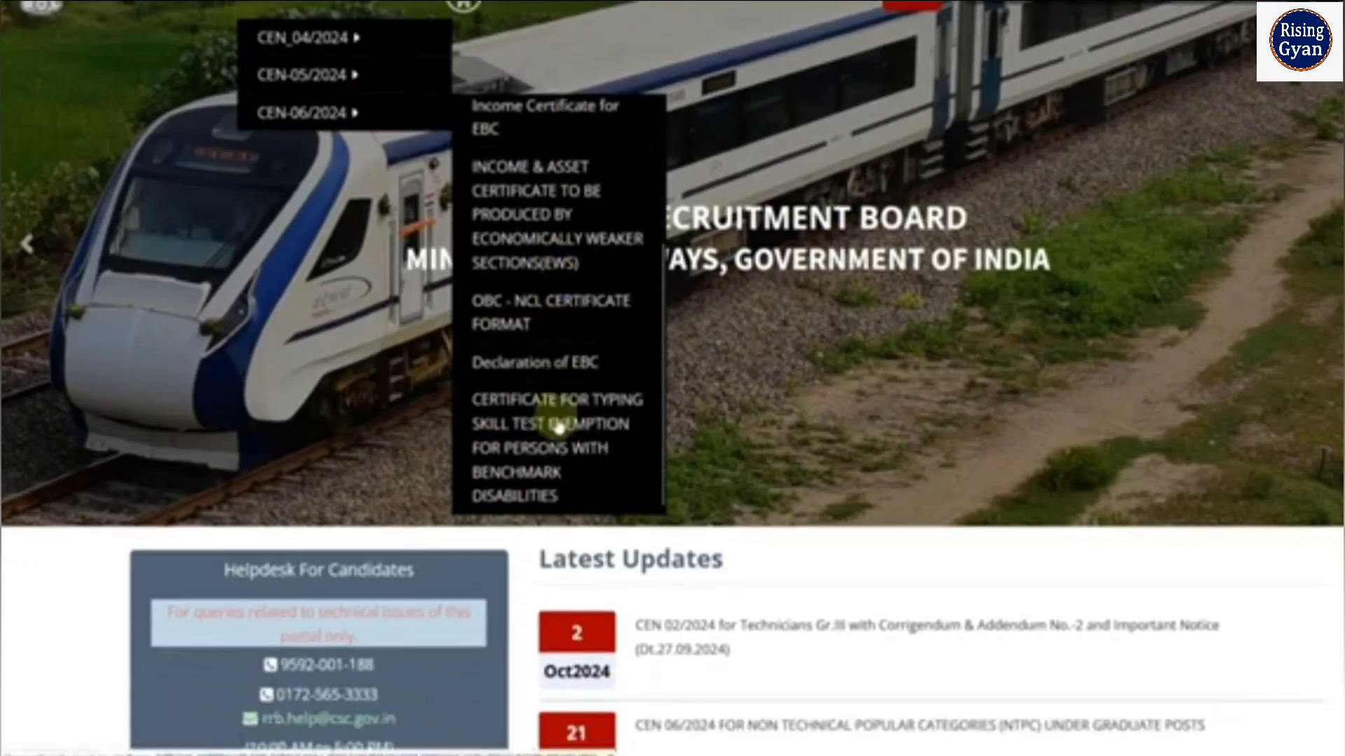
pyautogui.scroll(-1, 558, 429)
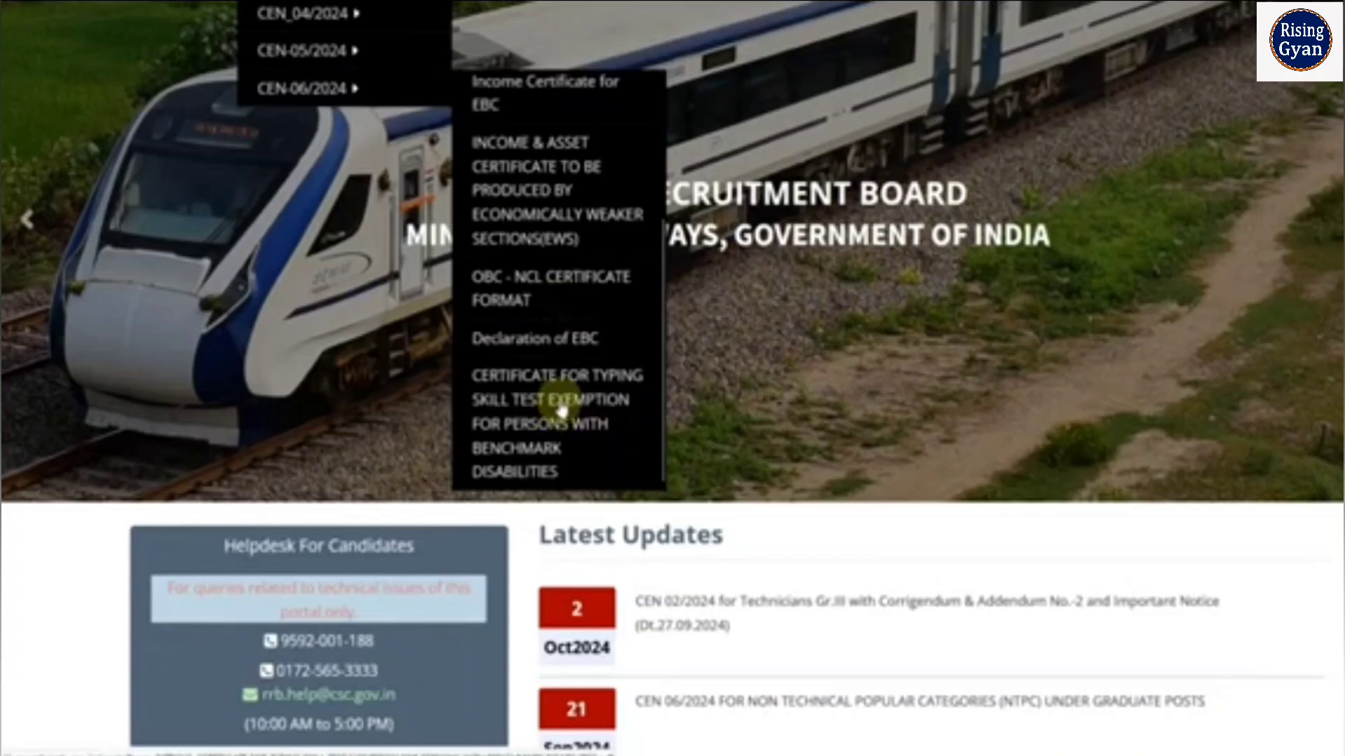
pyautogui.scroll(2, 560, 412)
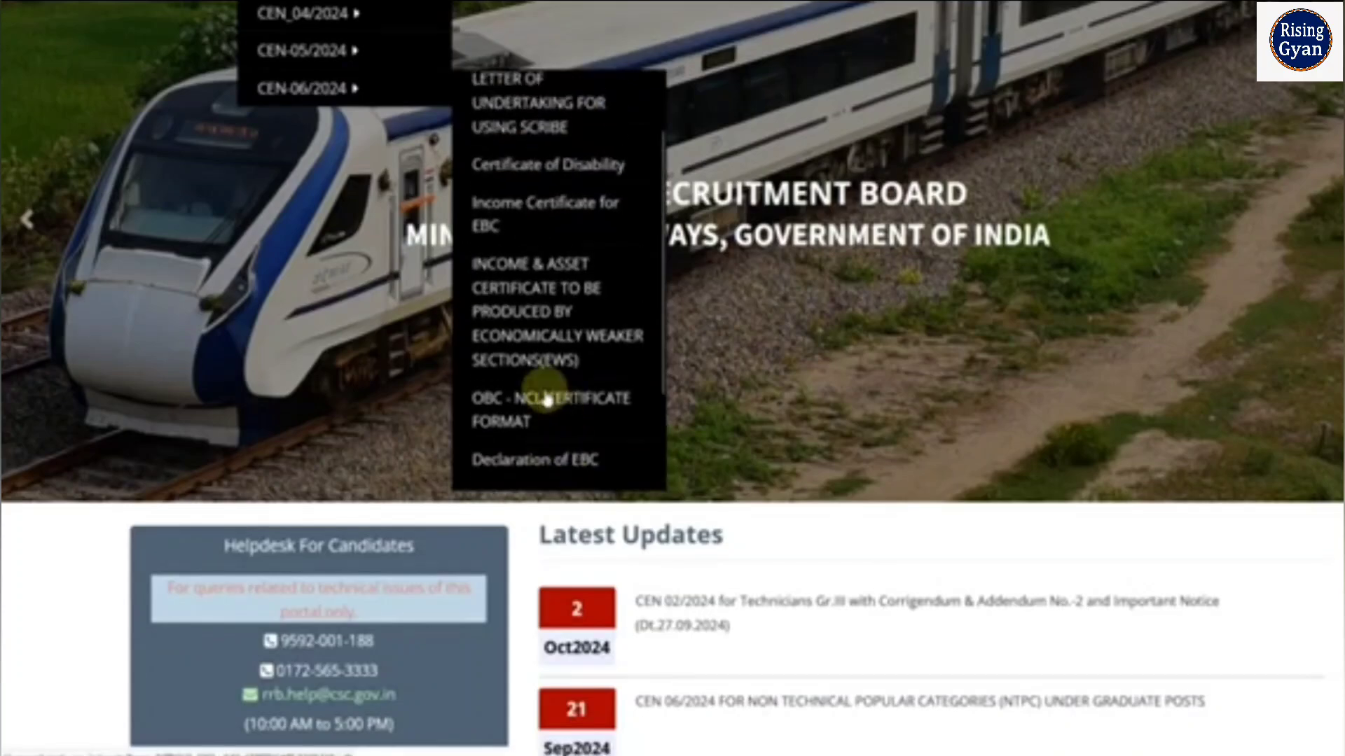
pyautogui.scroll(2, 1032, 315)
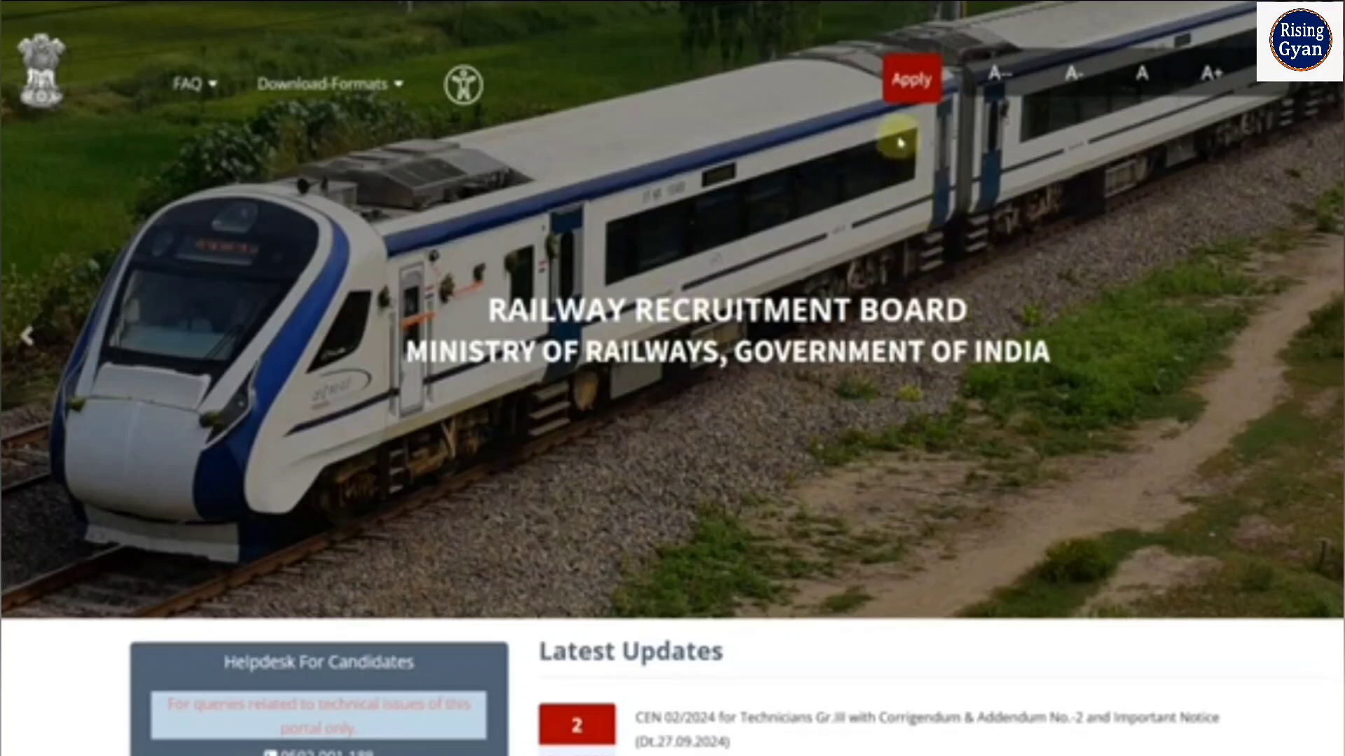
# Start creating a new applicant account and set the country of nationality to India
pyautogui.click(912, 91)
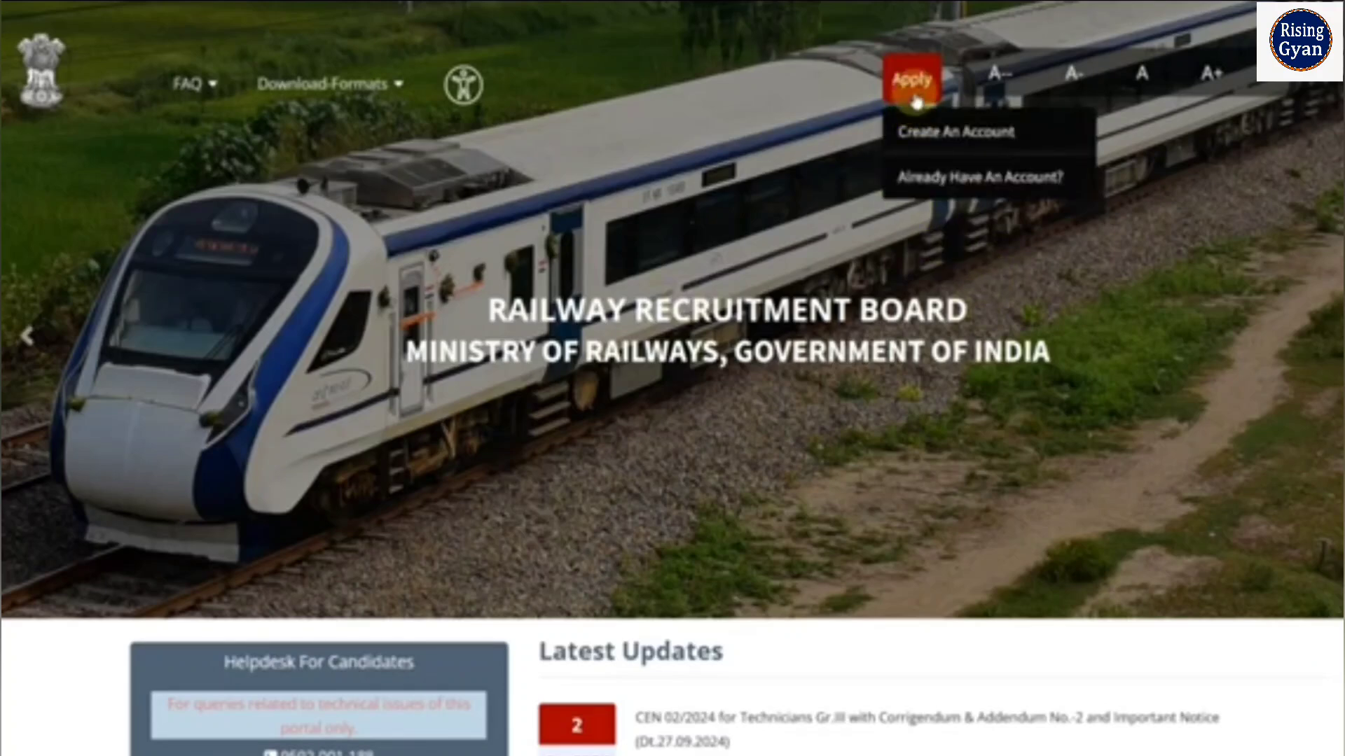
pyautogui.click(939, 147)
pyautogui.click(725, 488)
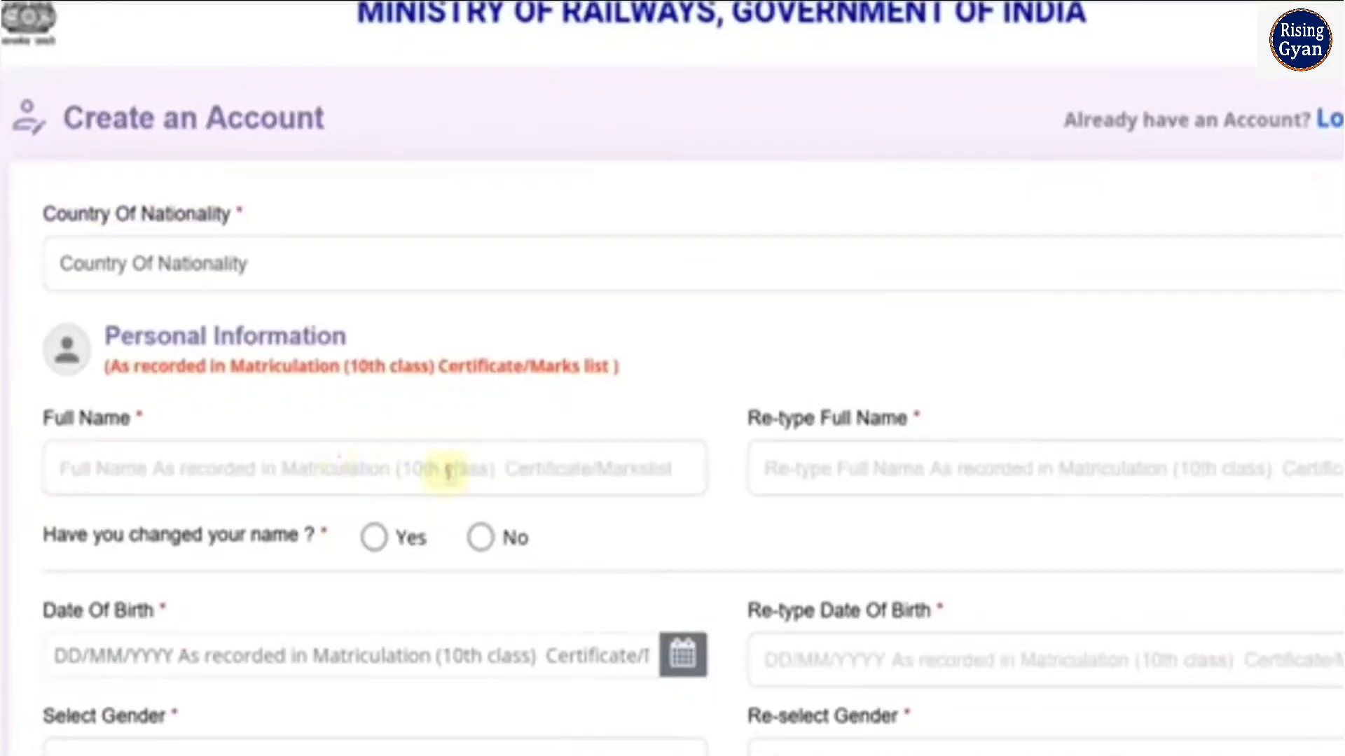
pyautogui.click(229, 284)
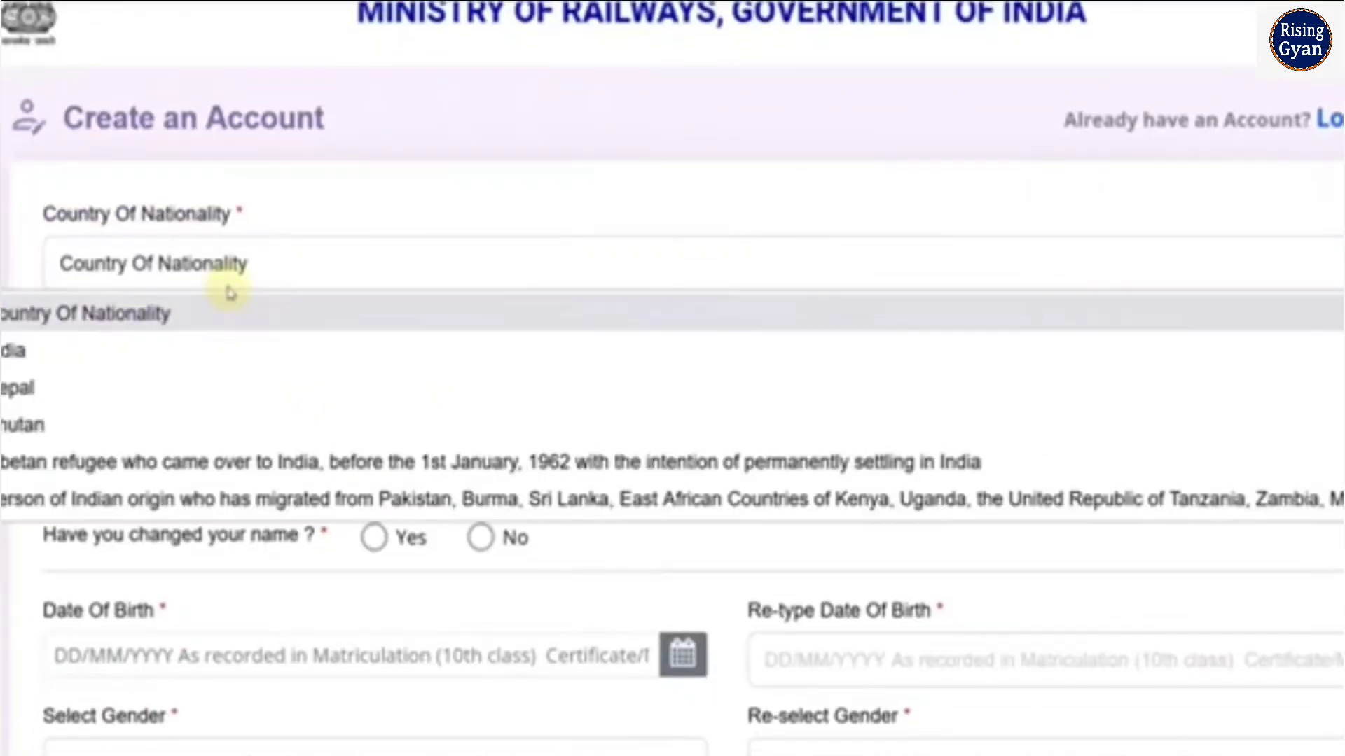
pyautogui.click(210, 350)
# Enter the applicant's full name in the personal information section and repeat it in the Re-type Full Name field
pyautogui.scroll(-3, 238, 325)
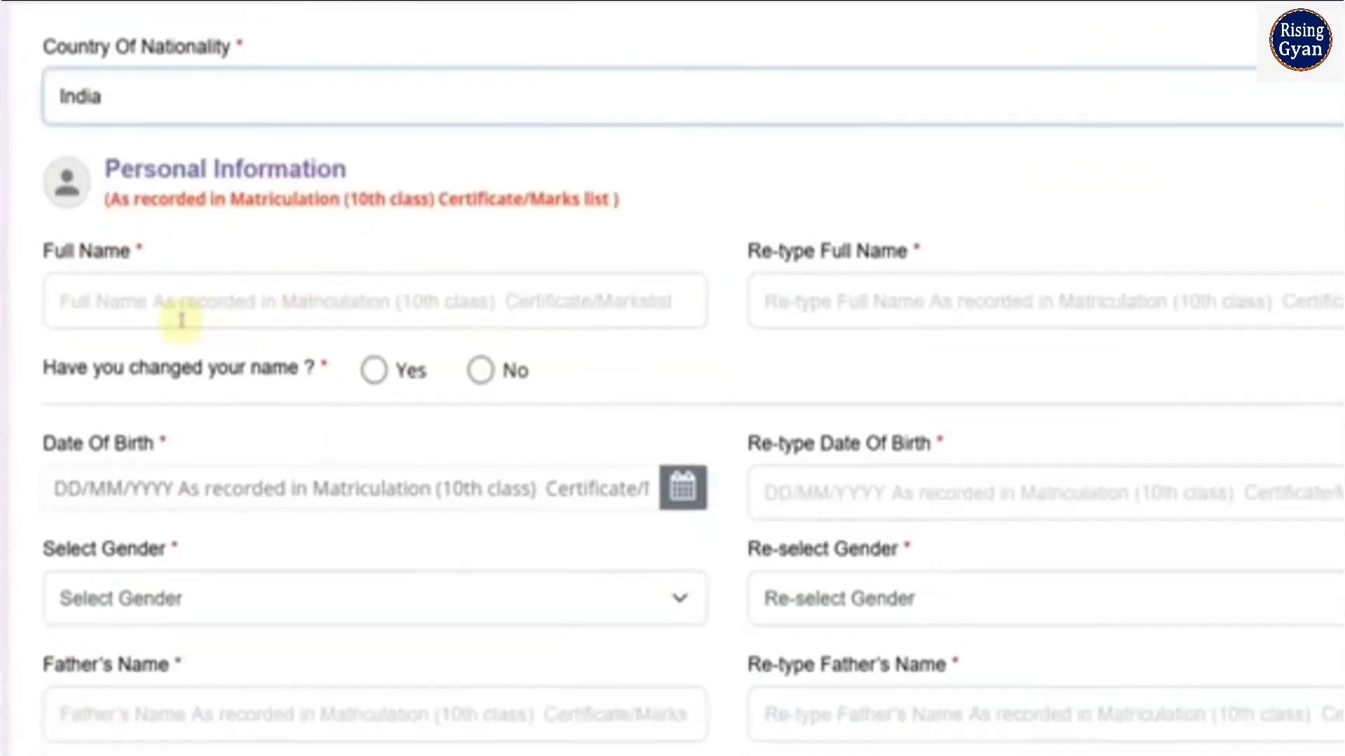
pyautogui.click(176, 317)
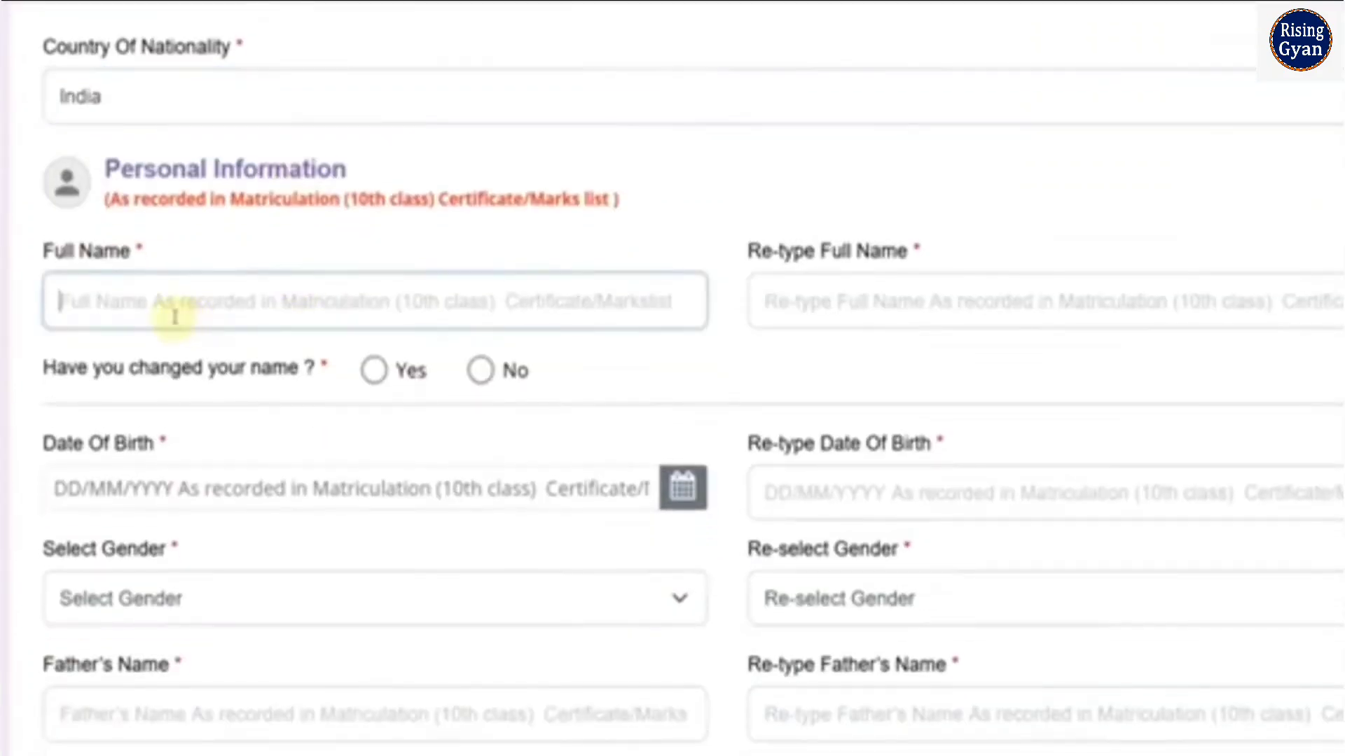
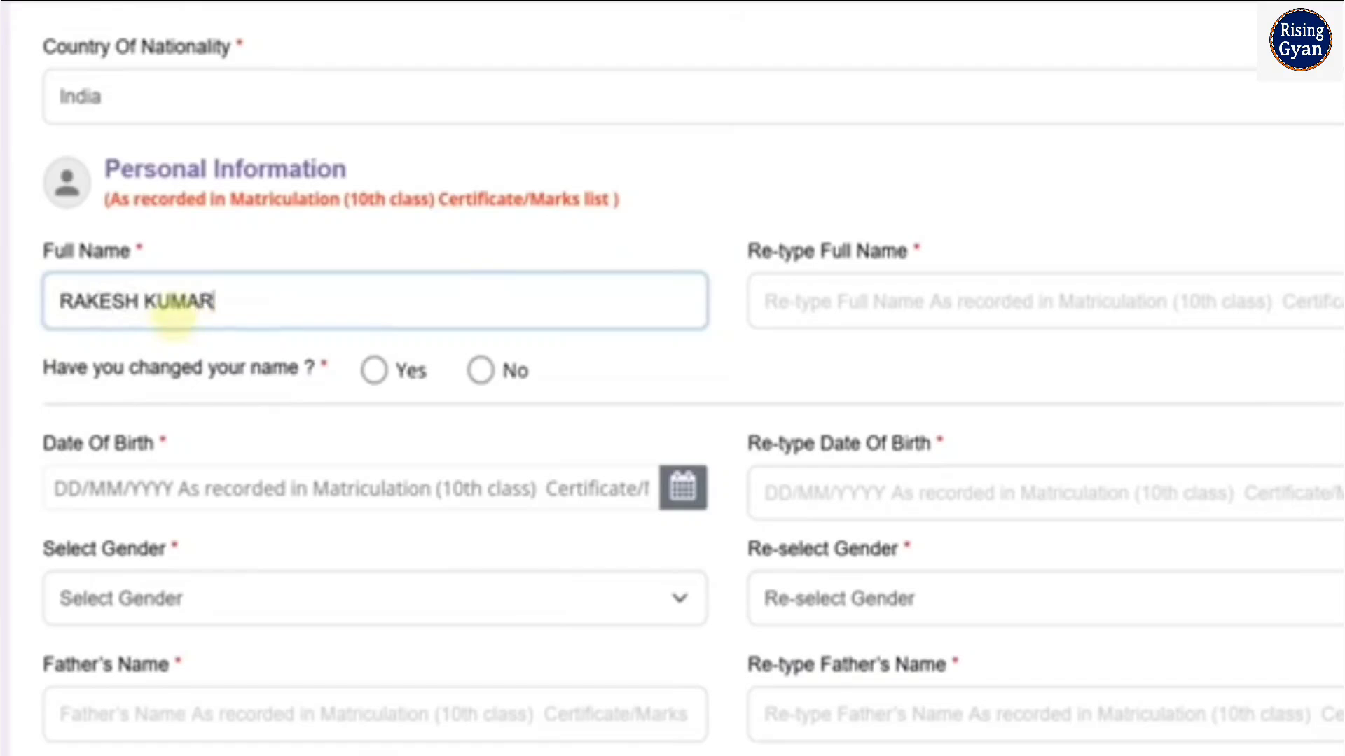
pyautogui.press('Tab')
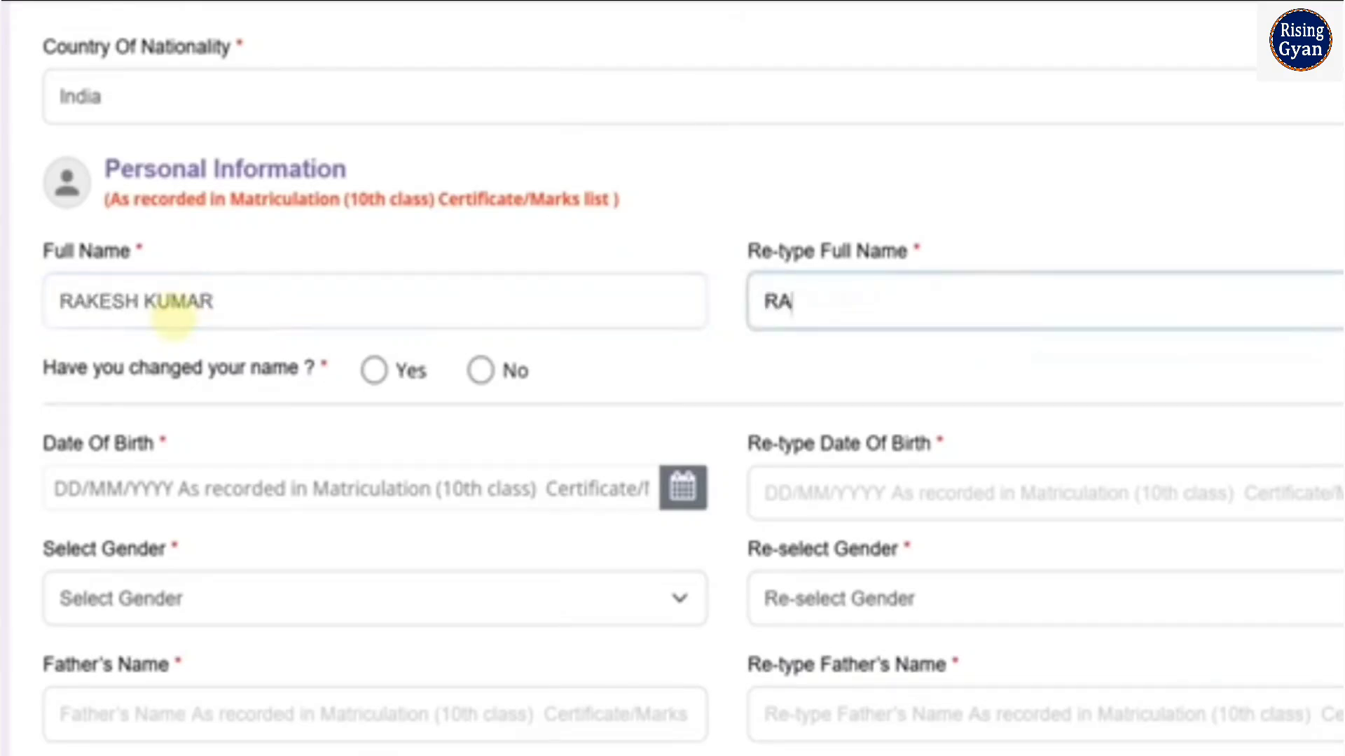
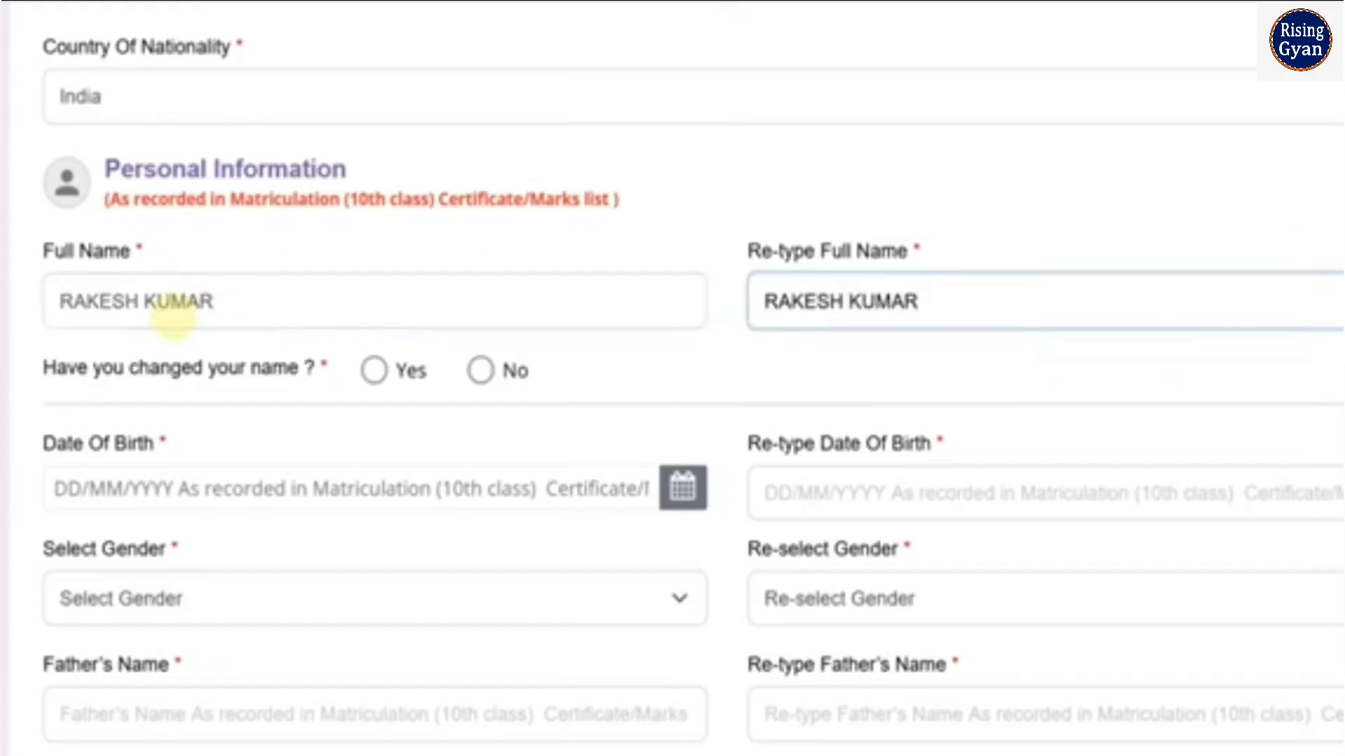
# Answer No to the question whether the applicant has changed their name
pyautogui.click(371, 370)
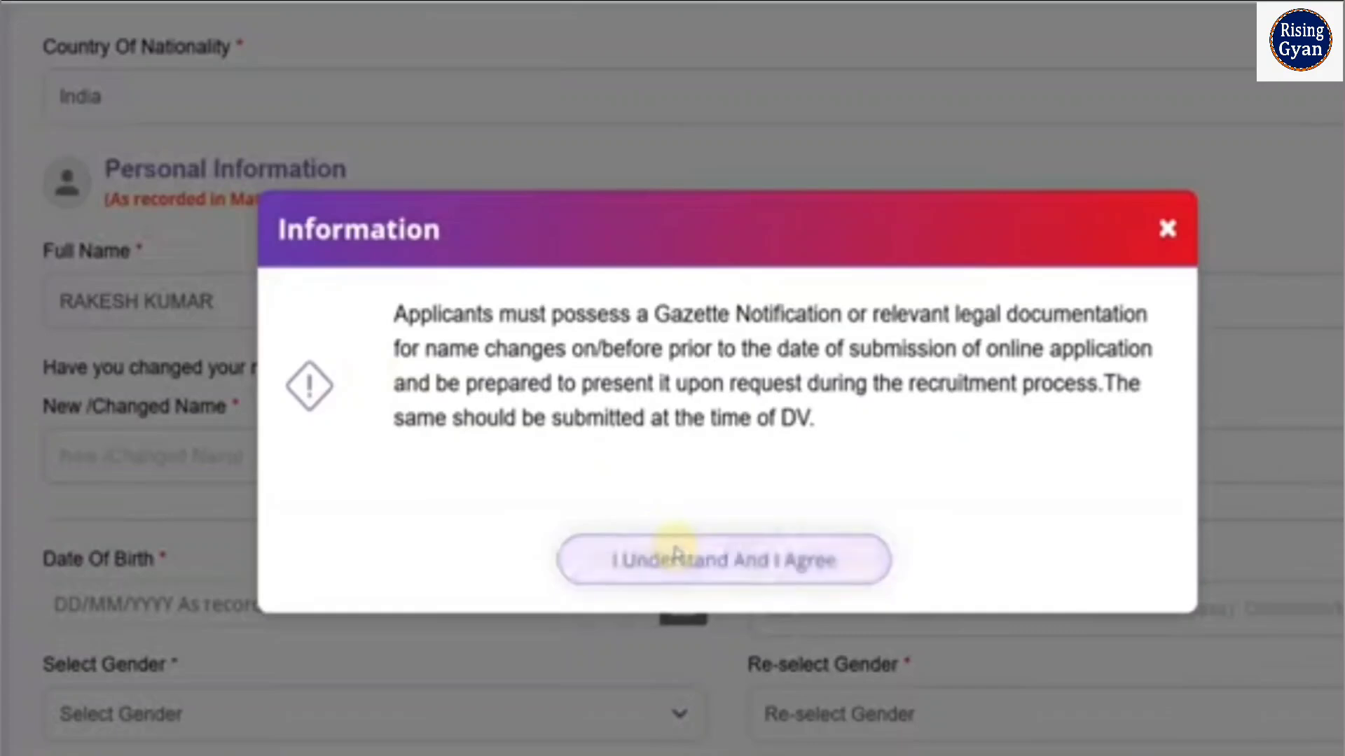
pyautogui.click(674, 555)
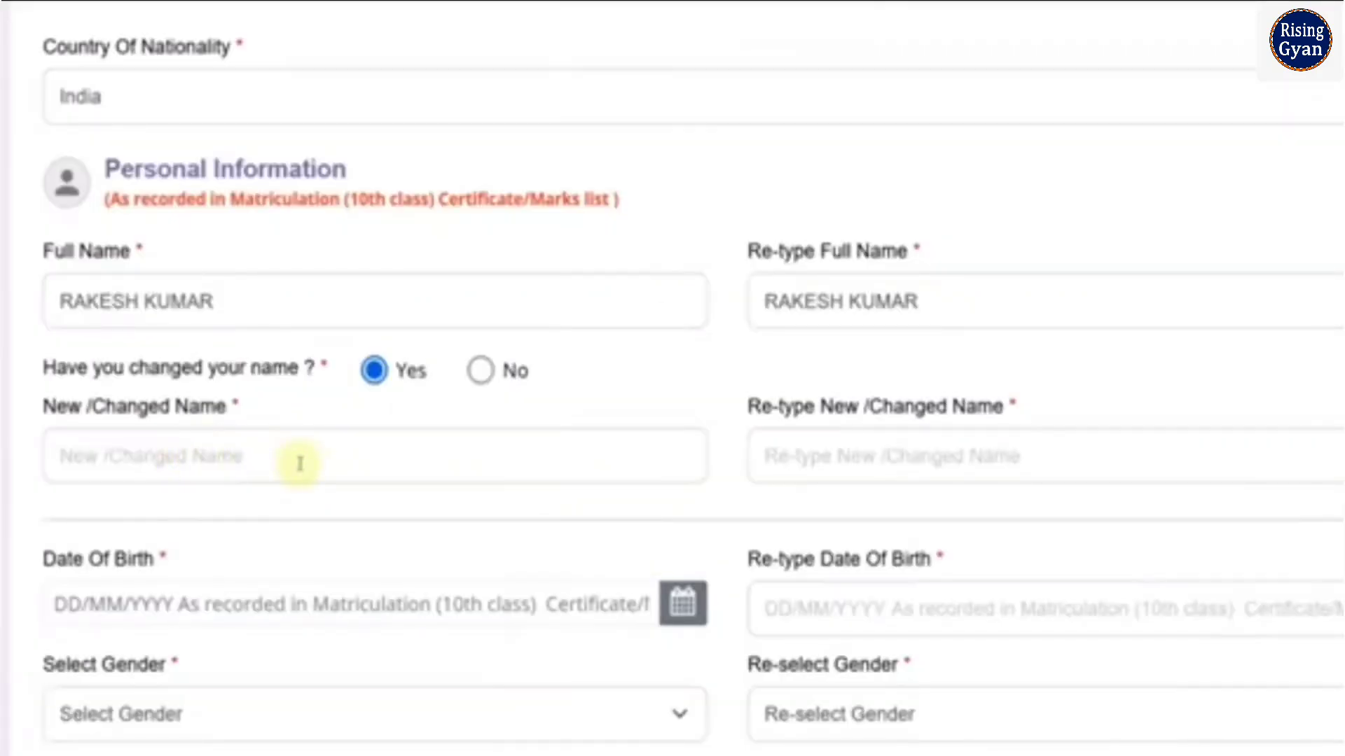
pyautogui.click(481, 372)
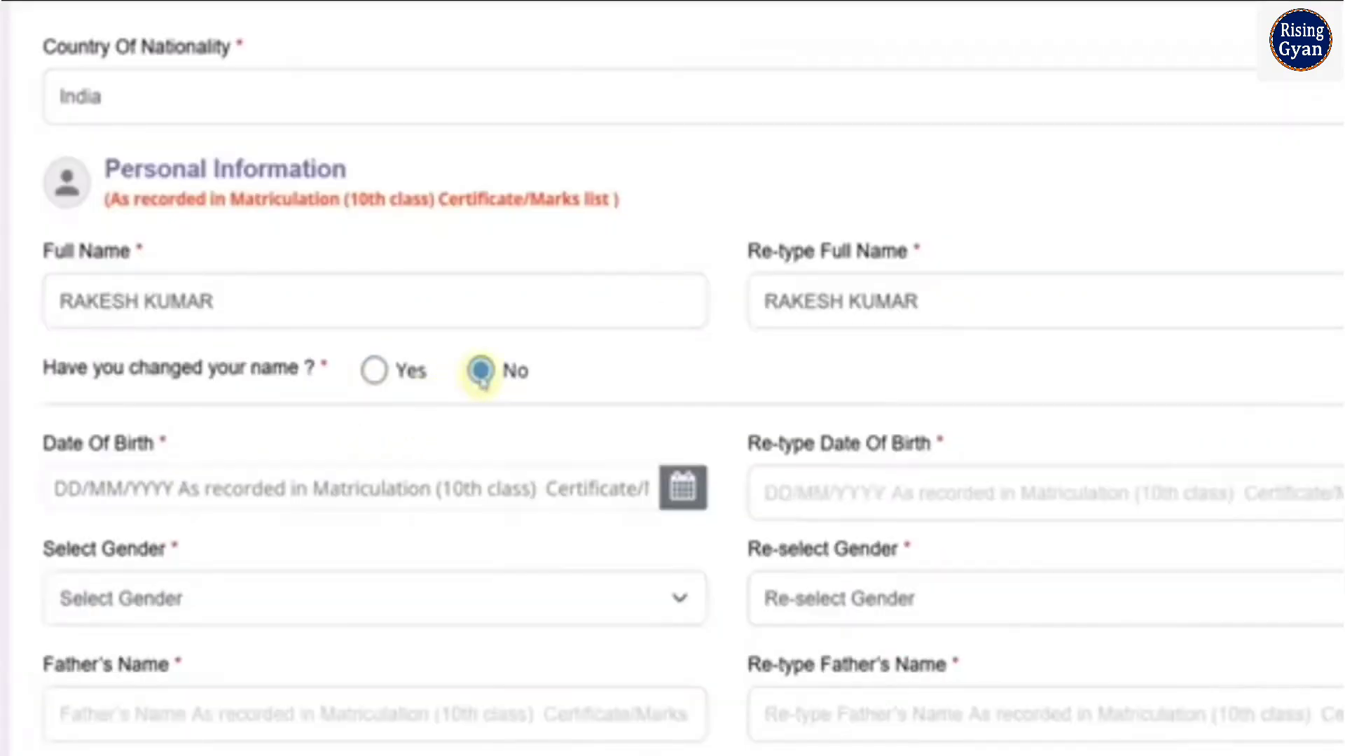
# Choose the applicant's date of birth from the calendar
pyautogui.scroll(-2, 481, 378)
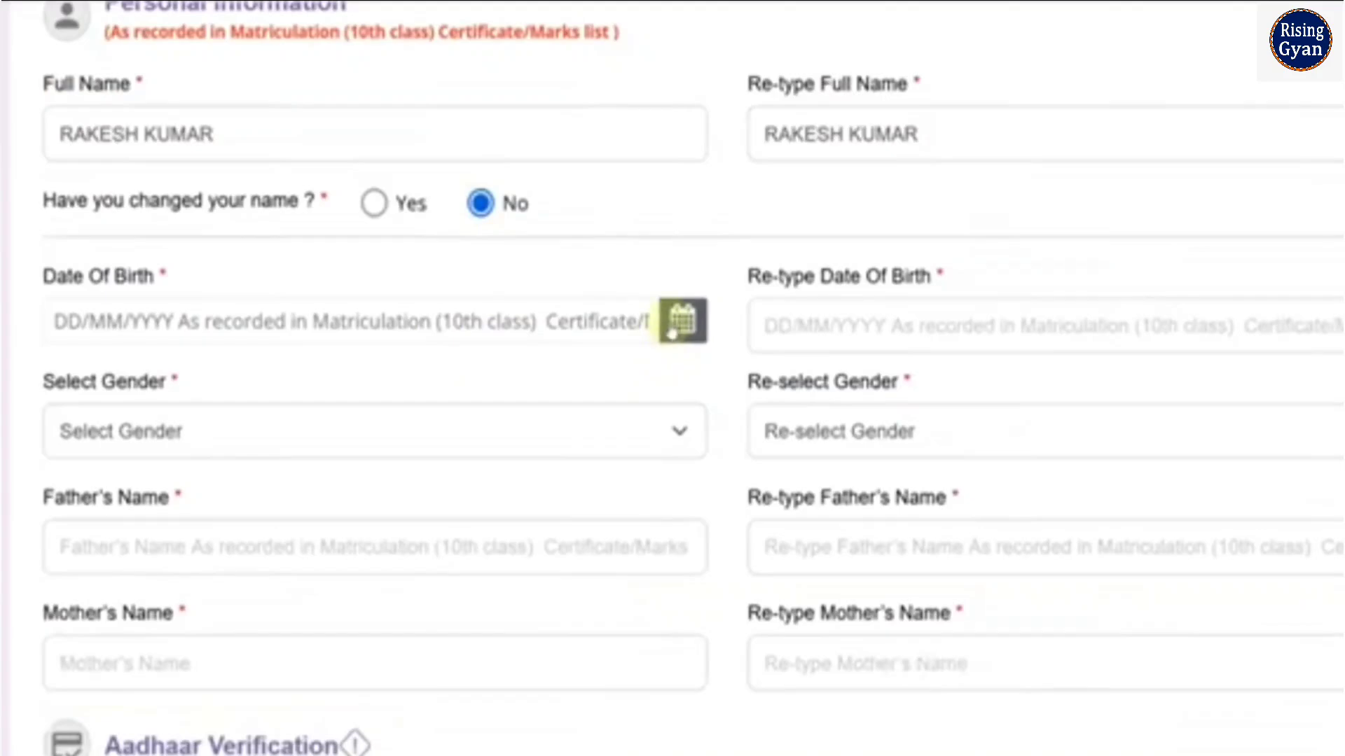
pyautogui.click(679, 318)
pyautogui.scroll(2, 365, 156)
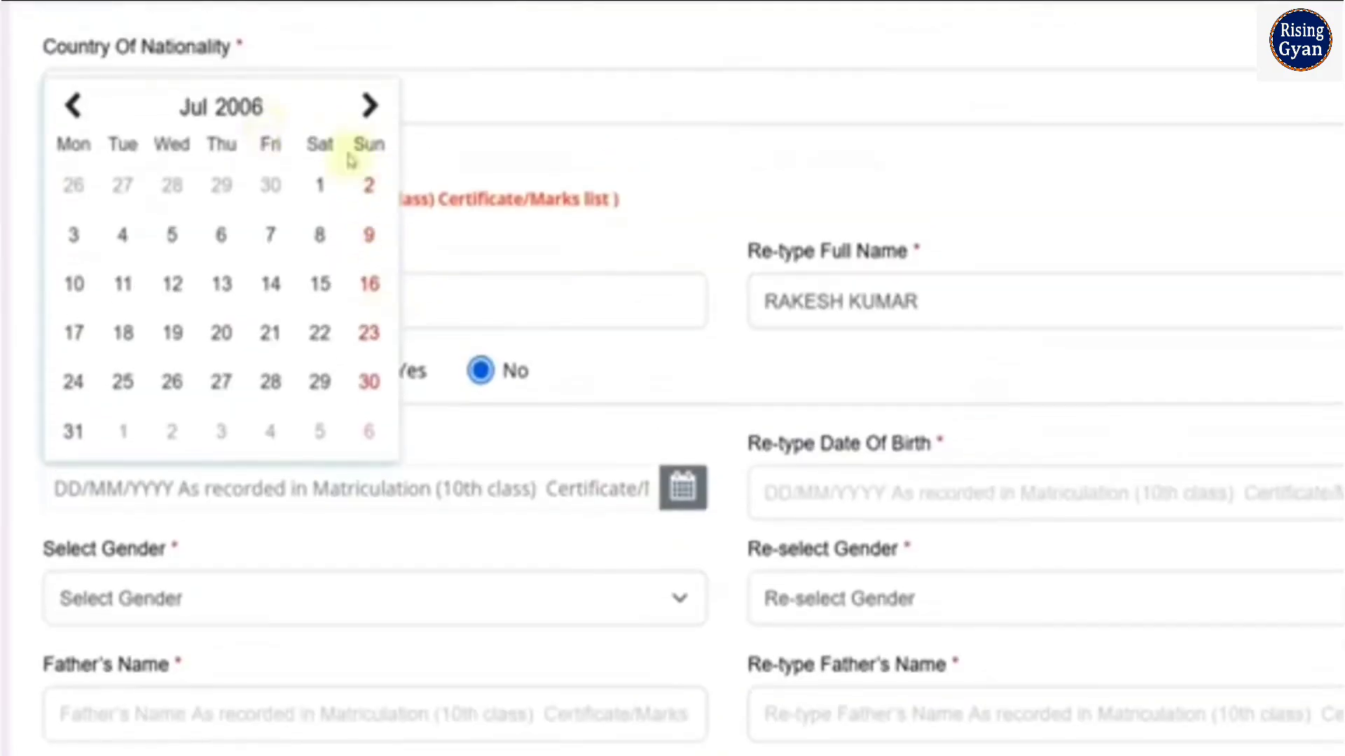
pyautogui.click(246, 111)
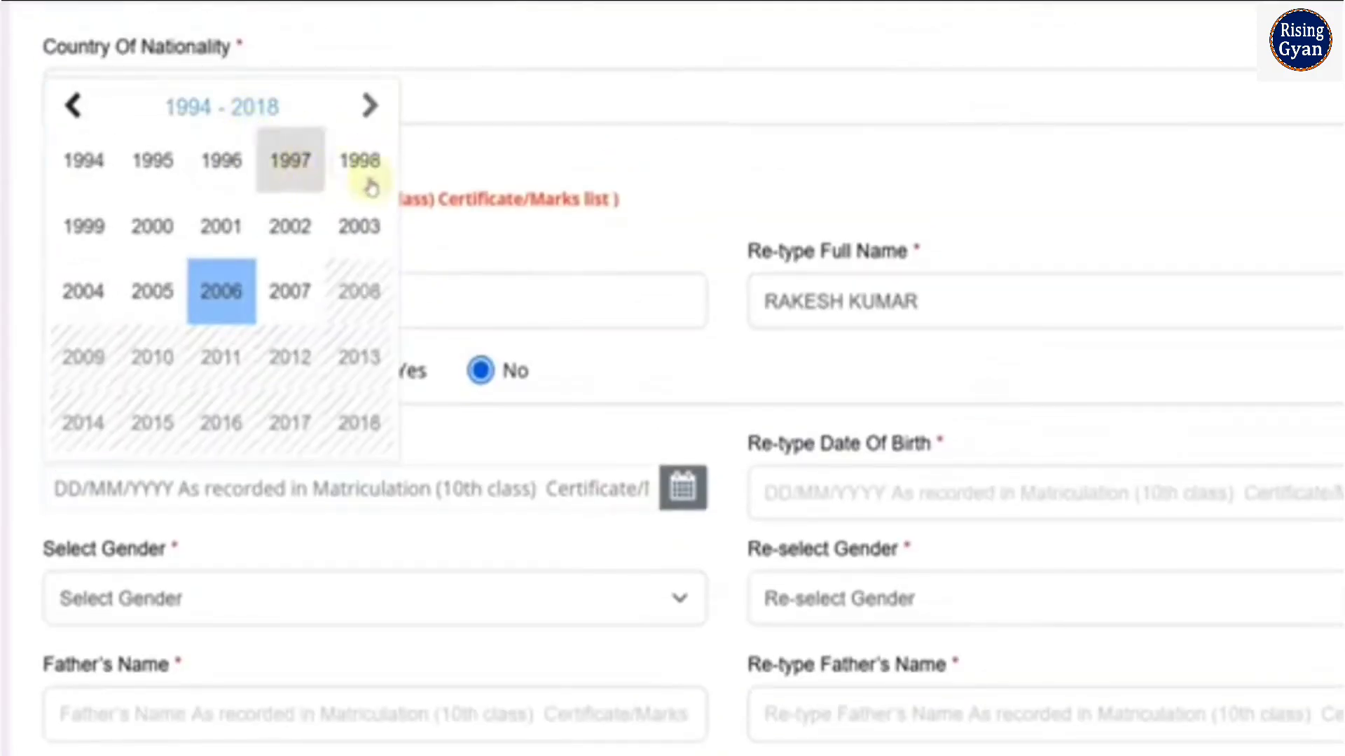
pyautogui.click(373, 185)
pyautogui.click(322, 289)
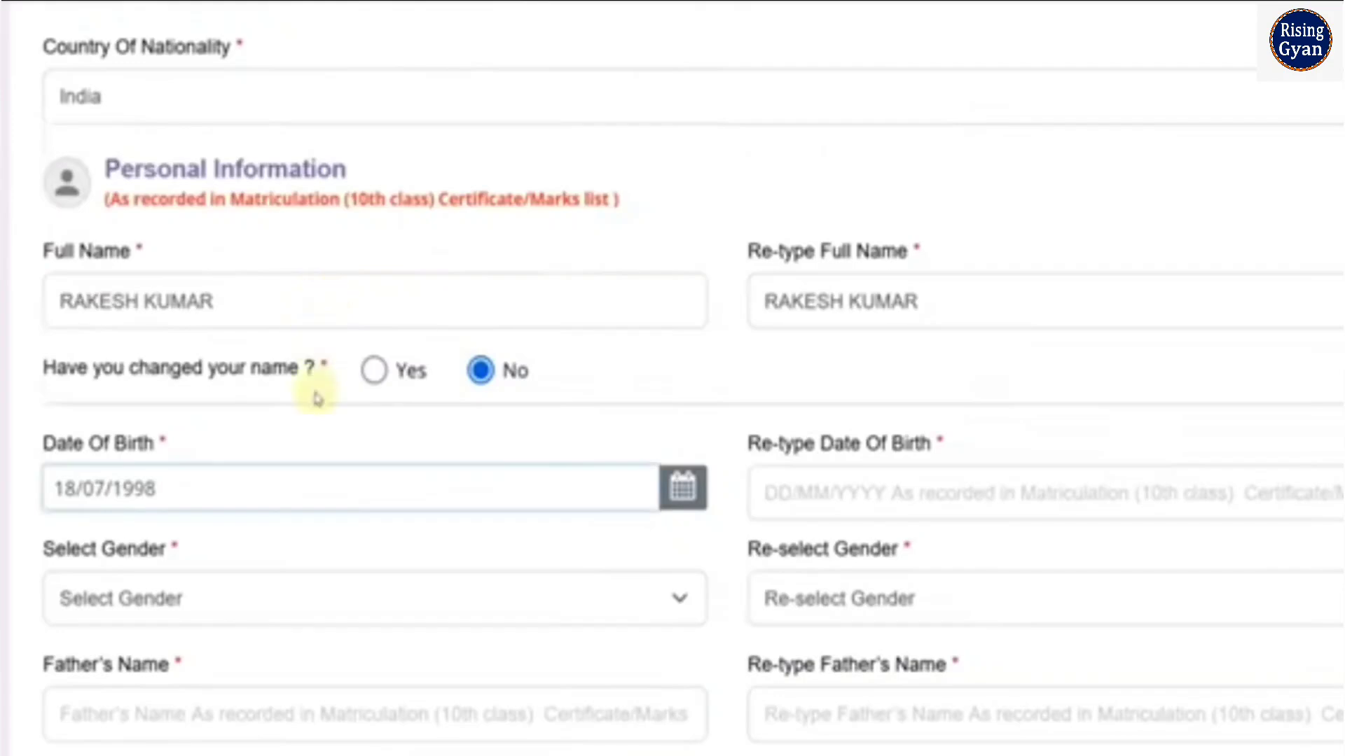
# Re-enter the applicant's date of birth in the Re-type Date Of Birth field using the DD/MM/YYYY format
pyautogui.click(790, 497)
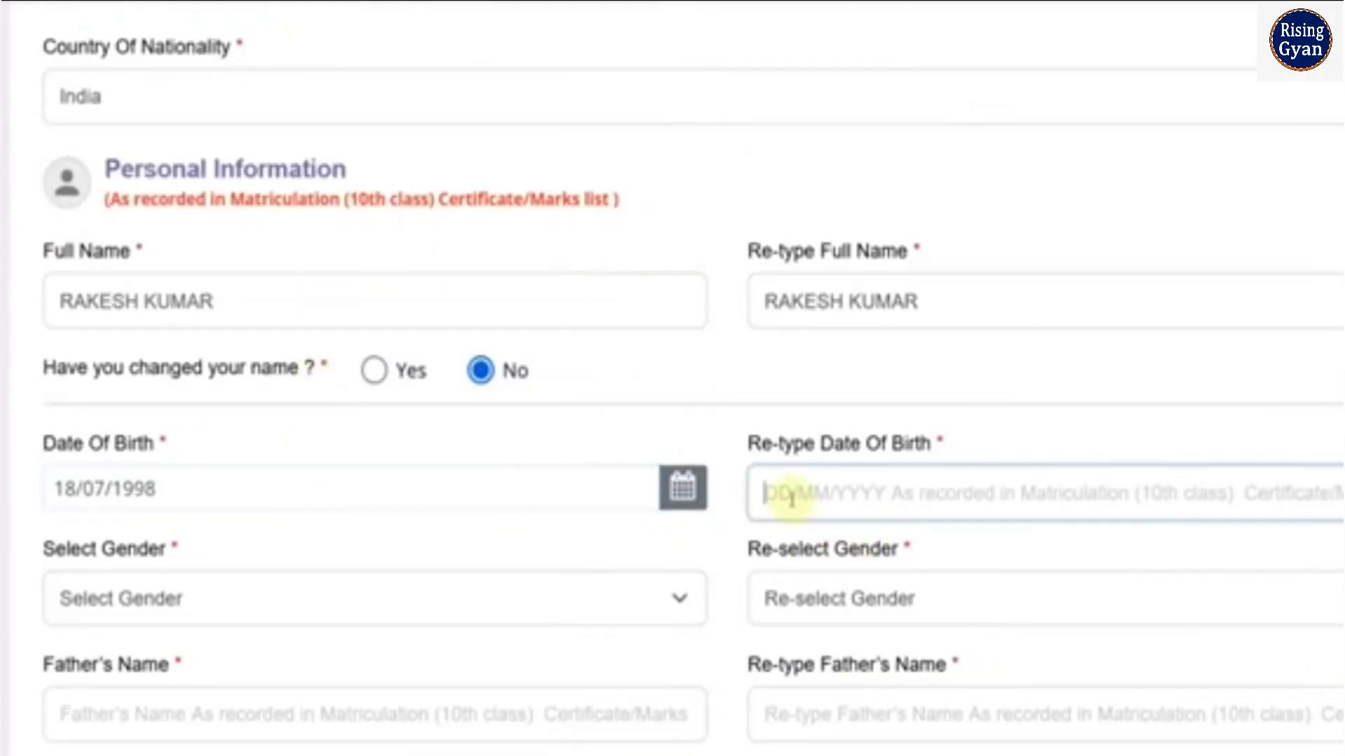
pyautogui.write('0')
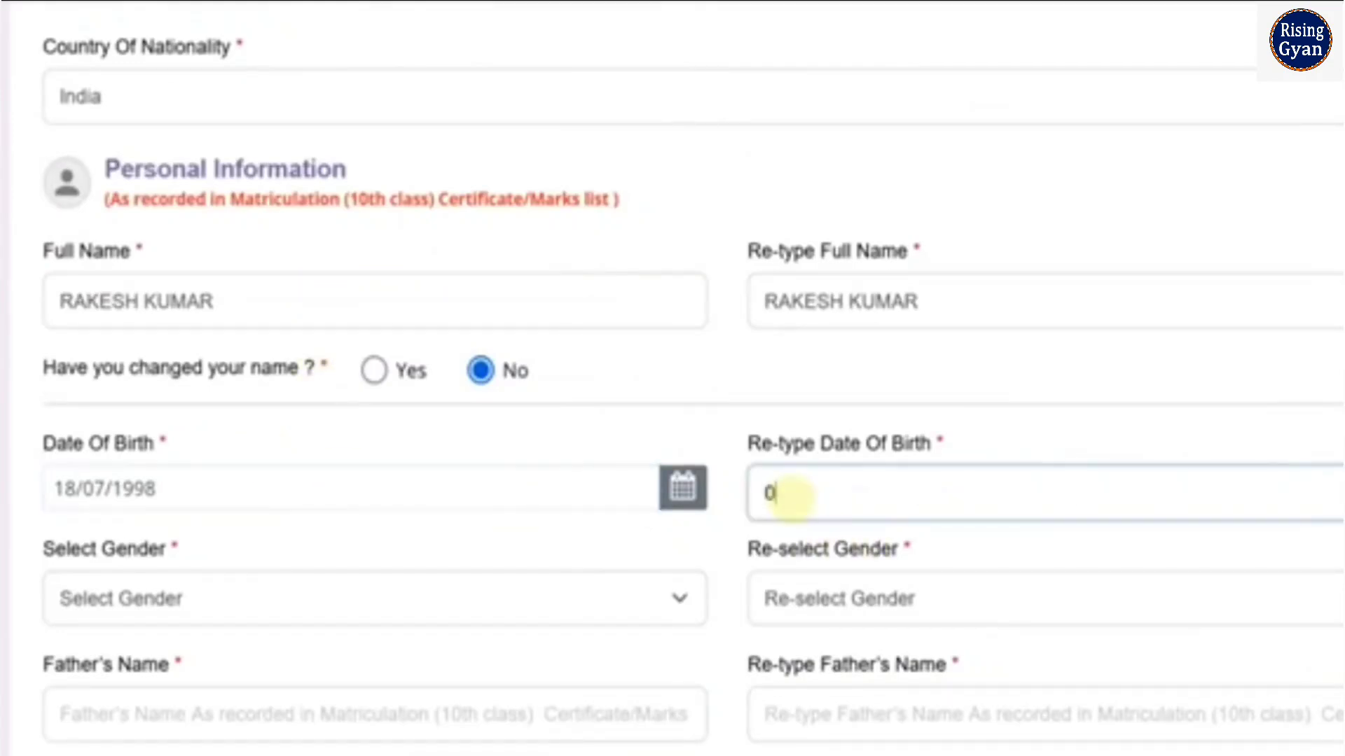
pyautogui.press('BackSpace')
# Set the applicant's gender to Male in both the Select Gender and Re-select Gender fields
pyautogui.scroll(-2, 790, 495)
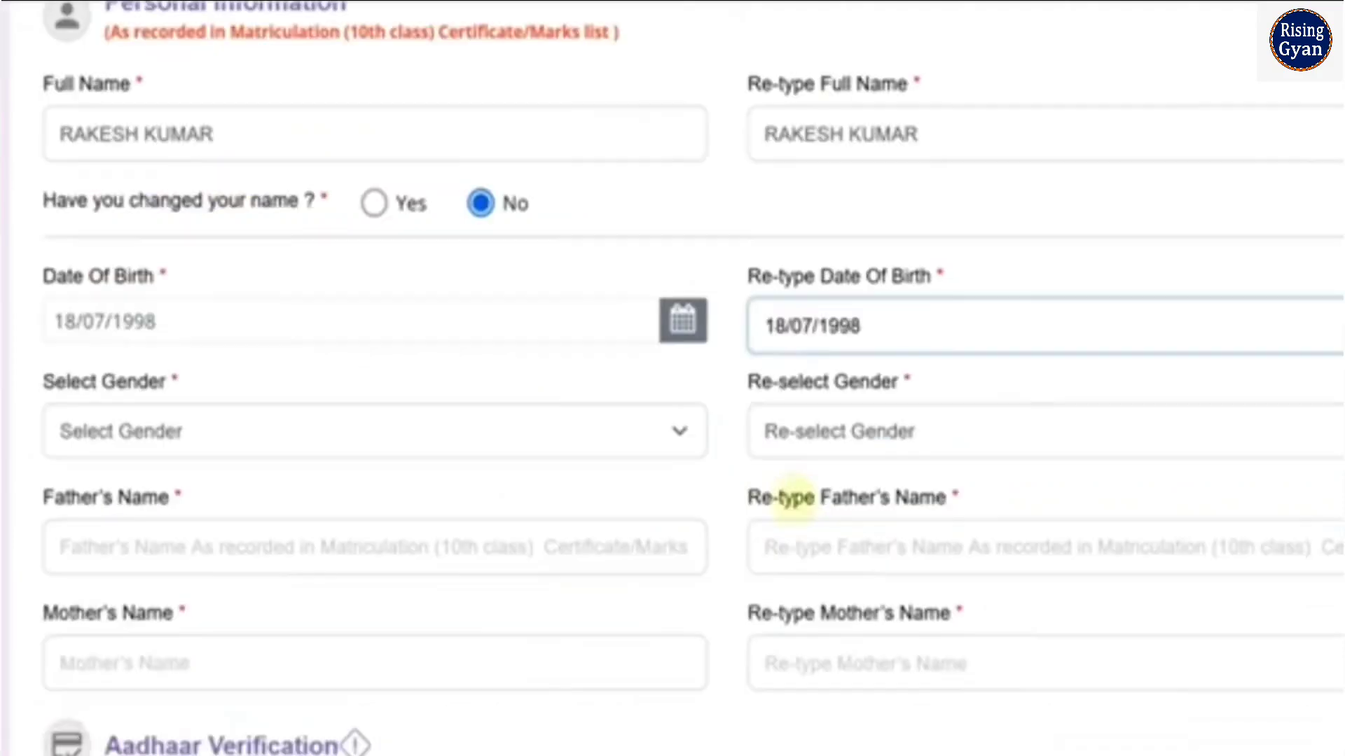
pyautogui.click(405, 435)
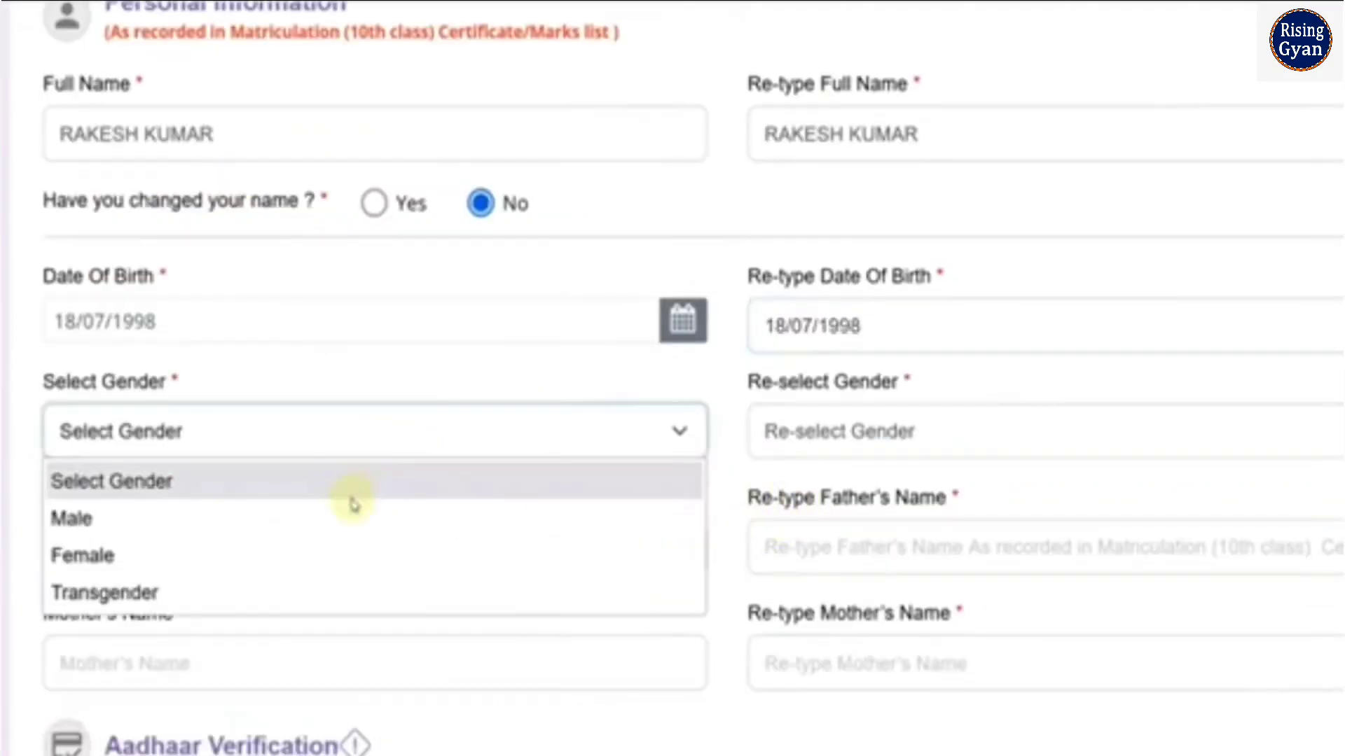
pyautogui.click(354, 516)
pyautogui.click(774, 429)
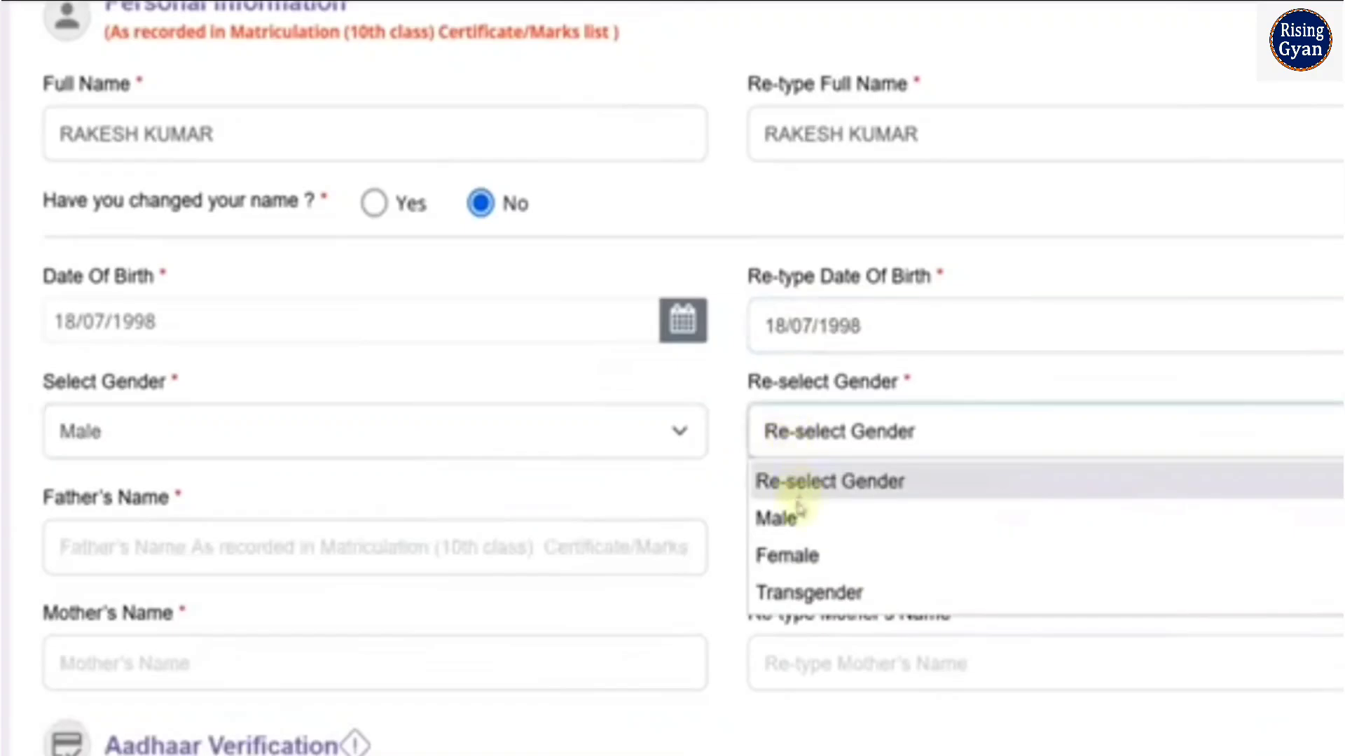
pyautogui.click(794, 516)
# Enter the father's full name in both the Father's Name and Re-type Father's Name fields
pyautogui.scroll(-1, 444, 448)
pyautogui.scroll(-5, 444, 448)
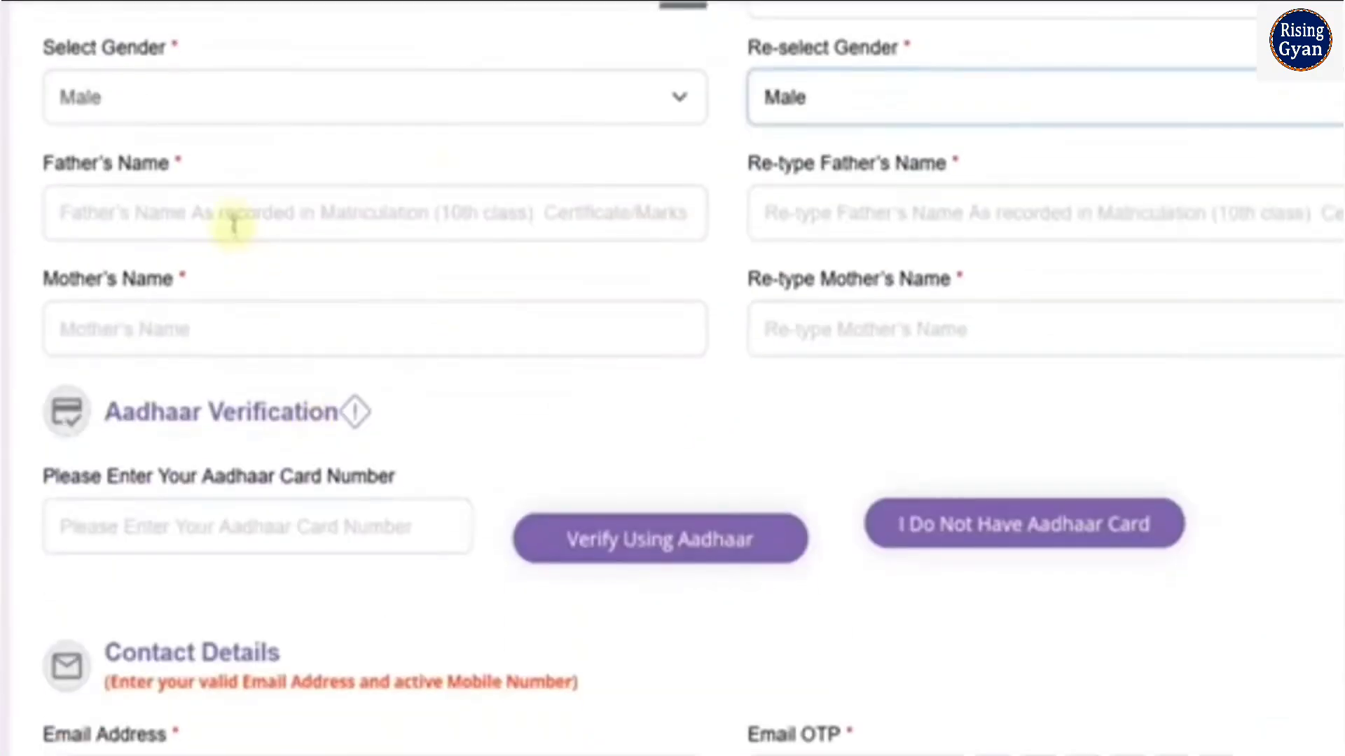
pyautogui.click(223, 215)
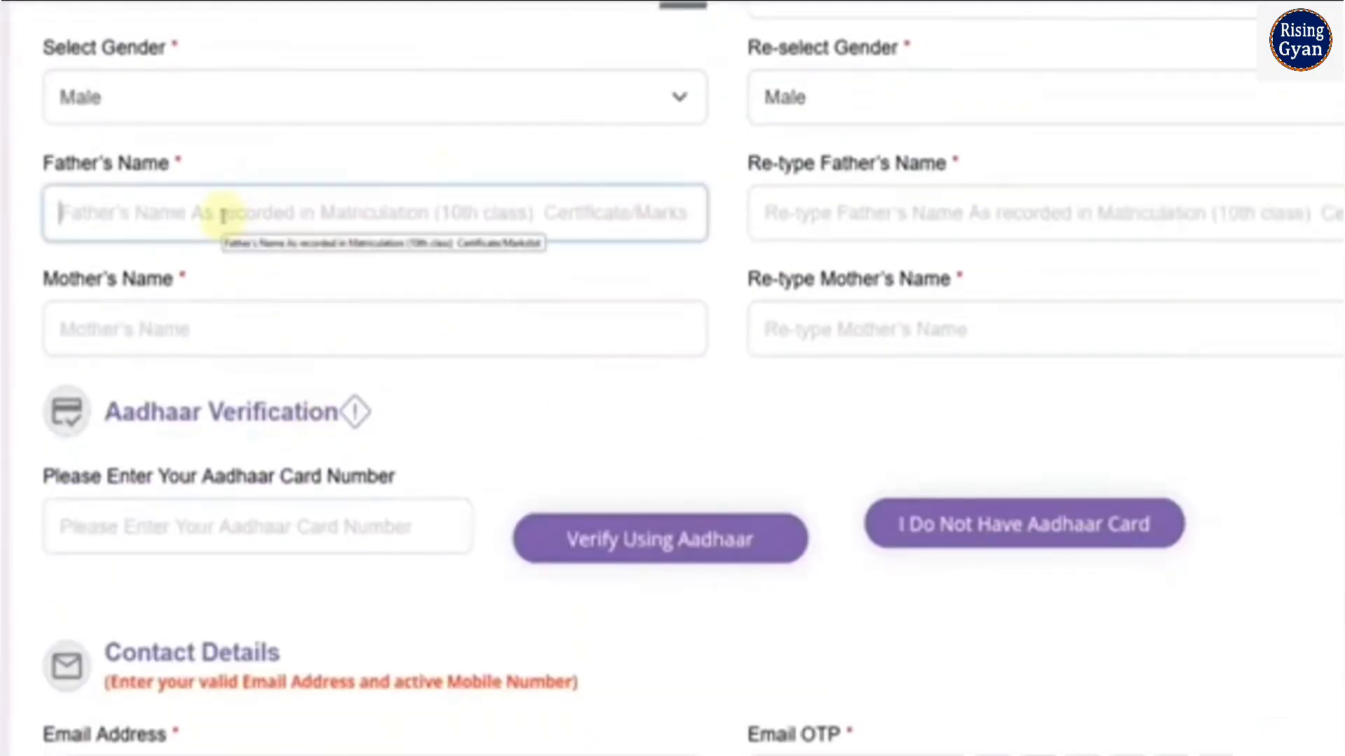
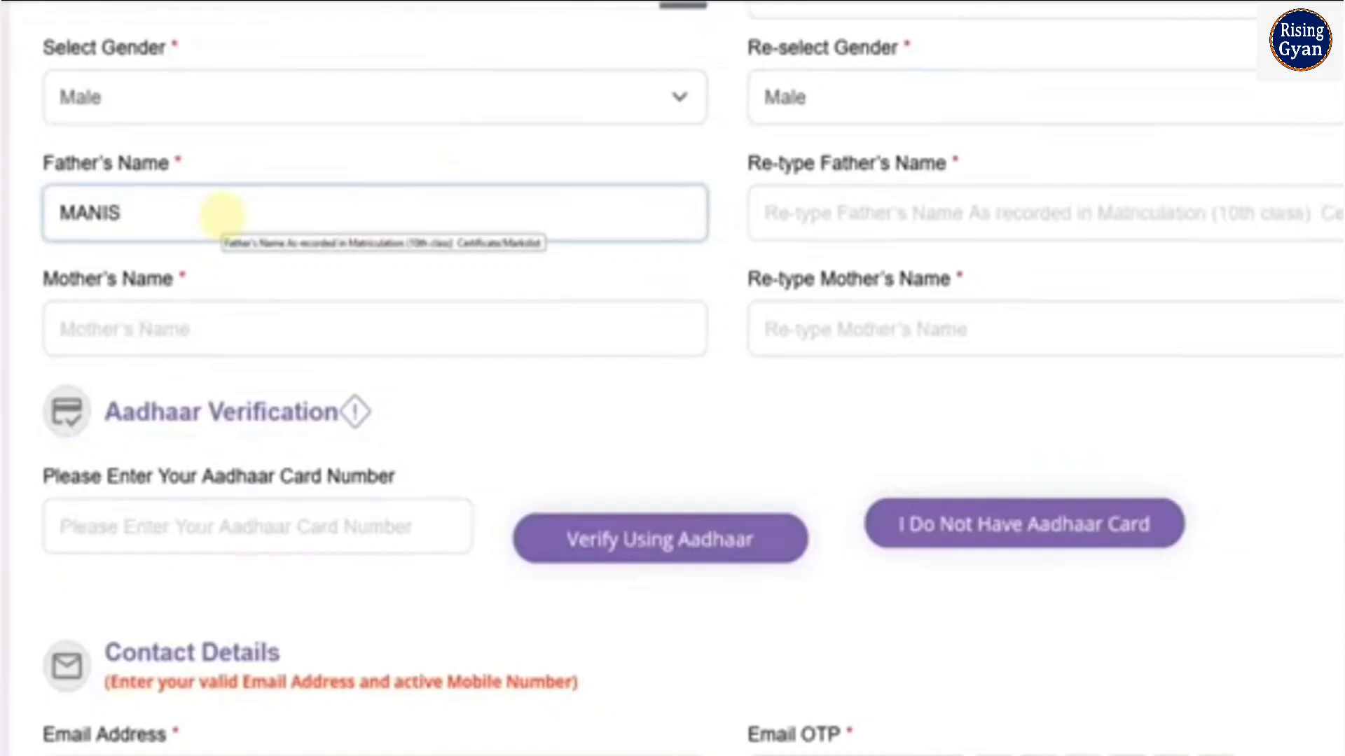
pyautogui.press('Tab')
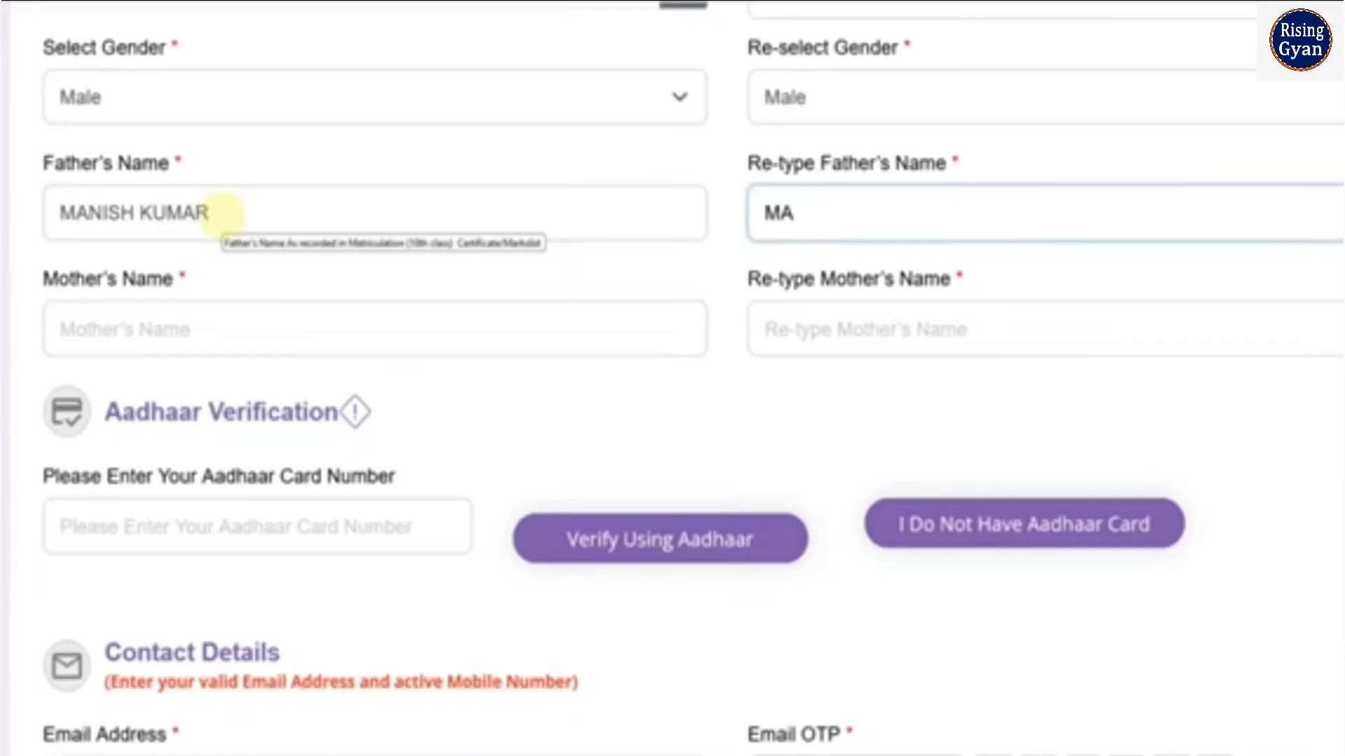
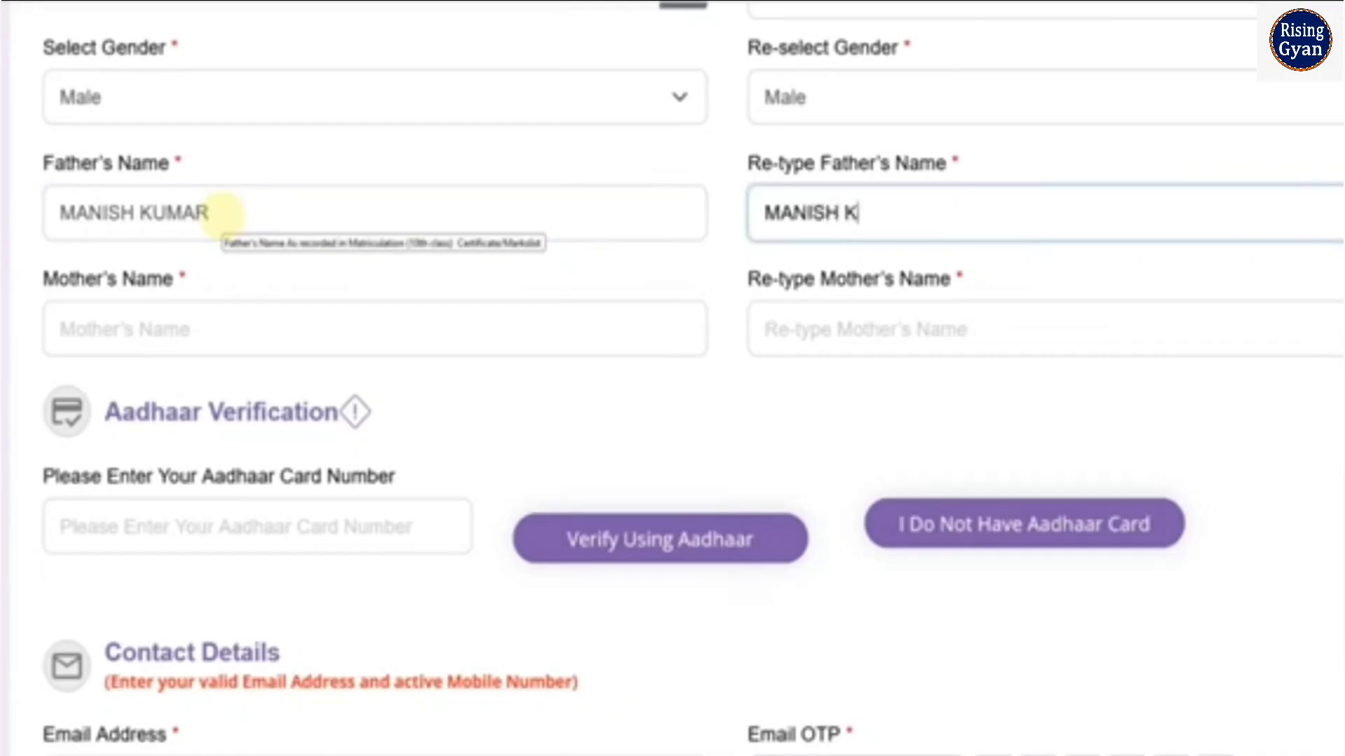
# Enter the mother's name in both the Mother's Name and Re-type Mother's Name fields
pyautogui.press('Tab')
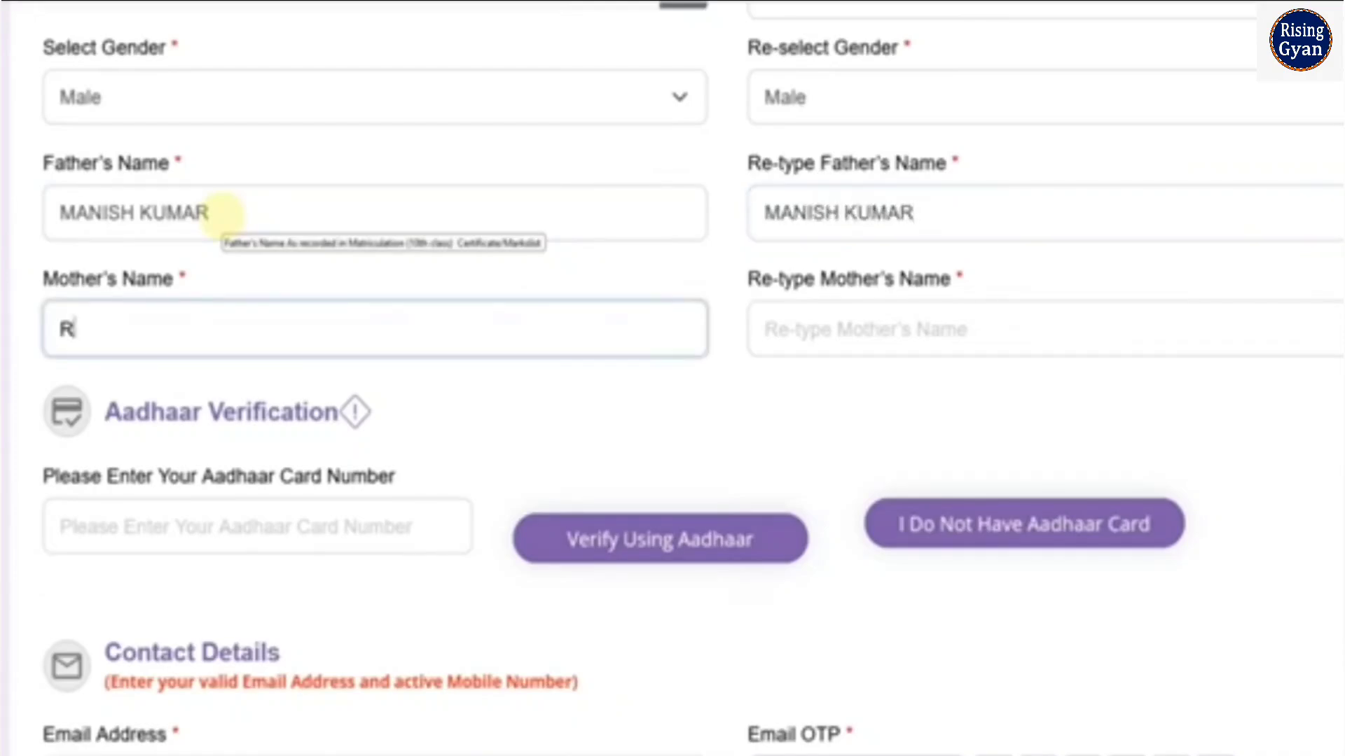
pyautogui.press('Tab')
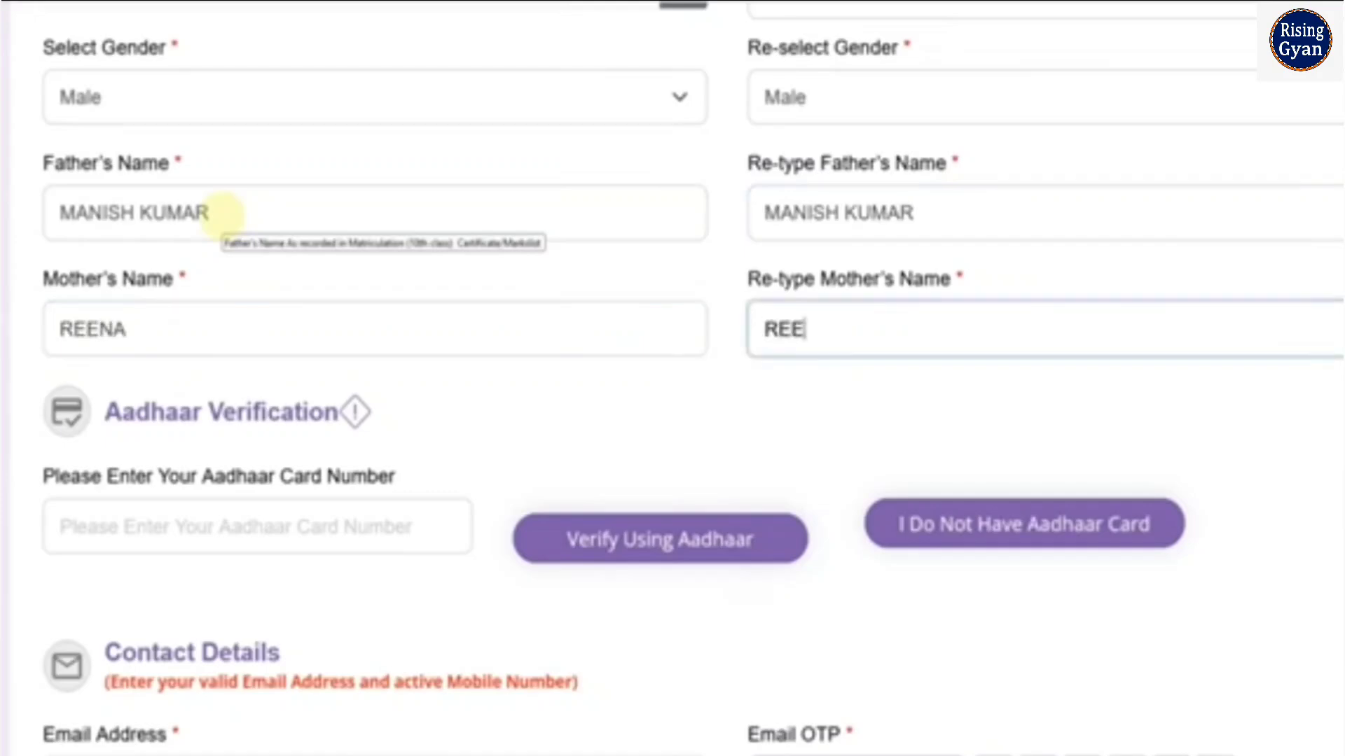
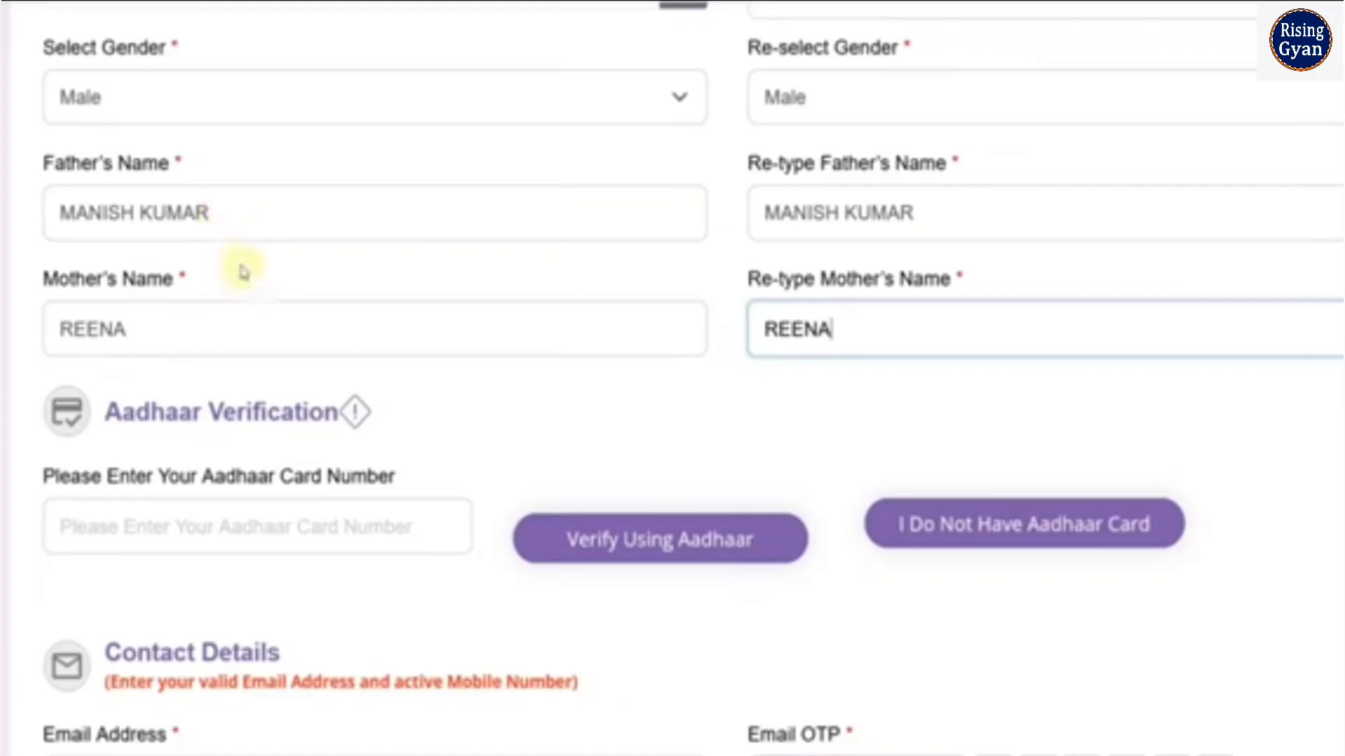
# Try to verify the Aadhaar card number, declaring its details the same as the matriculation certificate and giving consent
pyautogui.scroll(-3, 240, 273)
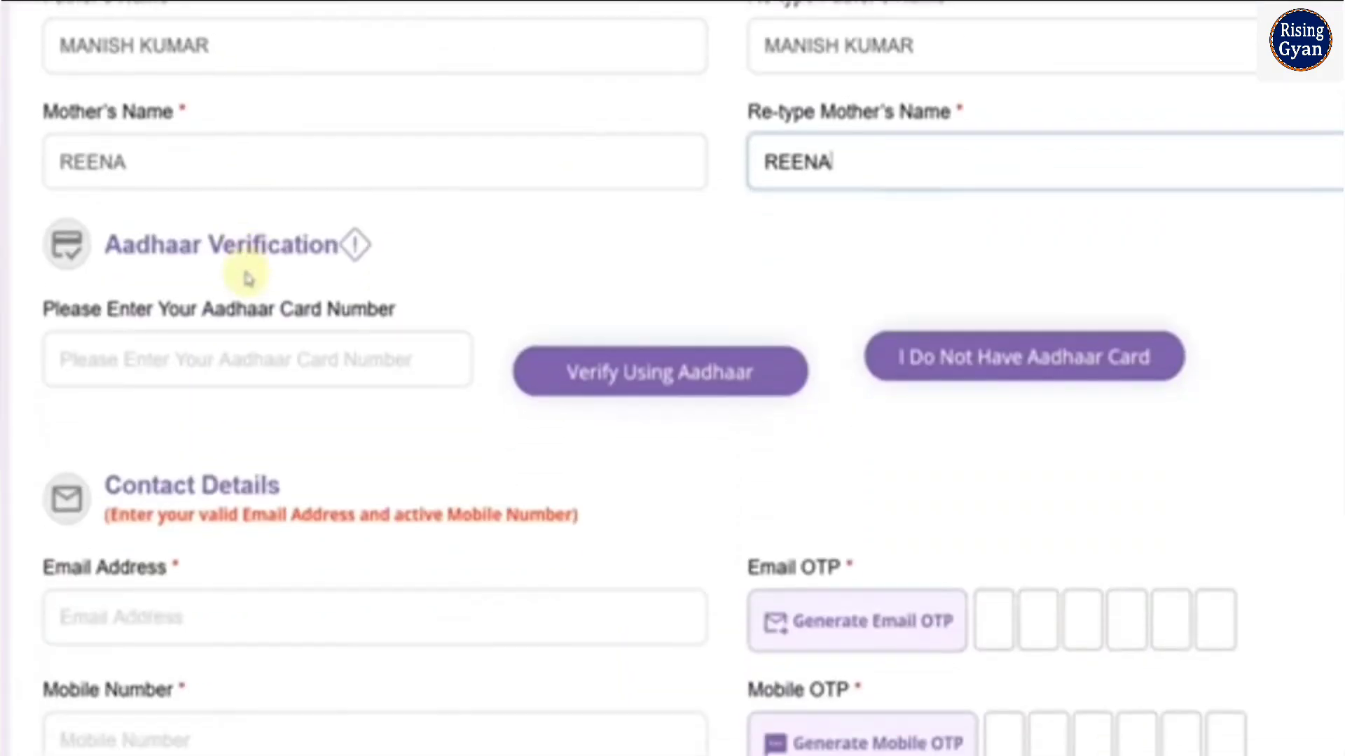
pyautogui.click(231, 360)
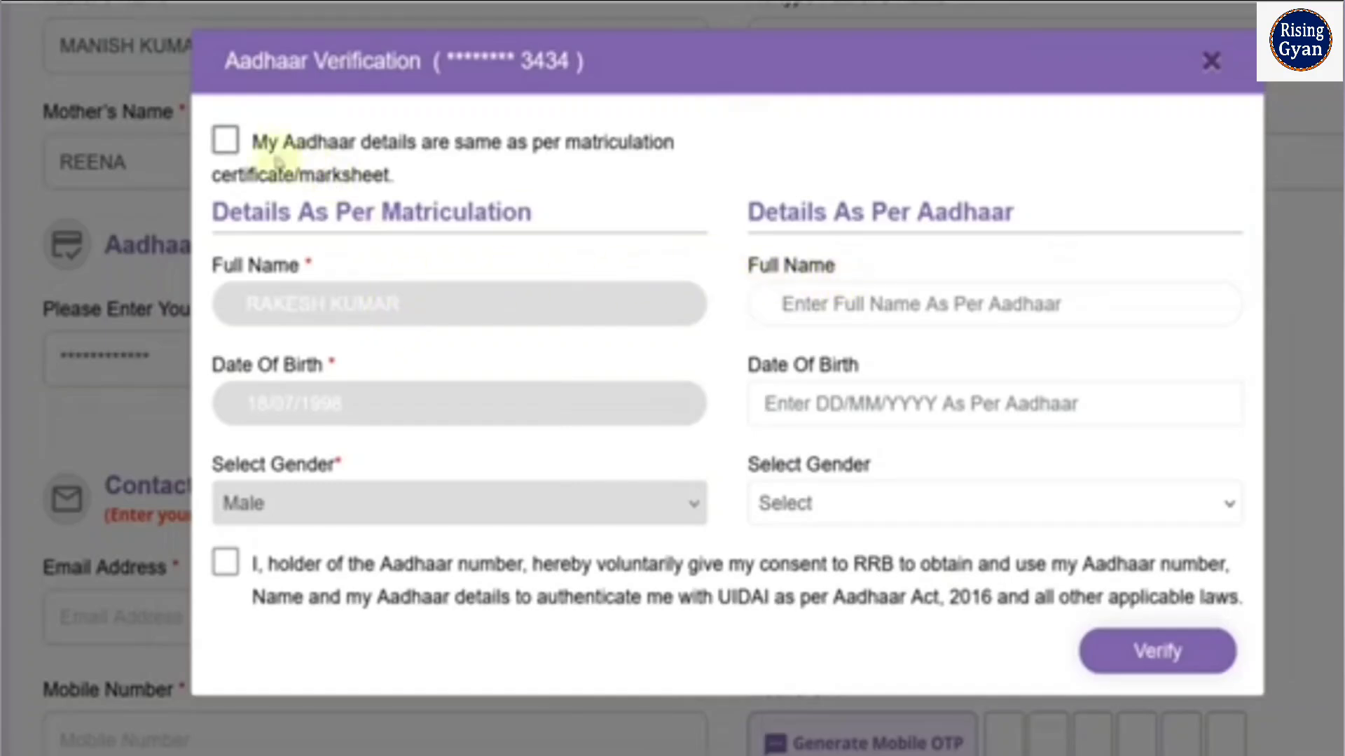
pyautogui.click(226, 141)
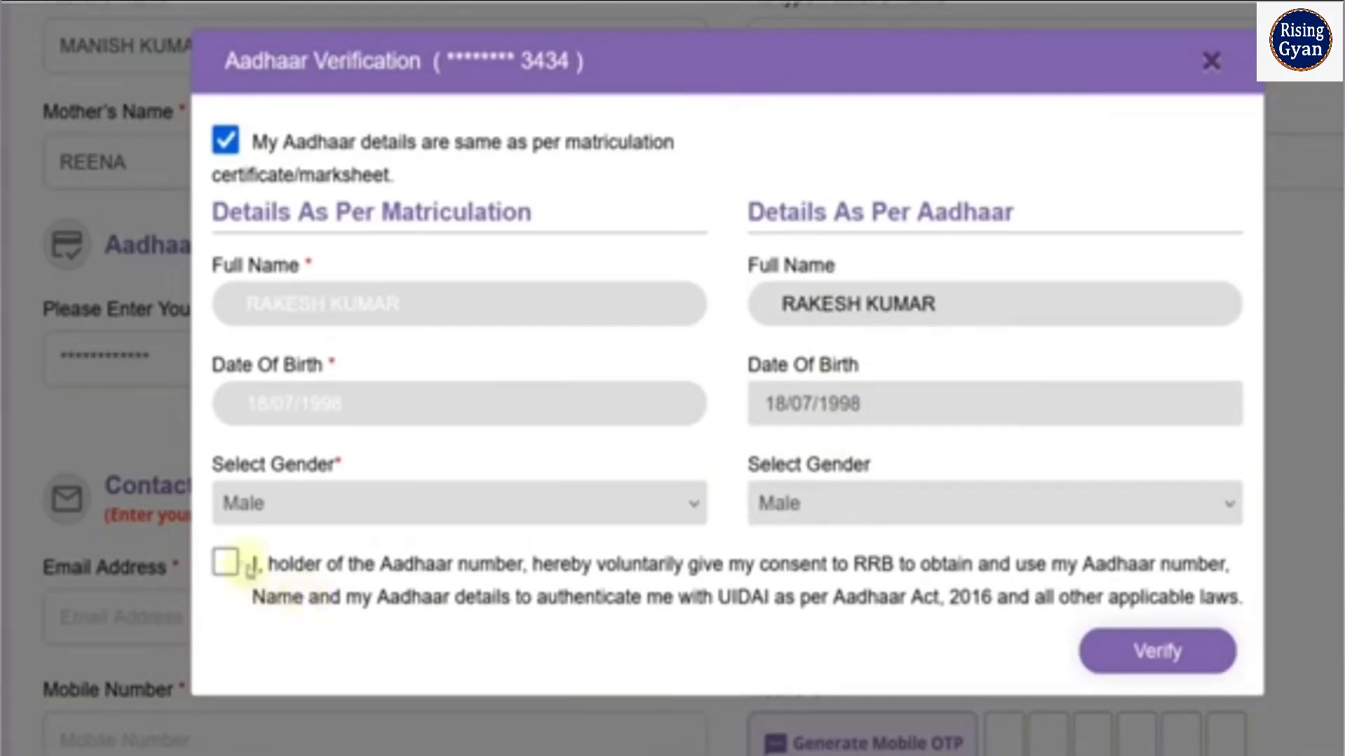
pyautogui.click(228, 563)
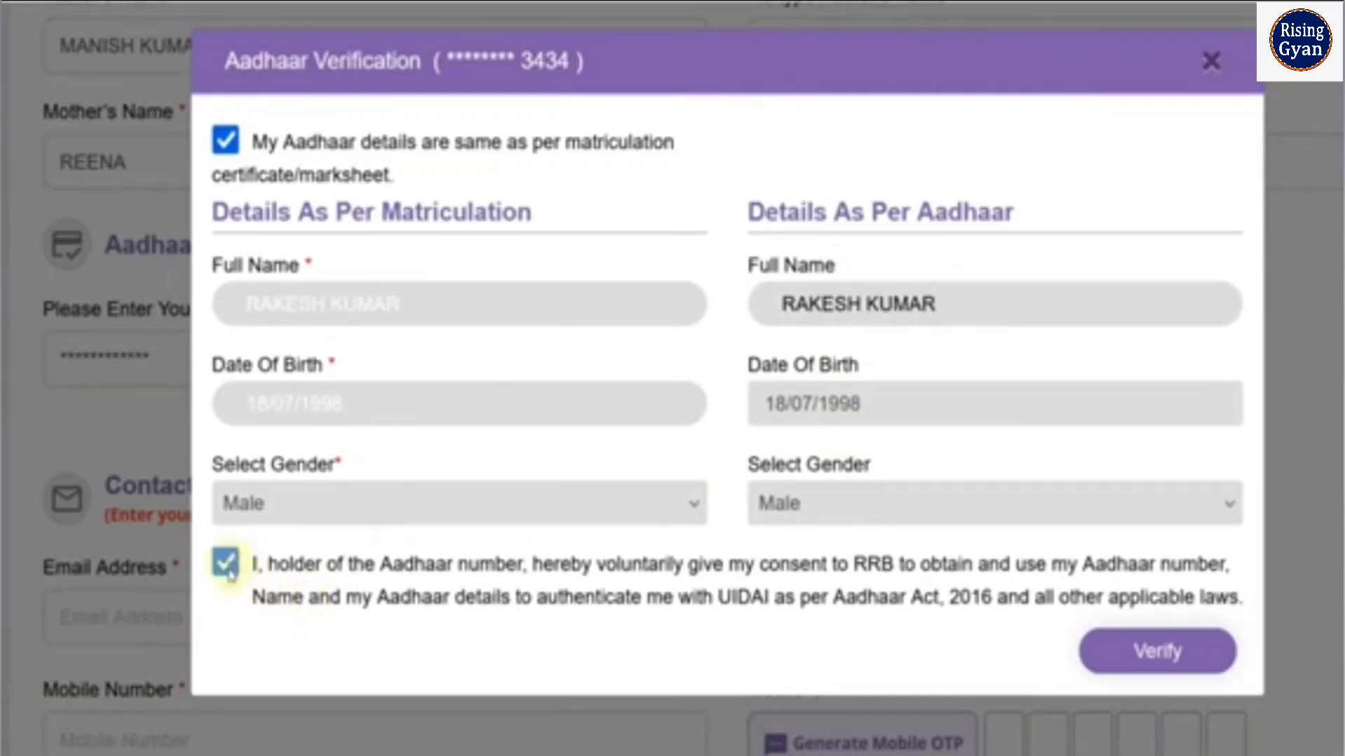
pyautogui.click(1157, 650)
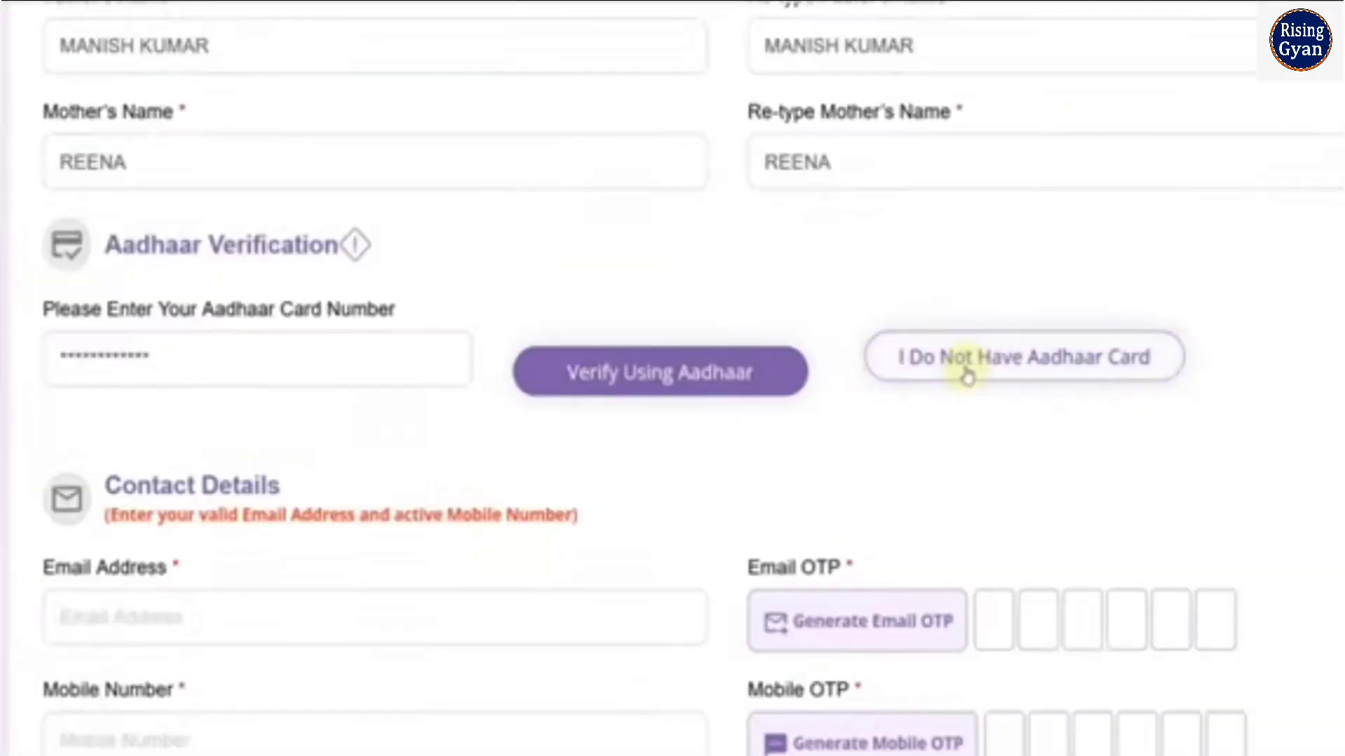
# Declare that the applicant has no Aadhaar card and select Driving license as the valid proof of ID
pyautogui.click(987, 374)
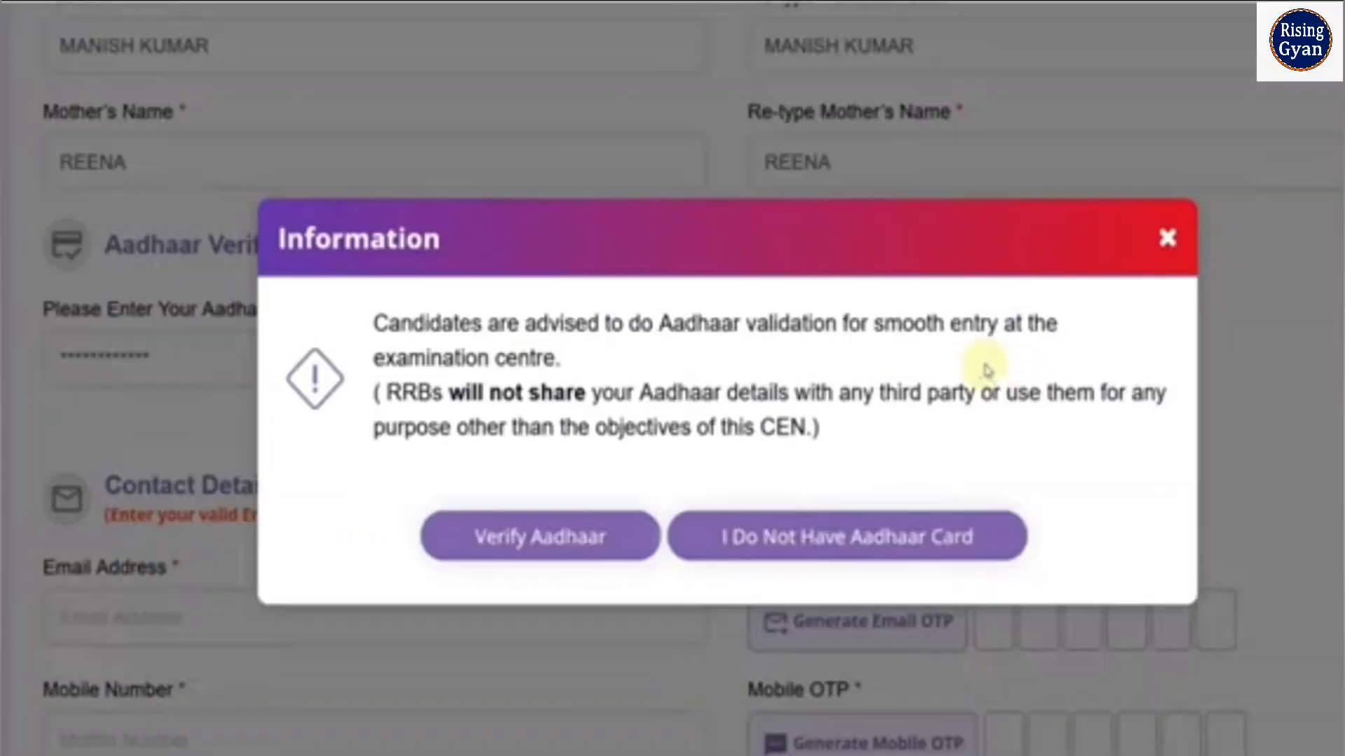
pyautogui.click(820, 537)
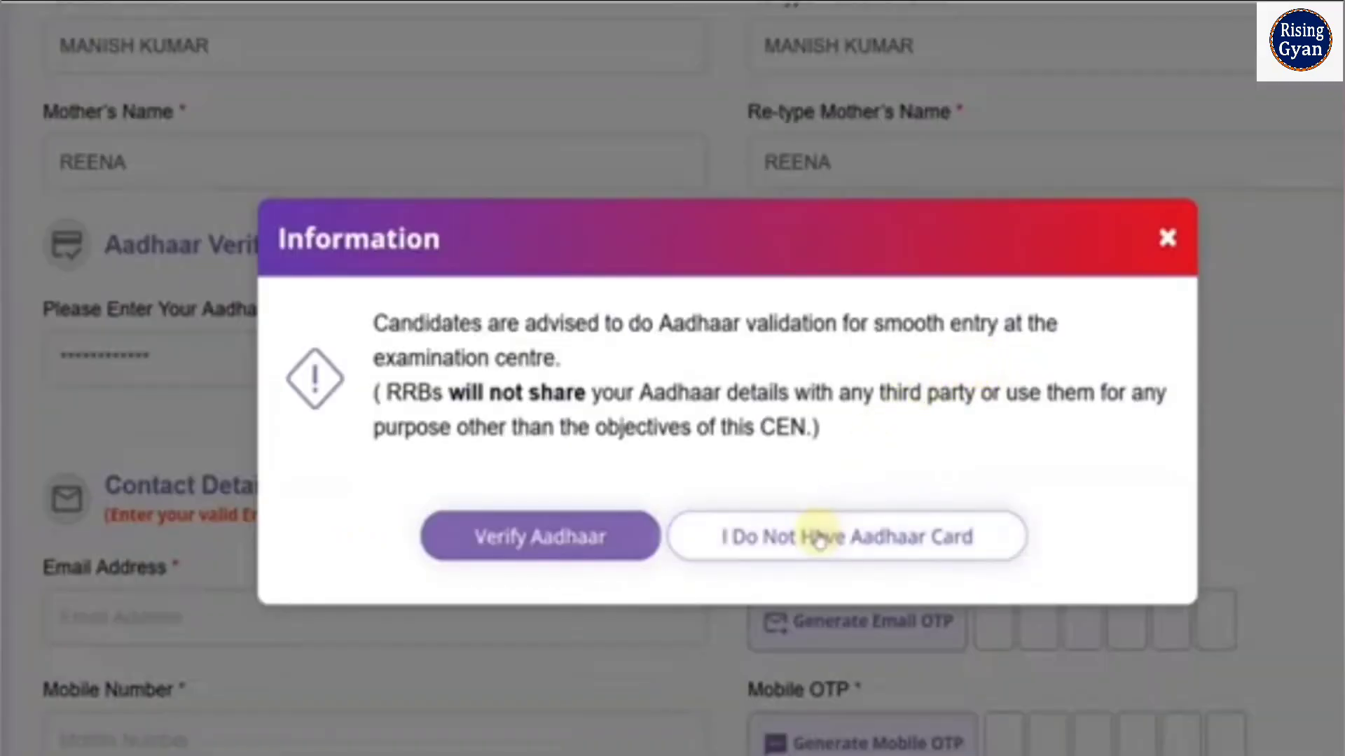
pyautogui.scroll(-3, 370, 353)
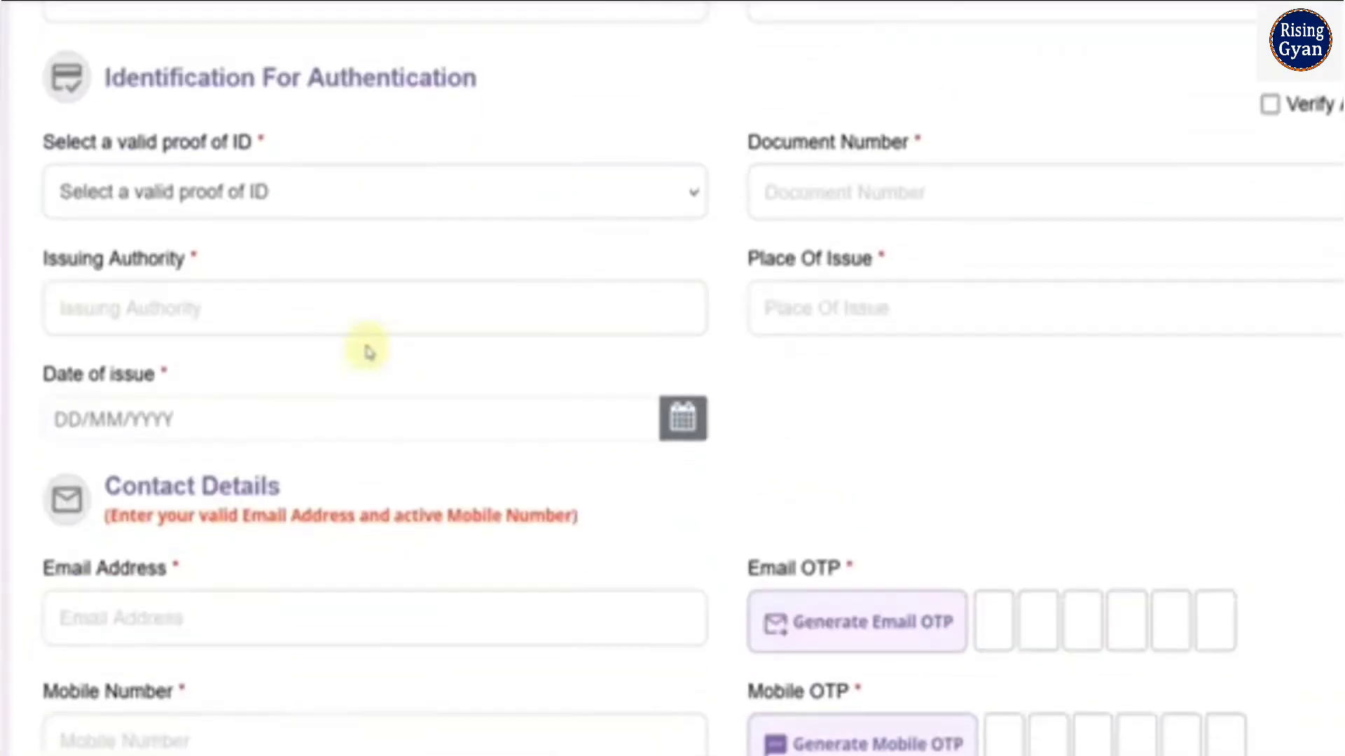
pyautogui.click(272, 211)
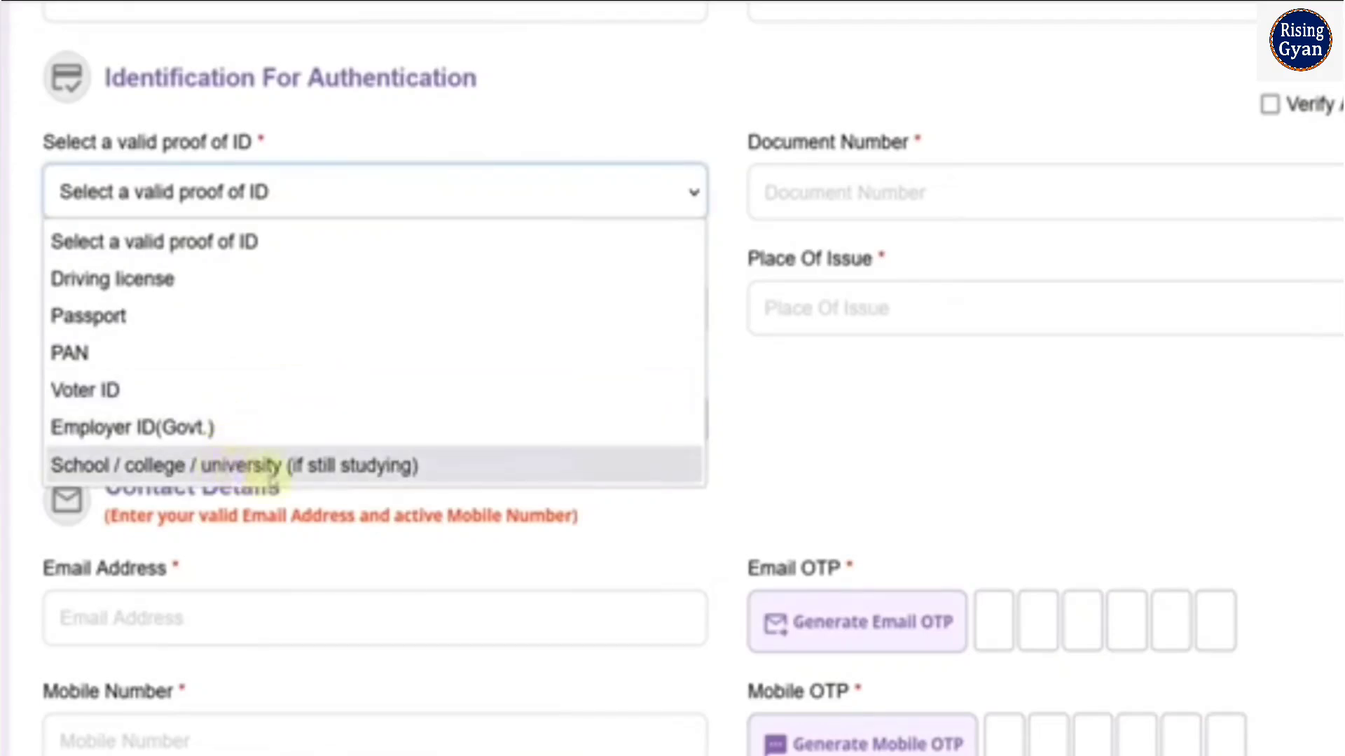
pyautogui.click(697, 278)
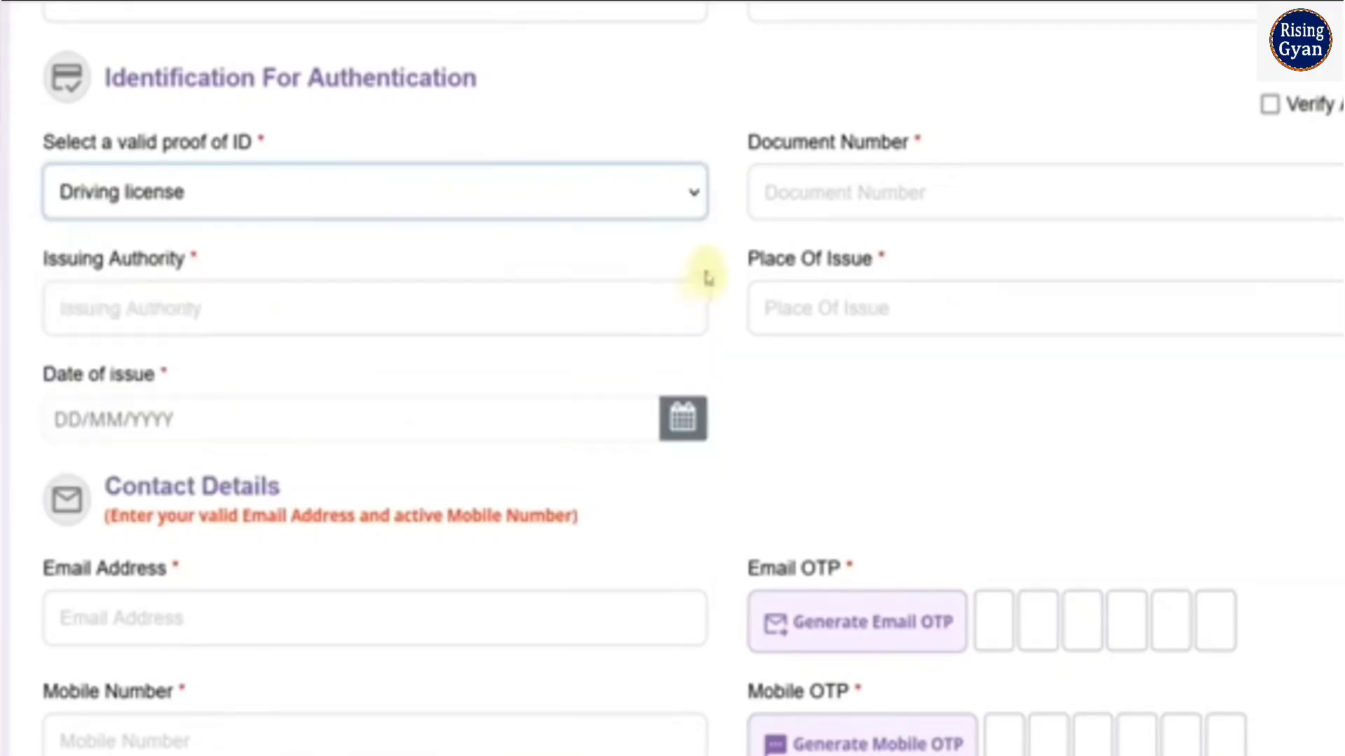
# Examine the proof of ID options and the document number, issuing authority, place of issue and date of issue fields
pyautogui.click(789, 213)
pyautogui.click(283, 308)
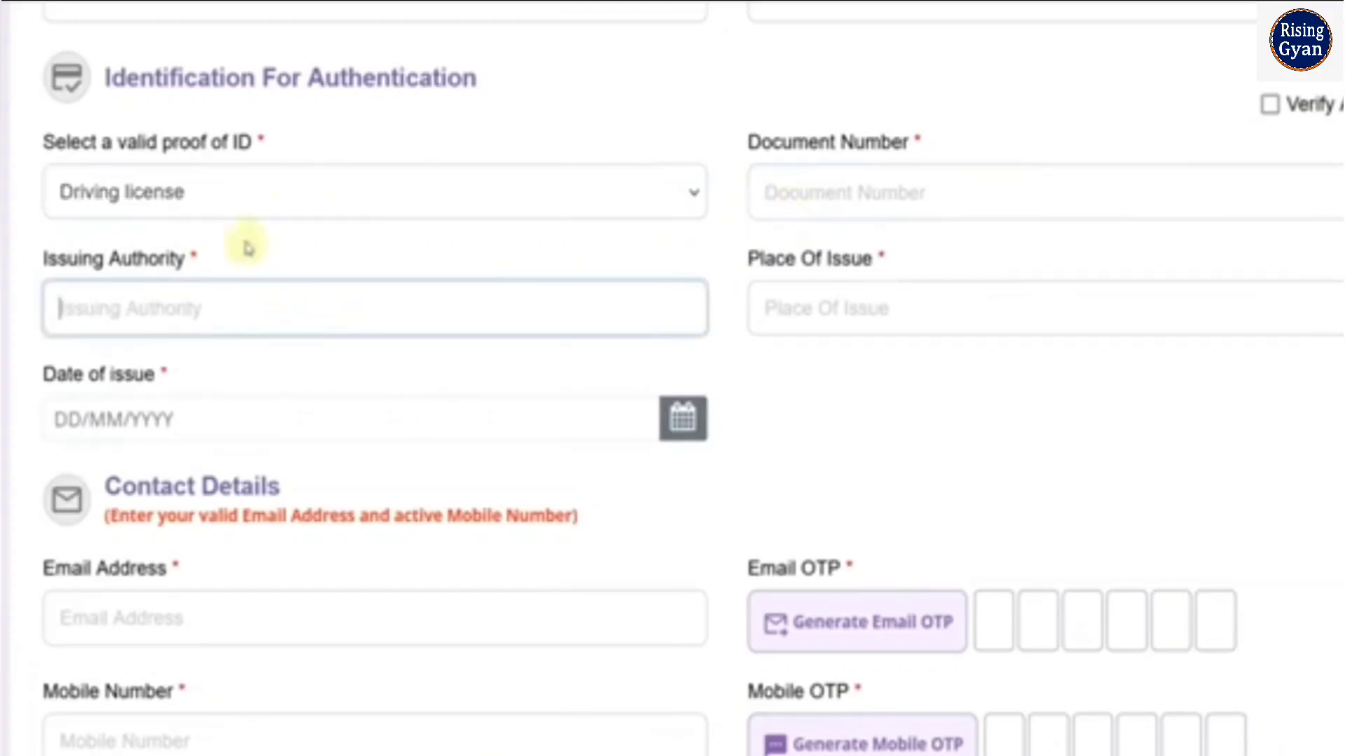
pyautogui.click(224, 191)
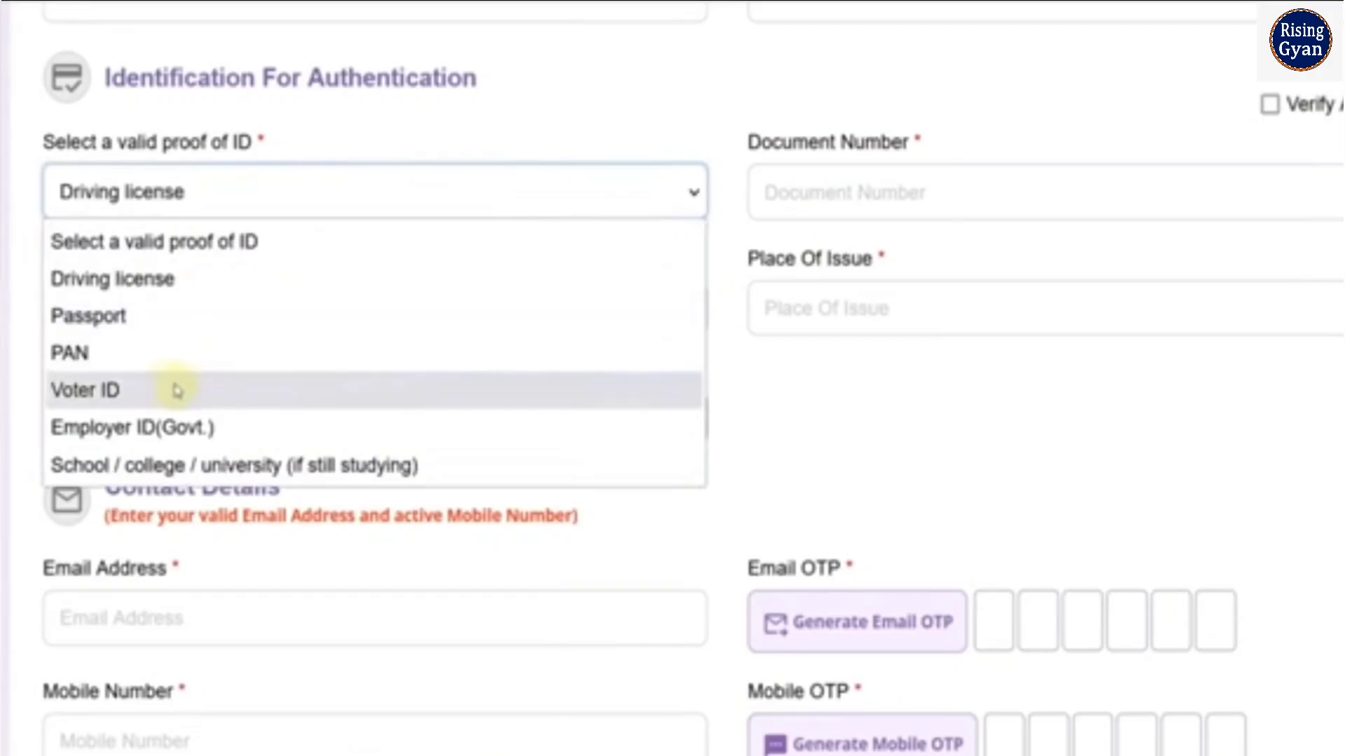
pyautogui.click(29, 298)
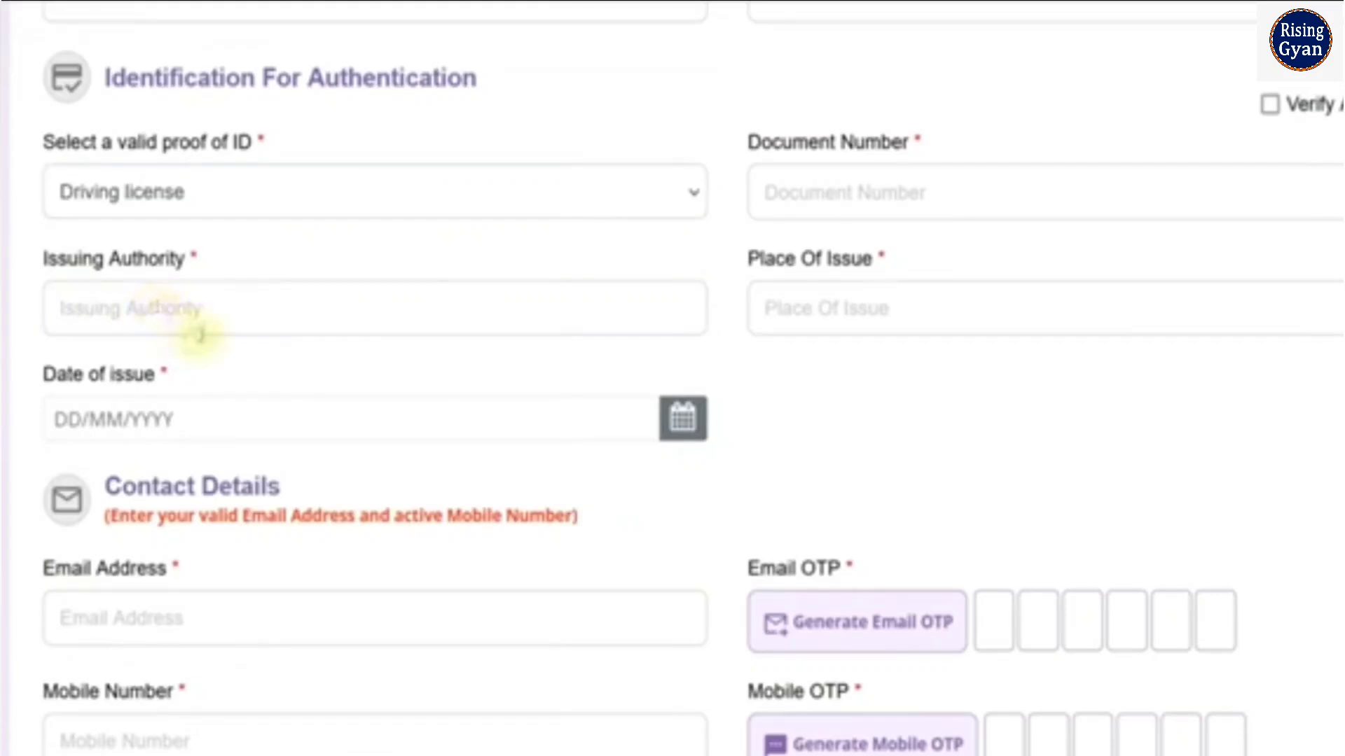
pyautogui.click(189, 324)
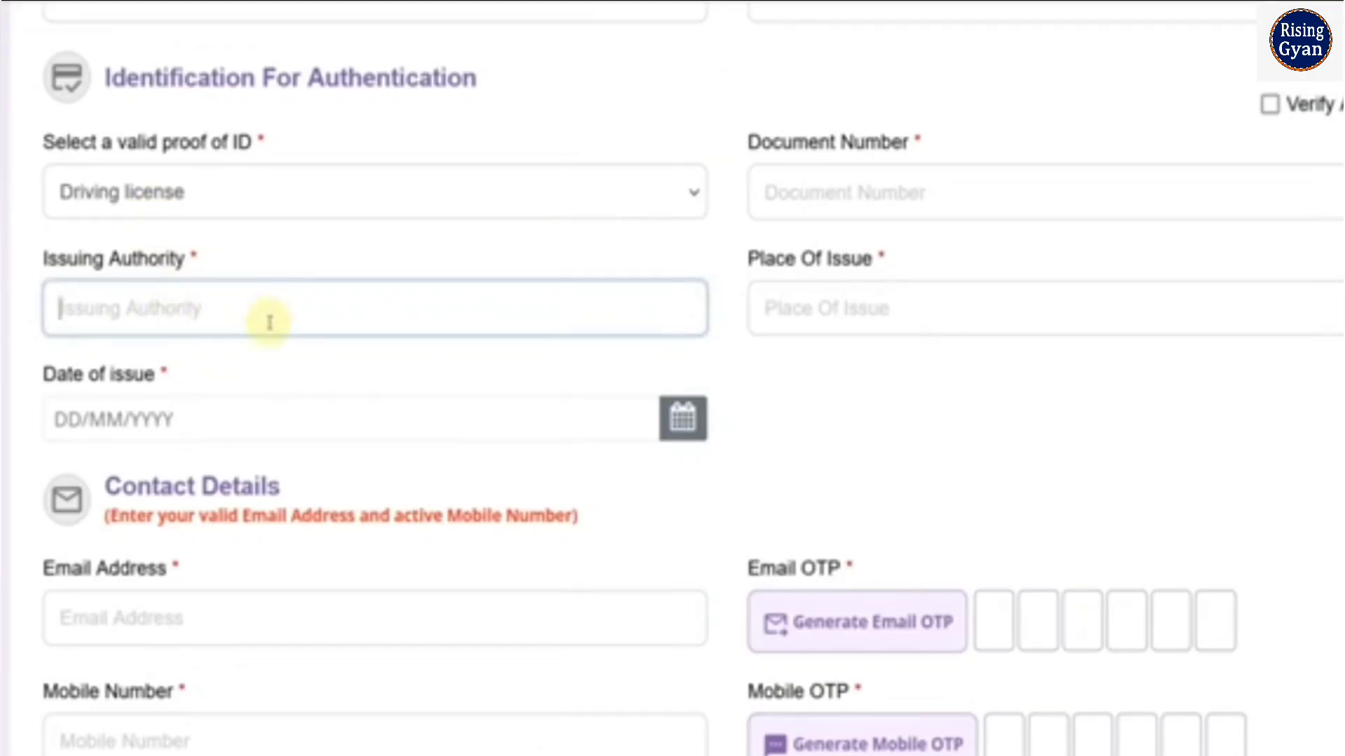
pyautogui.click(785, 315)
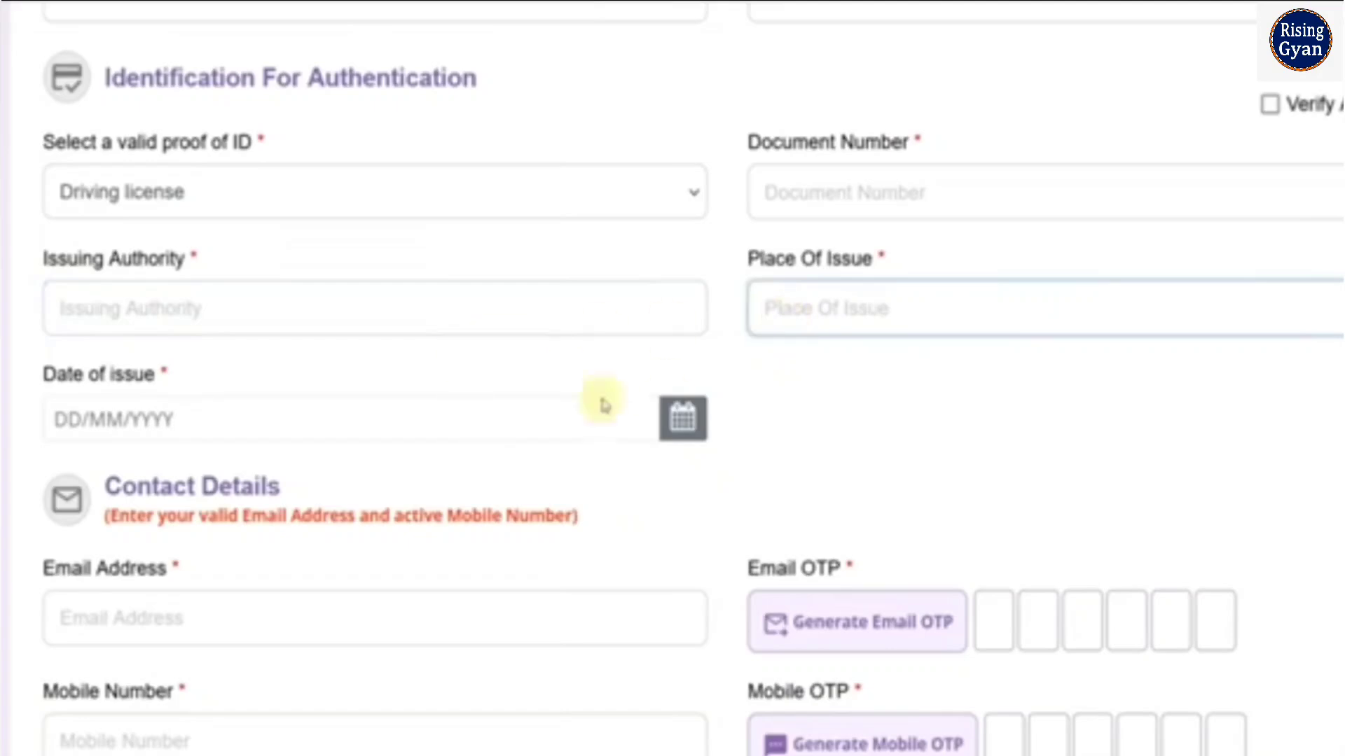
pyautogui.click(683, 418)
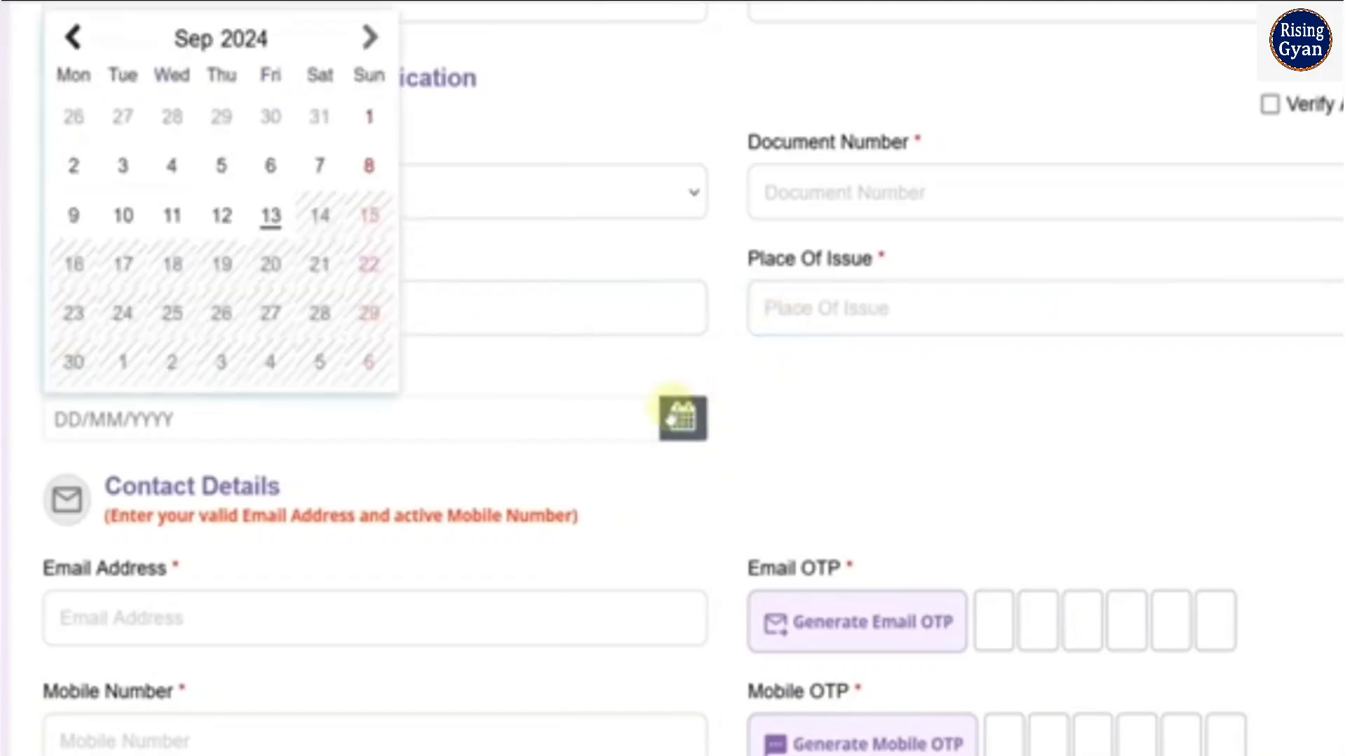
pyautogui.click(750, 415)
# Examine the email address, mobile number and OTP fields in the Contact Details section
pyautogui.scroll(-5, 749, 416)
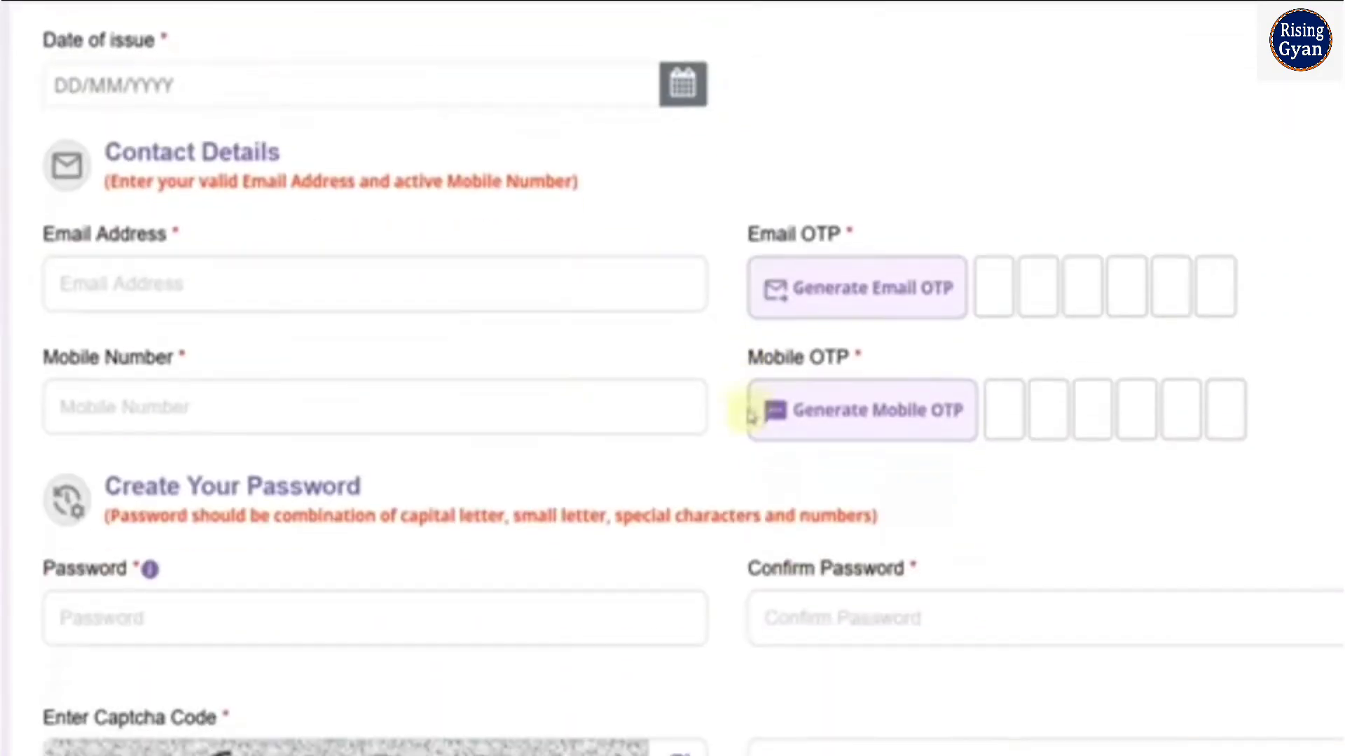
pyautogui.click(255, 290)
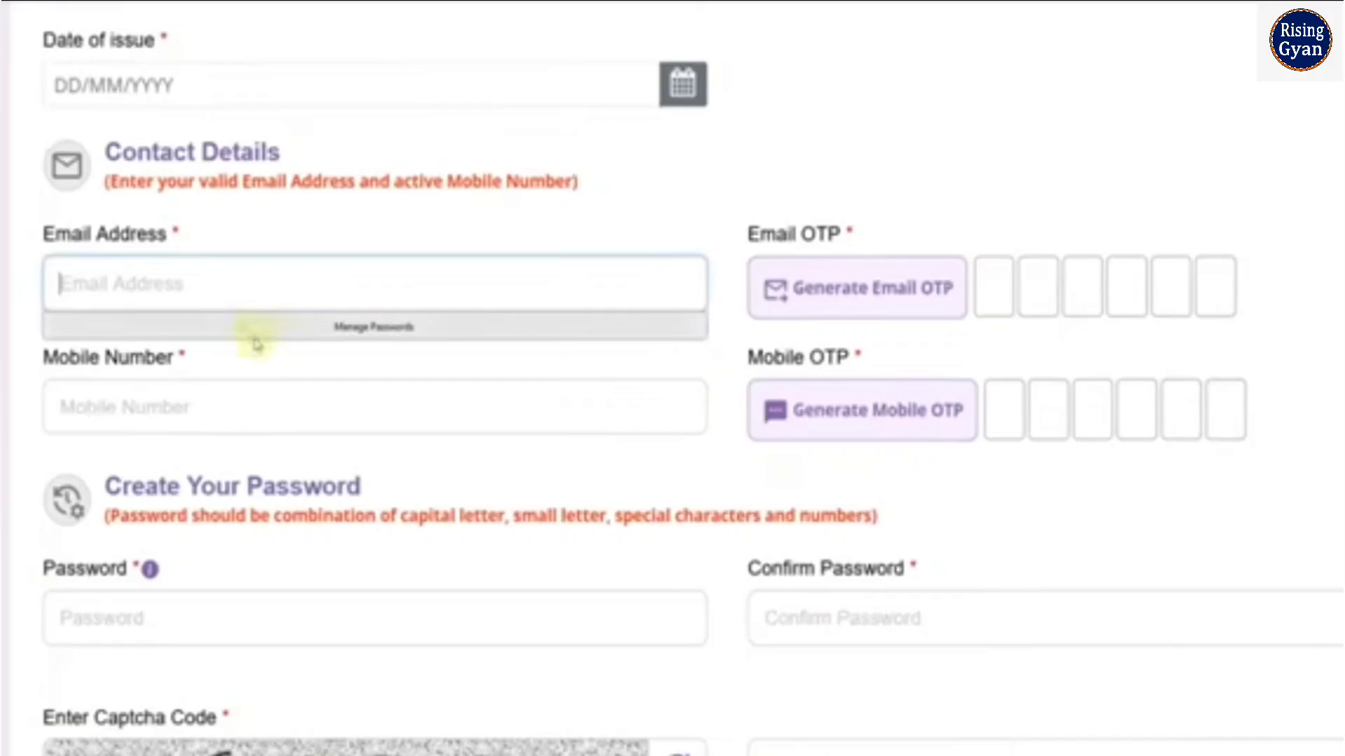
pyautogui.click(257, 386)
pyautogui.click(871, 466)
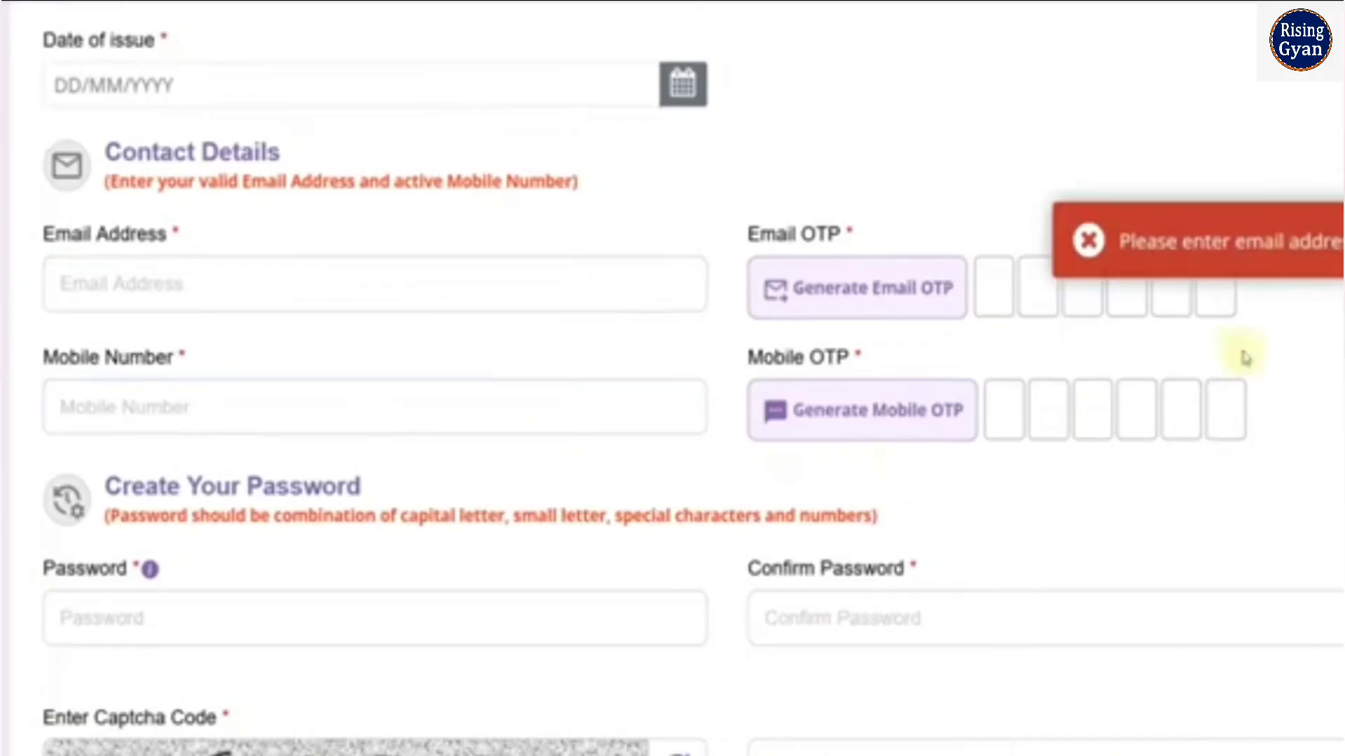
pyautogui.click(1098, 263)
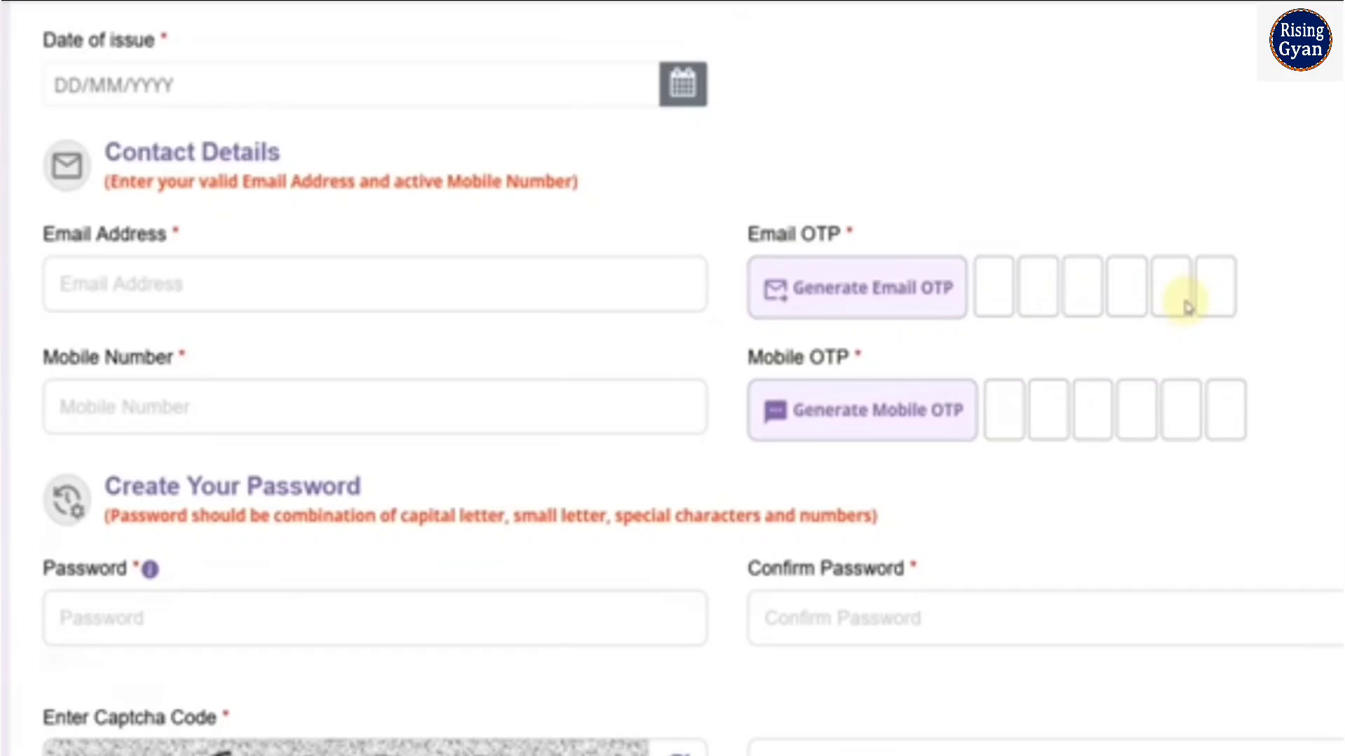
# Review the password composition rule for the account and compare it with the sample password in the text note
pyautogui.scroll(-4, 495, 430)
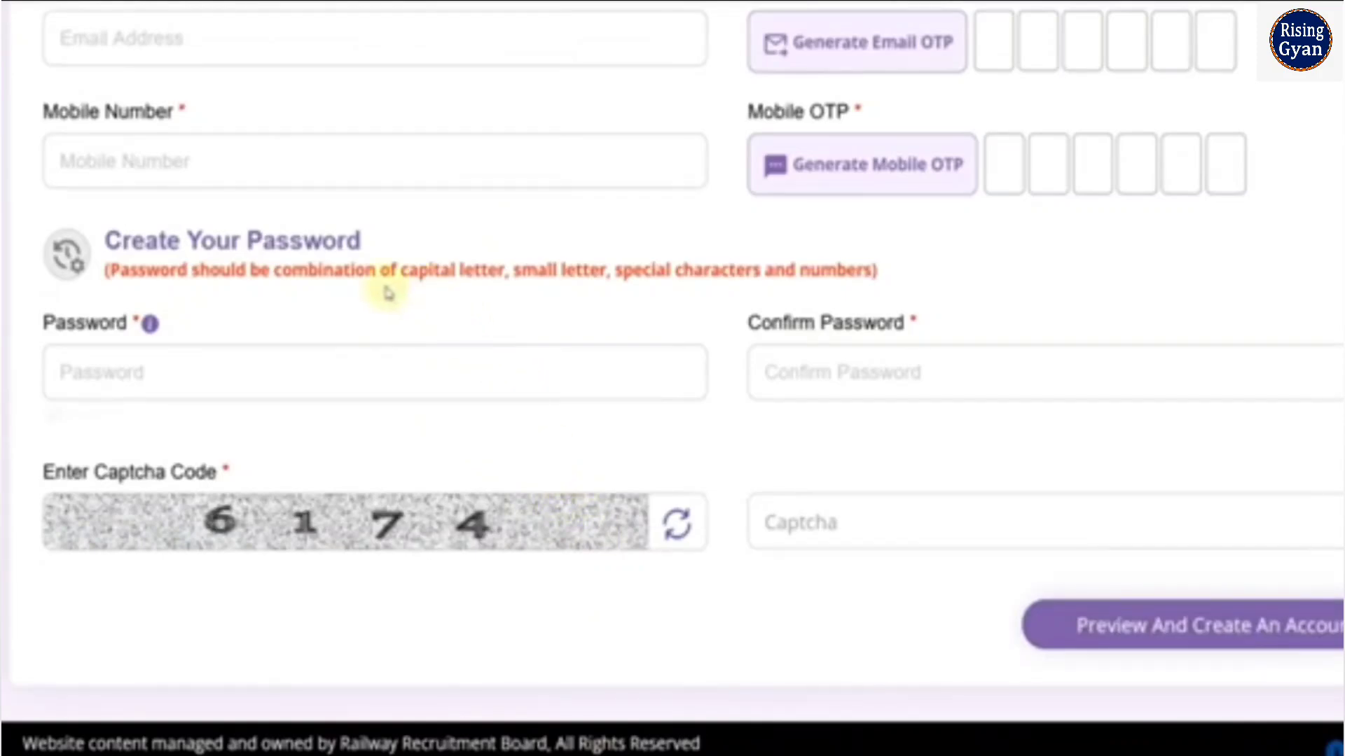
pyautogui.moveTo(398, 277); pyautogui.dragTo(549, 279)
pyautogui.click(508, 276)
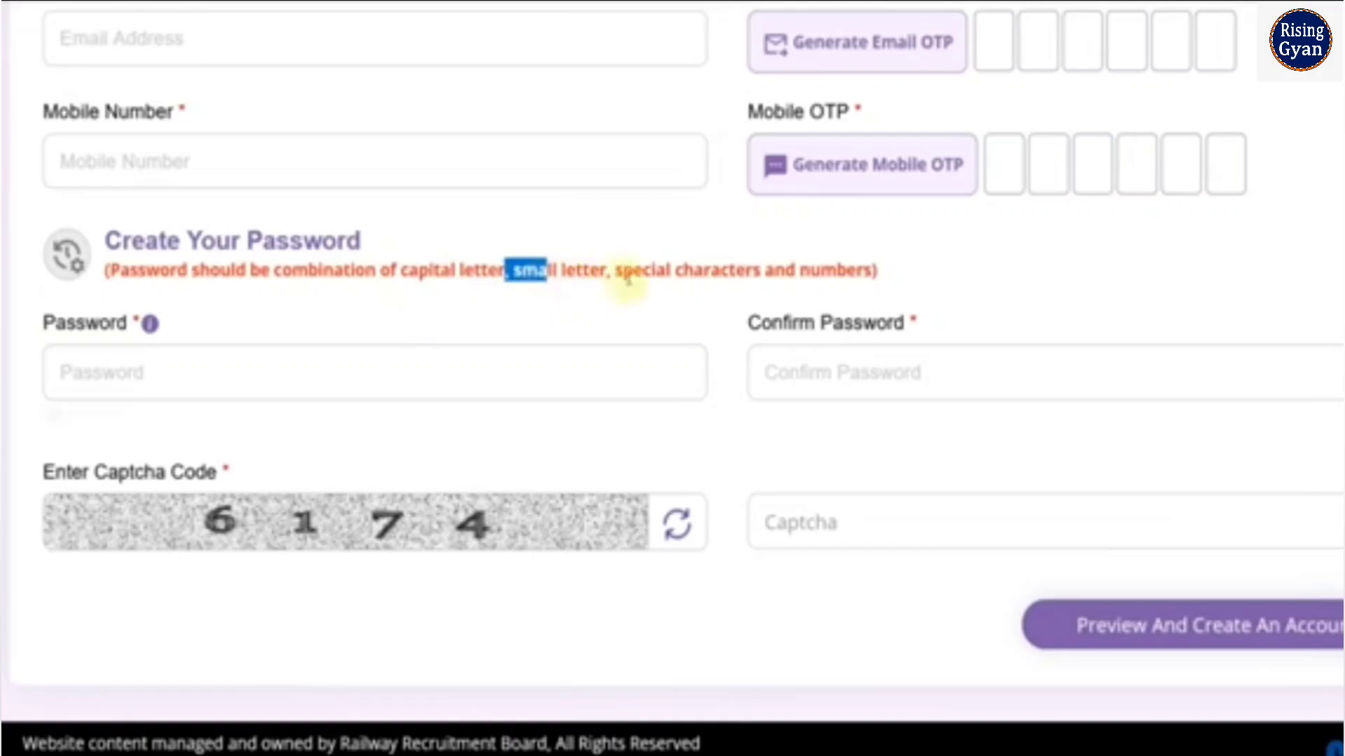
pyautogui.moveTo(632, 278); pyautogui.dragTo(722, 278)
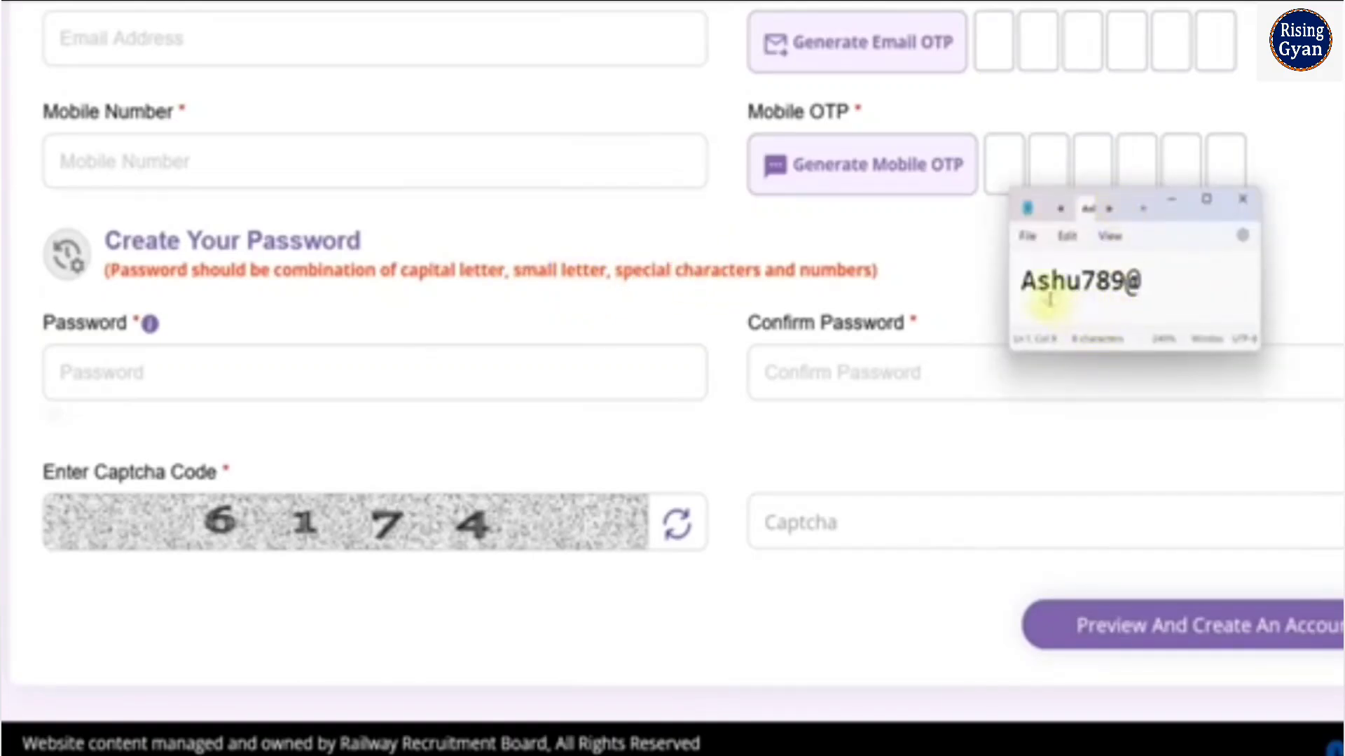
pyautogui.moveTo(1024, 288); pyautogui.dragTo(1118, 296)
pyautogui.click(1143, 284)
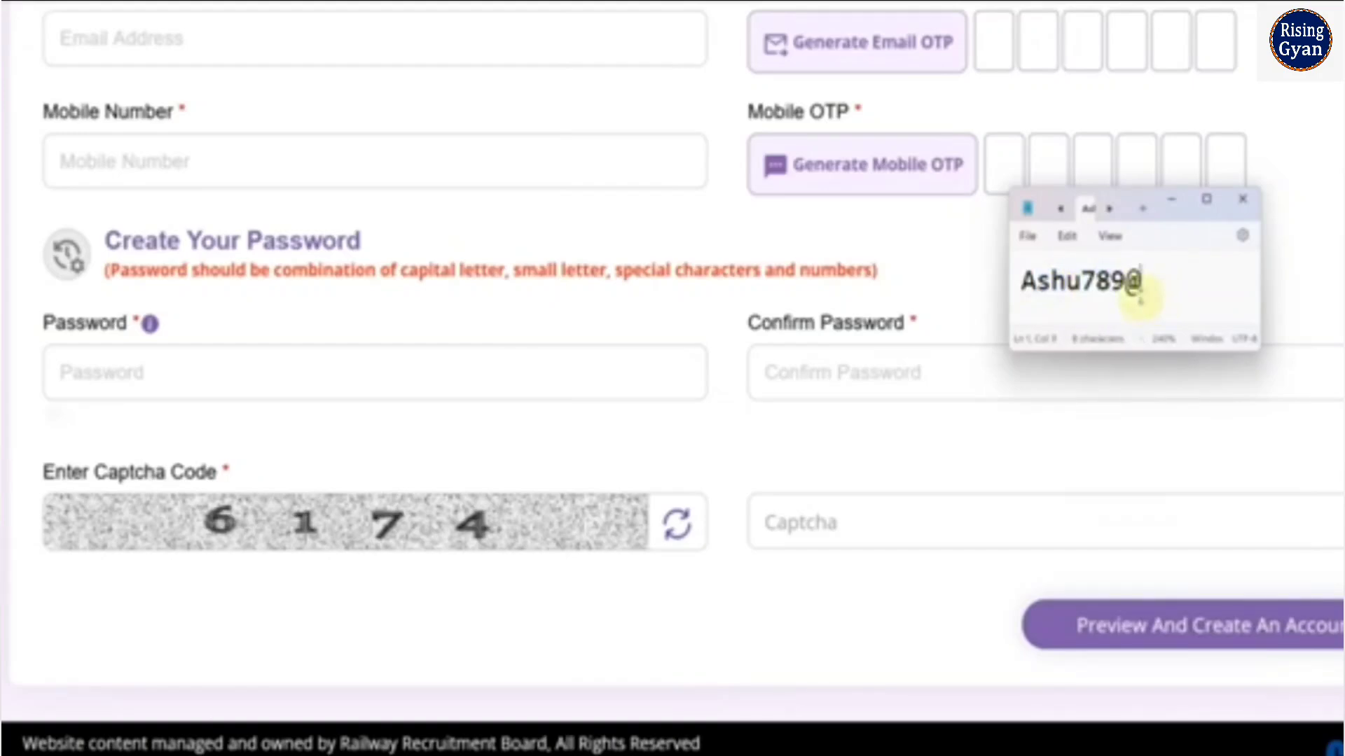
pyautogui.doubleClick(1141, 284)
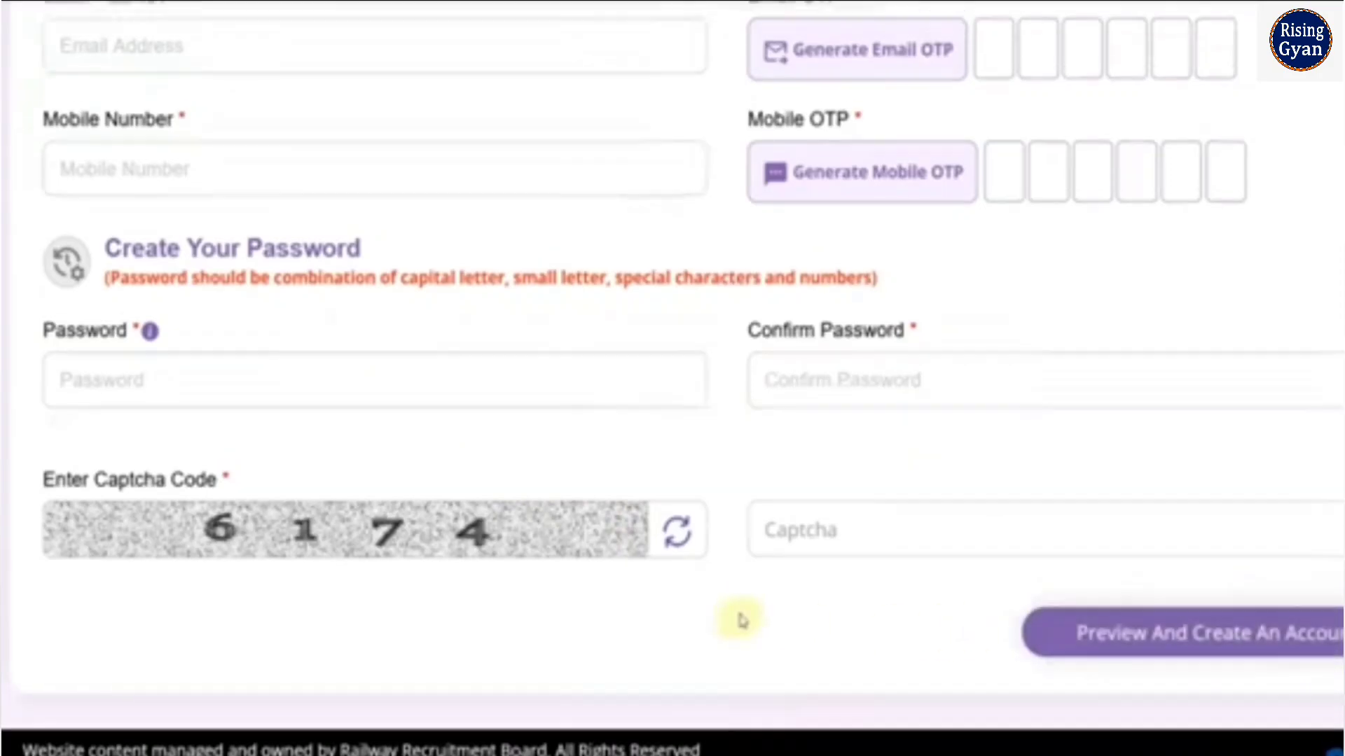
pyautogui.scroll(8, 750, 622)
pyautogui.scroll(4, 742, 619)
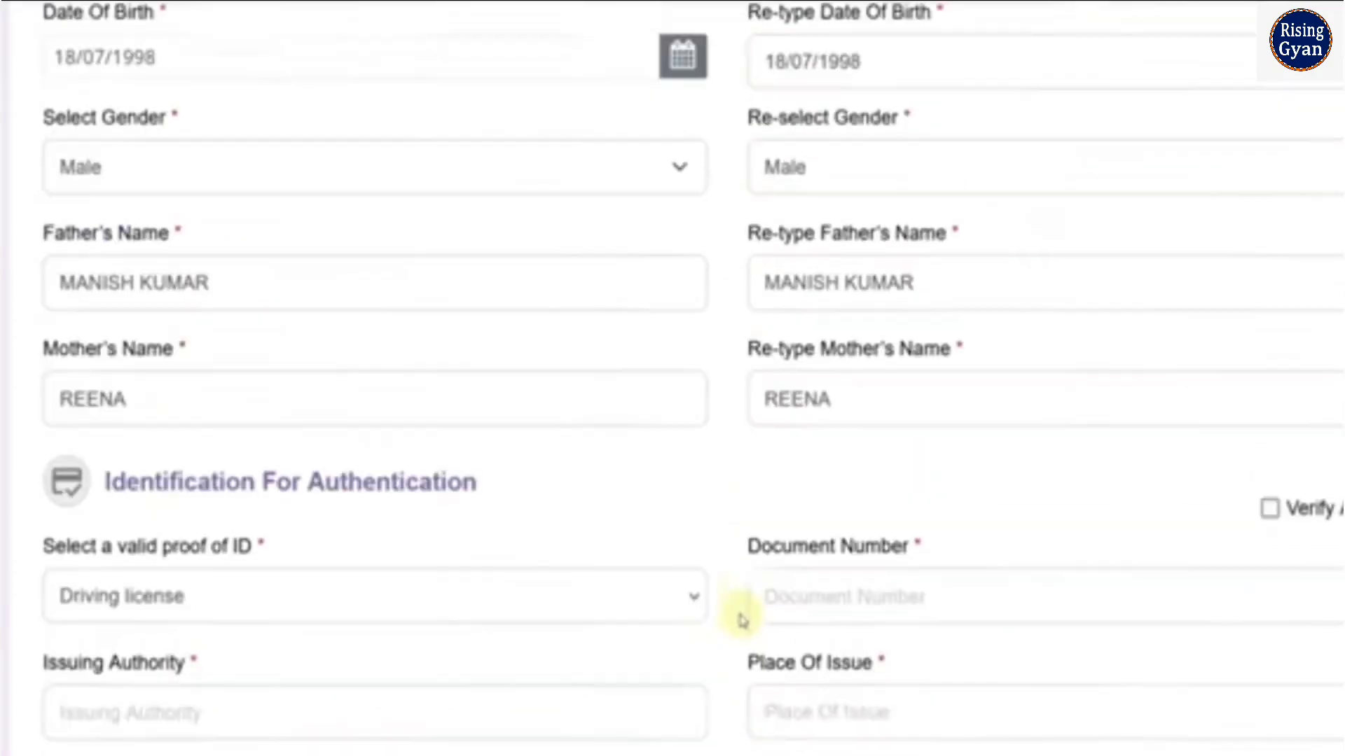
pyautogui.scroll(-10, 744, 617)
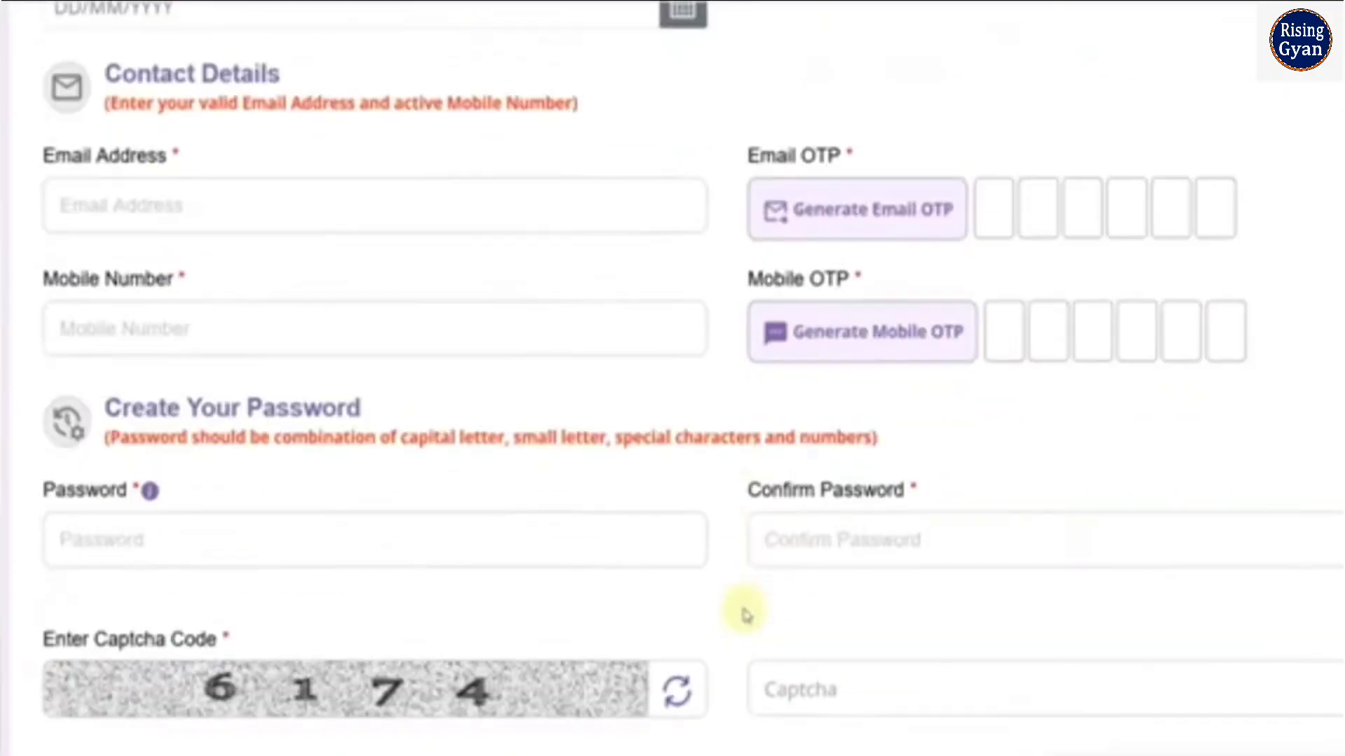
# Start the CEN 05/2024 NTPC Graduate Posts application with Ajmer as the RRB, declaring that the applicant is not currently debarred by any RRB/RRC
pyautogui.scroll(-2, 746, 615)
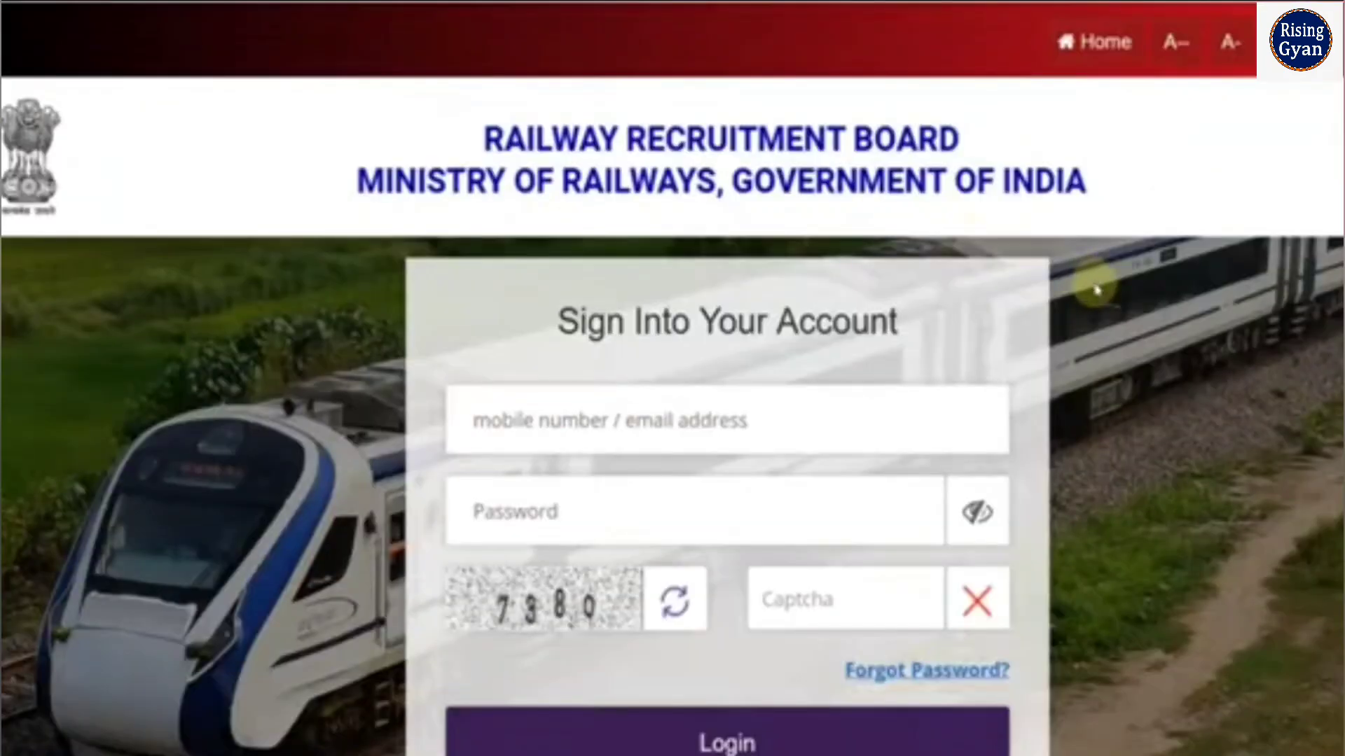
pyautogui.scroll(-3, 1106, 304)
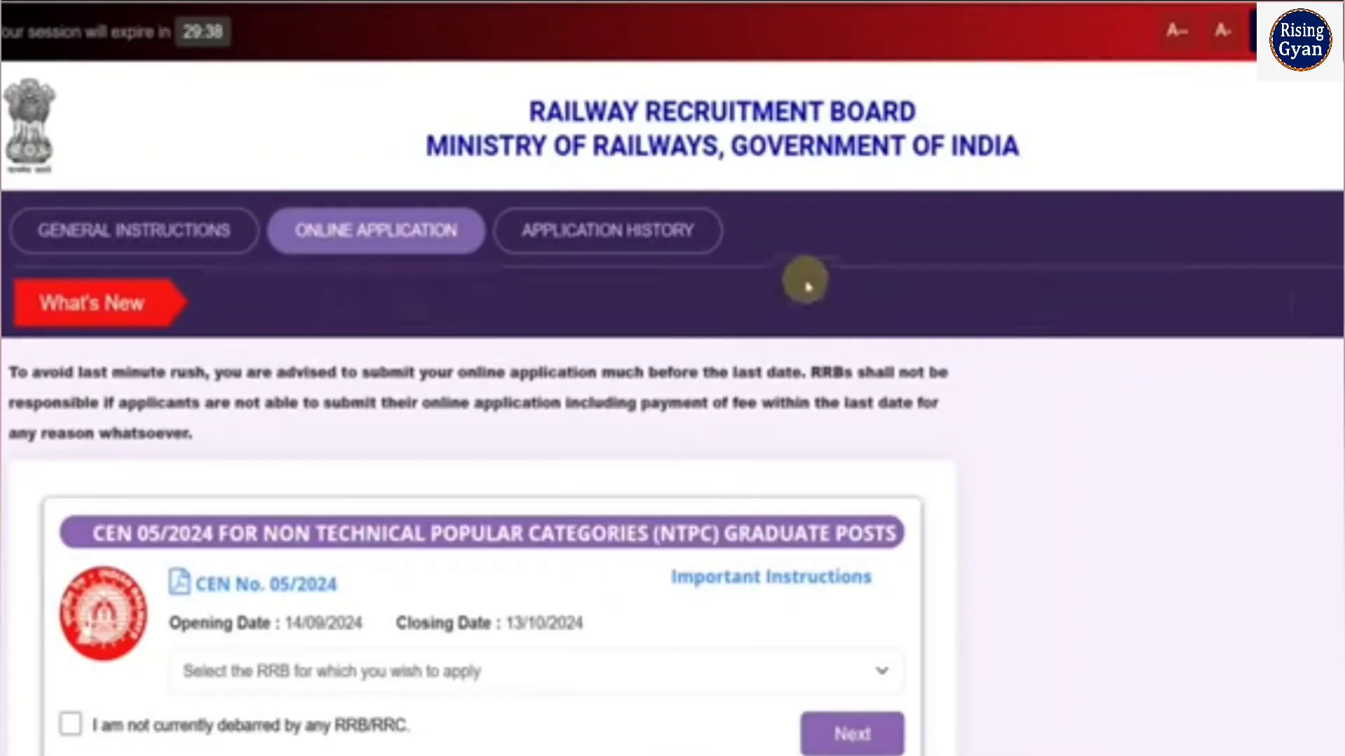
pyautogui.scroll(-3, 536, 389)
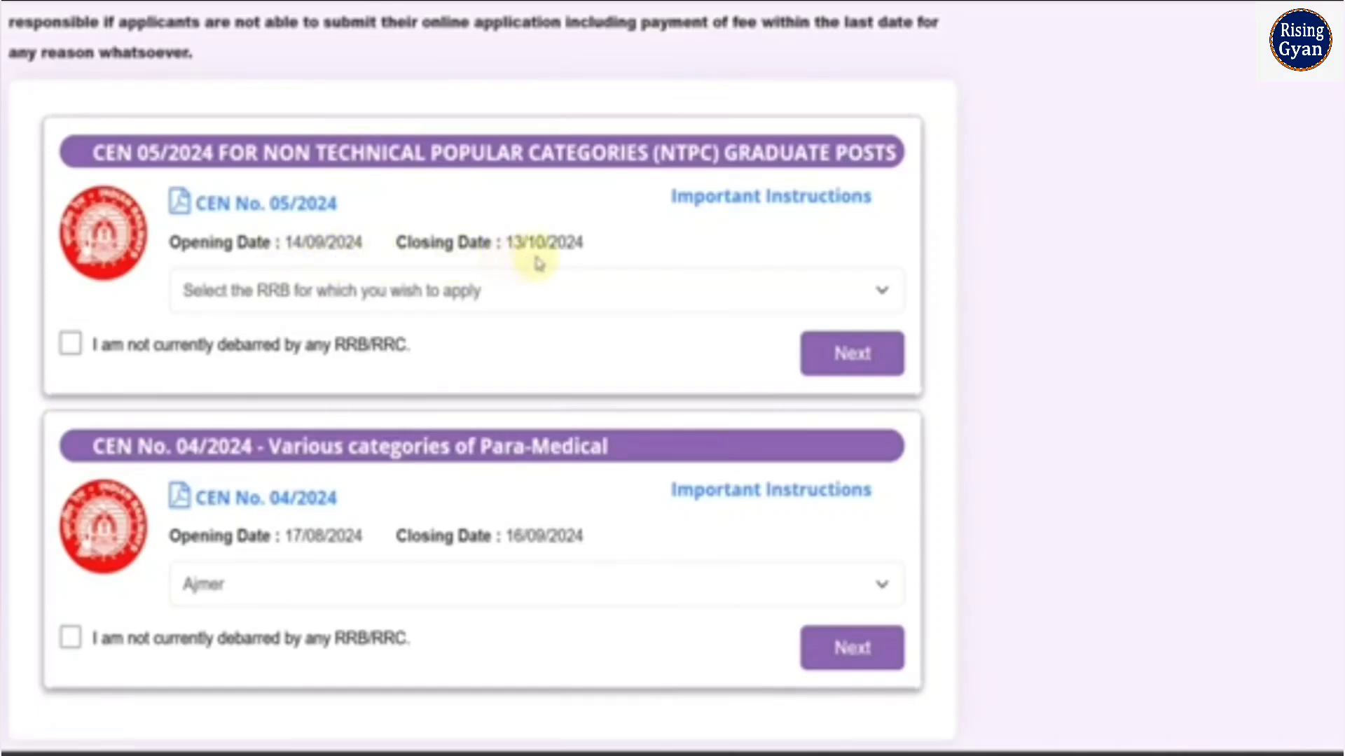
pyautogui.click(398, 307)
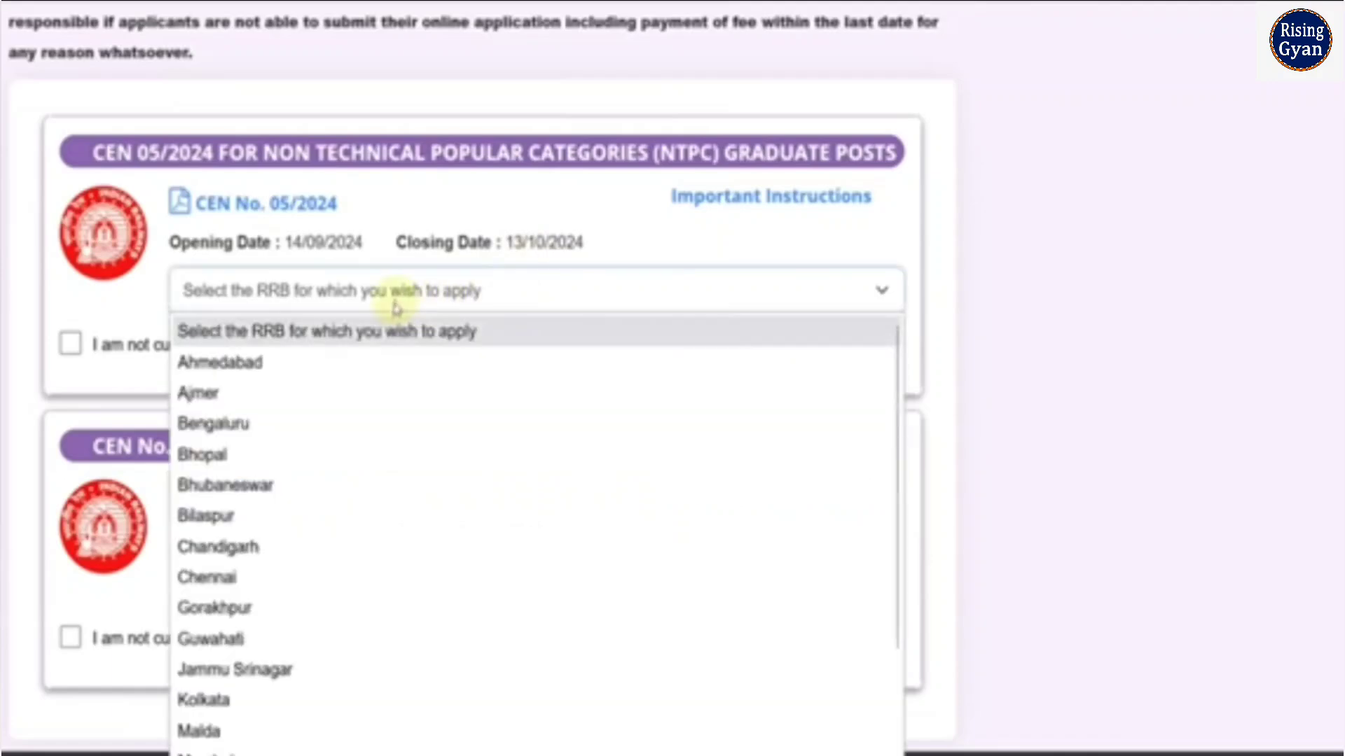
pyautogui.scroll(-3, 360, 421)
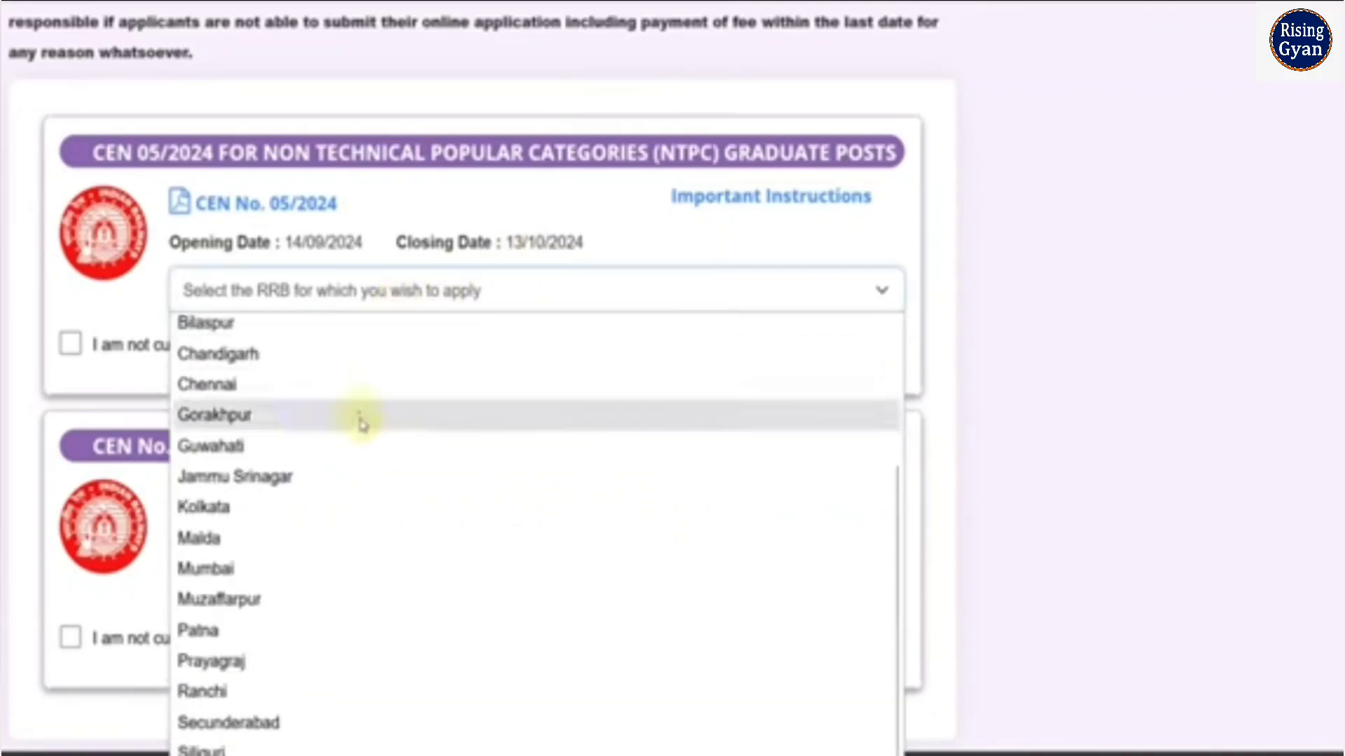
pyautogui.scroll(3, 393, 639)
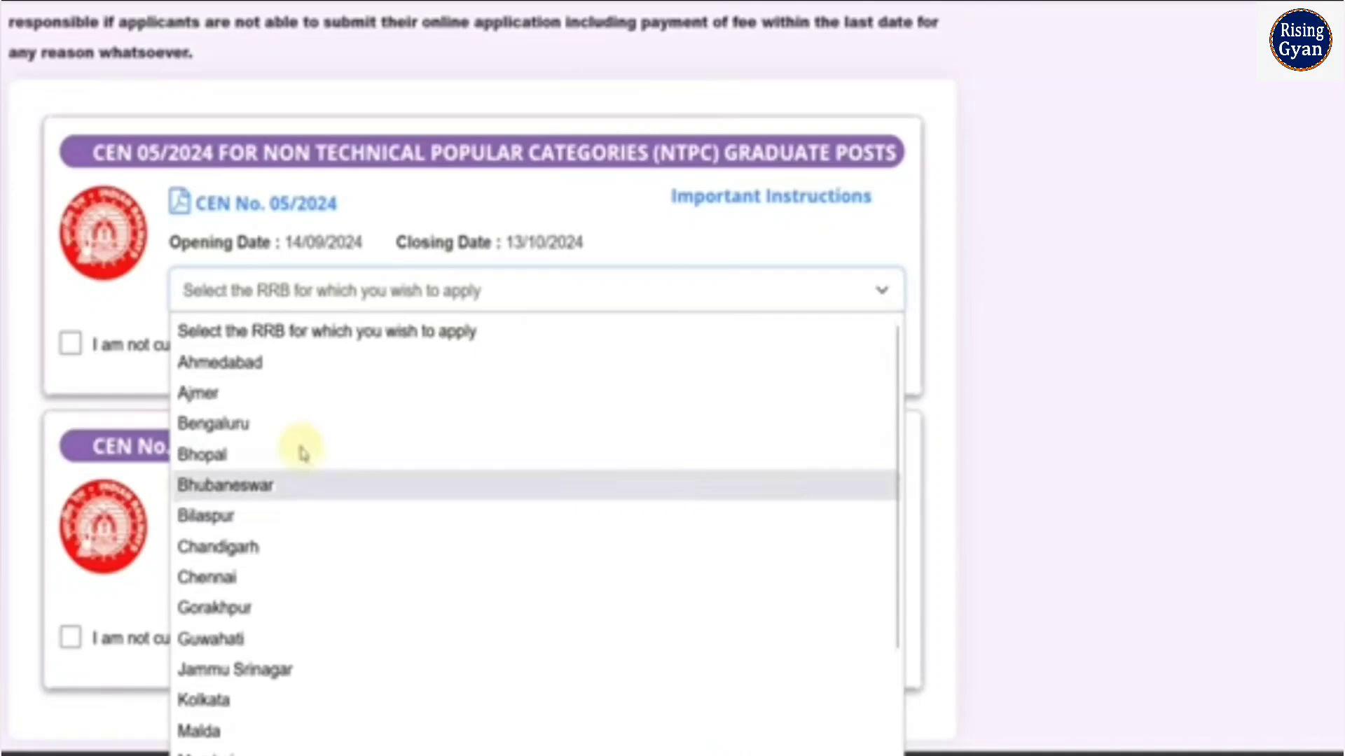
pyautogui.click(271, 396)
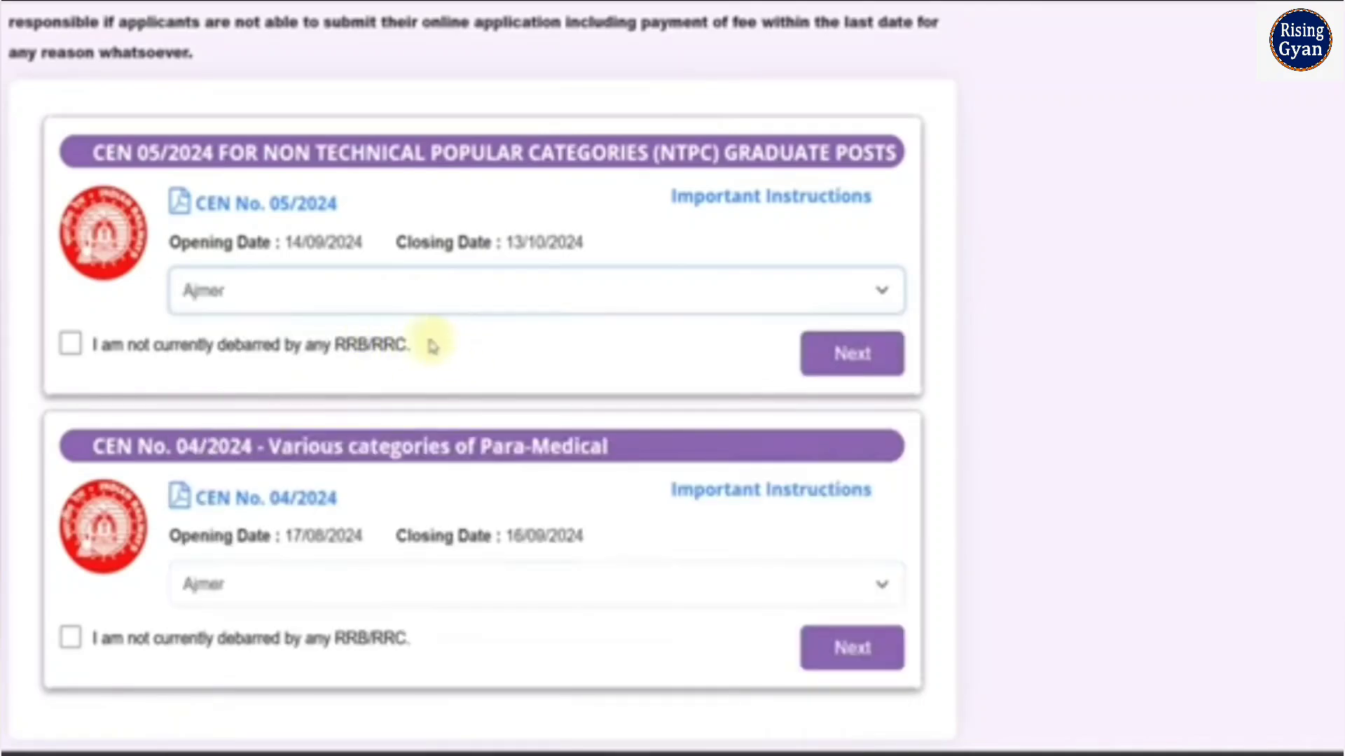
pyautogui.click(70, 346)
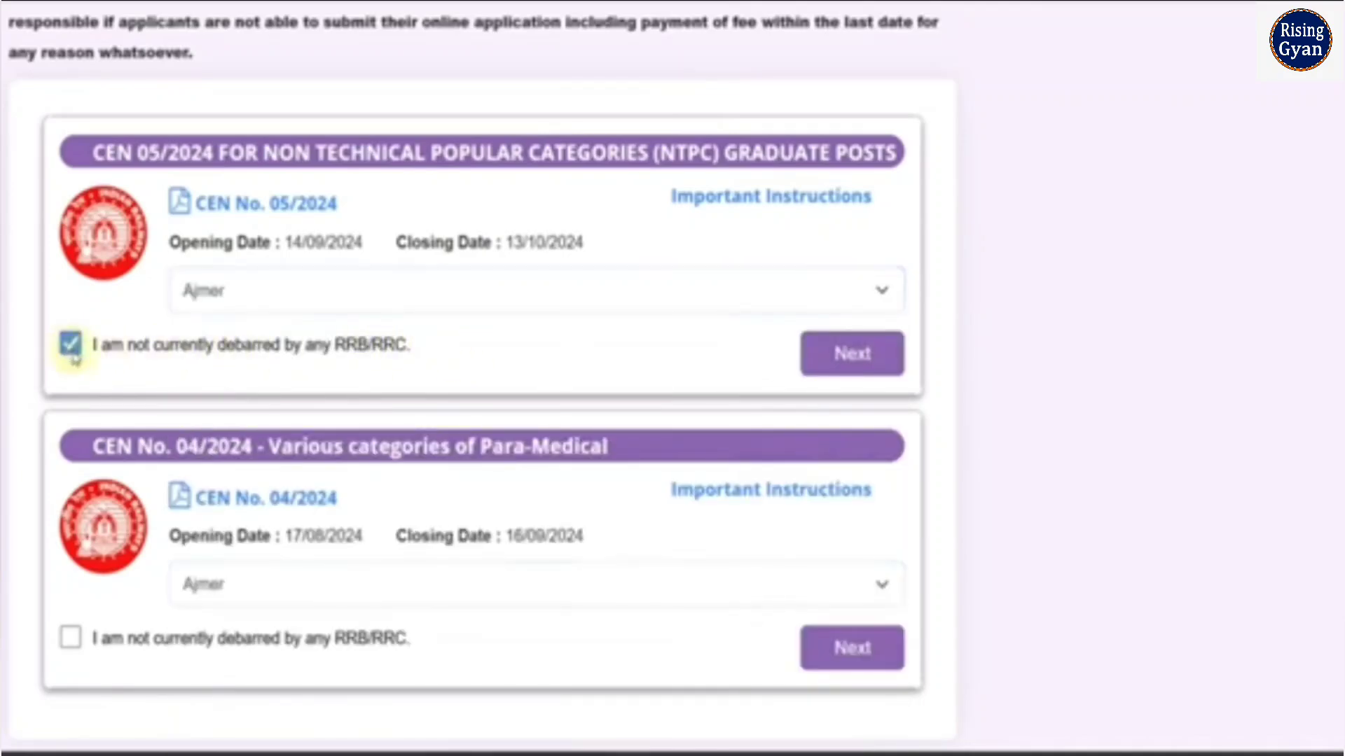
pyautogui.click(843, 376)
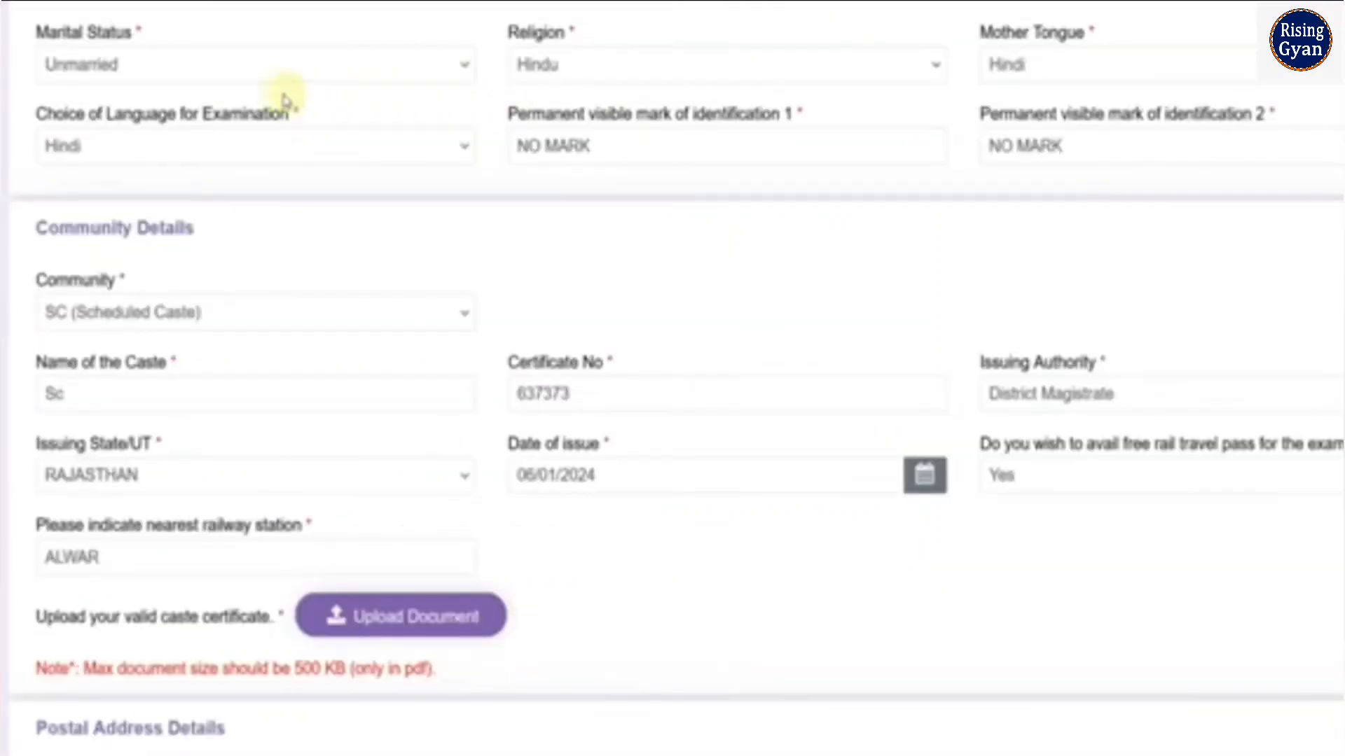
# Examine the options for marital status, religion, mother tongue and examination language, and the first visible identification mark field
pyautogui.click(236, 82)
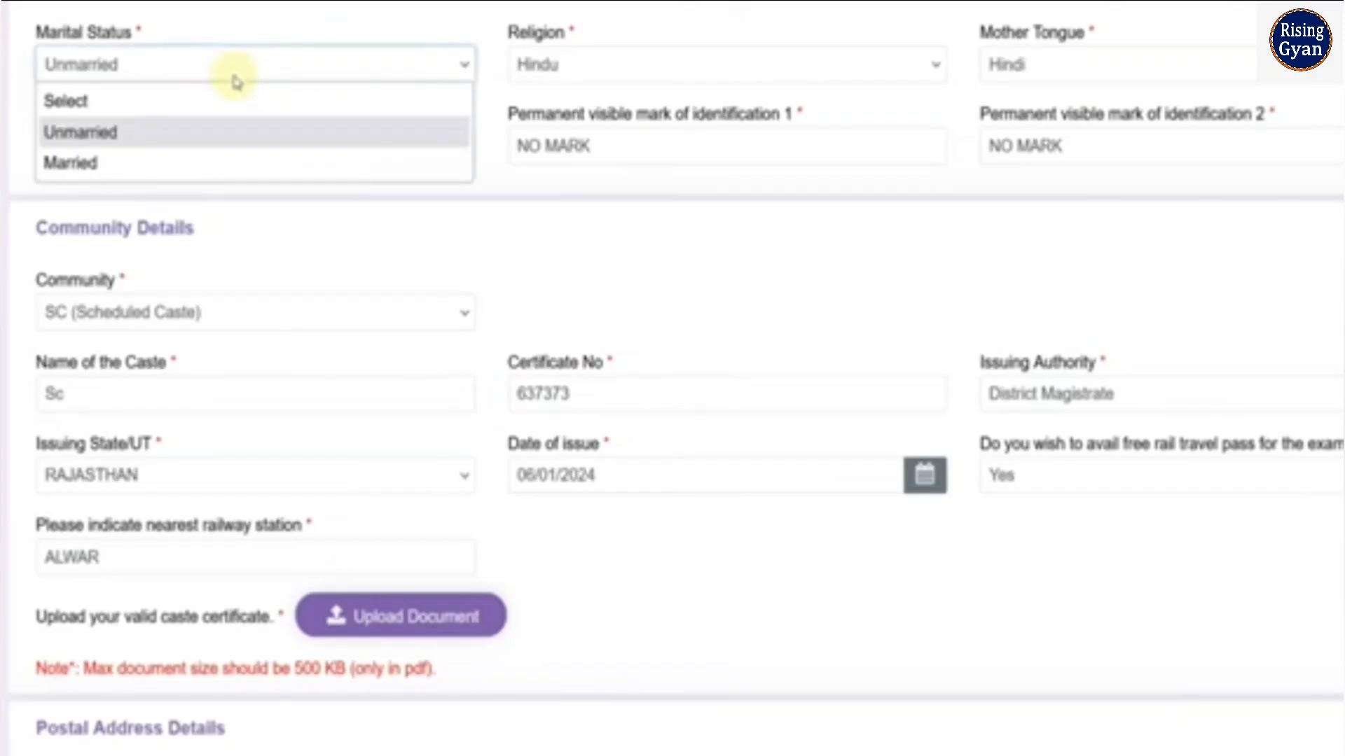
pyautogui.click(527, 79)
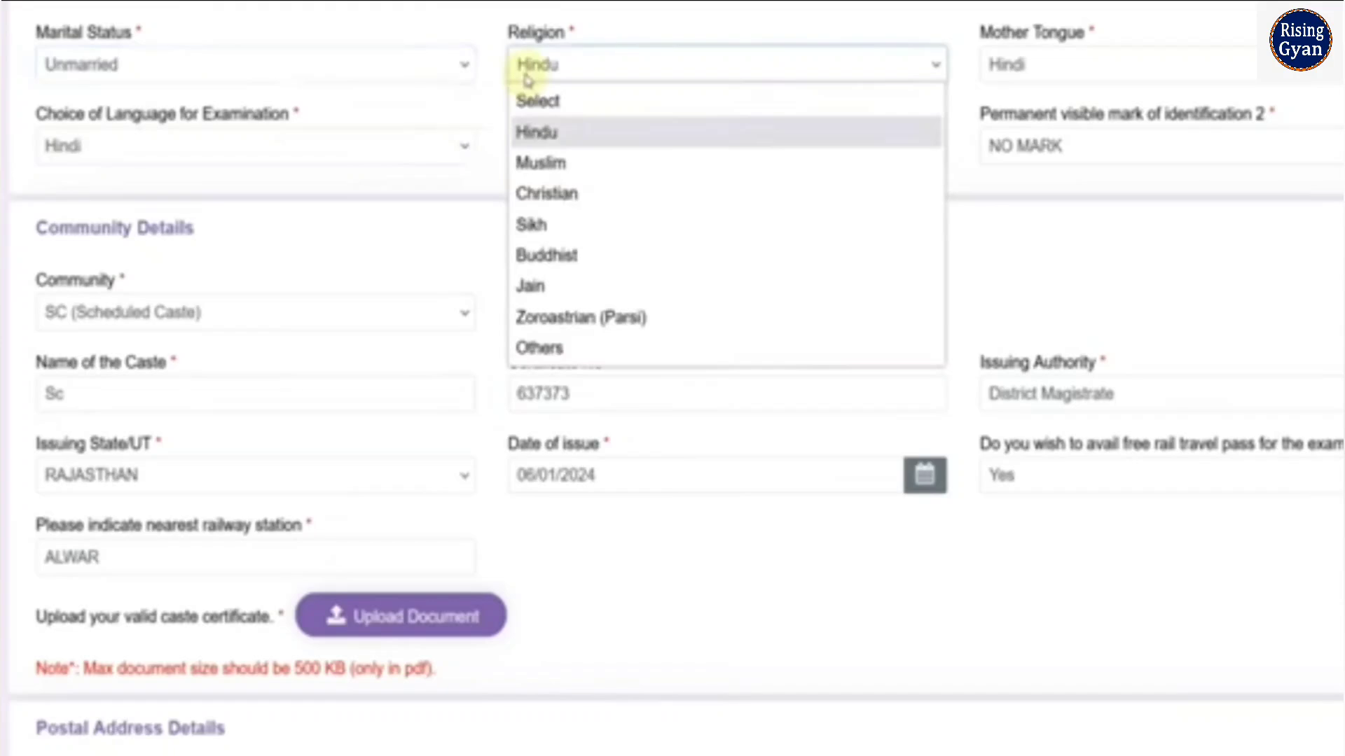
pyautogui.click(1007, 82)
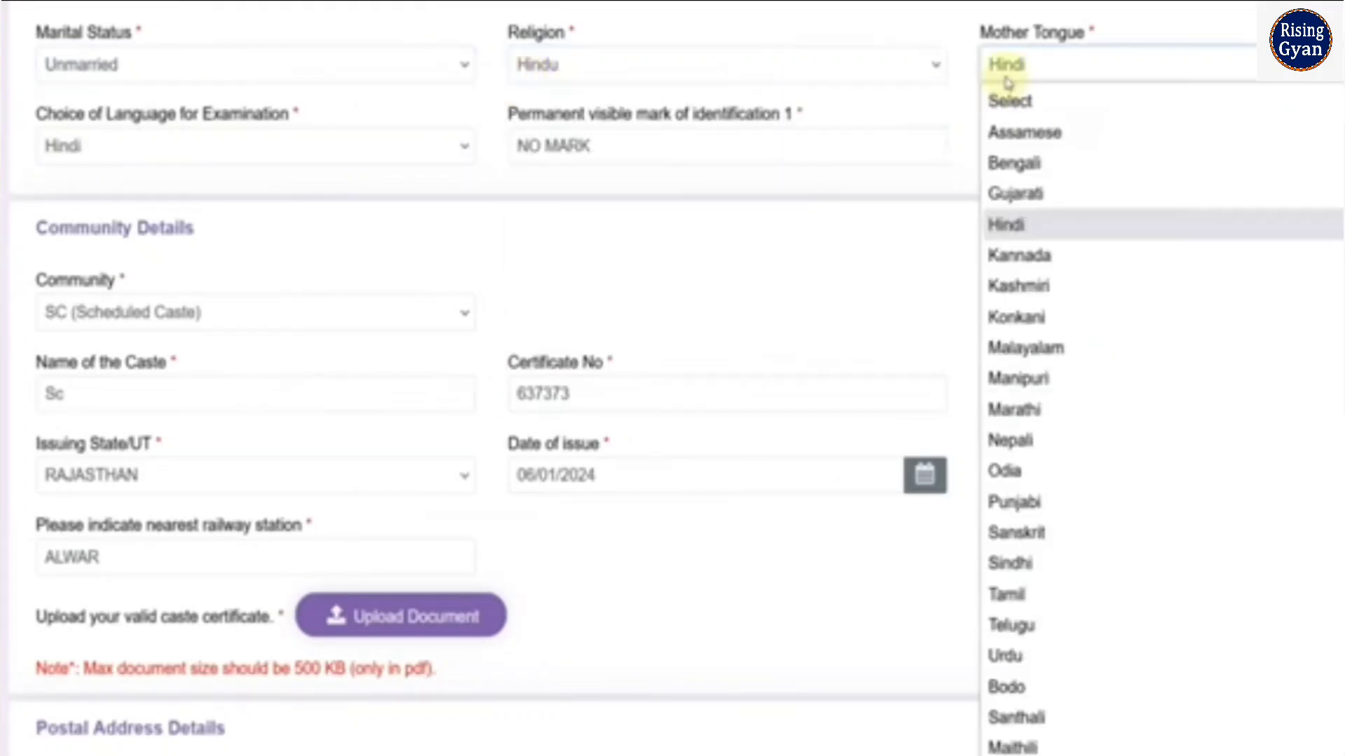
pyautogui.click(284, 150)
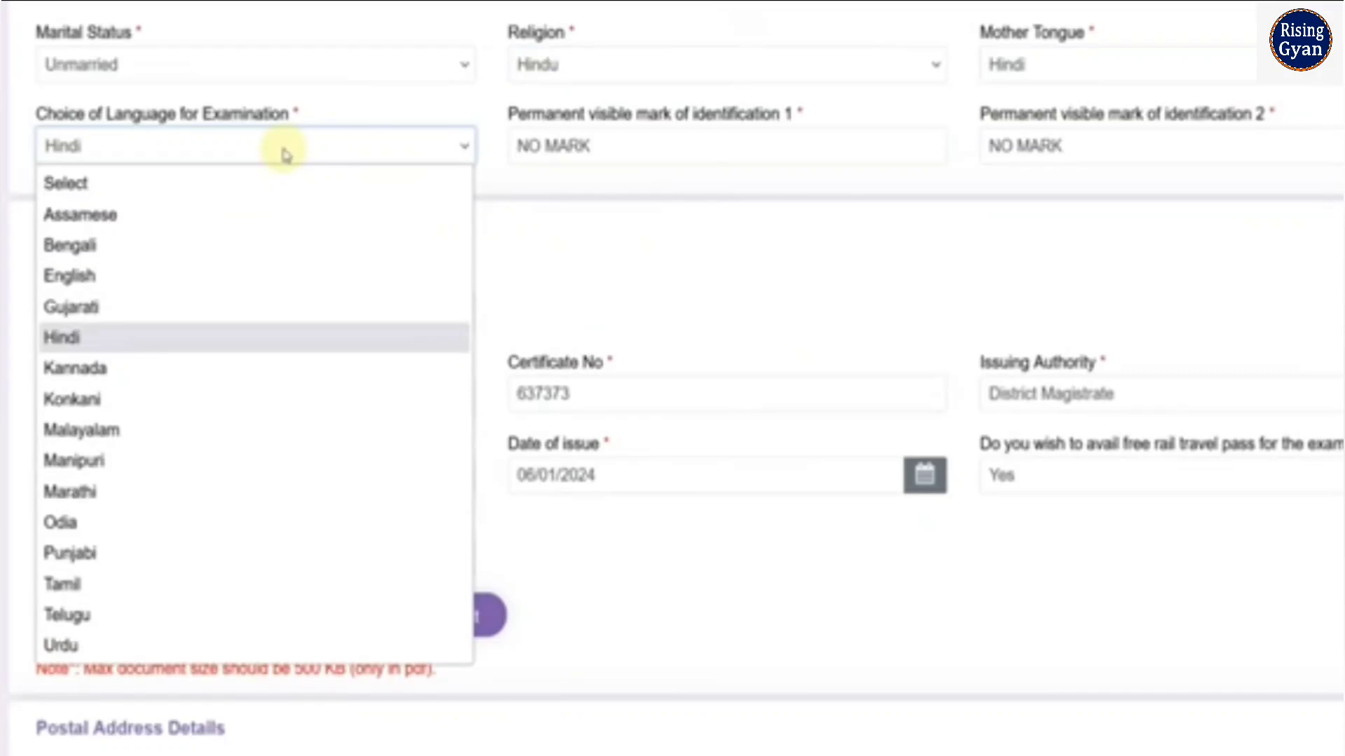
pyautogui.click(573, 201)
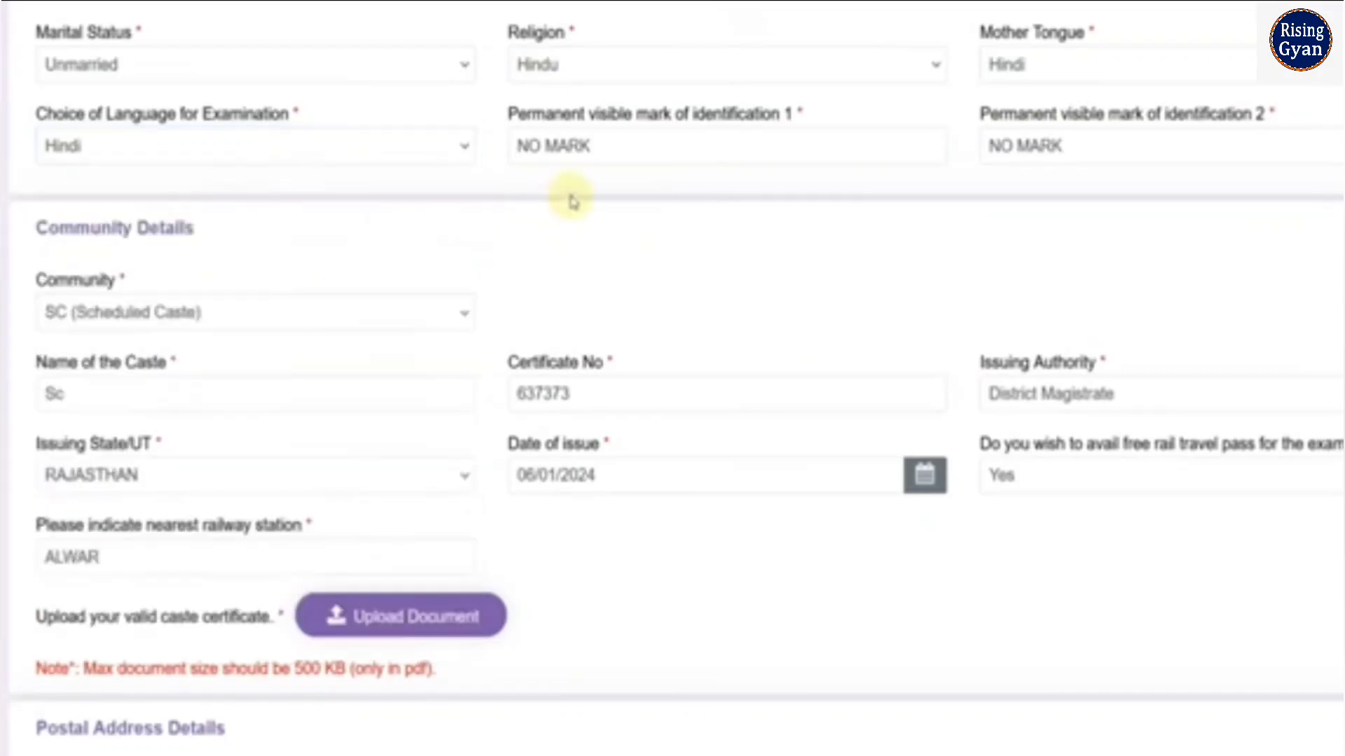
pyautogui.click(590, 159)
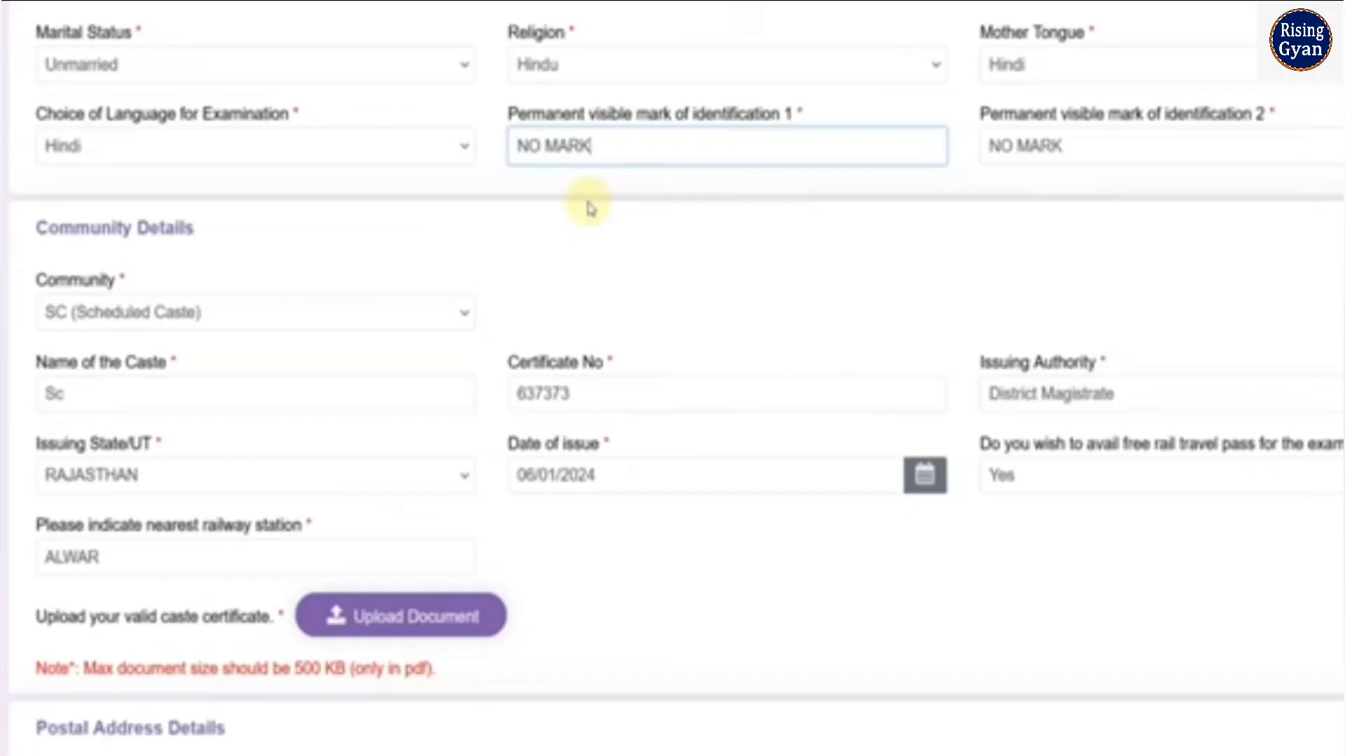
# Review the community category options and replace the name of the caste with MAHAWAR in Community Details
pyautogui.scroll(-2, 550, 287)
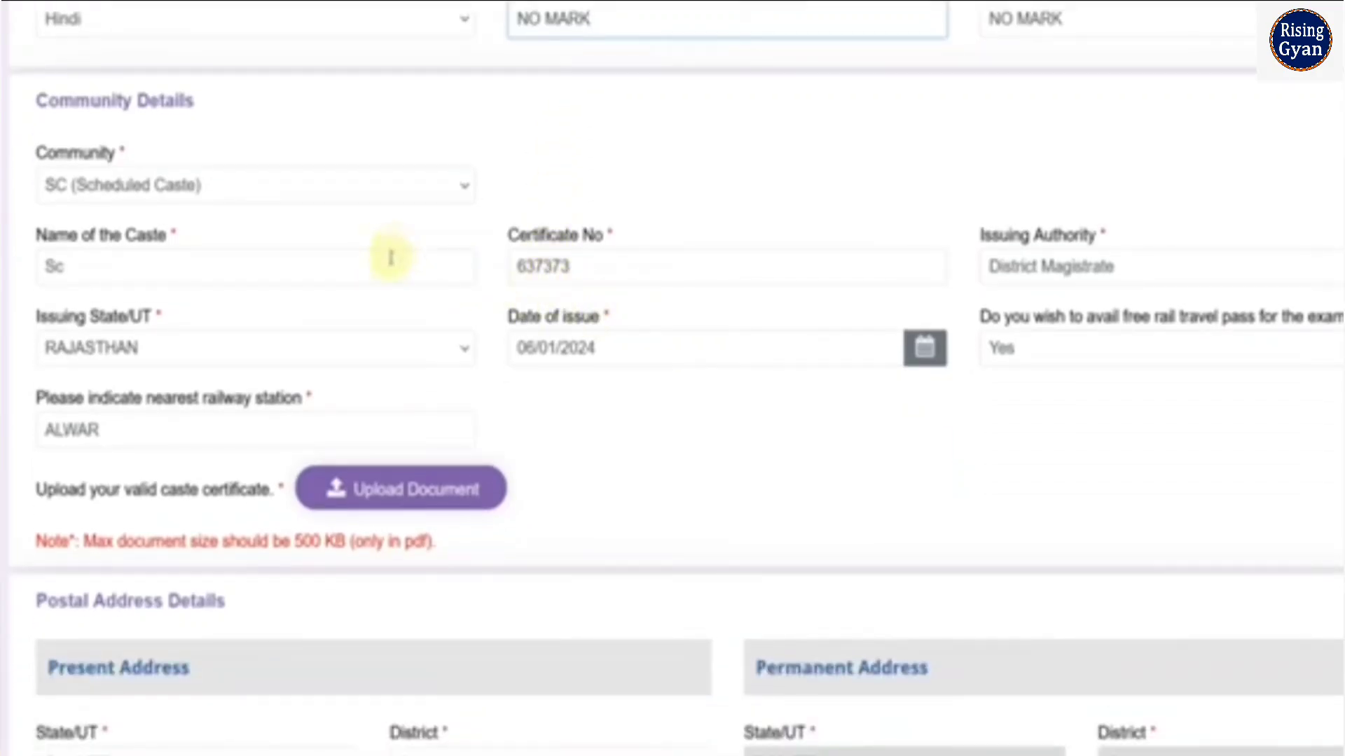
pyautogui.click(249, 190)
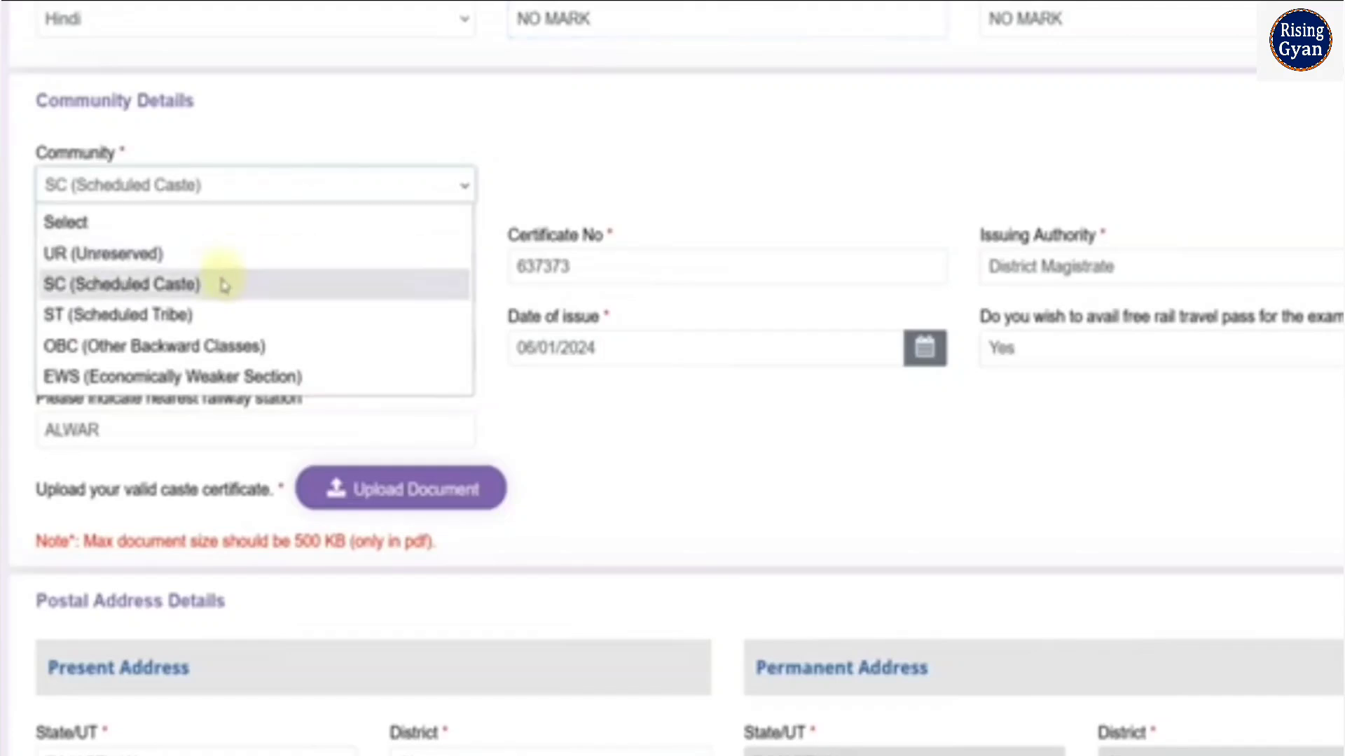
pyautogui.click(452, 283)
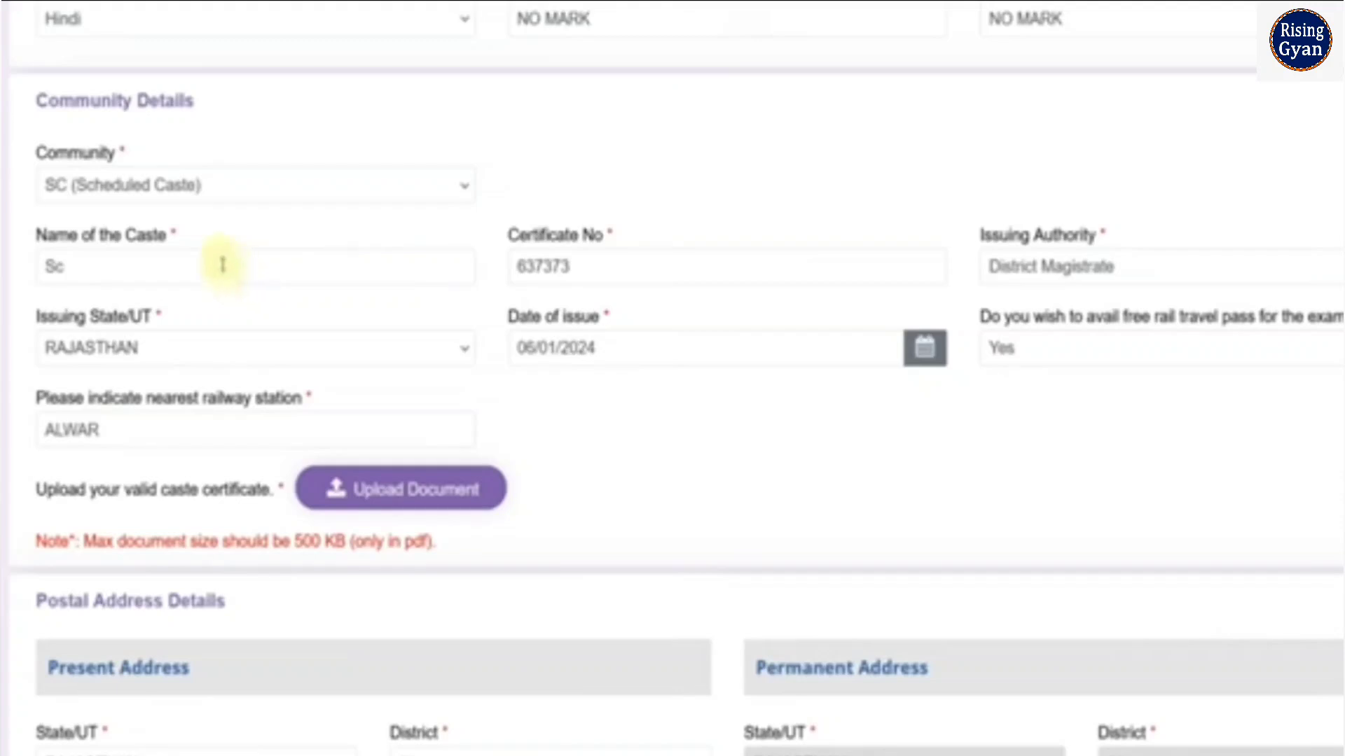
pyautogui.moveTo(89, 266); pyautogui.dragTo(25, 266)
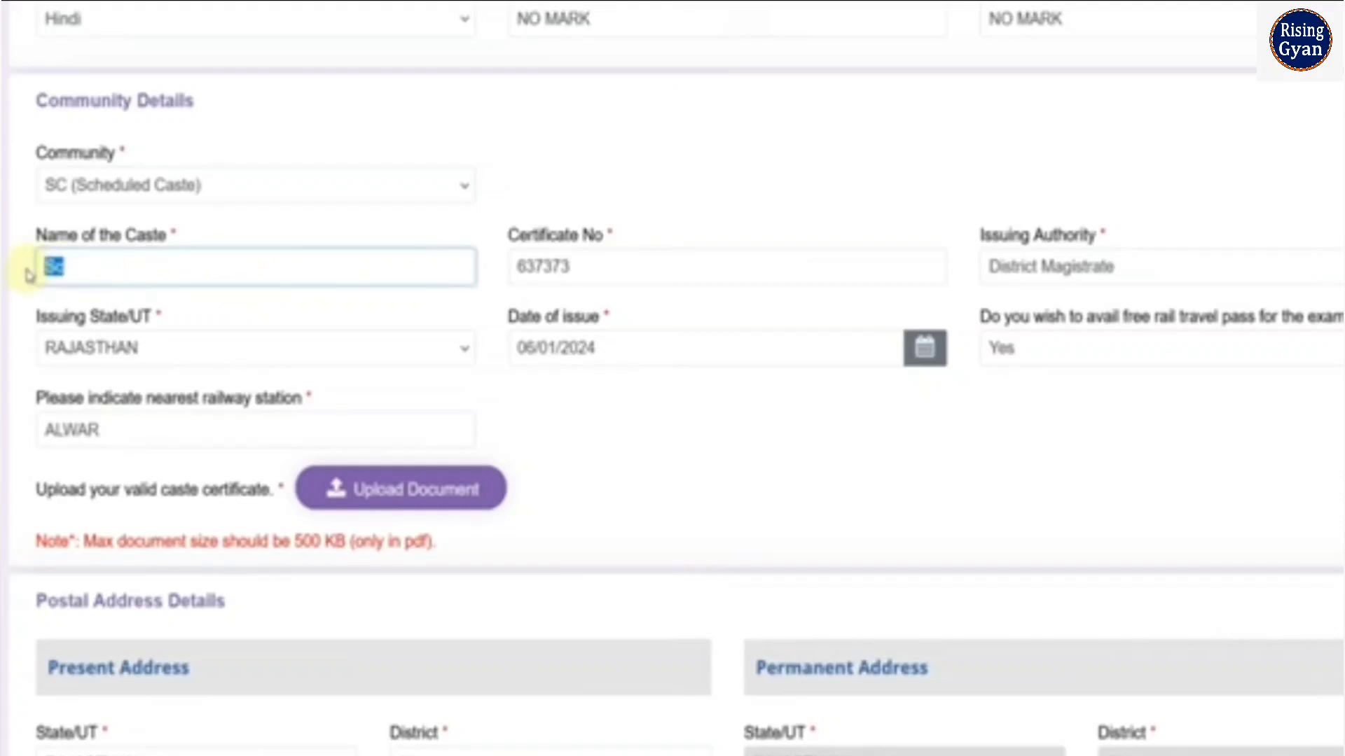
pyautogui.press('BackSpace')
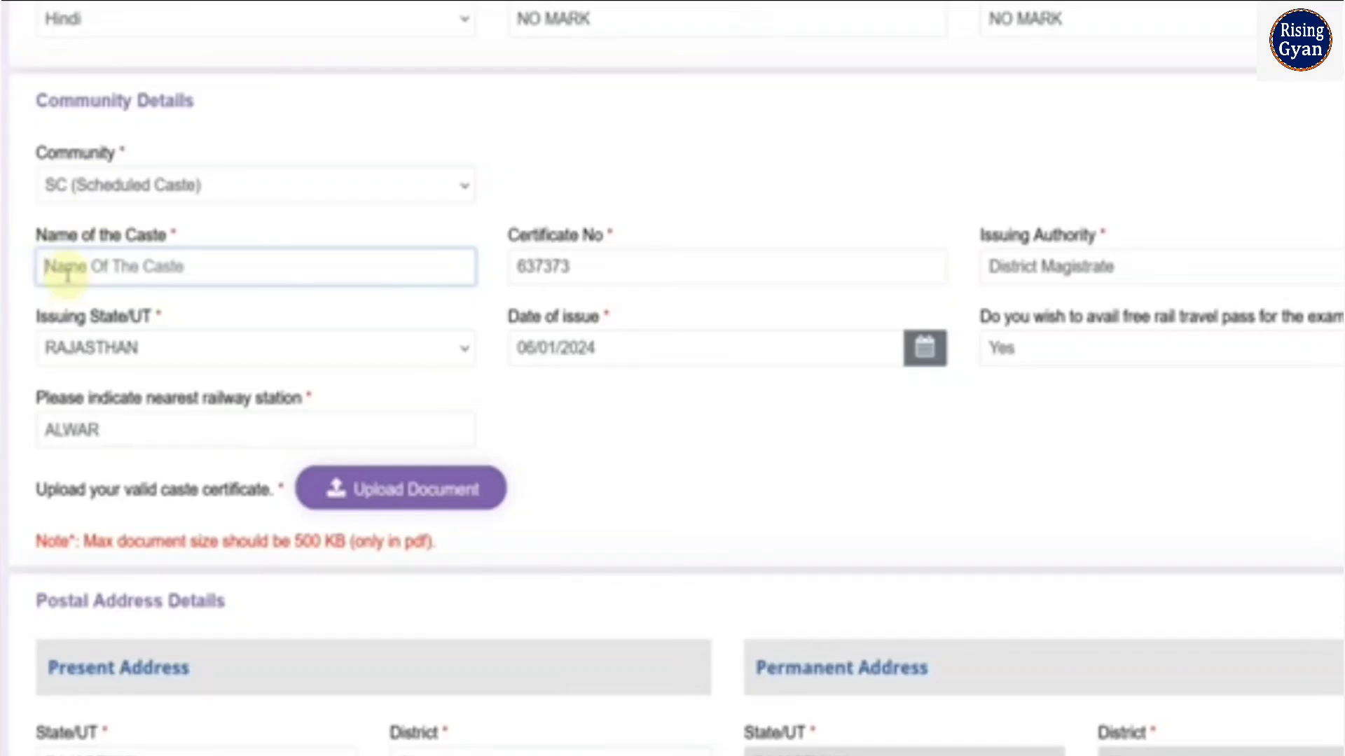
pyautogui.write('M')
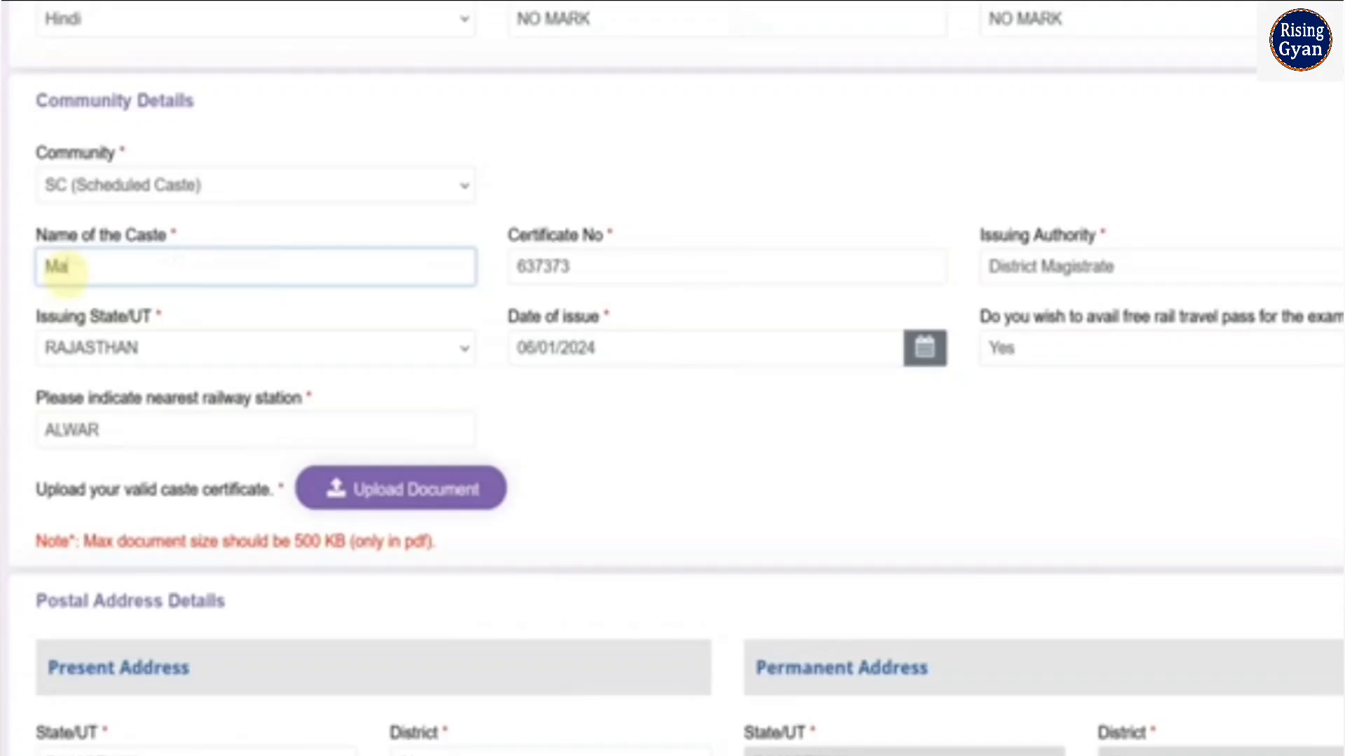
pyautogui.write('AHAWAR')
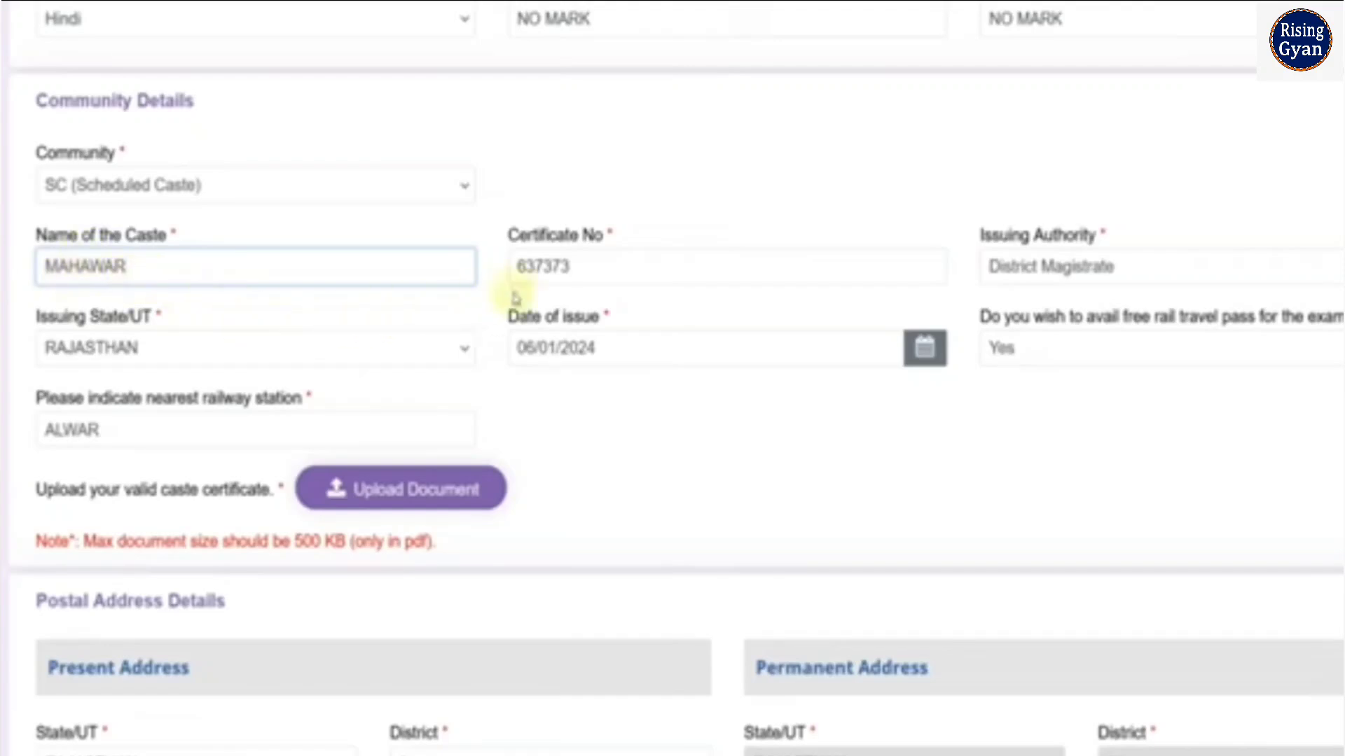
# Examine the caste certificate's number, issuing authority, issuing state and date of issue fields and their available options
pyautogui.click(553, 283)
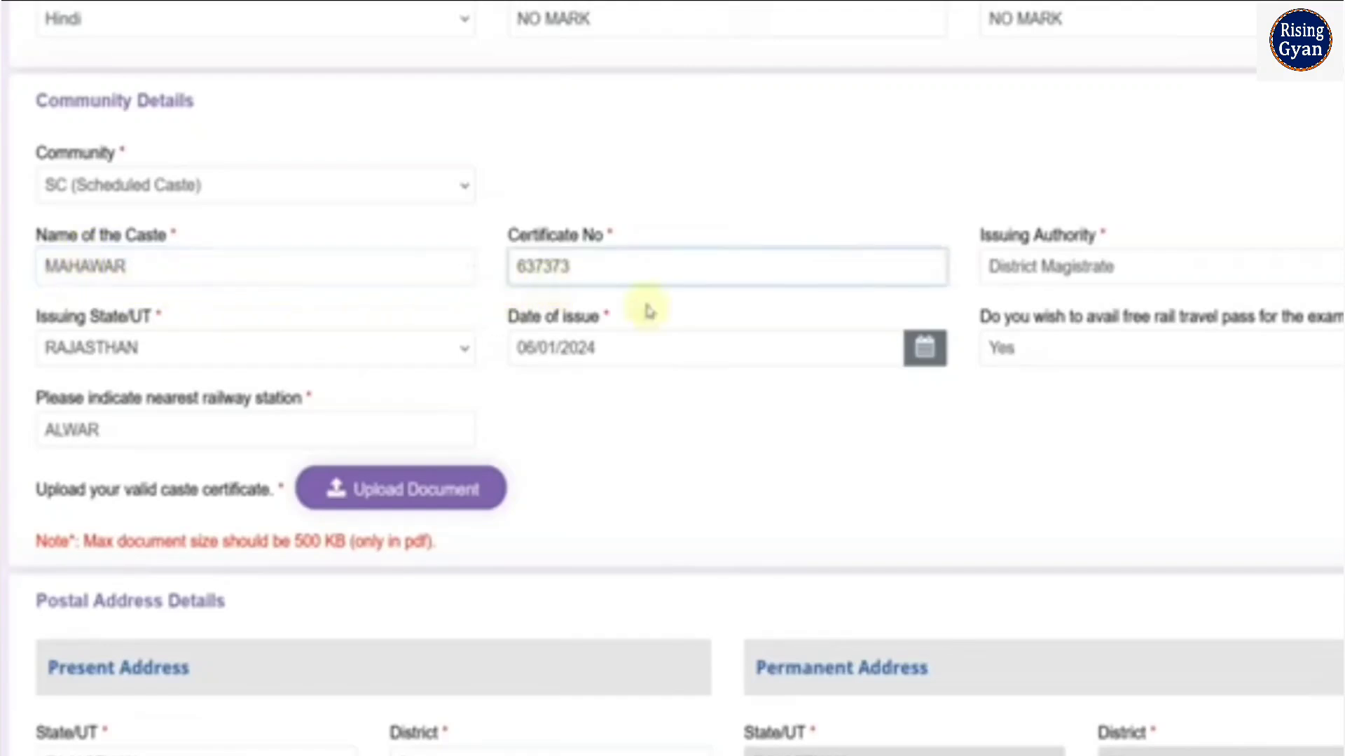
pyautogui.click(1041, 280)
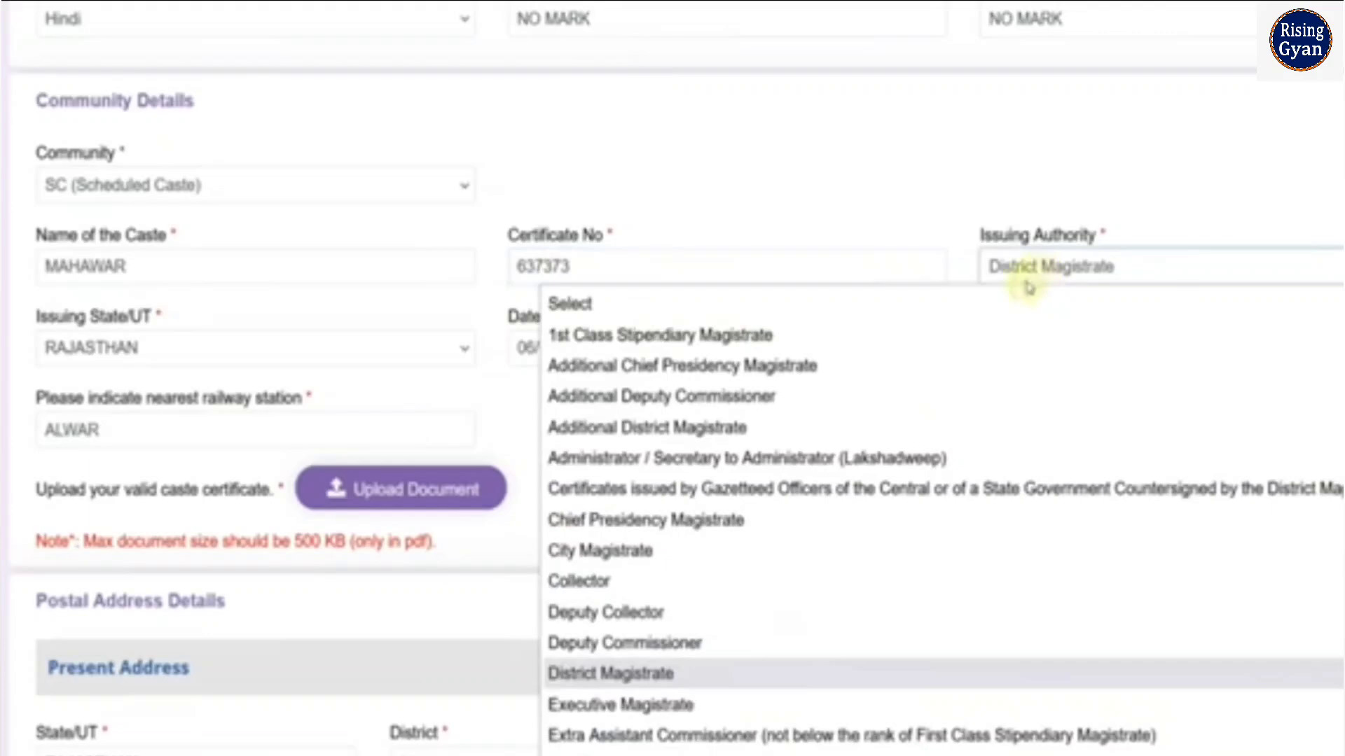
pyautogui.scroll(-2, 887, 337)
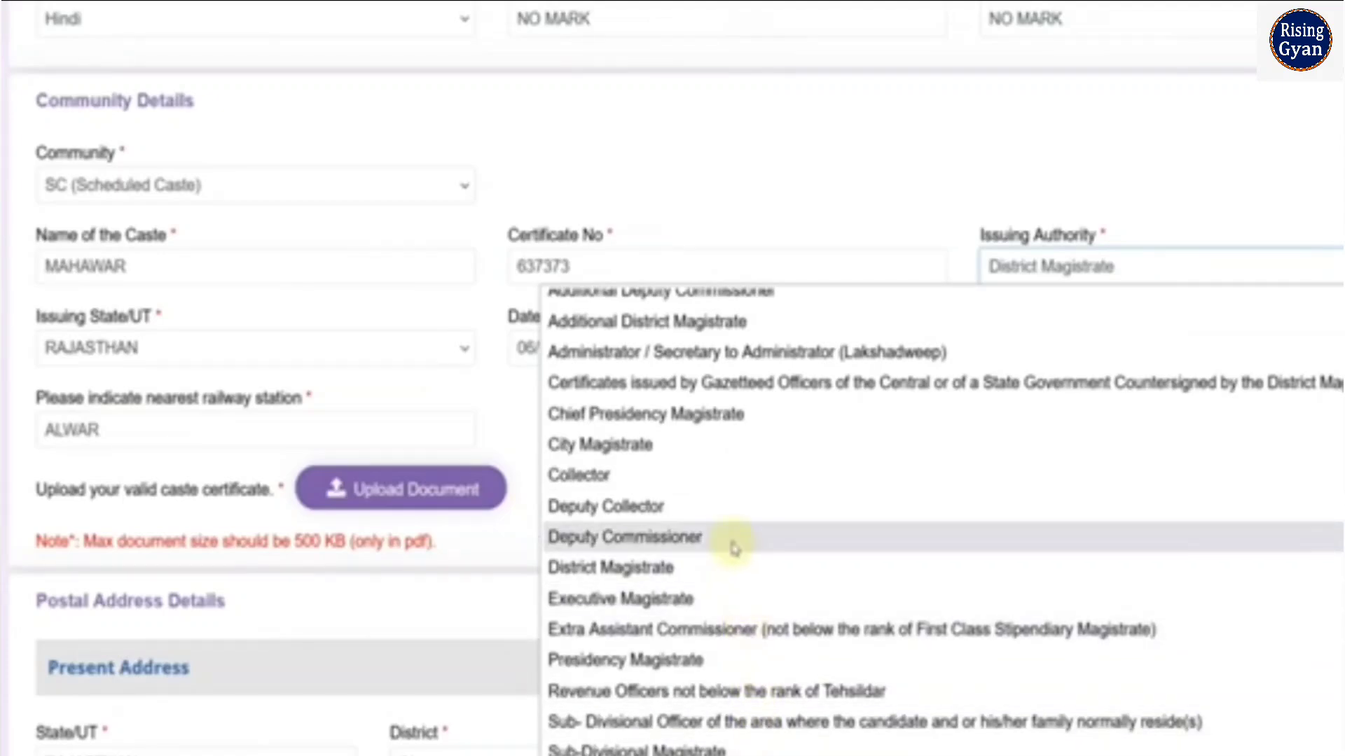
pyautogui.scroll(2, 750, 606)
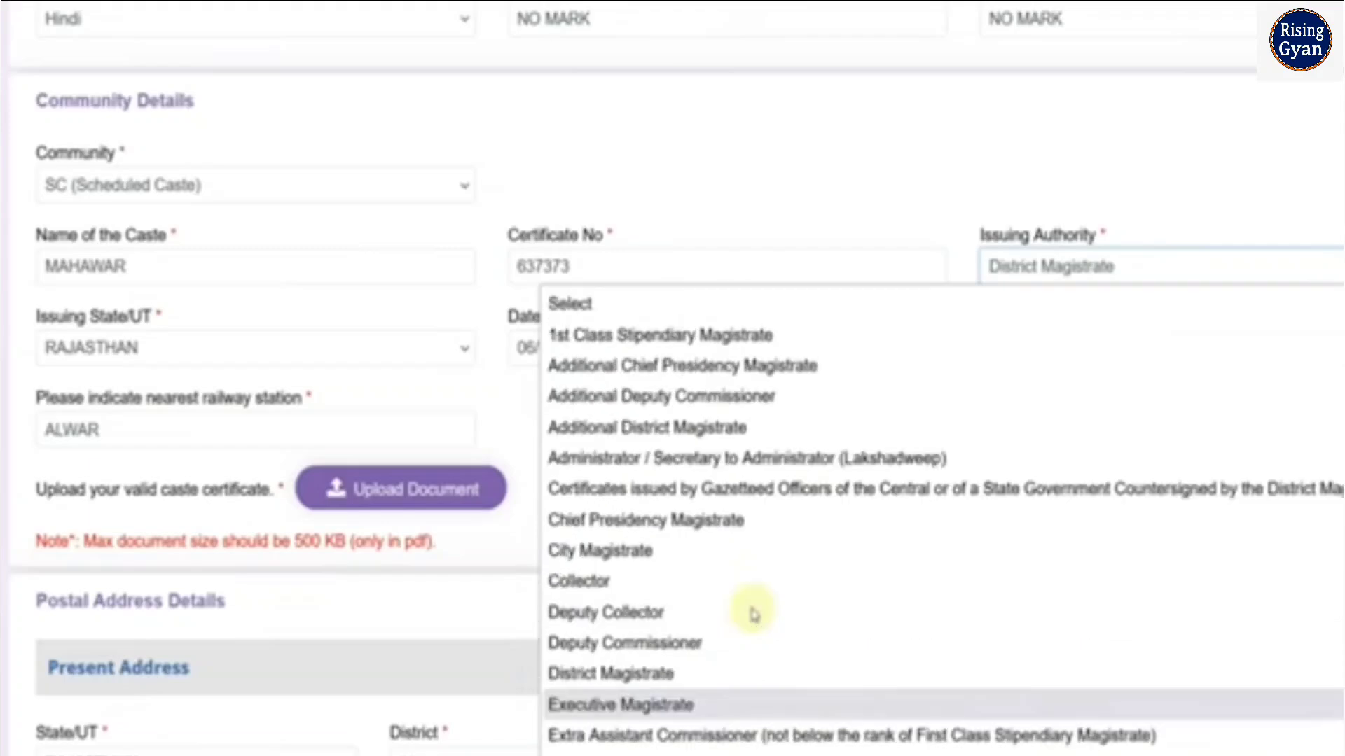
pyautogui.click(689, 208)
pyautogui.click(271, 355)
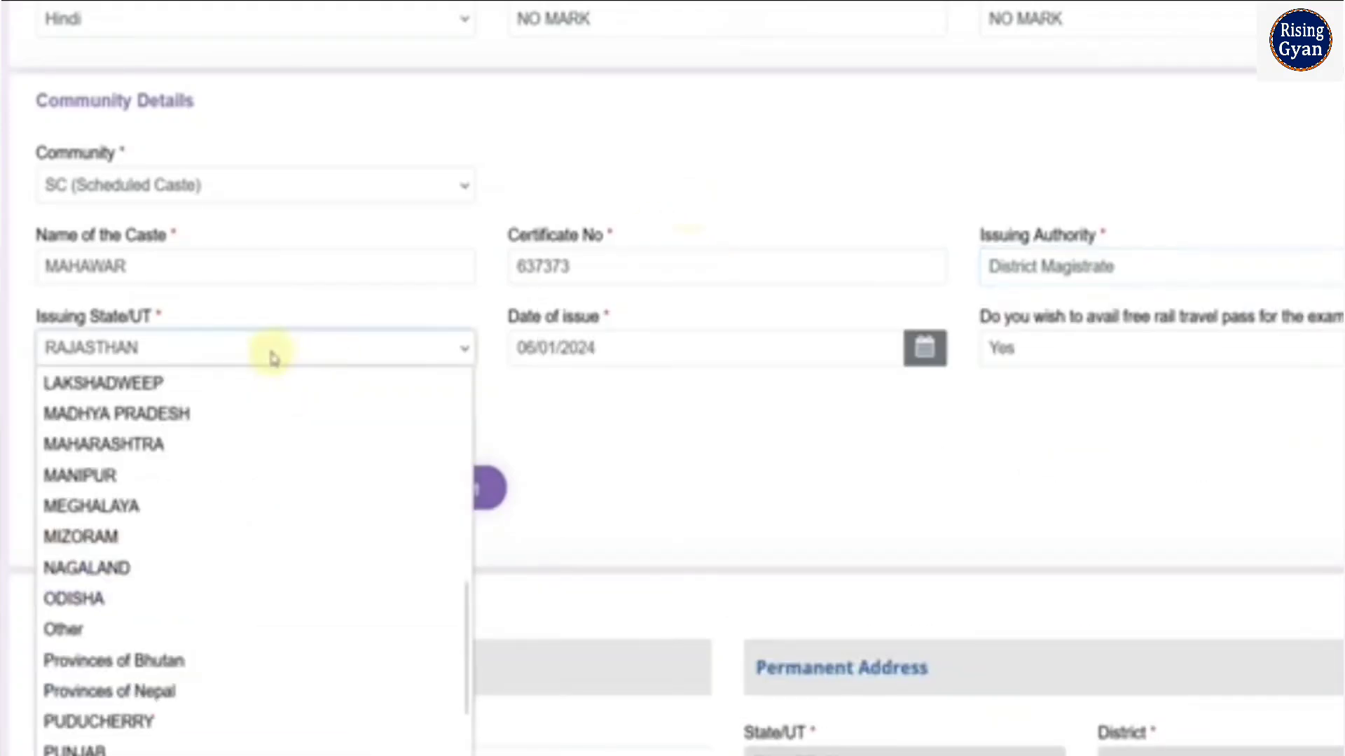
pyautogui.click(643, 356)
pyautogui.click(645, 360)
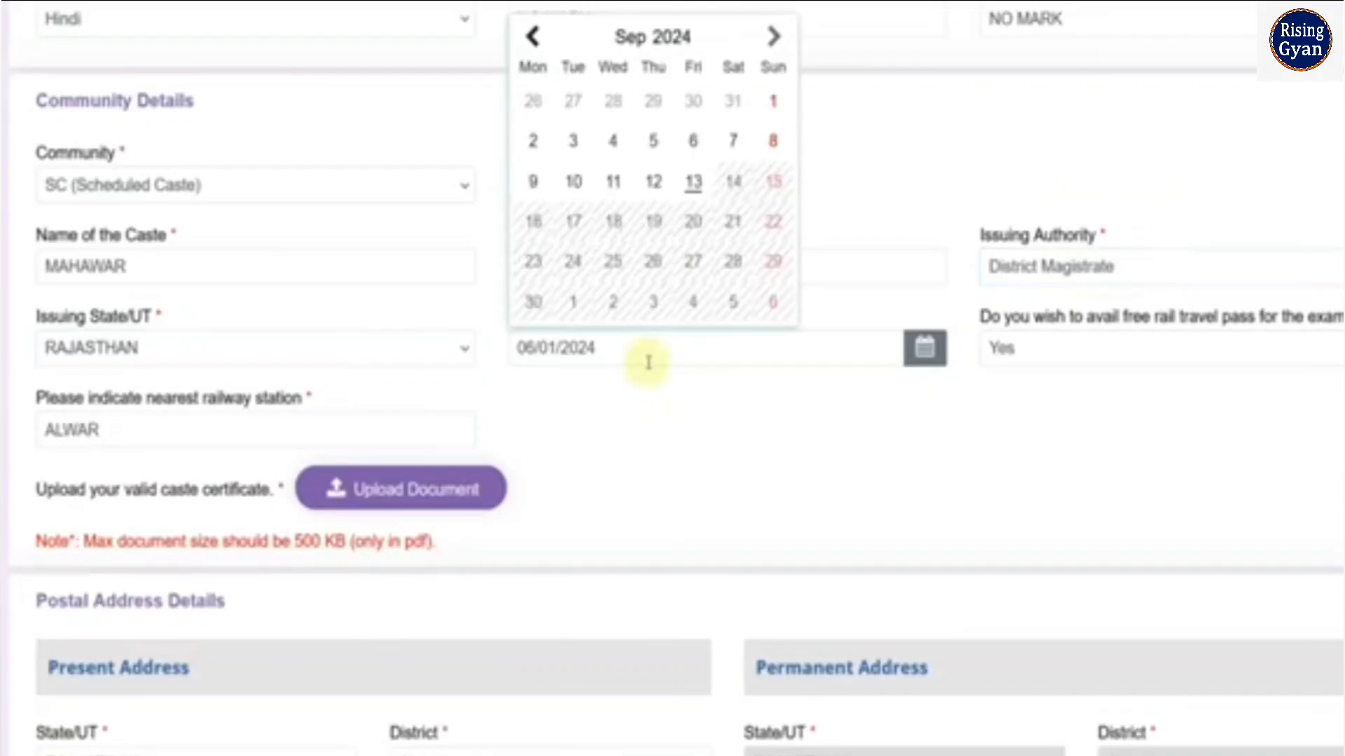
pyautogui.click(829, 438)
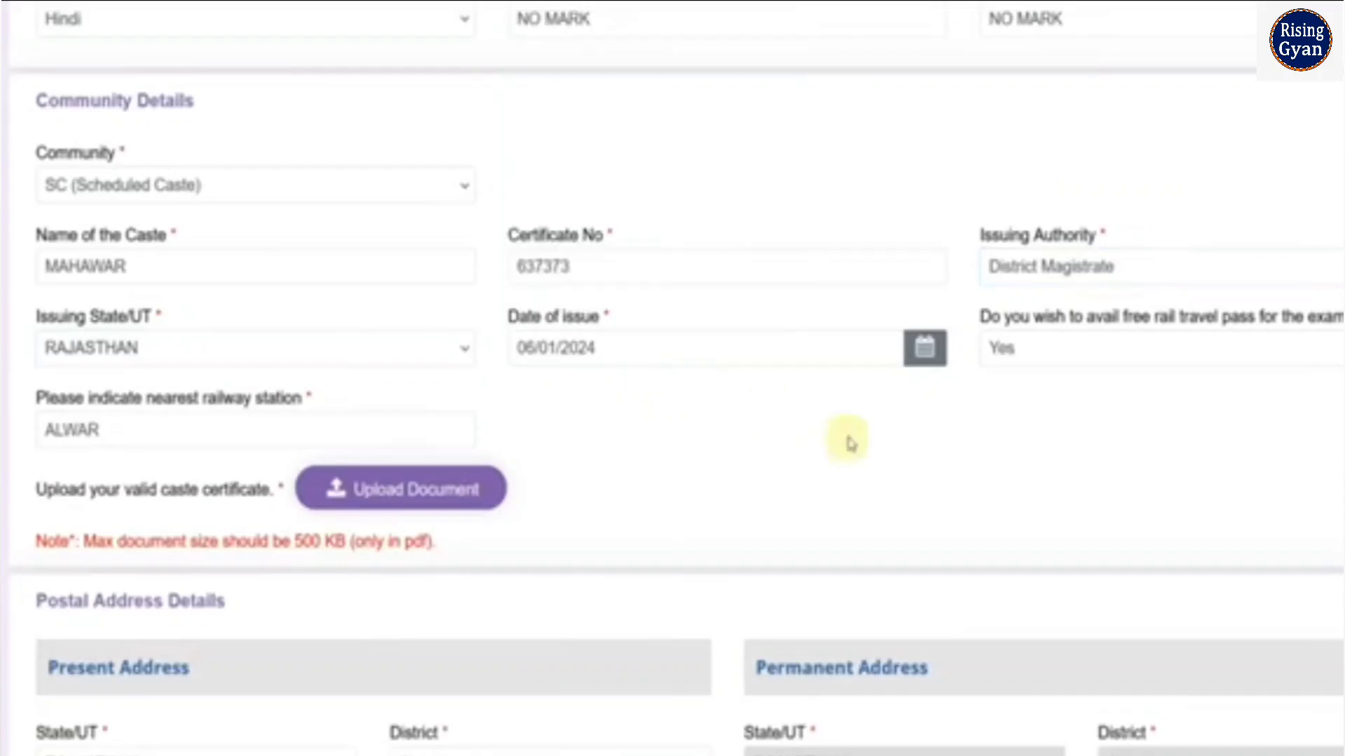
# Set the free rail travel pass option for the exam to No
pyautogui.click(1031, 363)
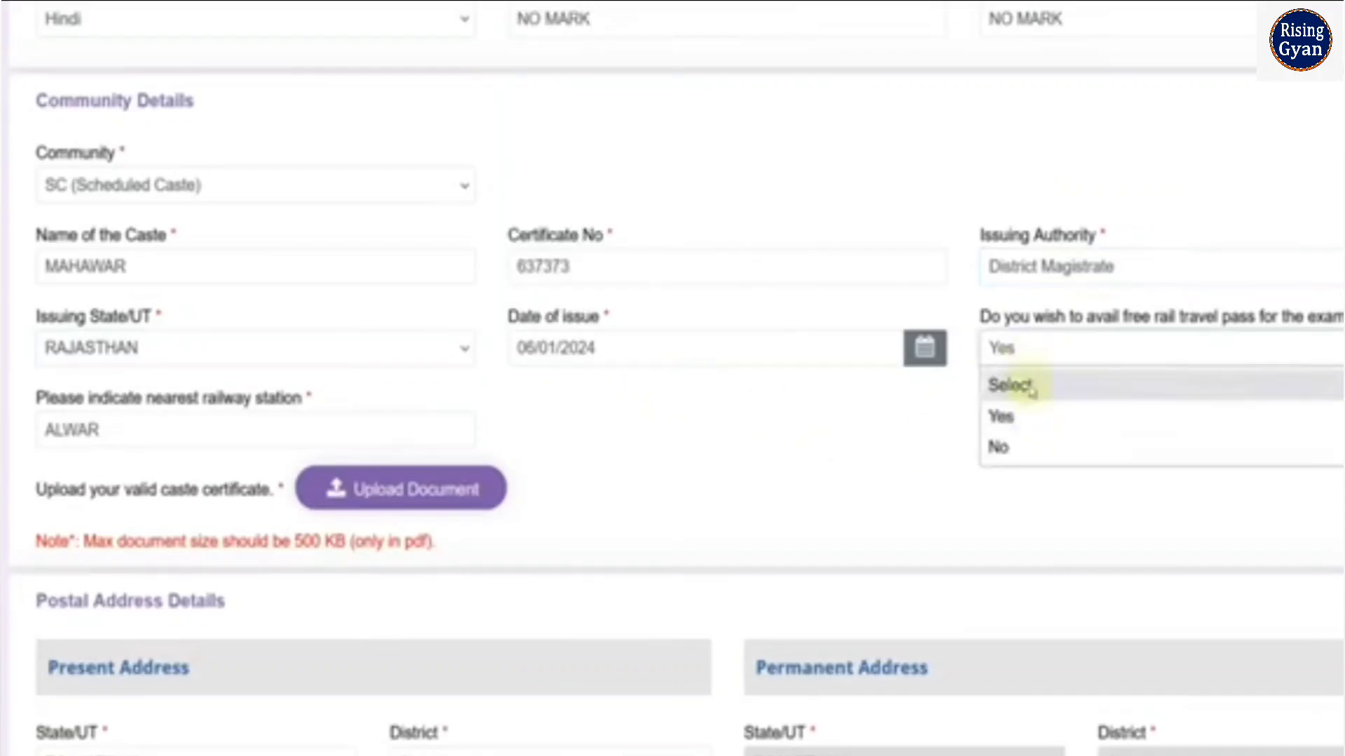
pyautogui.click(1025, 449)
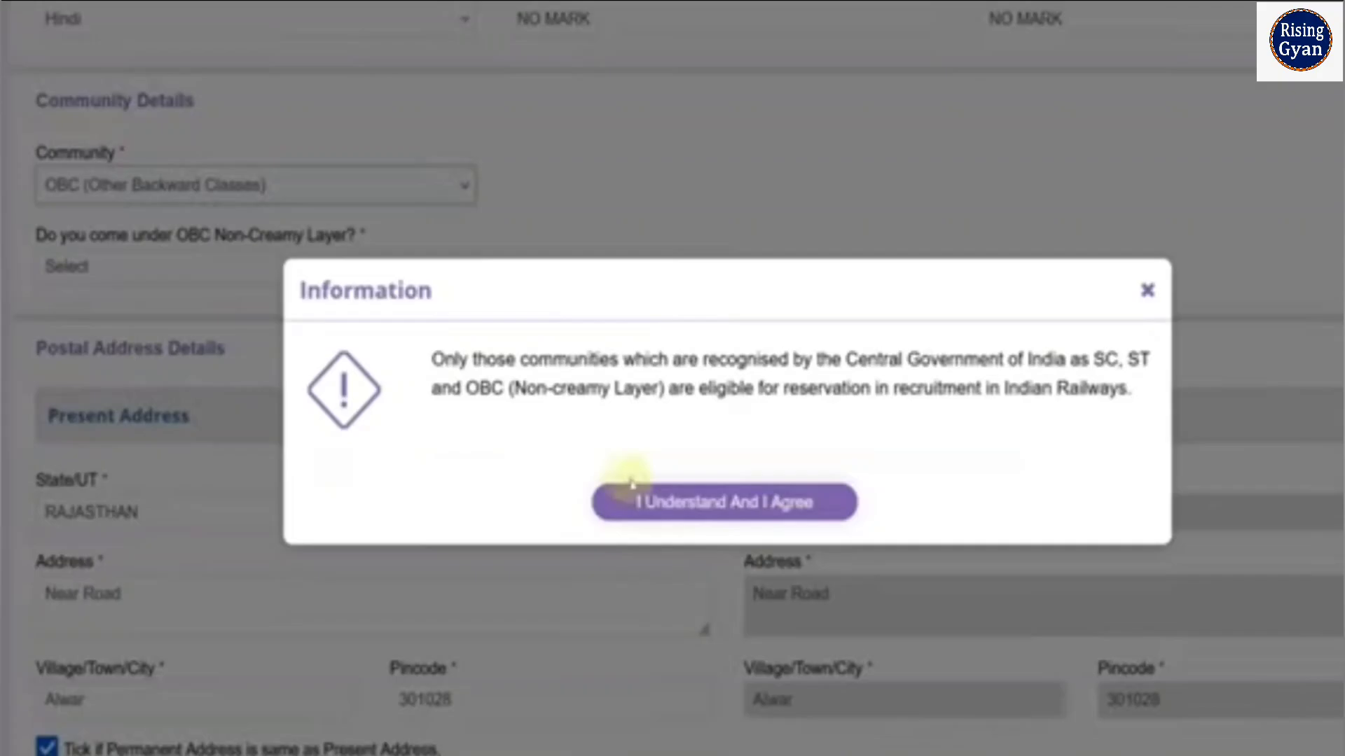
# Set the community to OBC (Other Backward Classes) and declare Yes for OBC Non-Creamy Layer, agreeing to the information notices
pyautogui.click(655, 501)
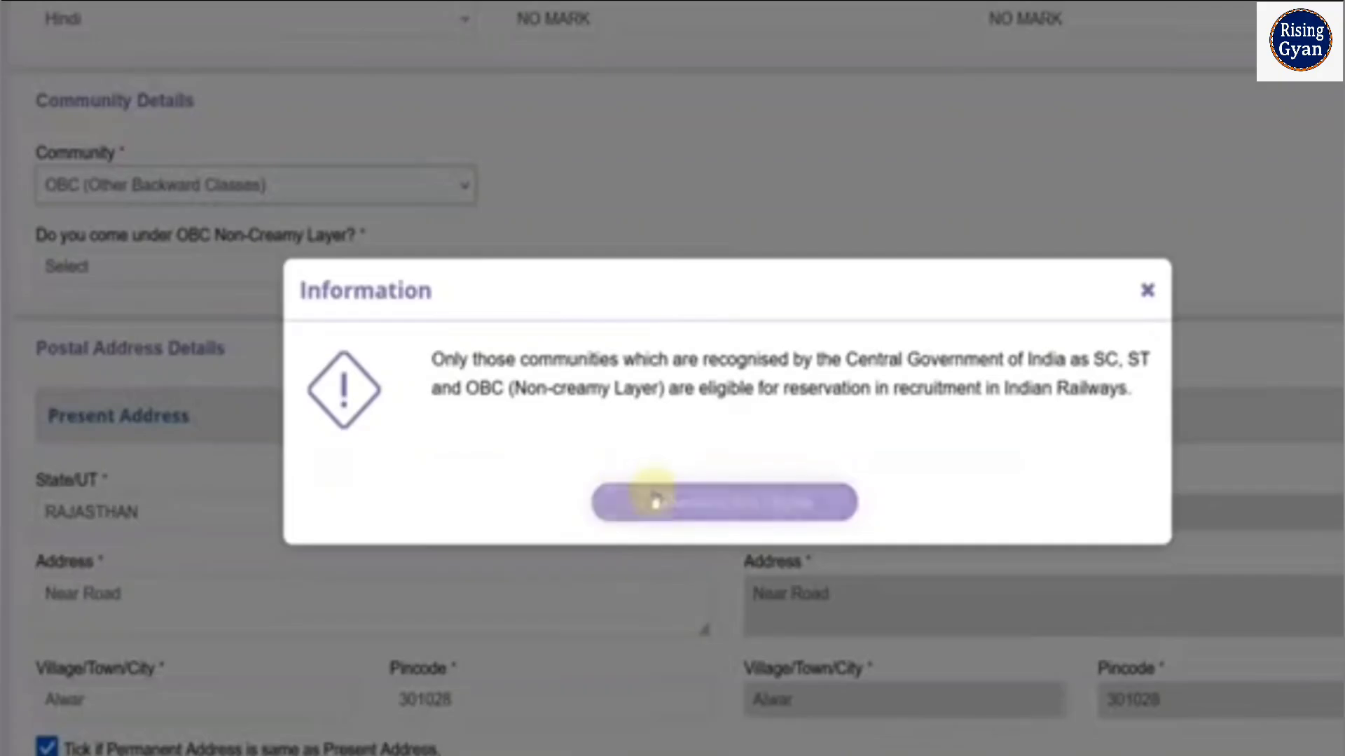
pyautogui.click(280, 268)
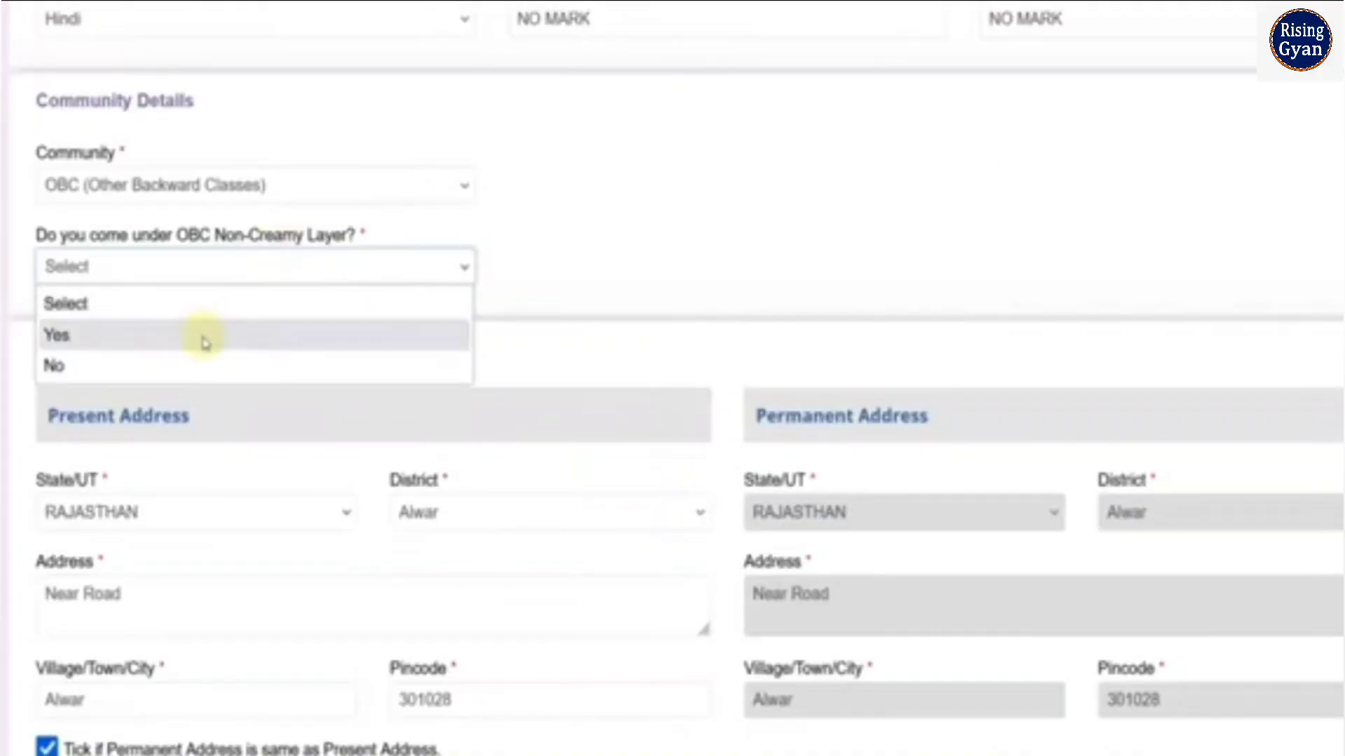
pyautogui.click(204, 342)
pyautogui.click(787, 518)
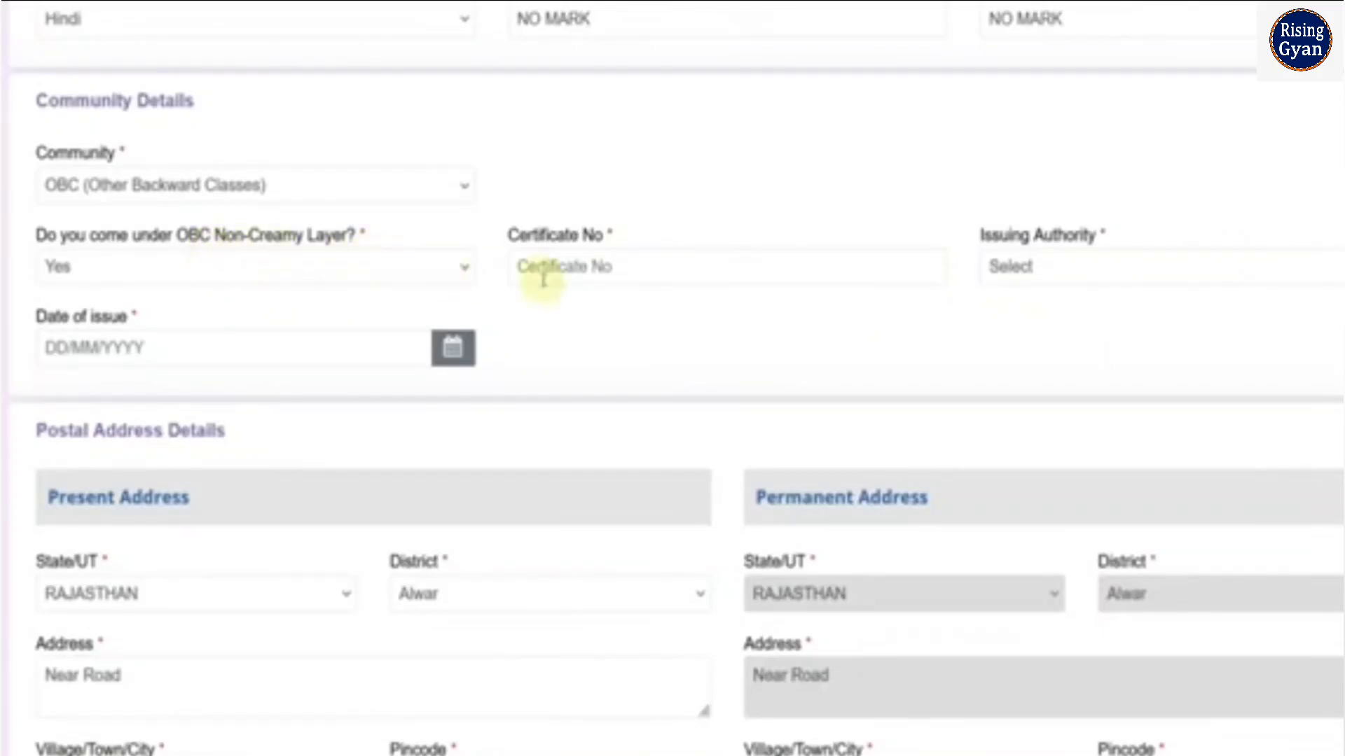
# Try No as the OBC Non-Creamy Layer answer and agree to the information notice
pyautogui.click(245, 272)
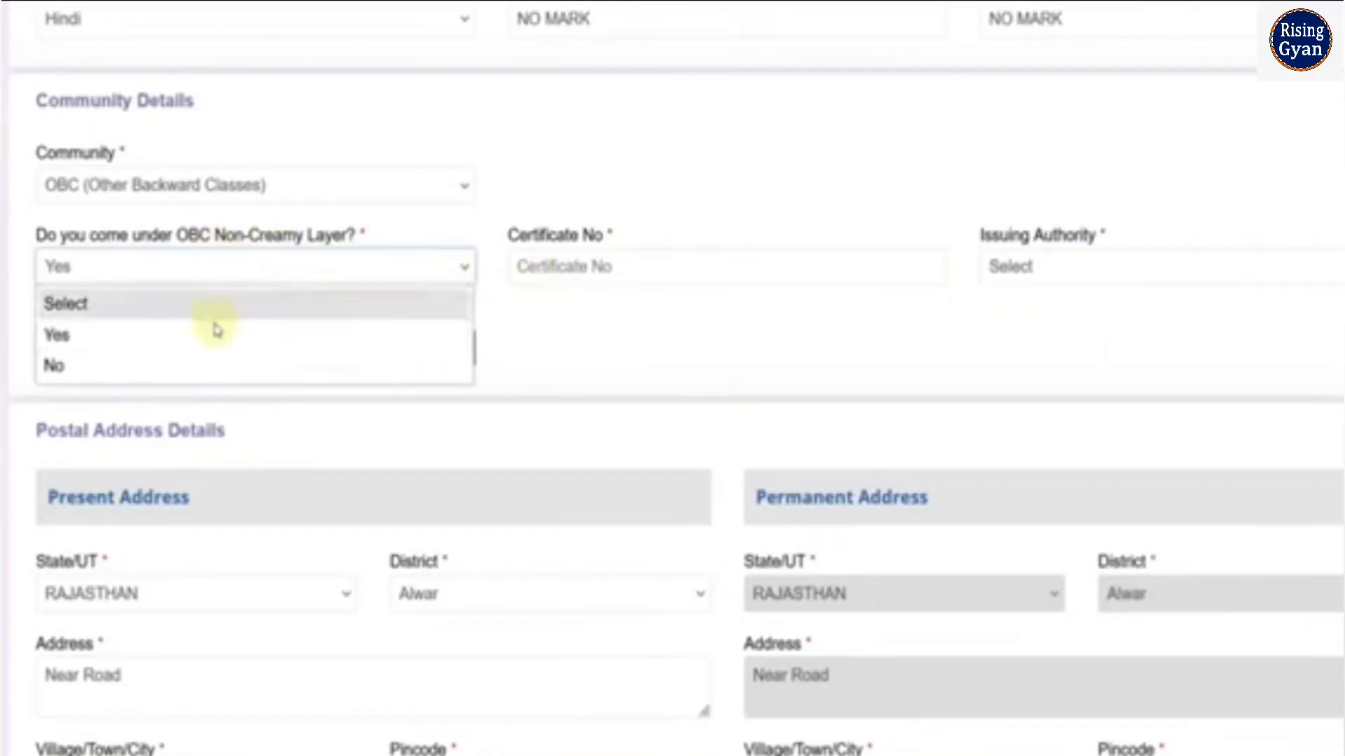
pyautogui.click(207, 366)
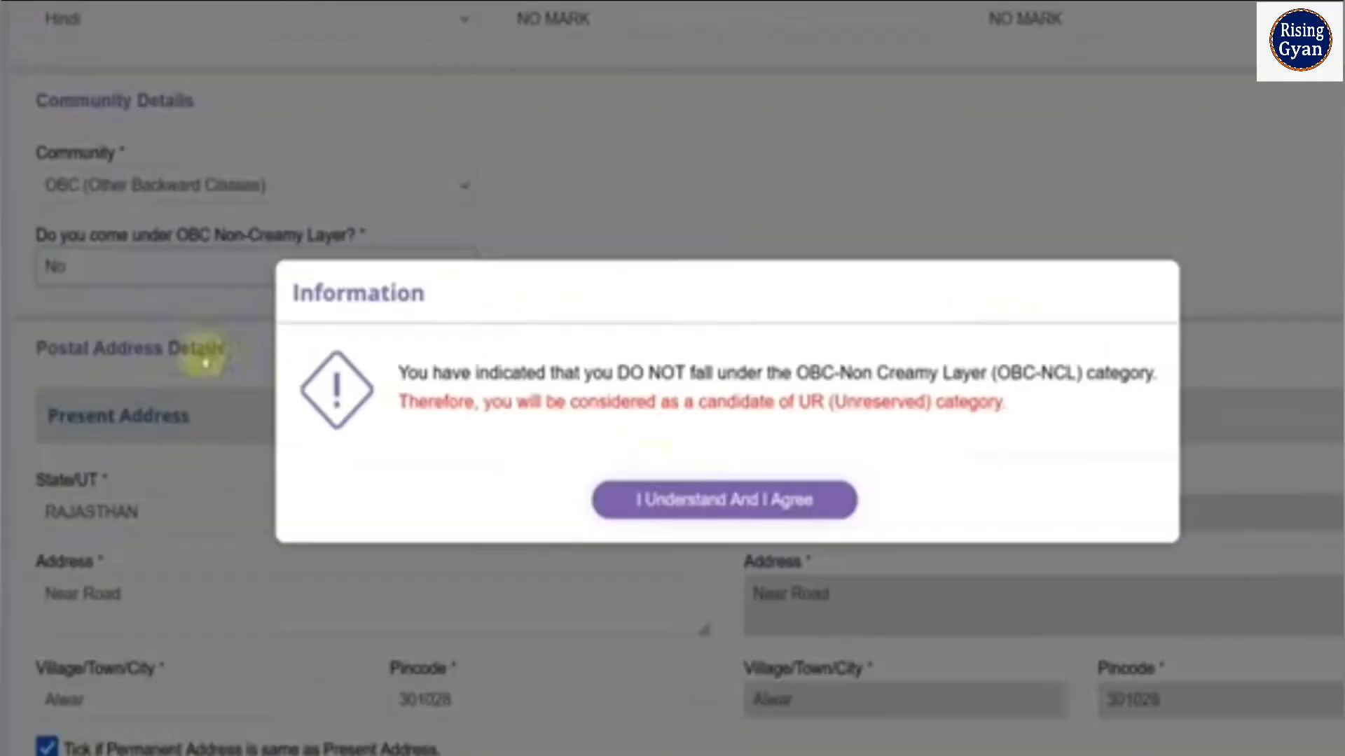
pyautogui.click(703, 504)
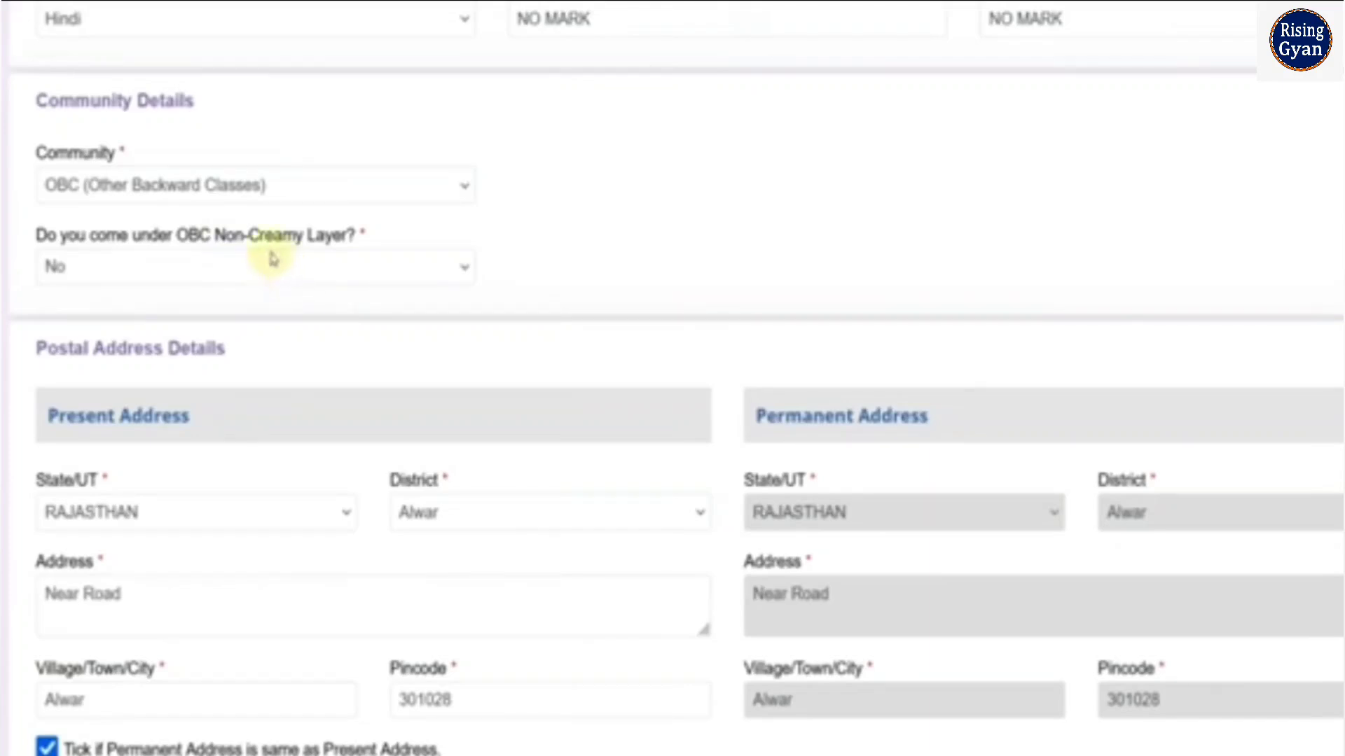
# Set the OBC Non-Creamy Layer answer to Yes, agree to the notice and check the certificate's issuing authority options
pyautogui.click(242, 273)
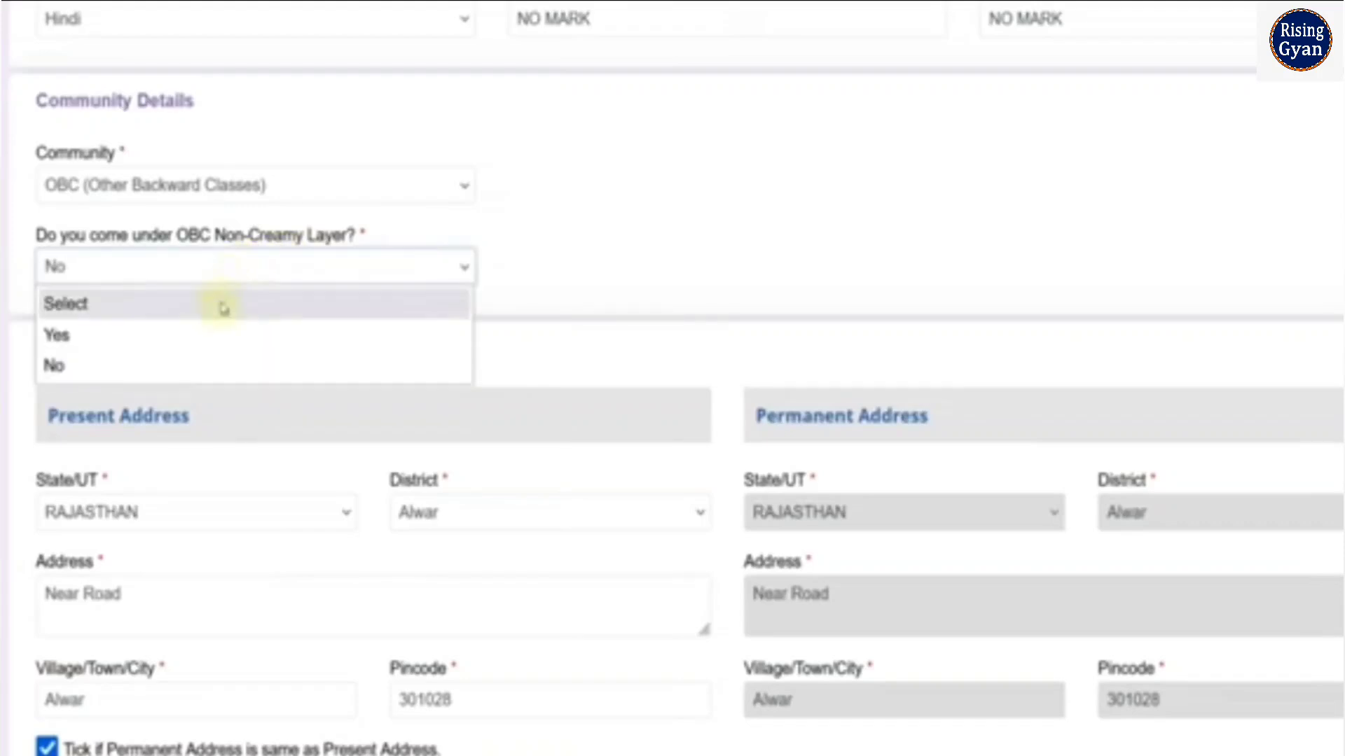
pyautogui.click(221, 332)
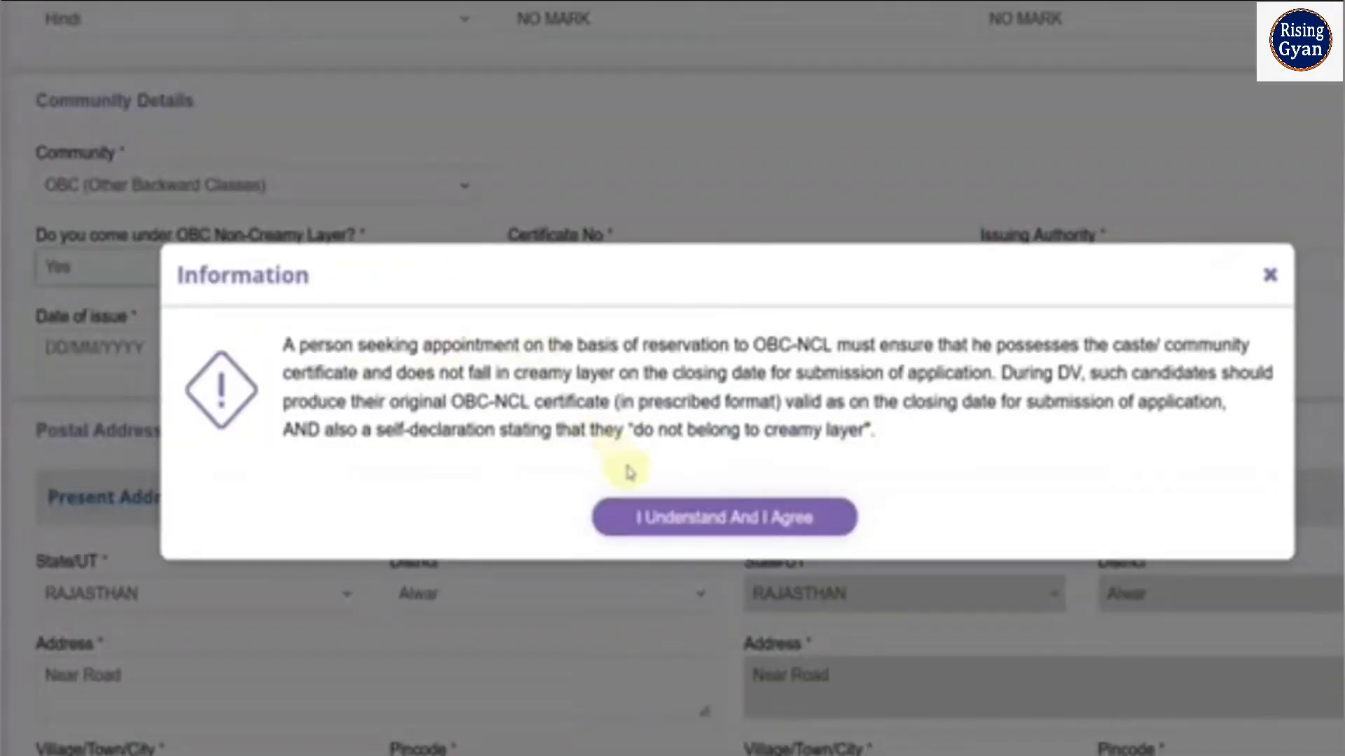
pyautogui.click(651, 515)
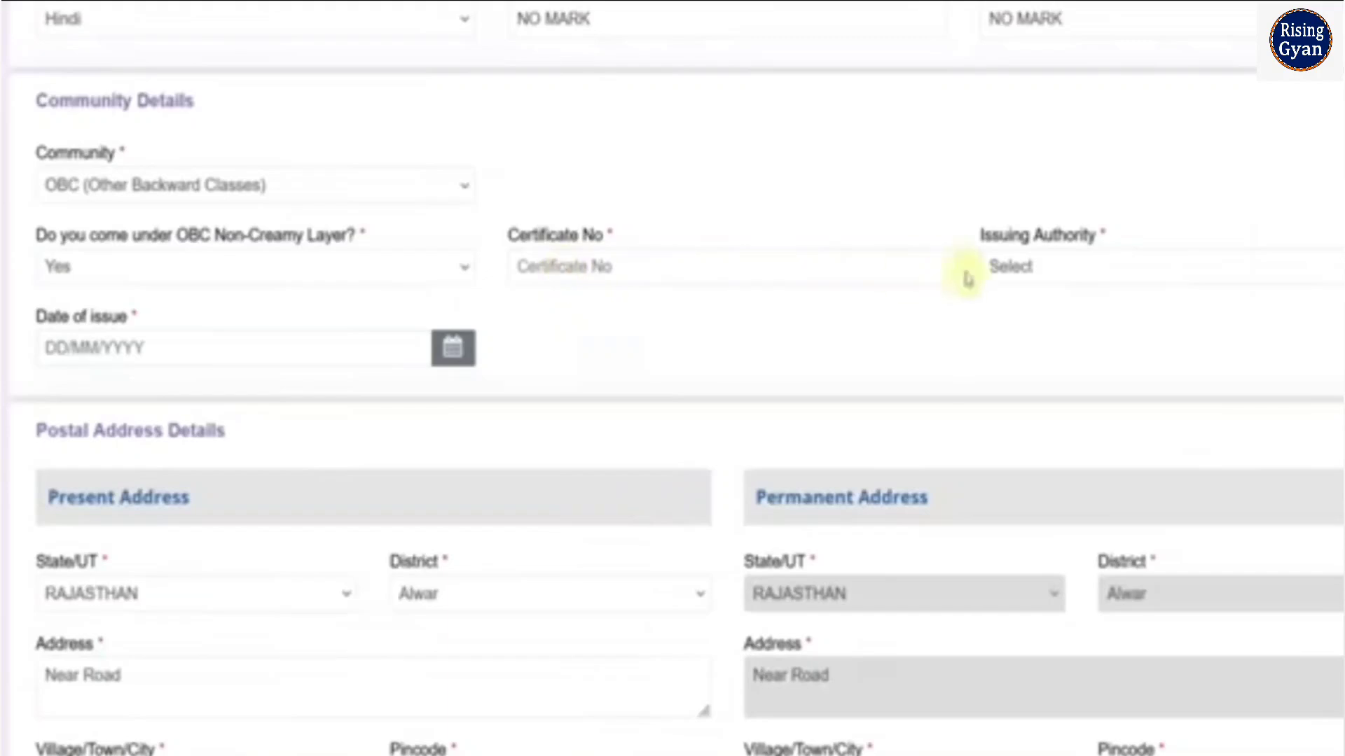
pyautogui.click(1007, 269)
pyautogui.click(681, 210)
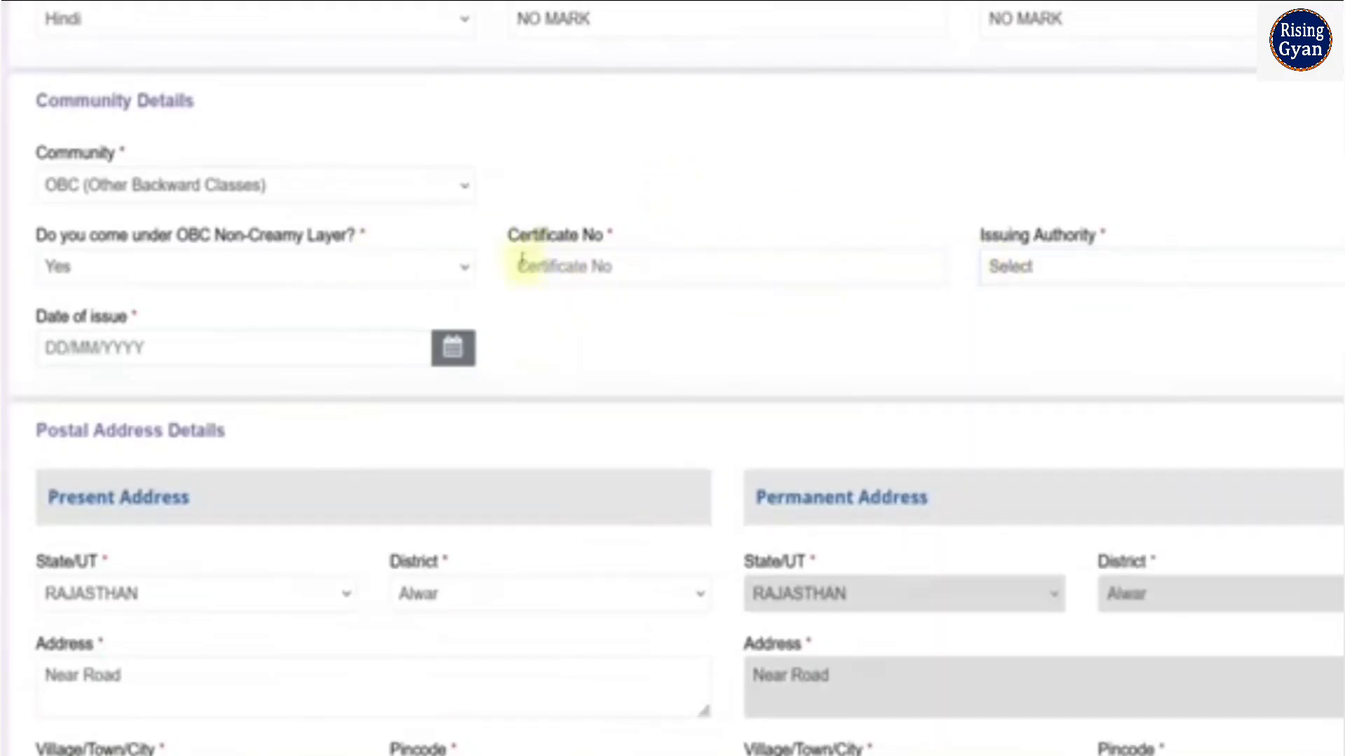
# Set the community to SC (Scheduled Caste), agree to the notice and set the free rail travel pass for the exam to Yes
pyautogui.click(303, 198)
pyautogui.click(250, 297)
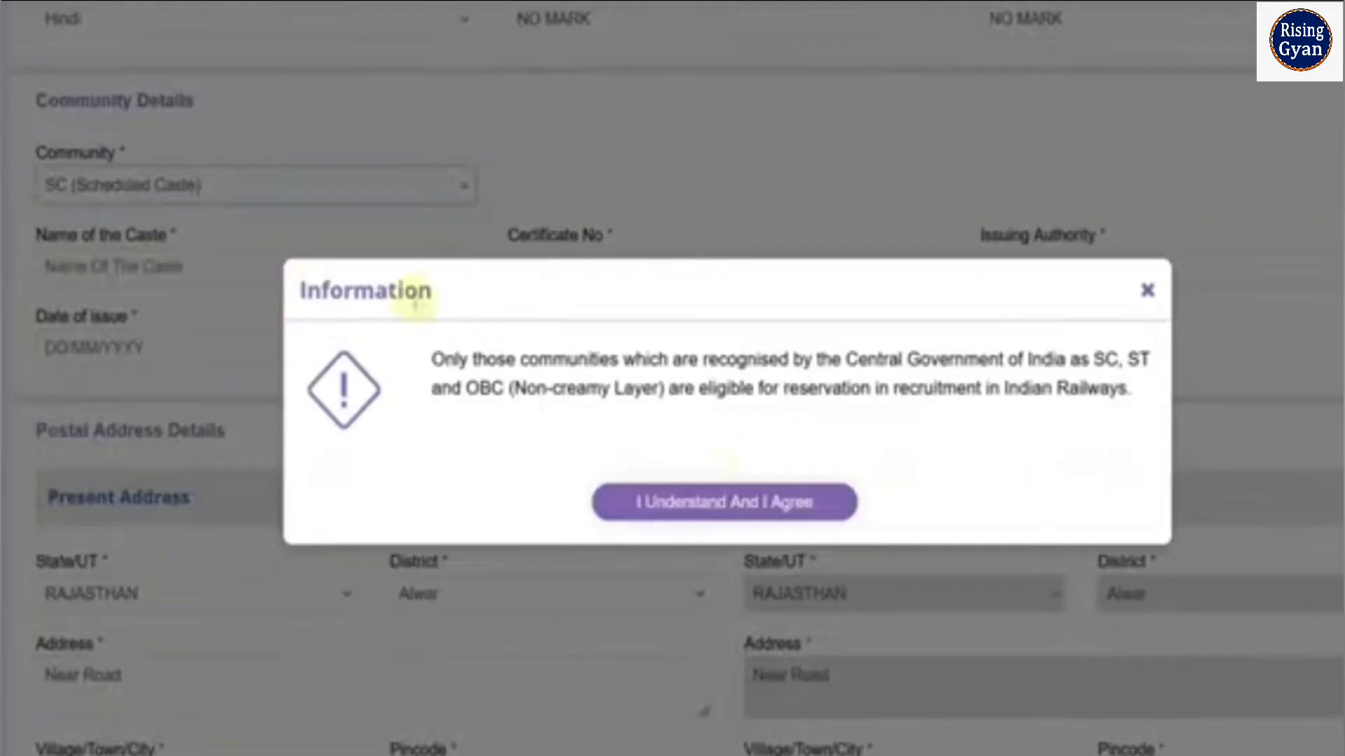
pyautogui.click(715, 498)
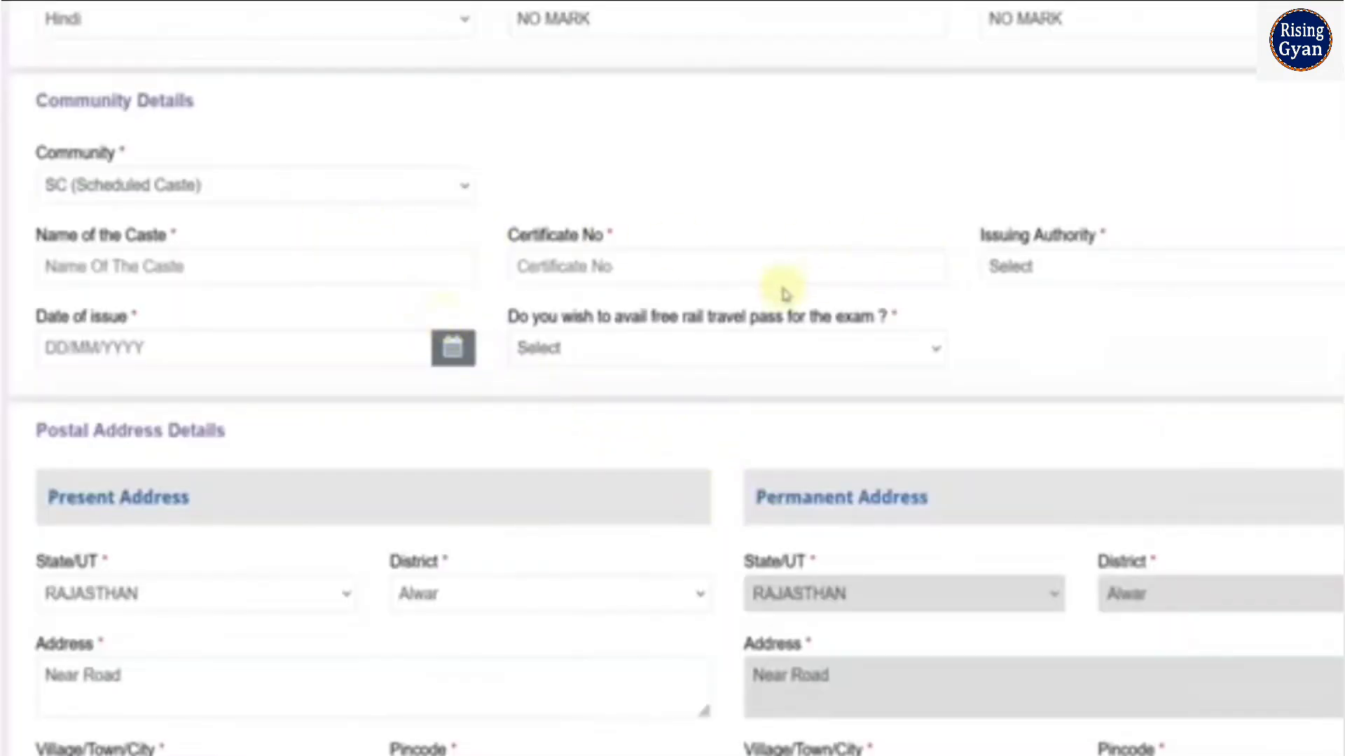
pyautogui.click(721, 348)
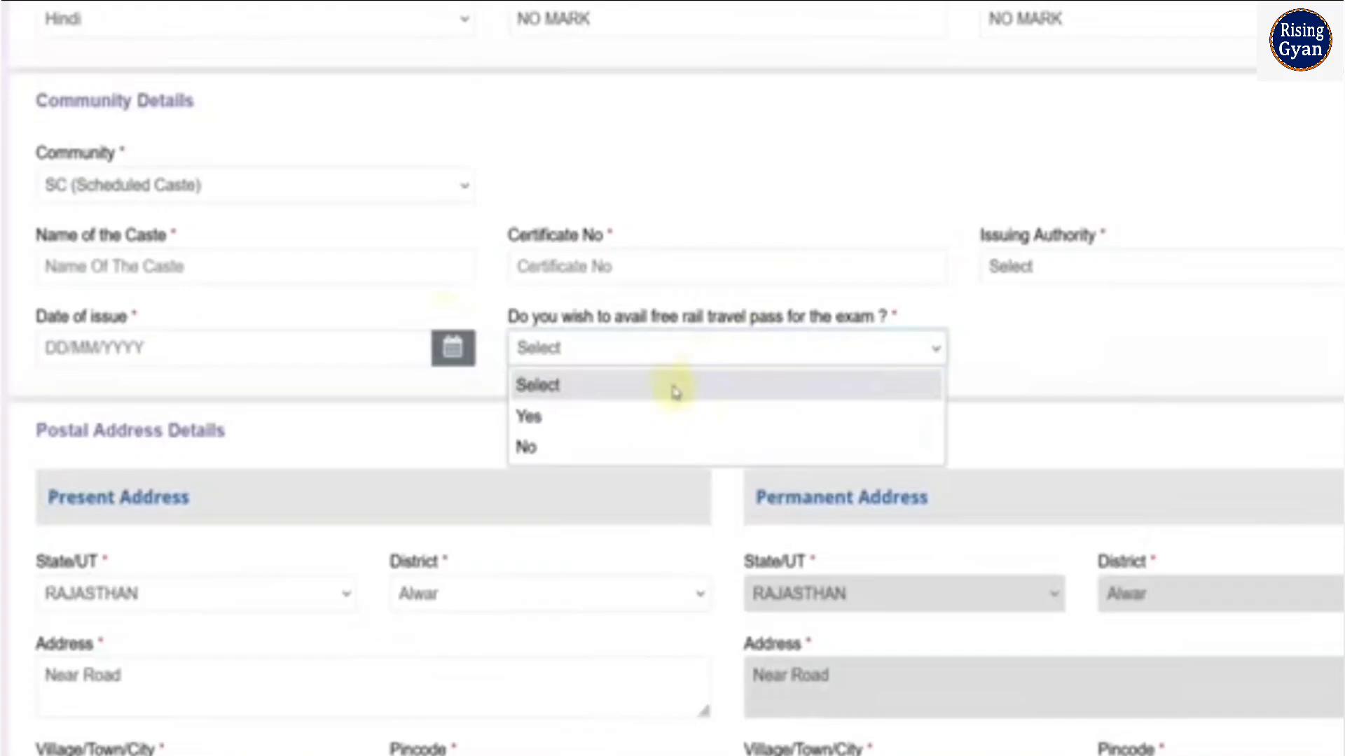
pyautogui.click(641, 416)
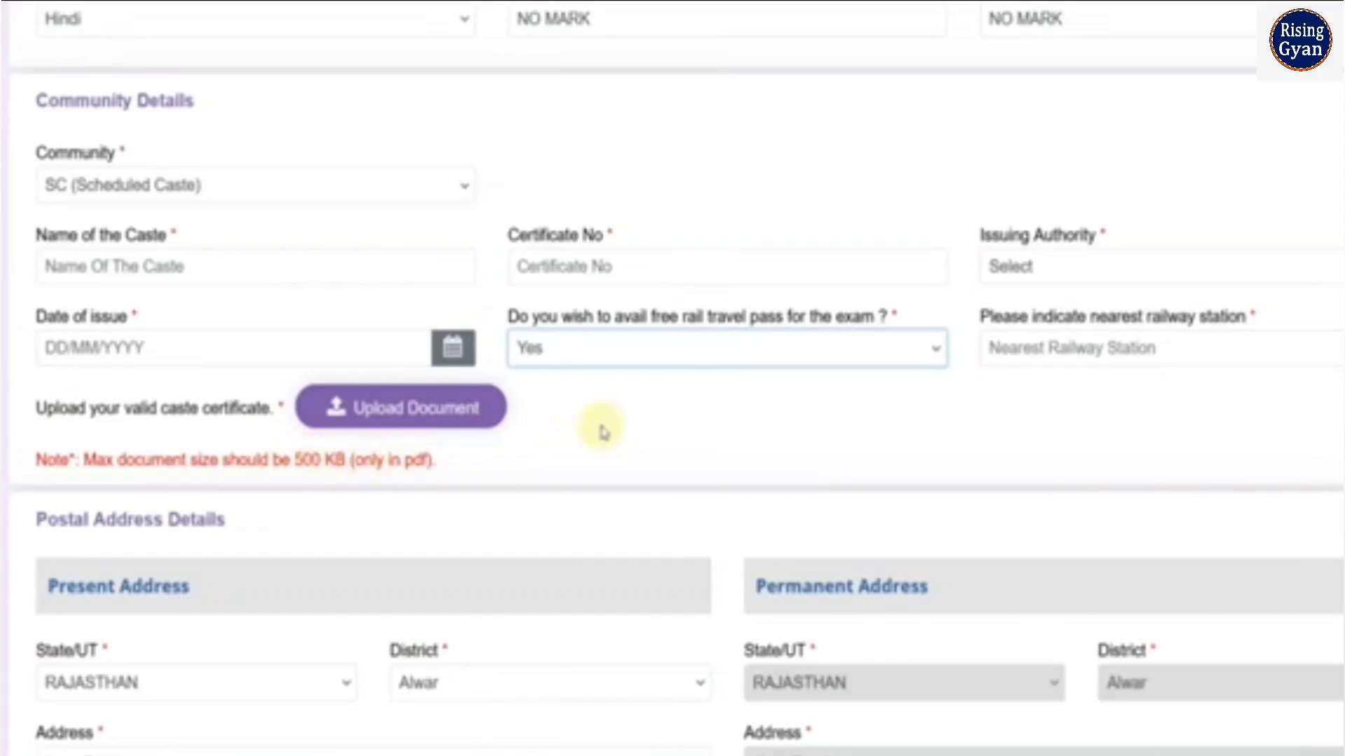
# Review the state, district and address fields of the present address in Postal Address Details
pyautogui.scroll(-5, 604, 430)
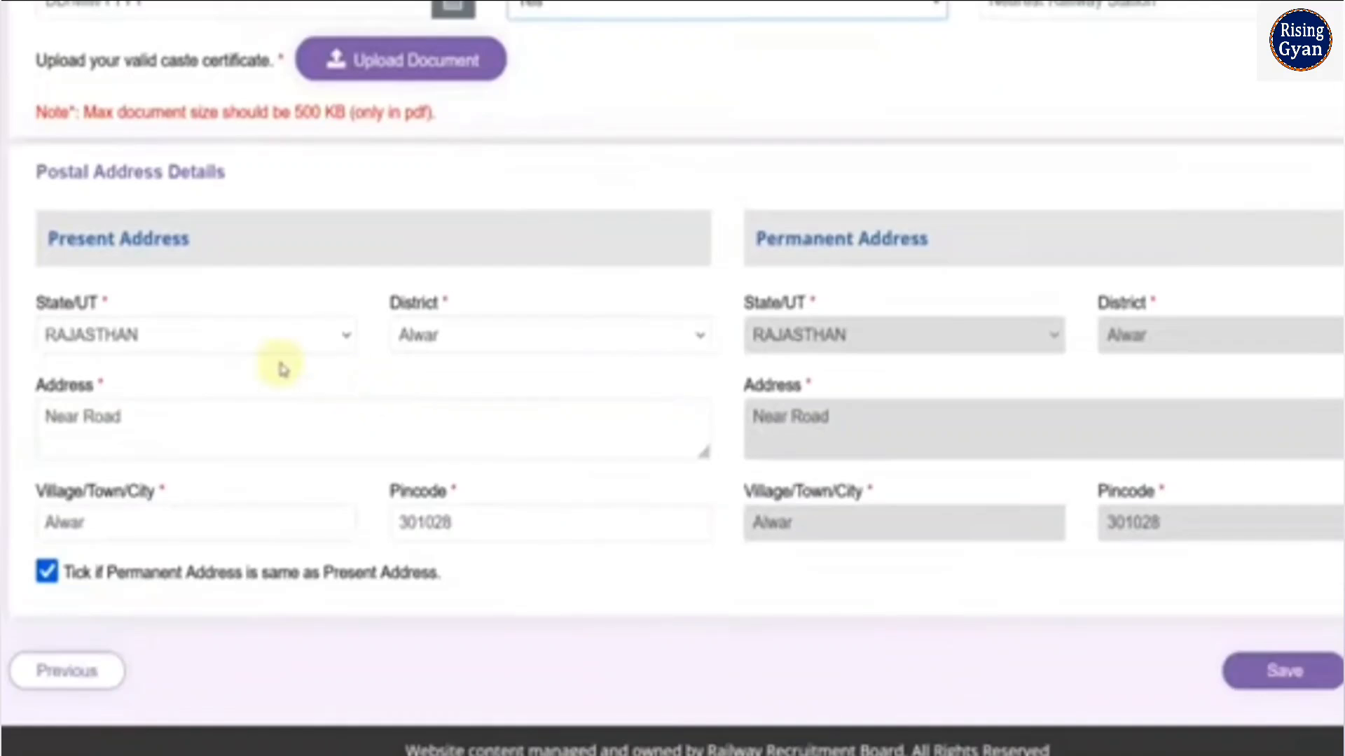
pyautogui.click(263, 337)
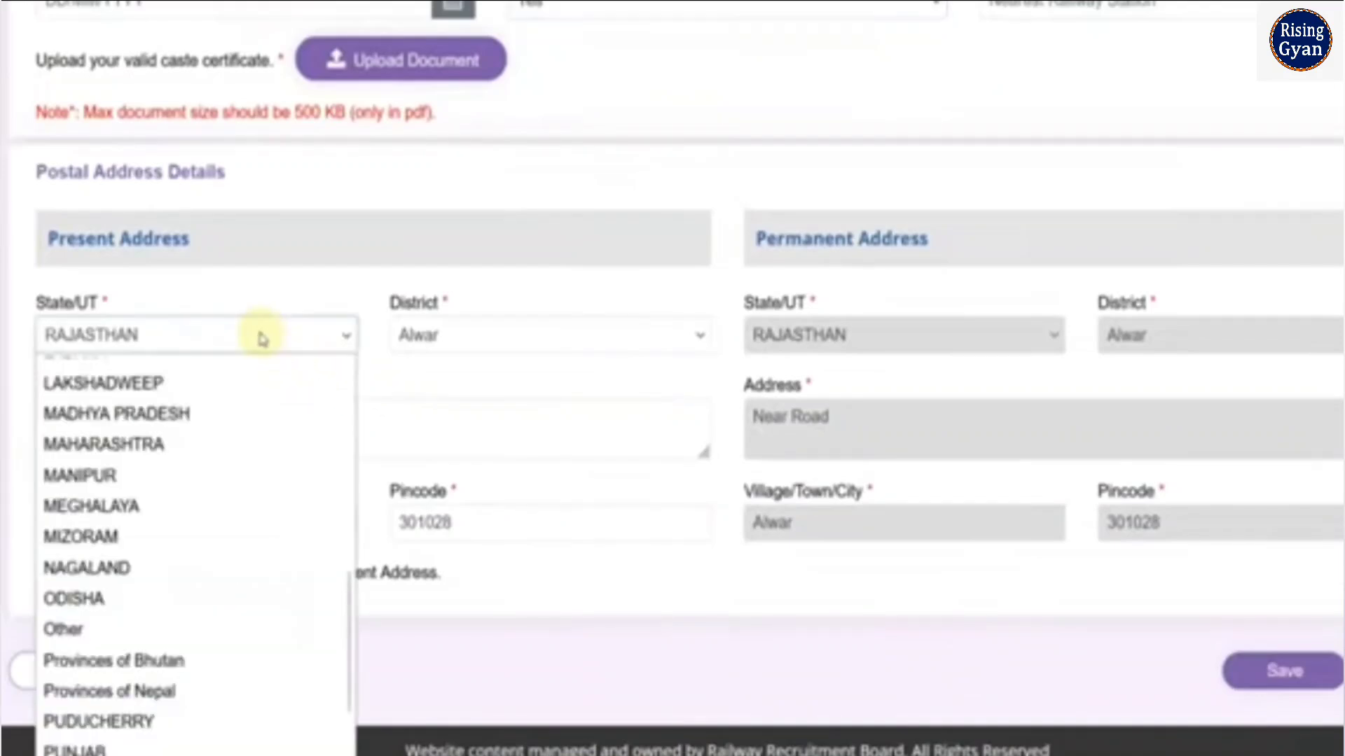
pyautogui.click(444, 337)
pyautogui.click(206, 415)
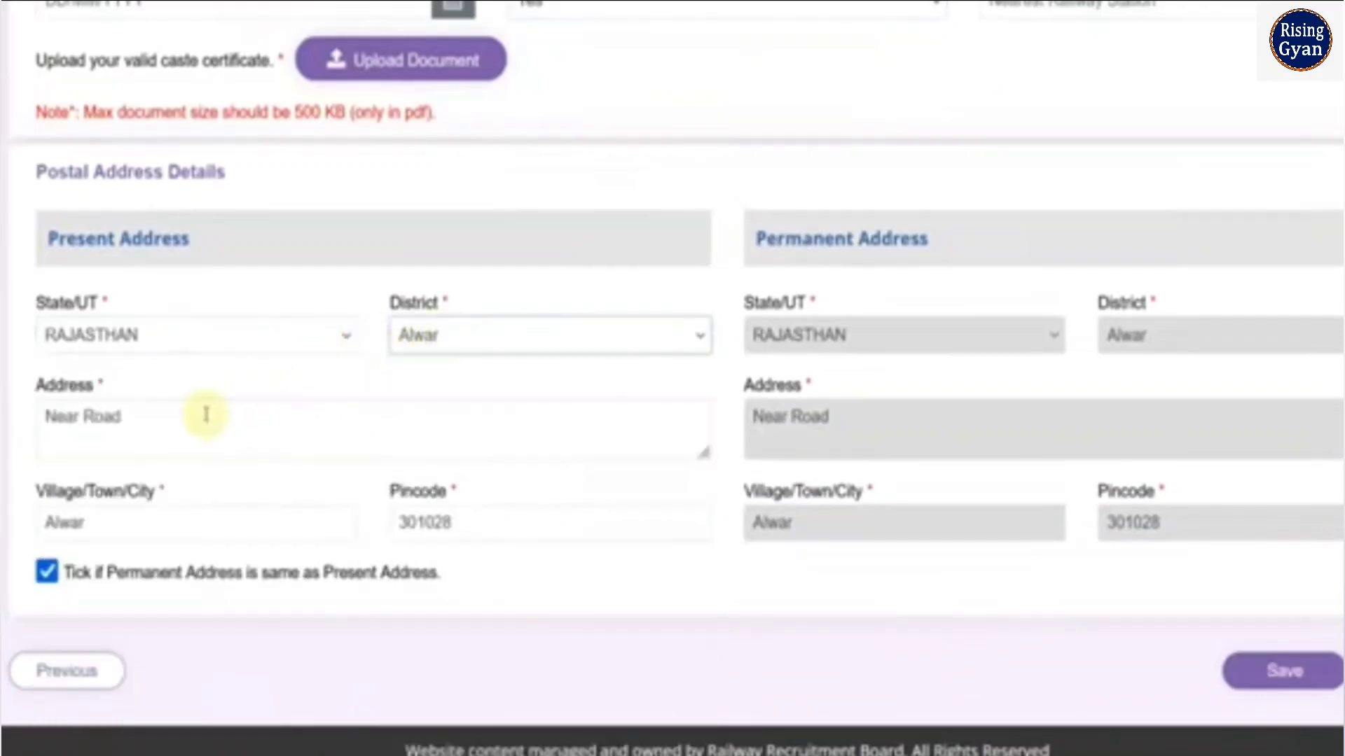
pyautogui.click(205, 414)
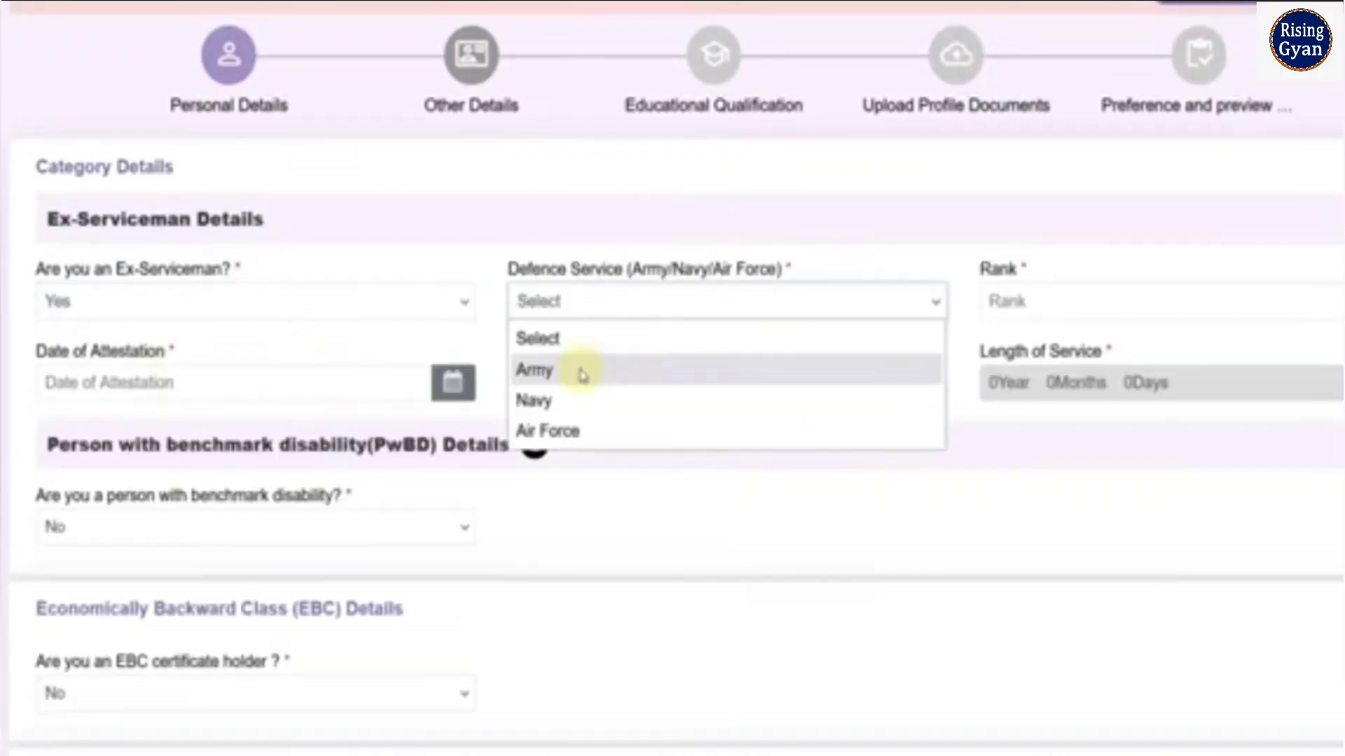
# Set the ex-serviceman's Defence Service to Army and answer No to still being in Defence Service
pyautogui.click(581, 376)
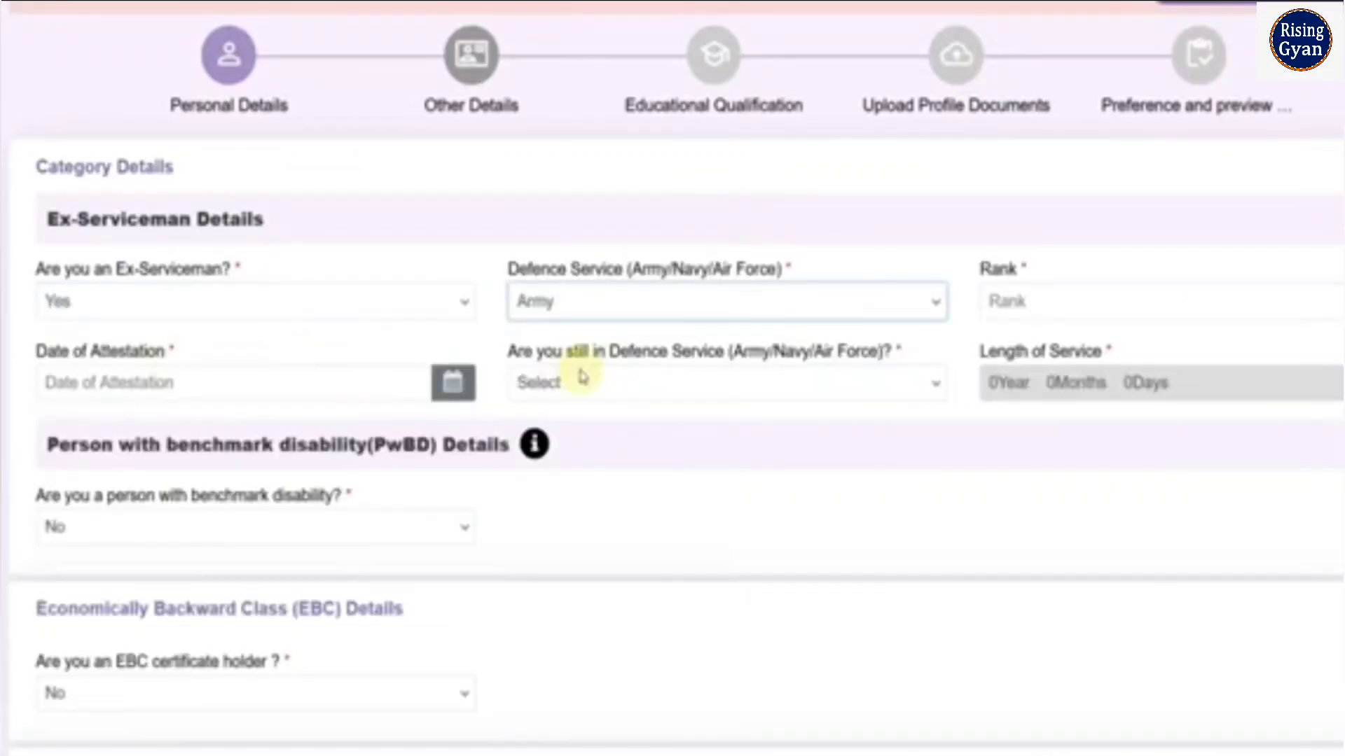
pyautogui.click(1019, 308)
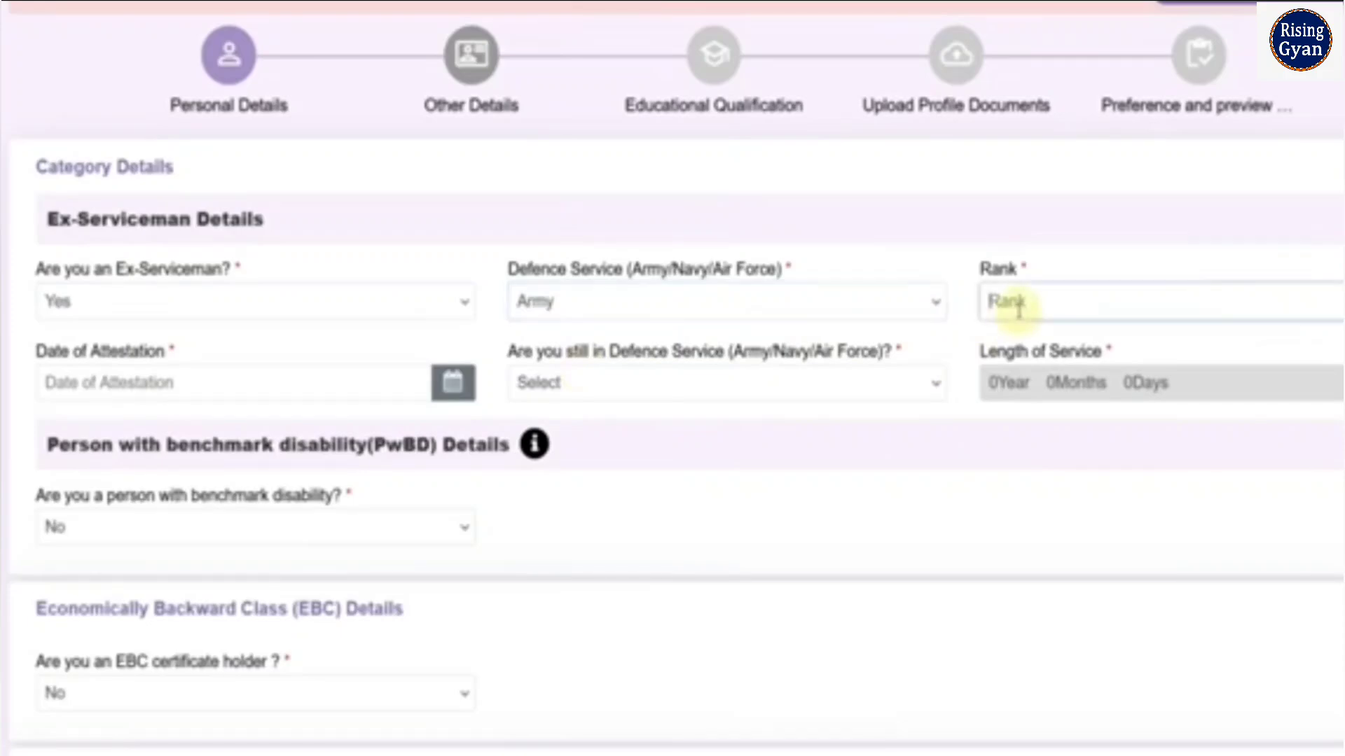
pyautogui.click(342, 391)
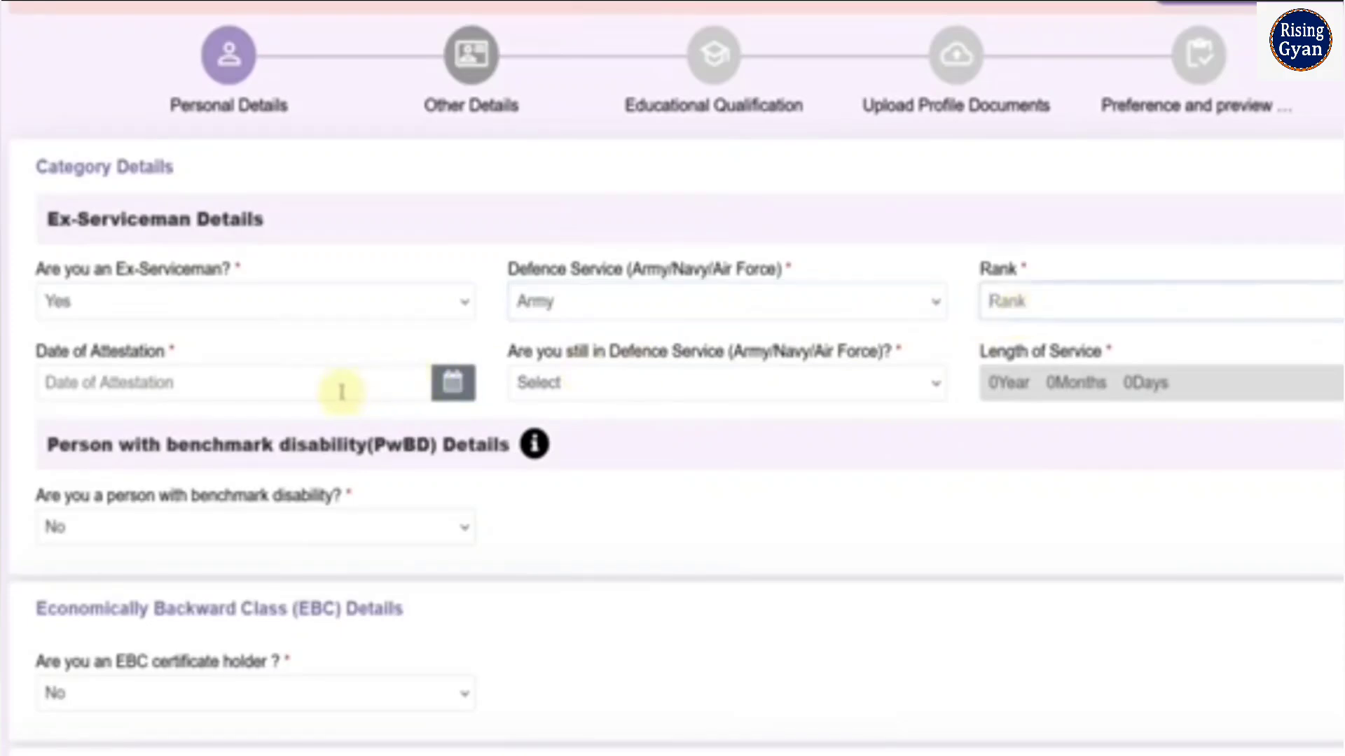
pyautogui.click(623, 390)
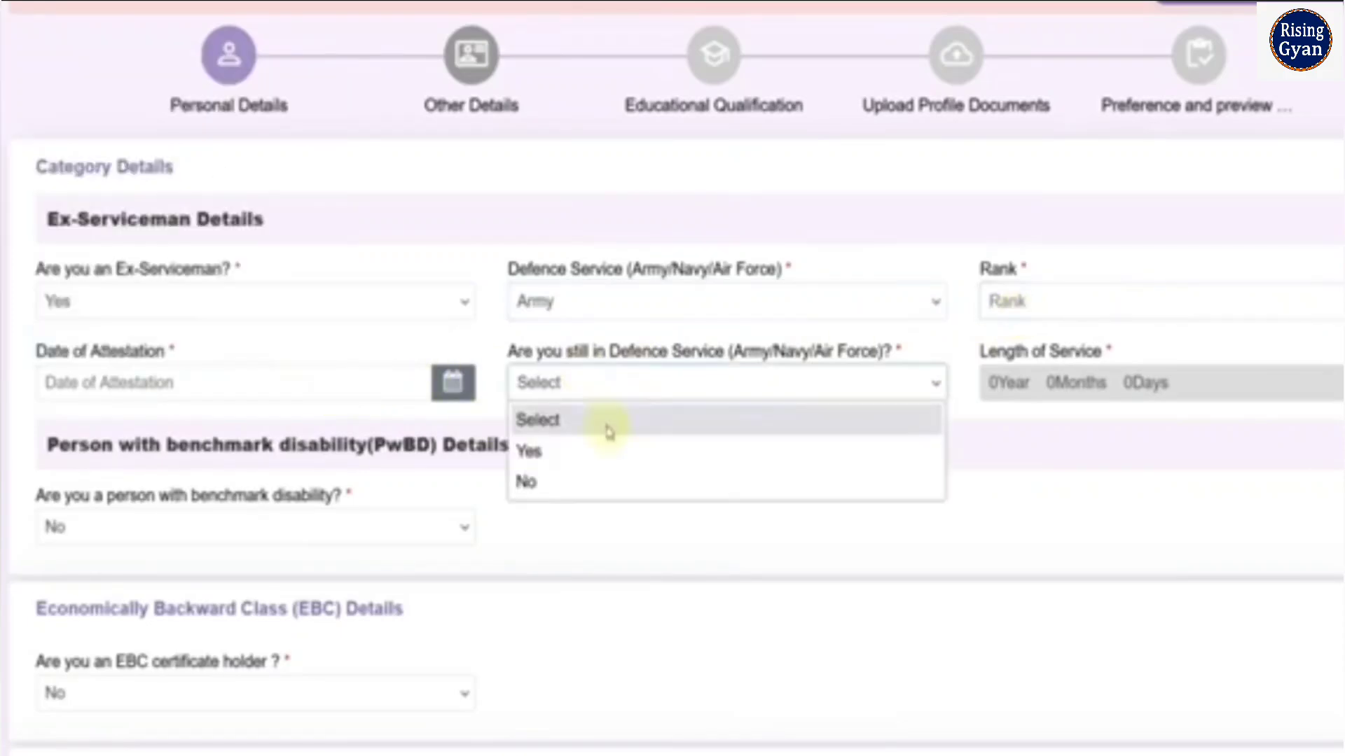
pyautogui.click(591, 482)
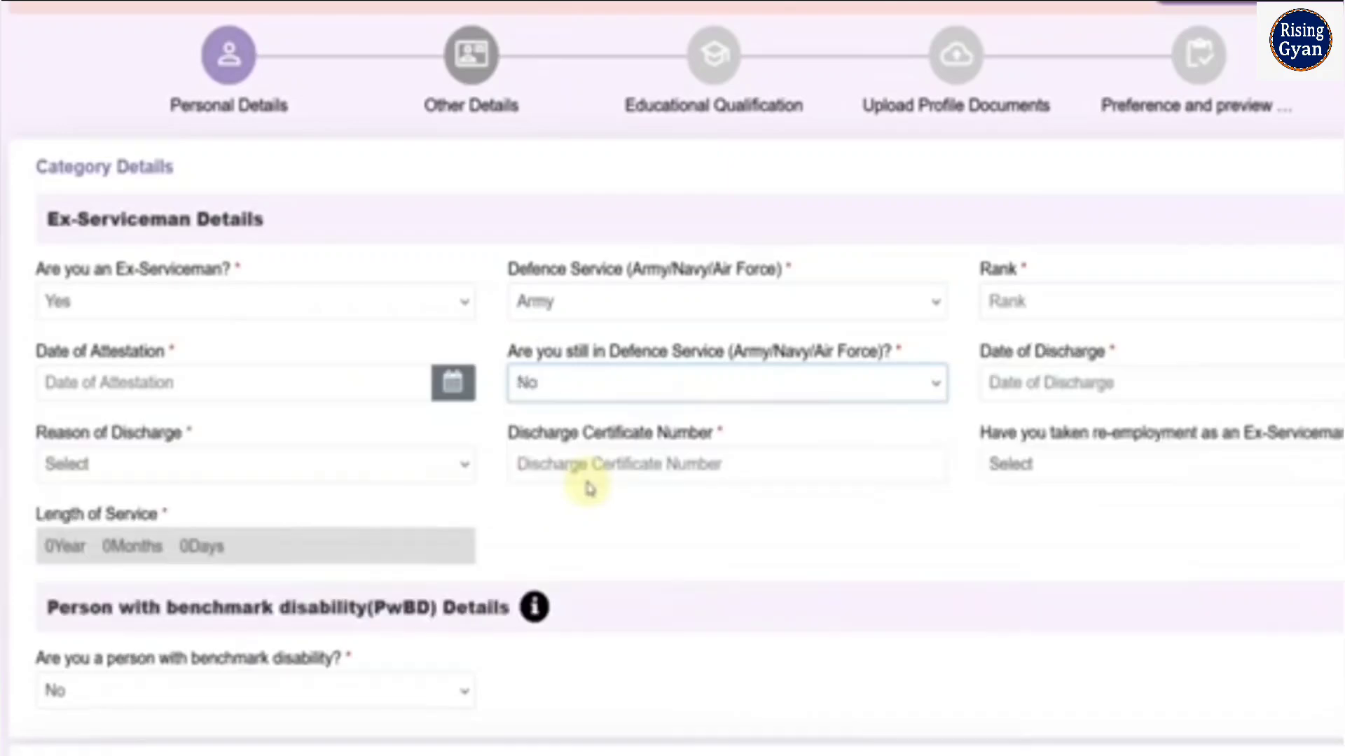
# Examine the date of discharge, reason of discharge and discharge certificate number fields
pyautogui.click(1025, 389)
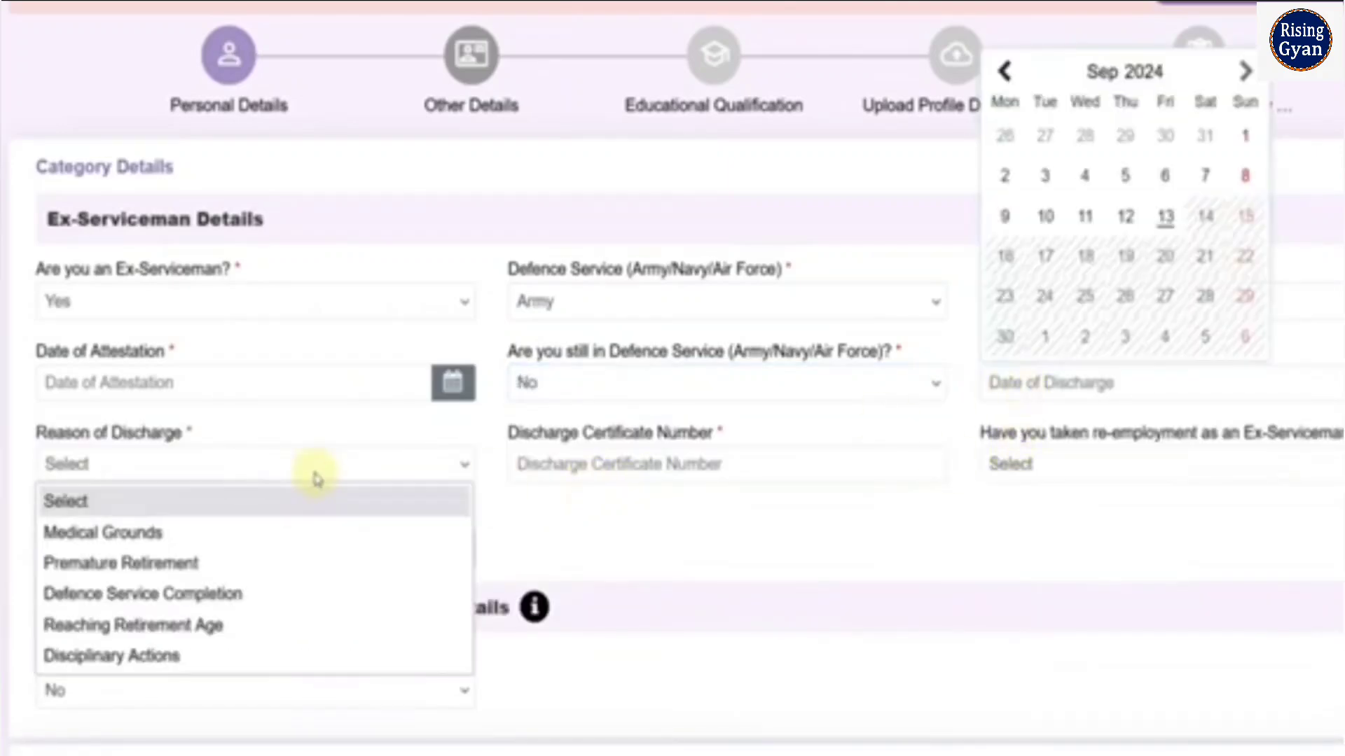
pyautogui.click(316, 474)
pyautogui.click(652, 529)
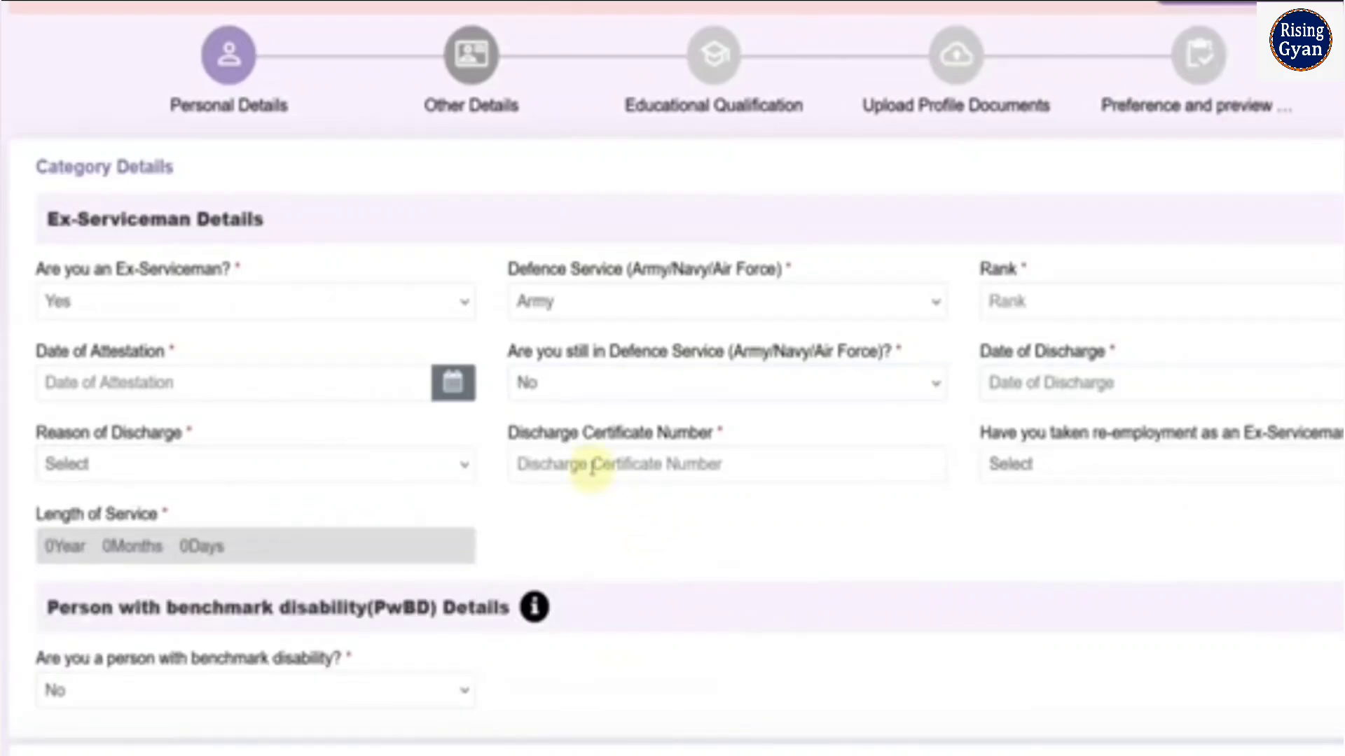
# Try Yes as the ex-serviceman re-employment answer and agree to the information notice
pyautogui.click(1072, 474)
pyautogui.click(1057, 532)
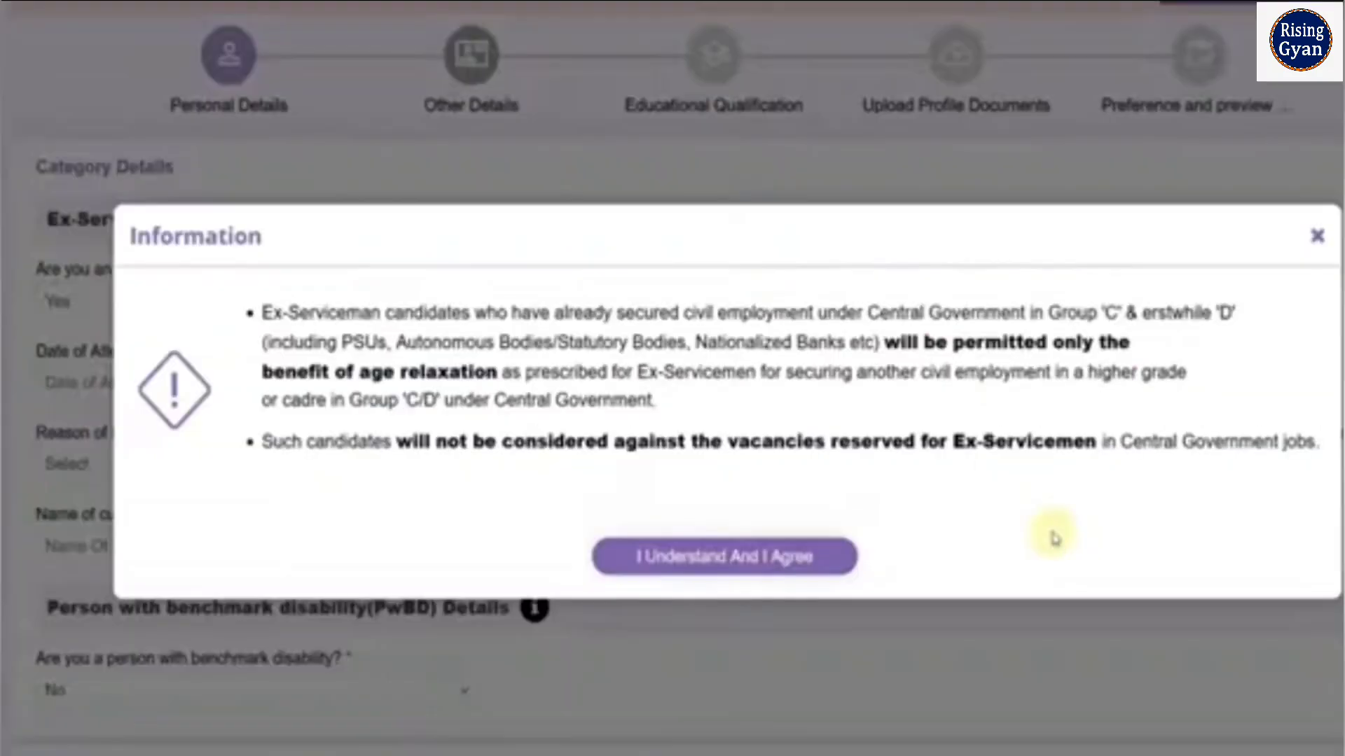
pyautogui.click(844, 561)
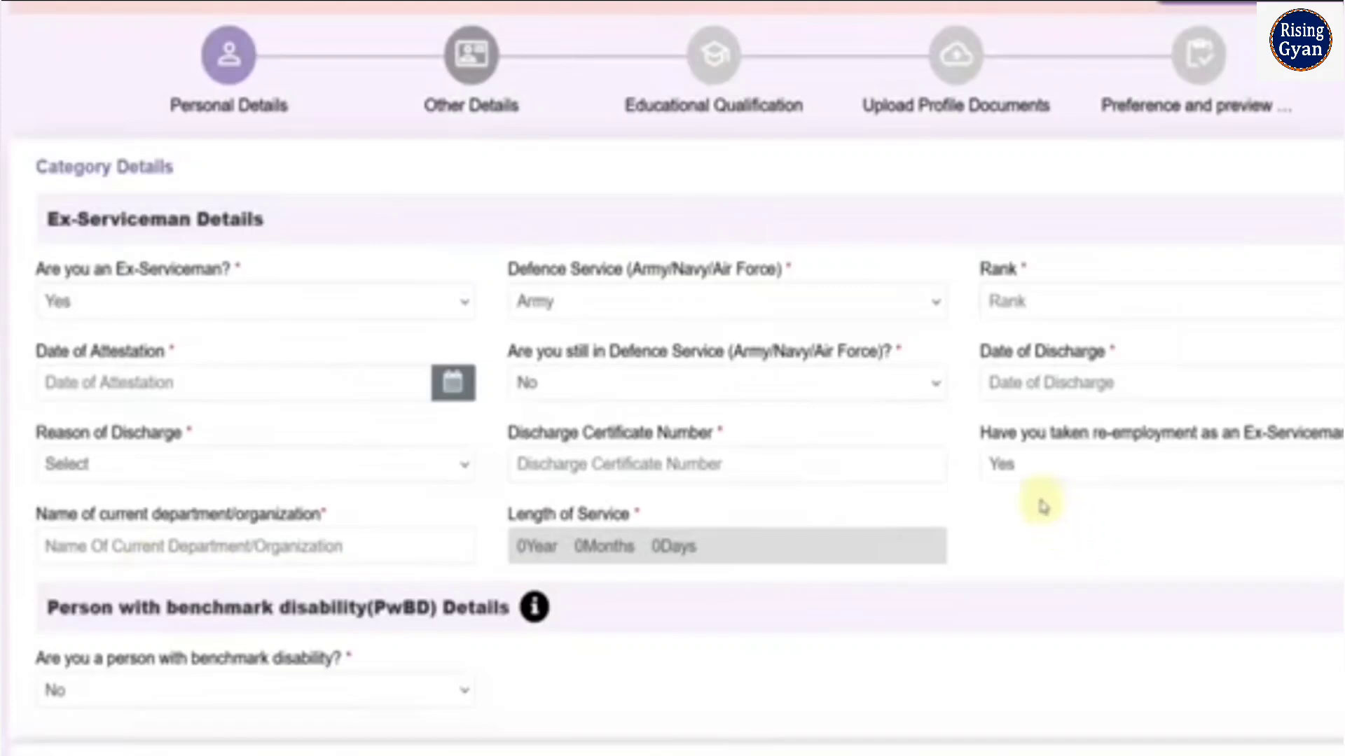
# Set the ex-serviceman re-employment answer to No
pyautogui.click(1050, 470)
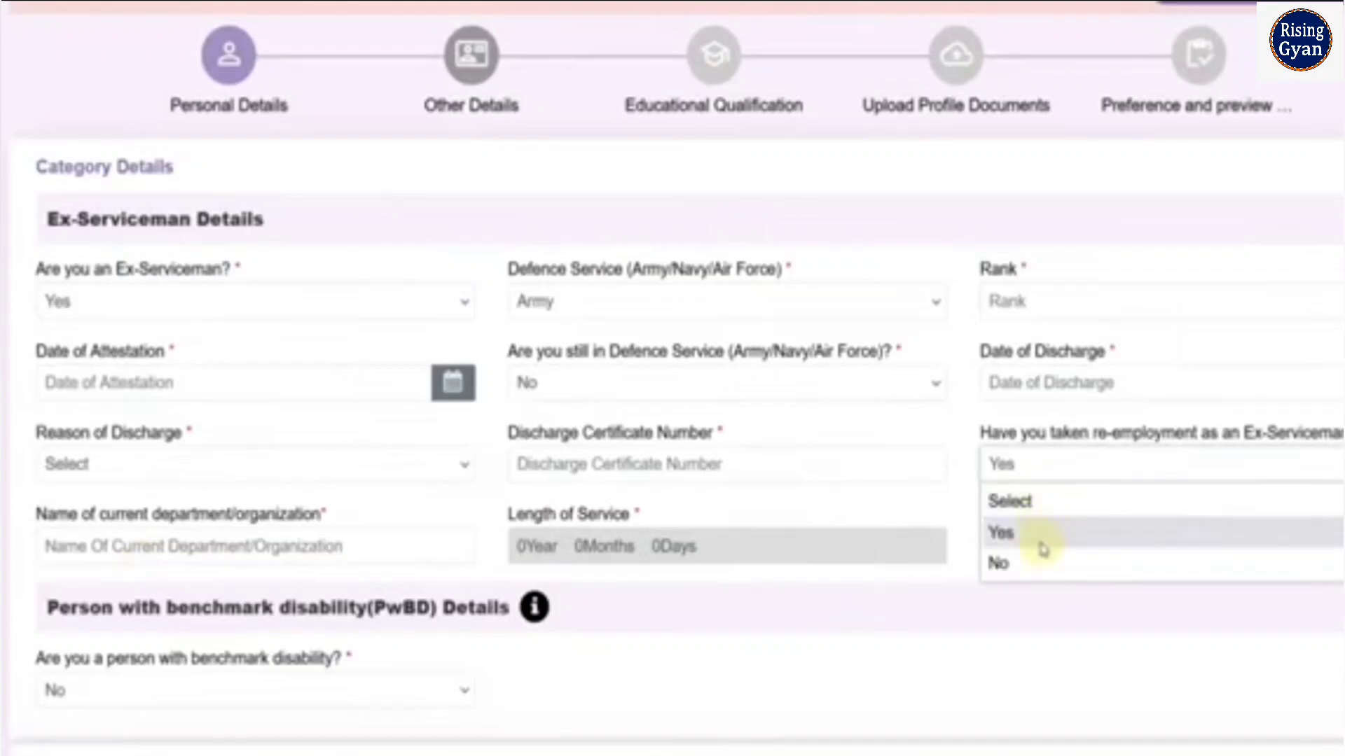
pyautogui.click(1040, 566)
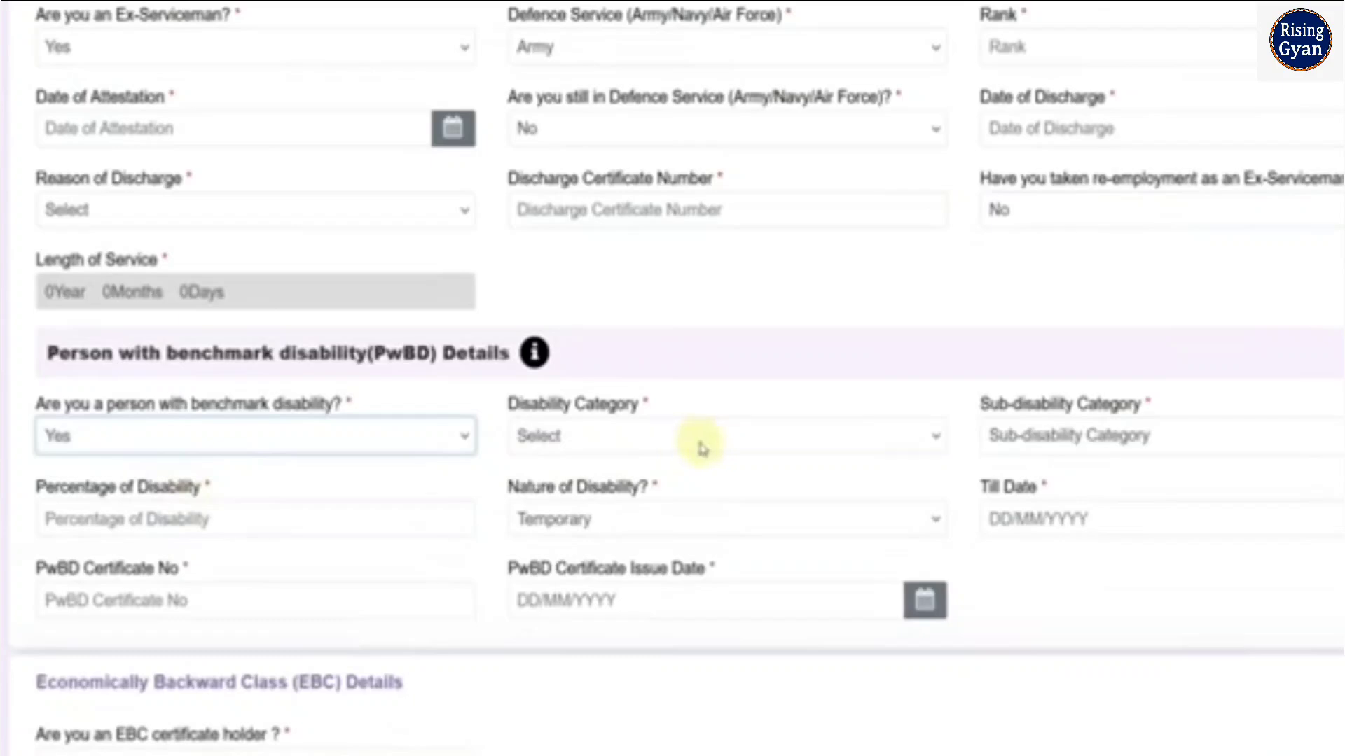
# Examine the sub-disability category, percentage and nature of disability fields, and set the benchmark disability answer to No
pyautogui.click(1035, 453)
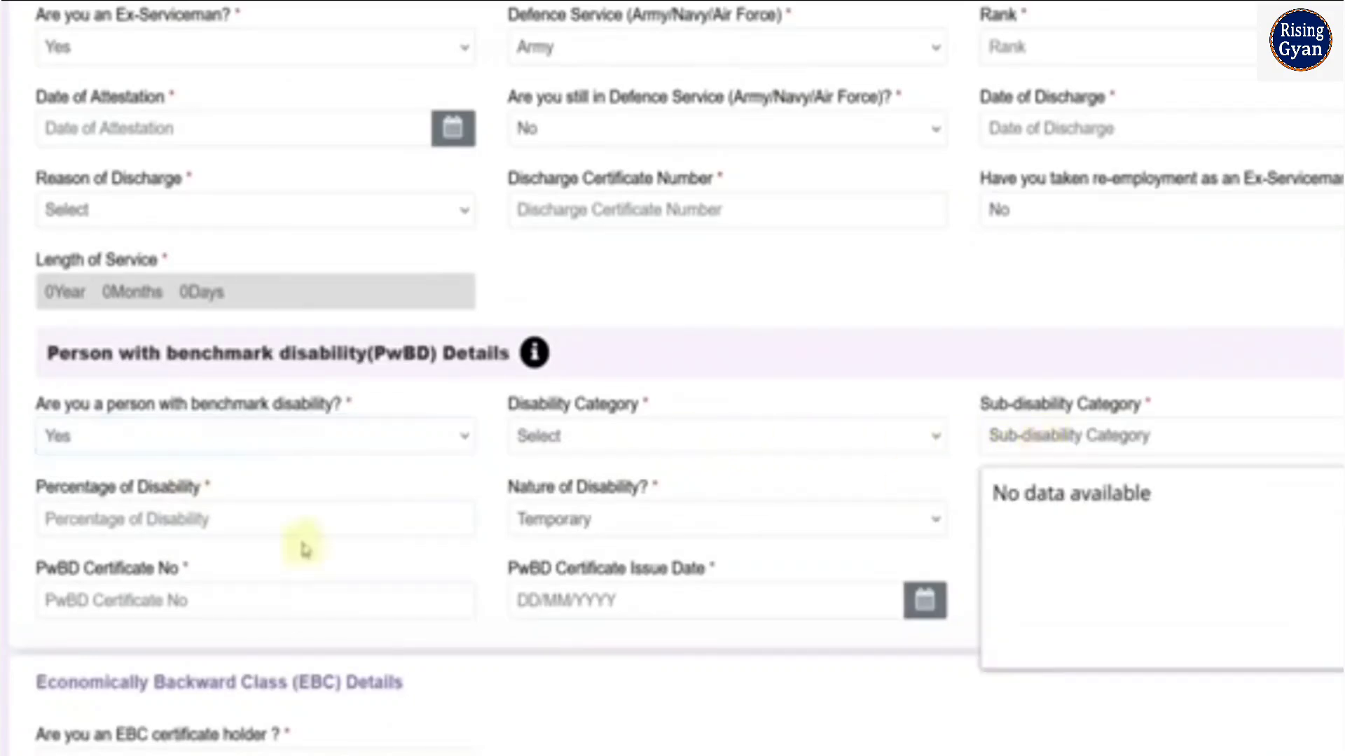
pyautogui.click(240, 530)
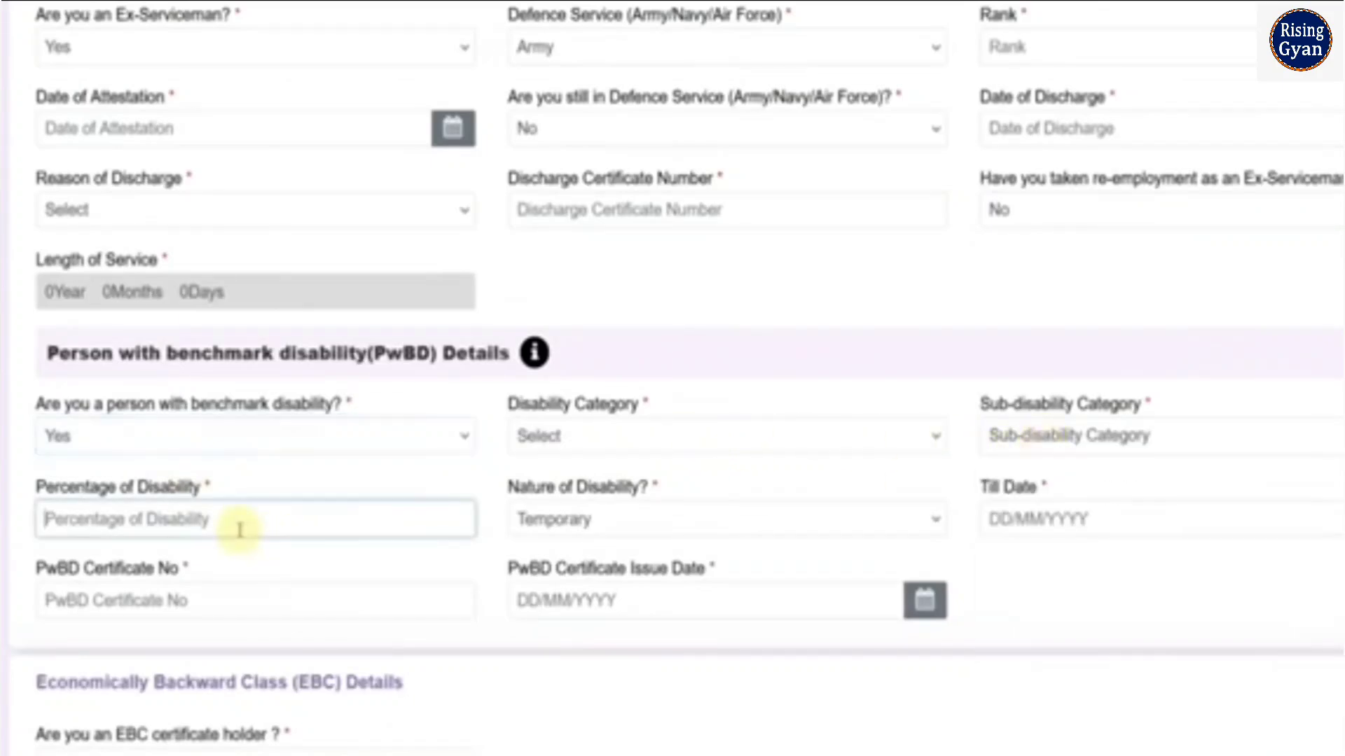
pyautogui.click(607, 532)
pyautogui.click(1016, 601)
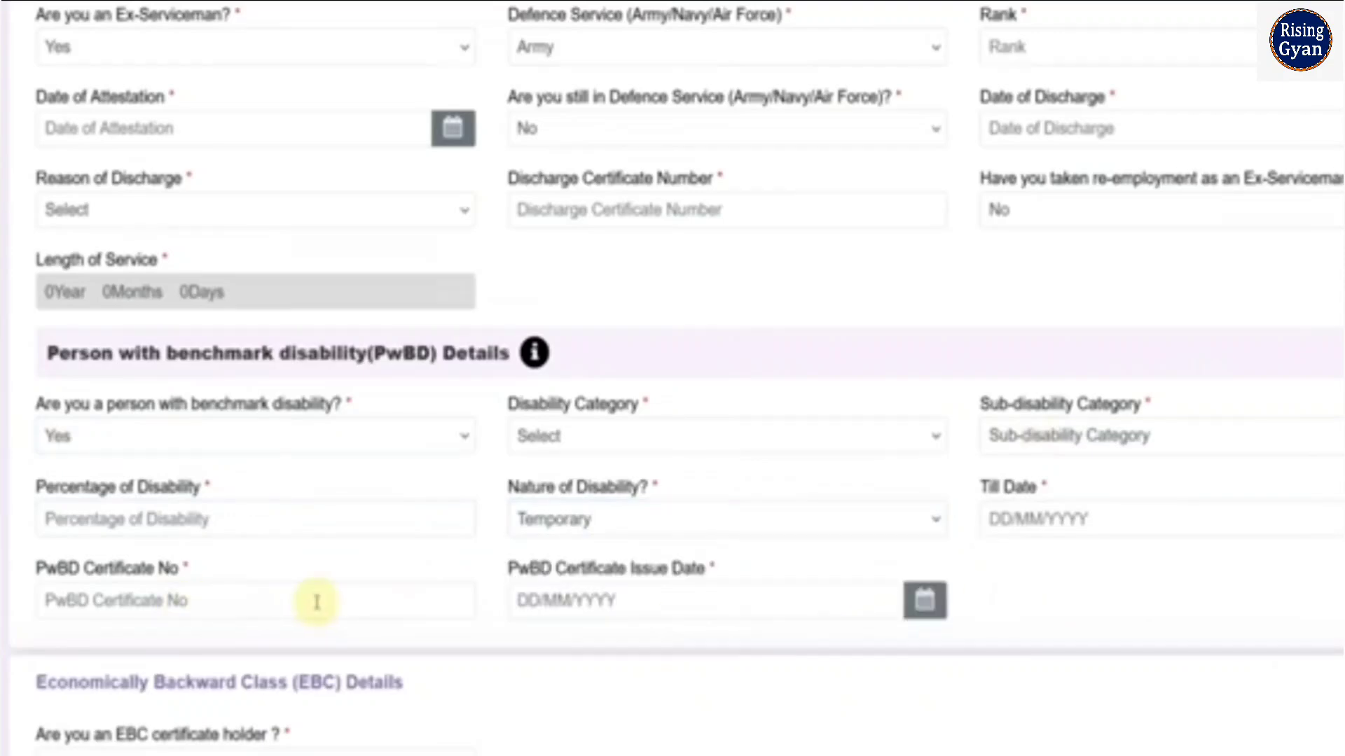
pyautogui.click(218, 445)
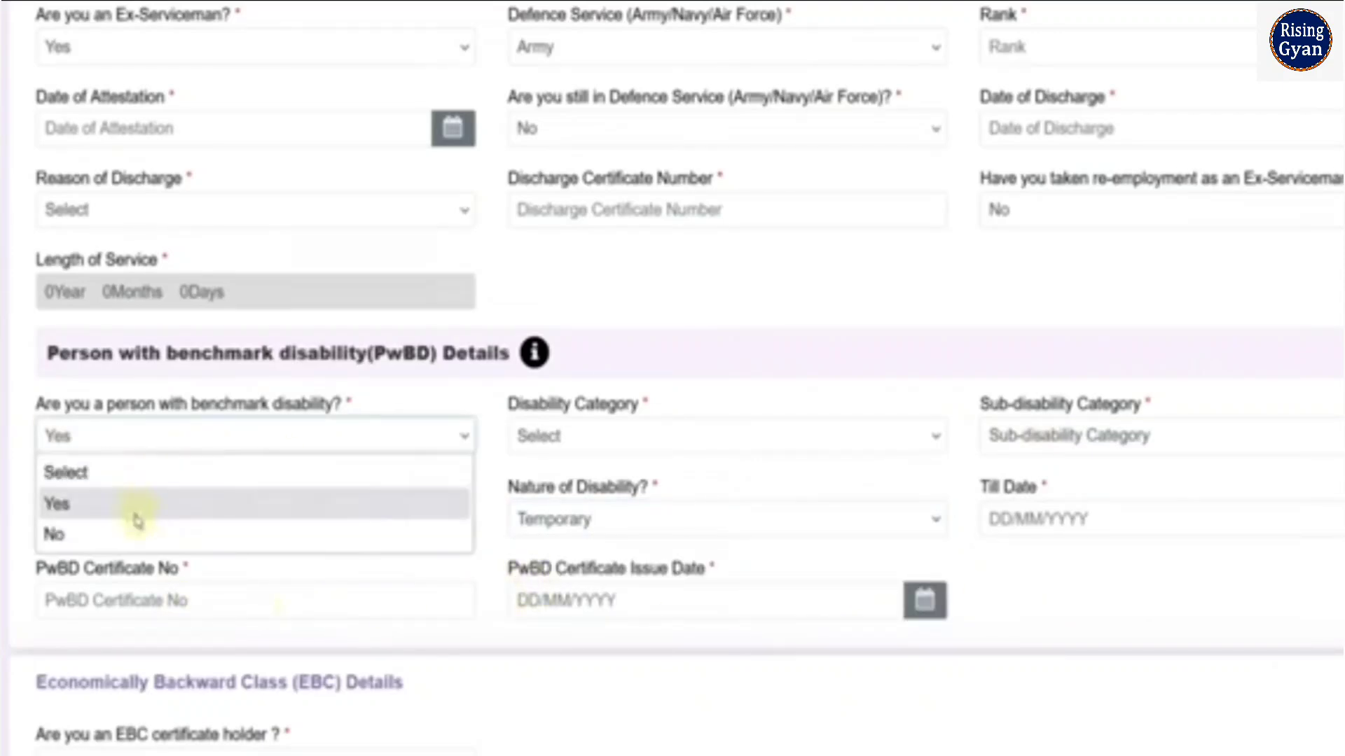
pyautogui.click(135, 535)
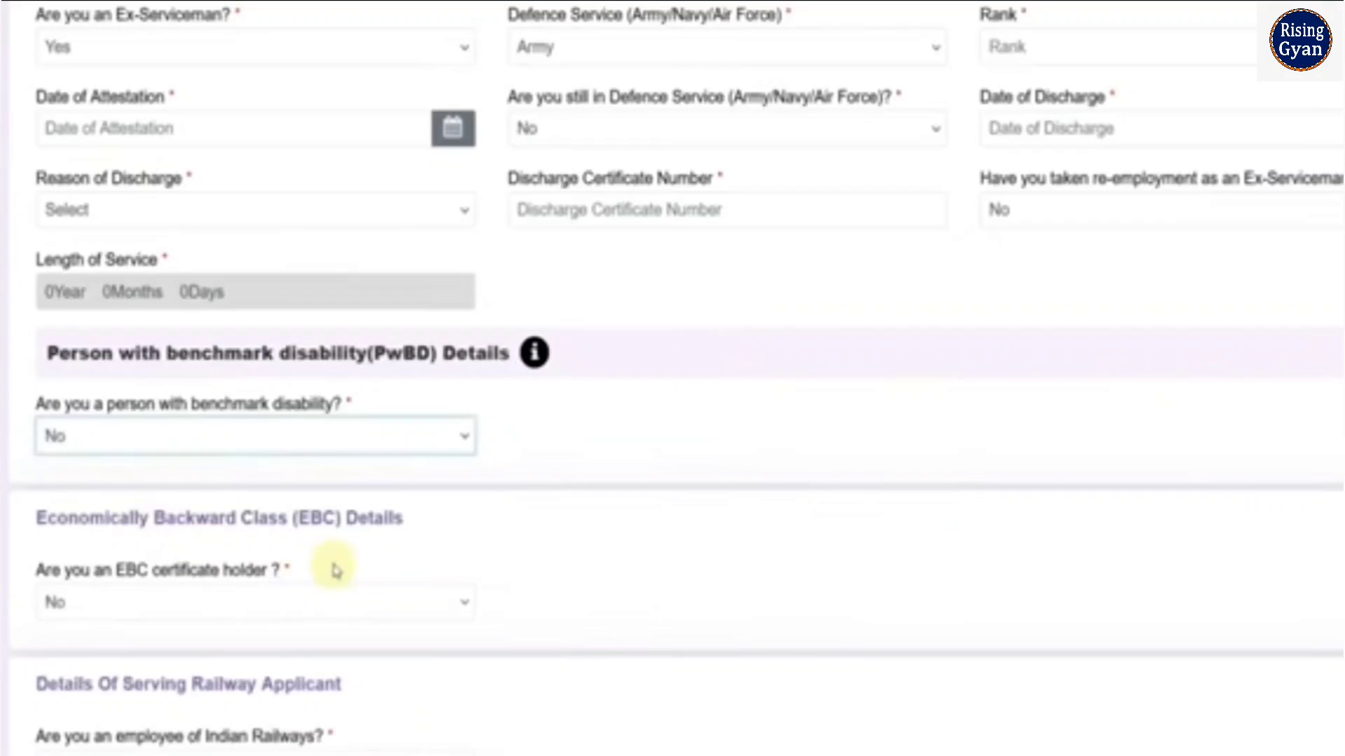
# Try Yes for the EBC certificate holder and fee concession answers, agreeing to the information notice
pyautogui.scroll(-2, 322, 568)
pyautogui.click(201, 490)
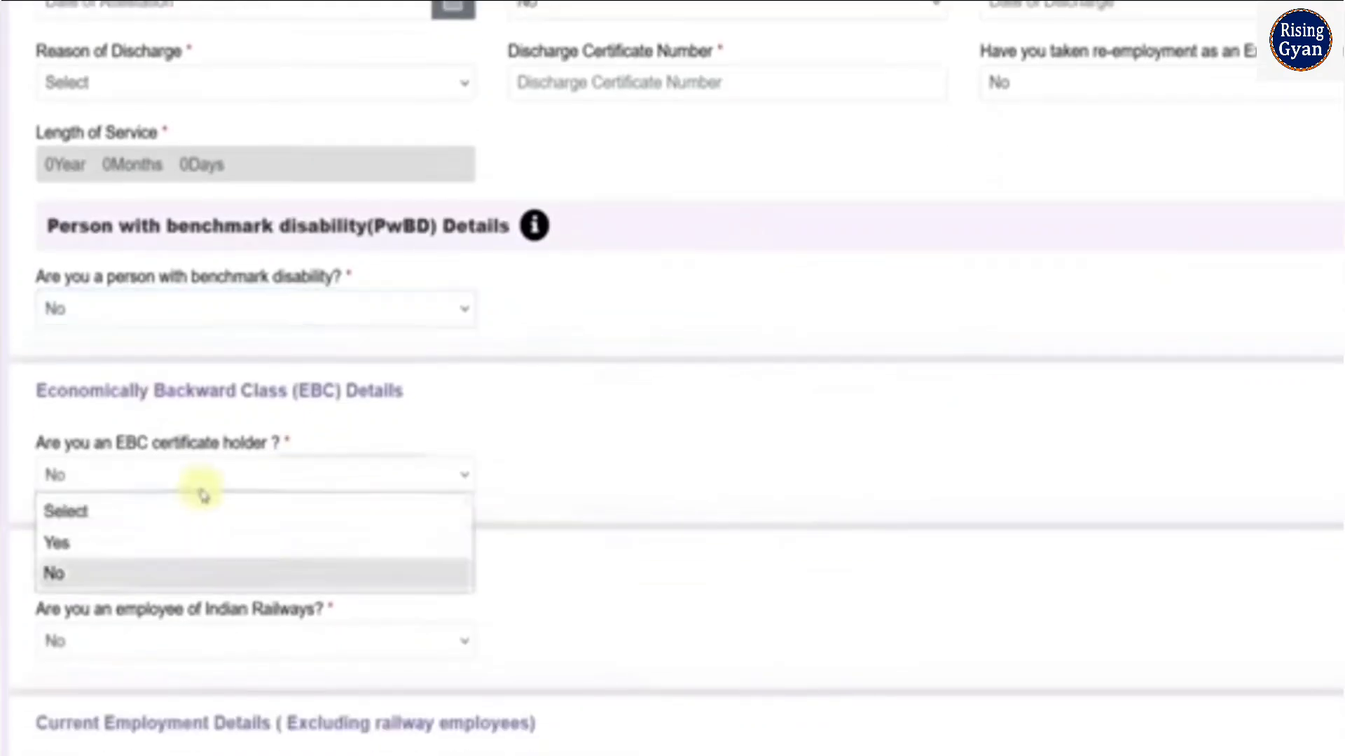
pyautogui.click(180, 544)
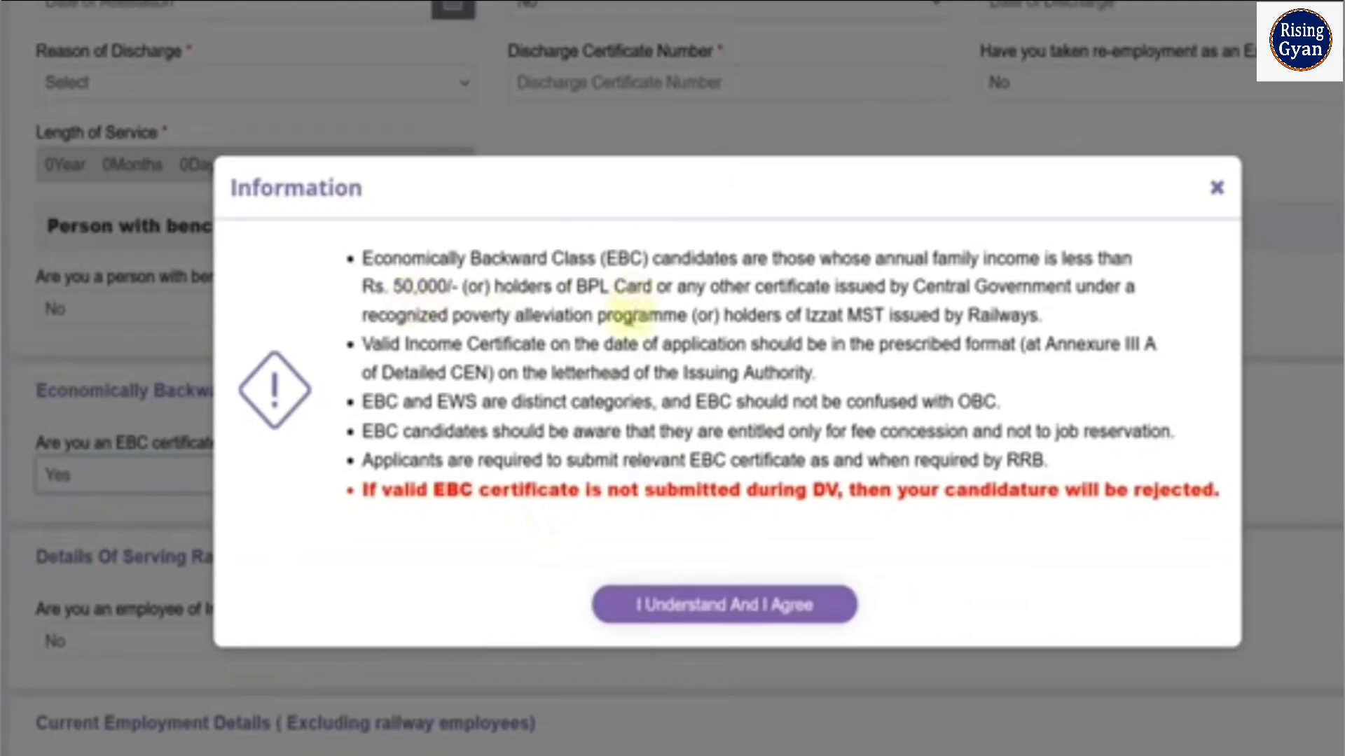
pyautogui.click(713, 618)
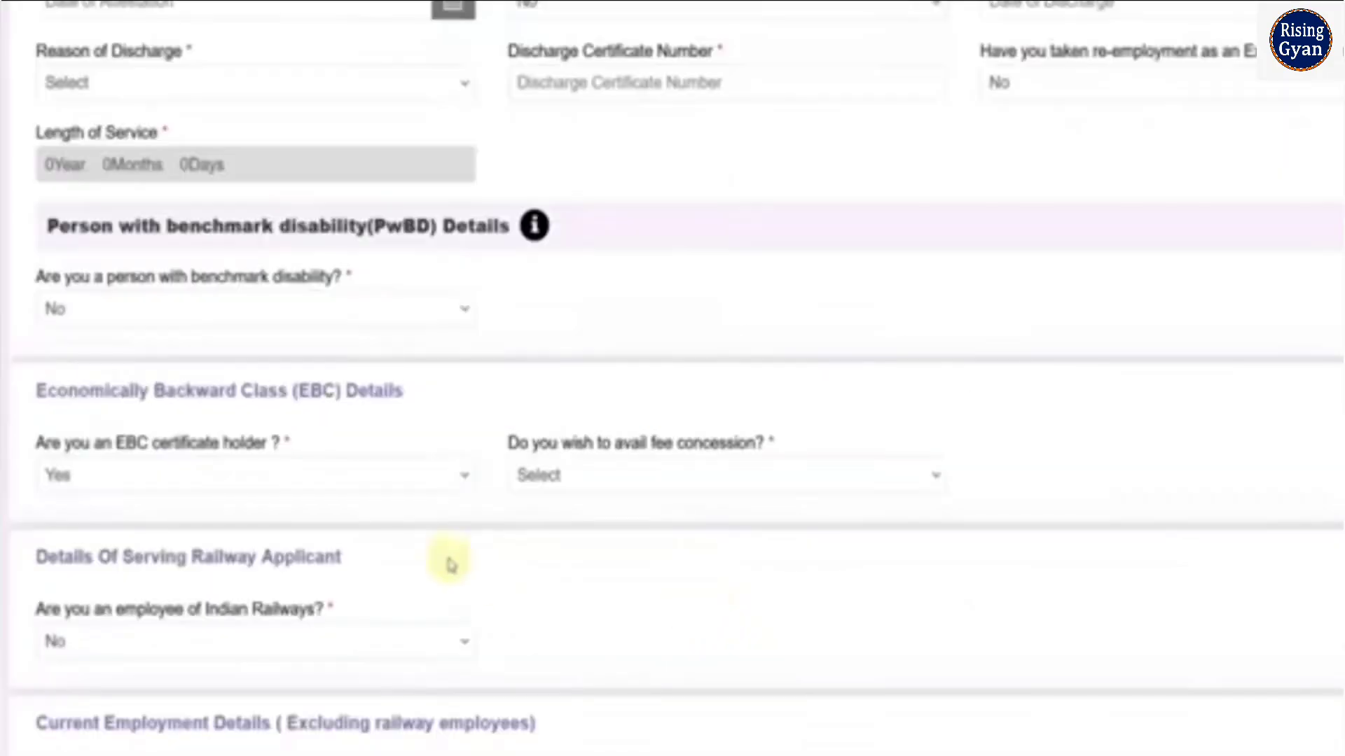
pyautogui.click(553, 473)
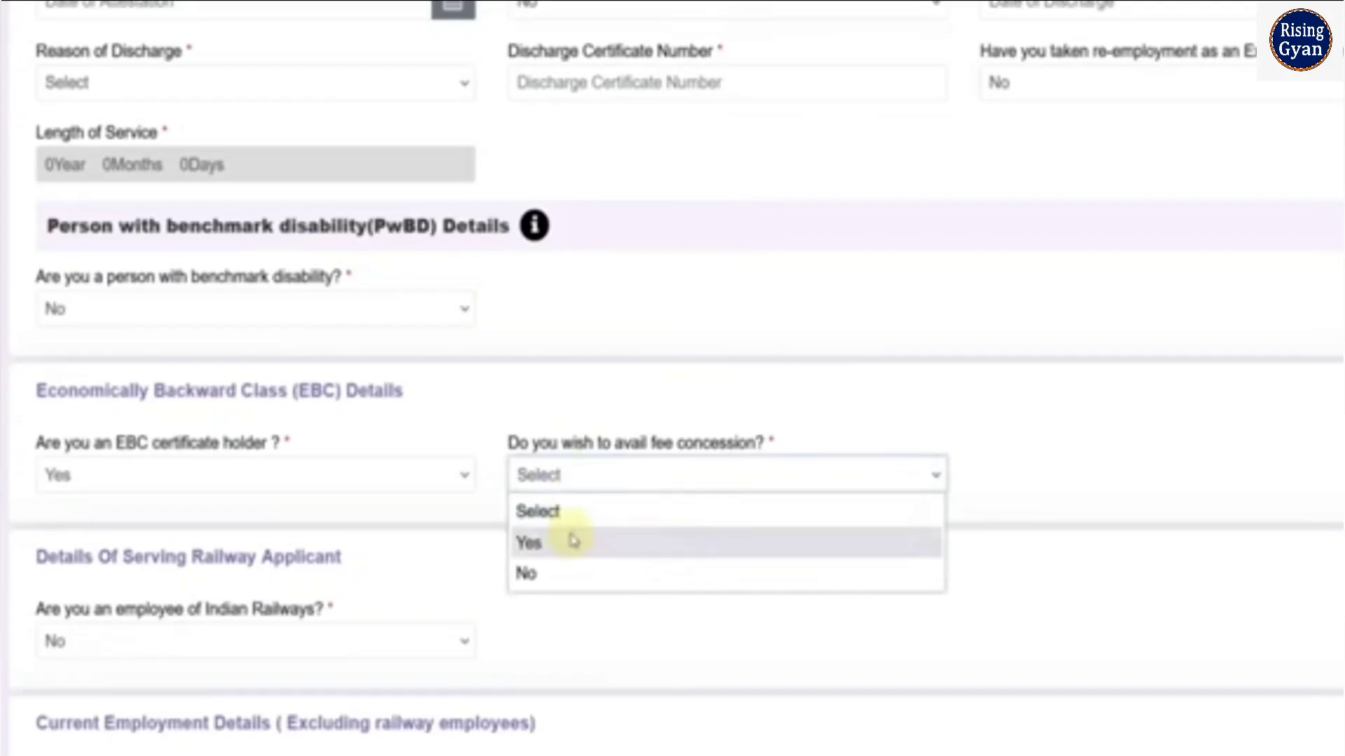
pyautogui.click(570, 541)
# Examine the certificate number, issuing authority and date of issue fields in the EBC details
pyautogui.click(1042, 484)
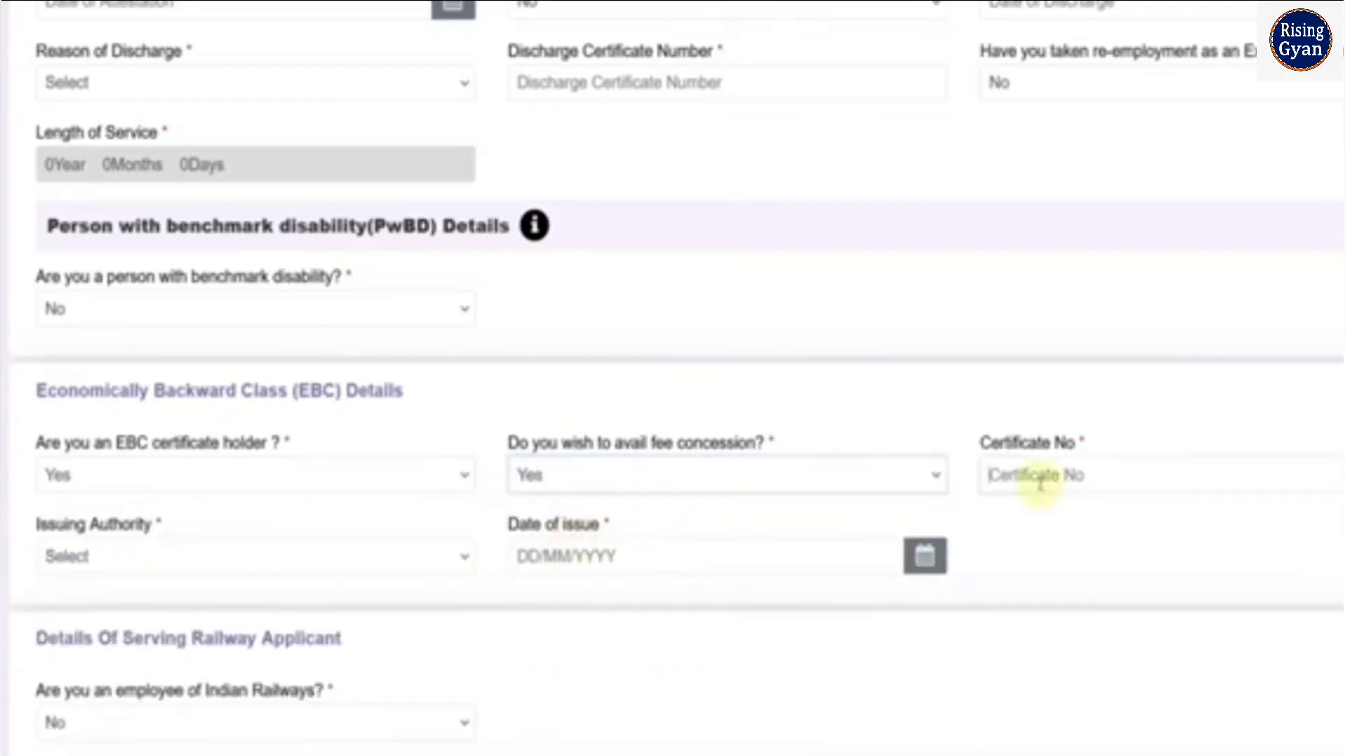
pyautogui.click(333, 566)
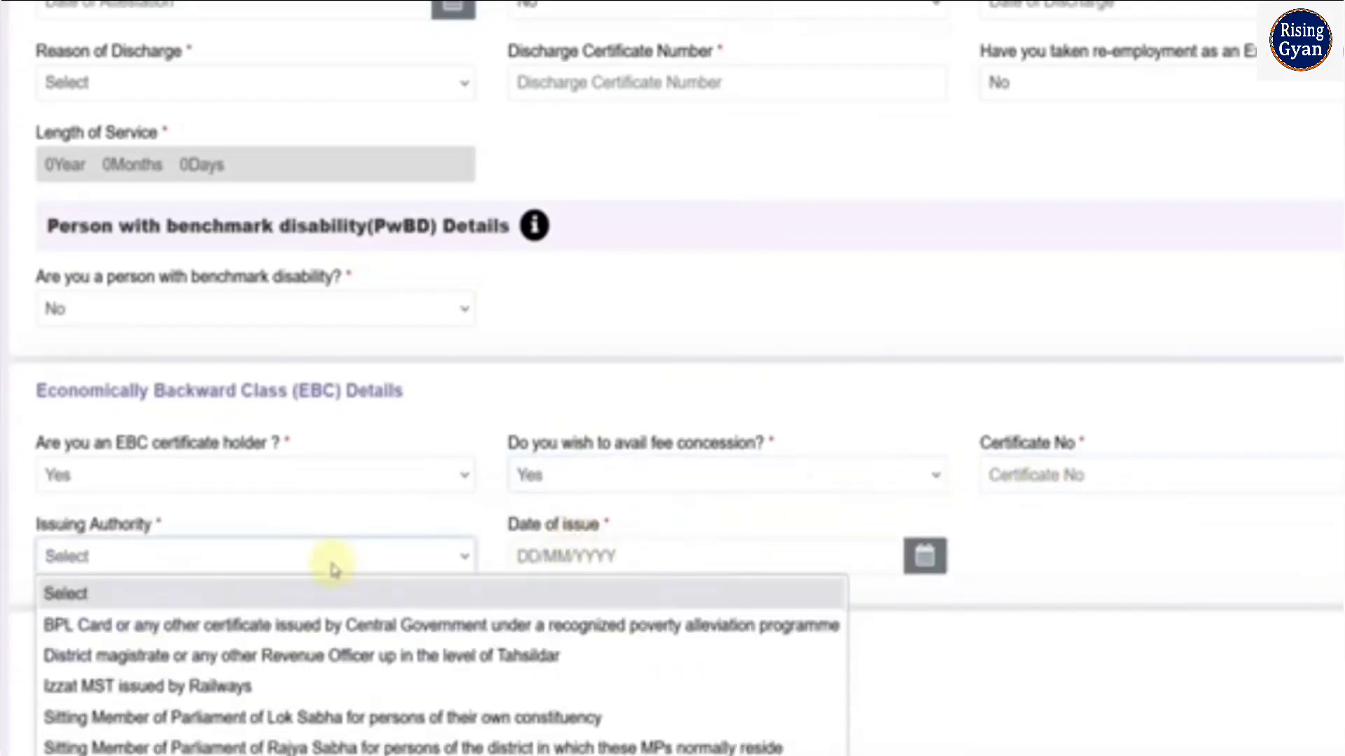
pyautogui.click(568, 556)
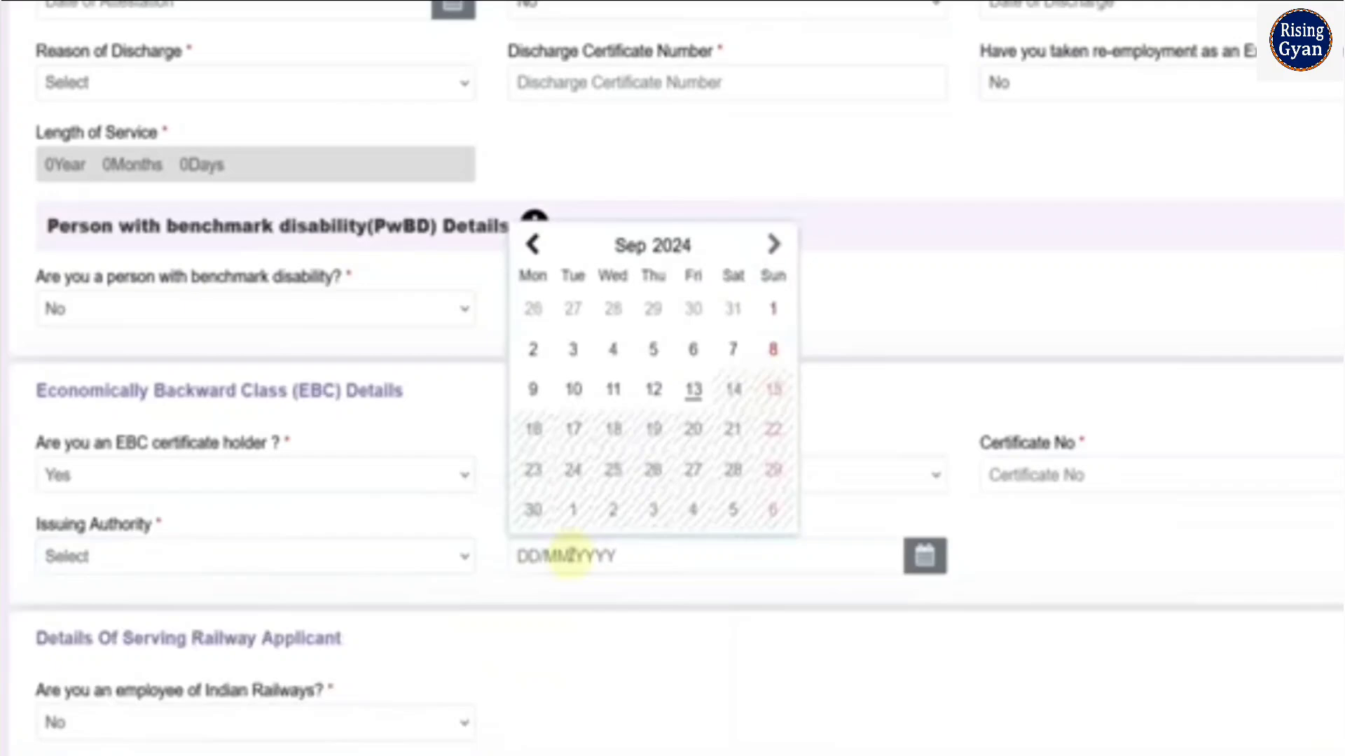
pyautogui.click(1012, 556)
pyautogui.scroll(1, 612, 599)
pyautogui.scroll(2, 611, 599)
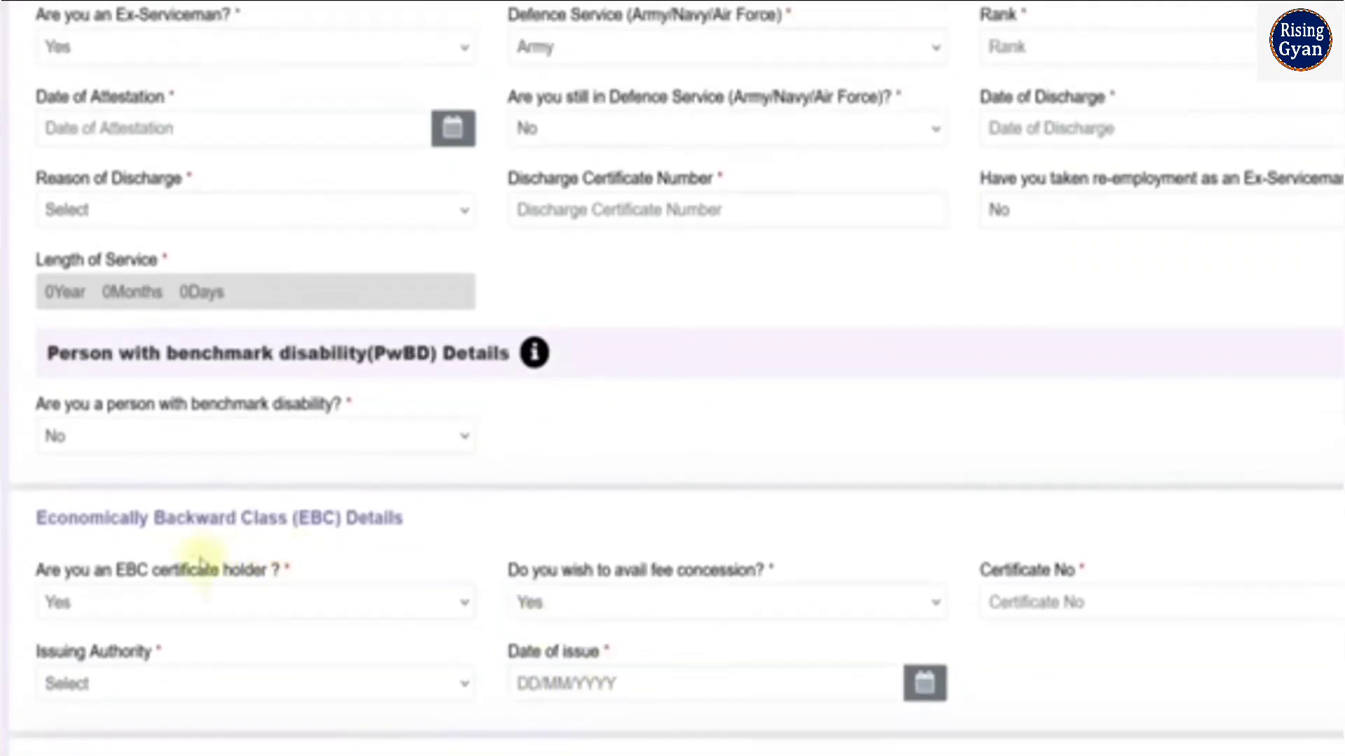
# Set the EBC certificate holder answer to No
pyautogui.click(193, 601)
pyautogui.click(140, 702)
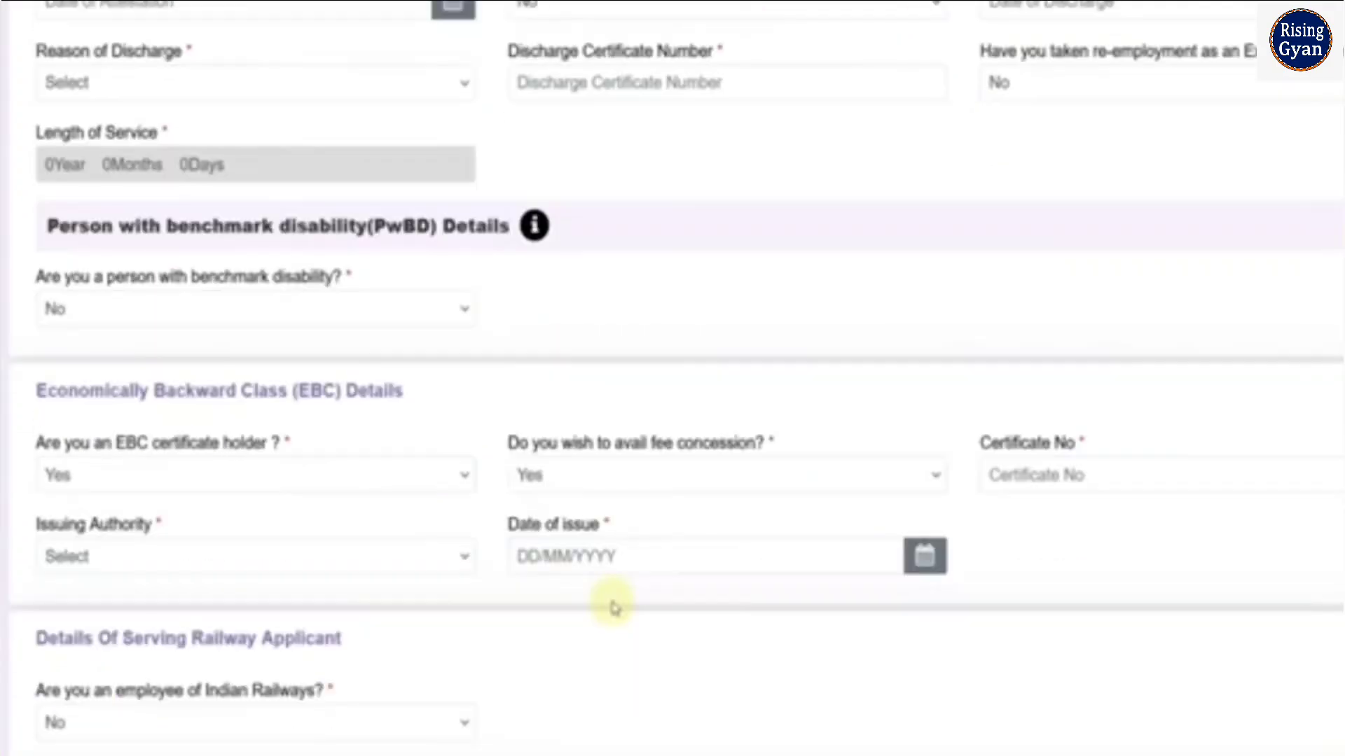
pyautogui.scroll(3, 612, 604)
pyautogui.click(194, 595)
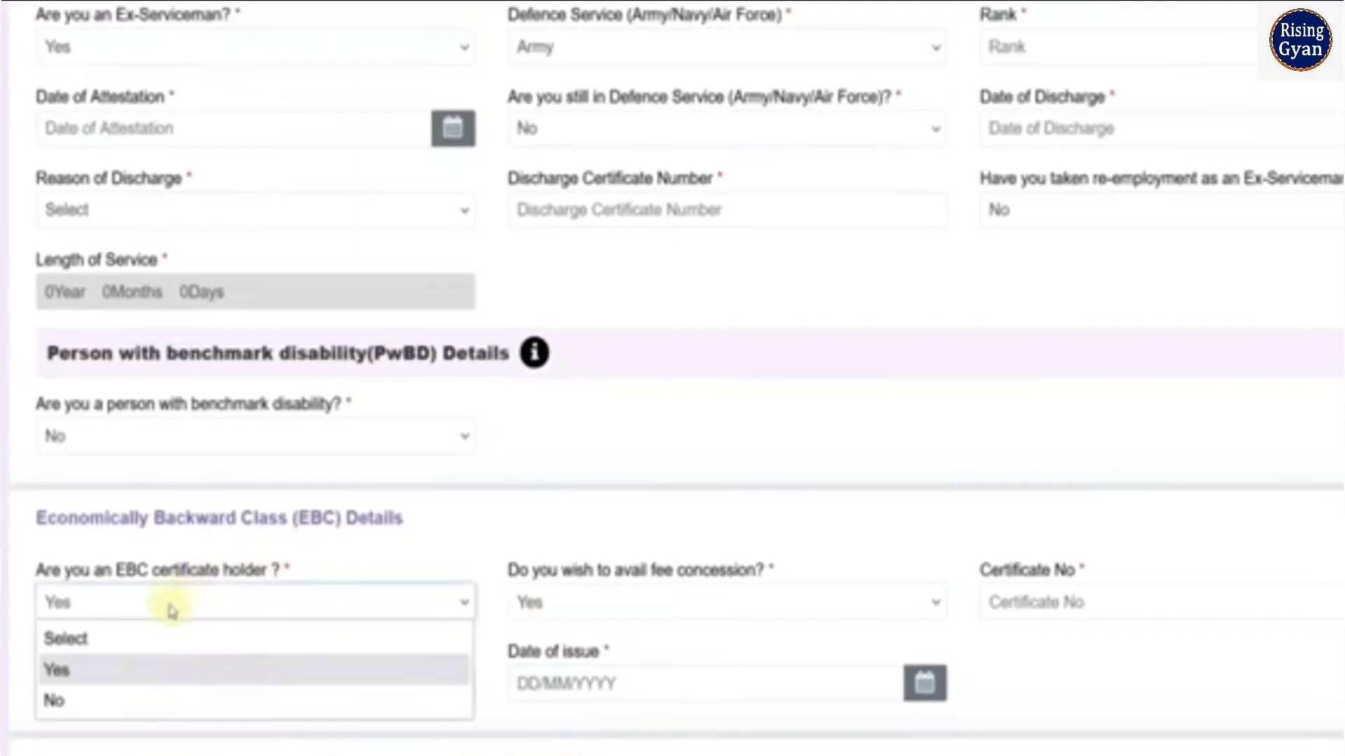
pyautogui.click(135, 702)
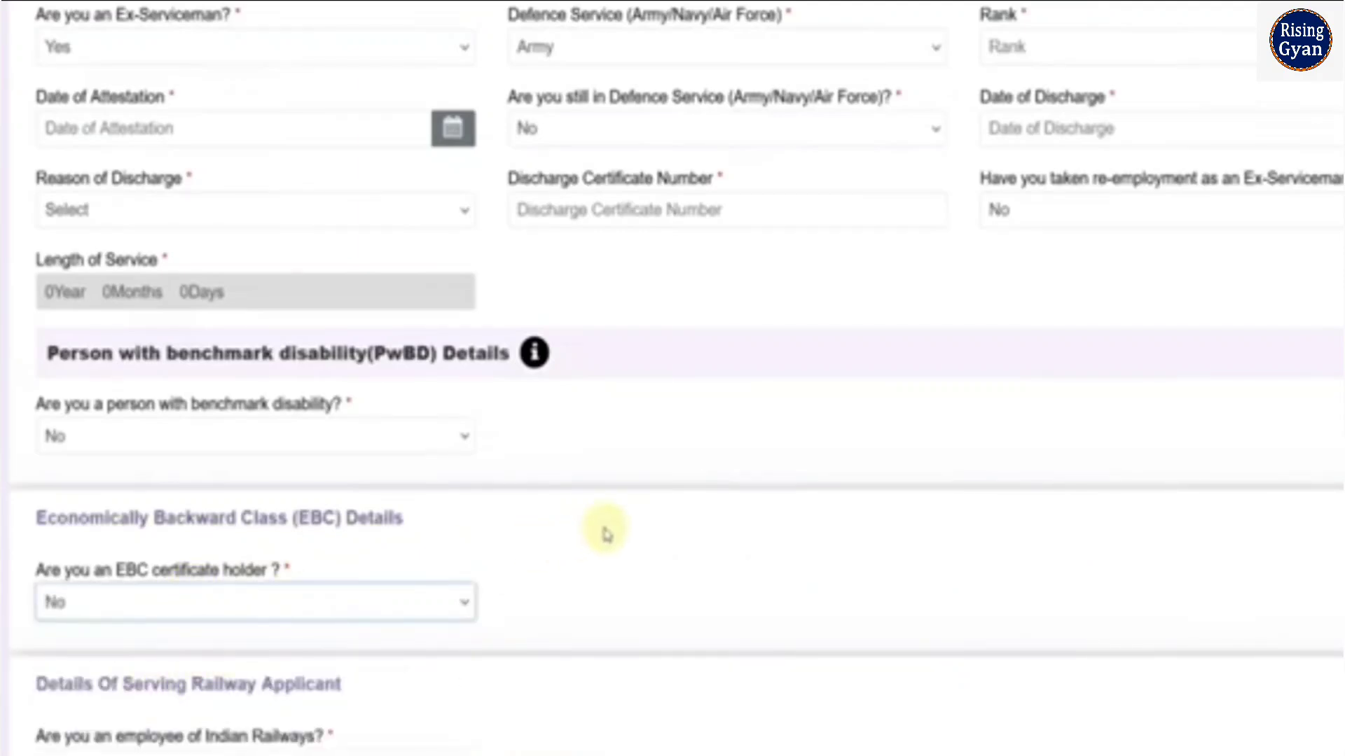
# Review the Indian Railways employee and current department options, and save the Other Details section
pyautogui.scroll(-8, 603, 535)
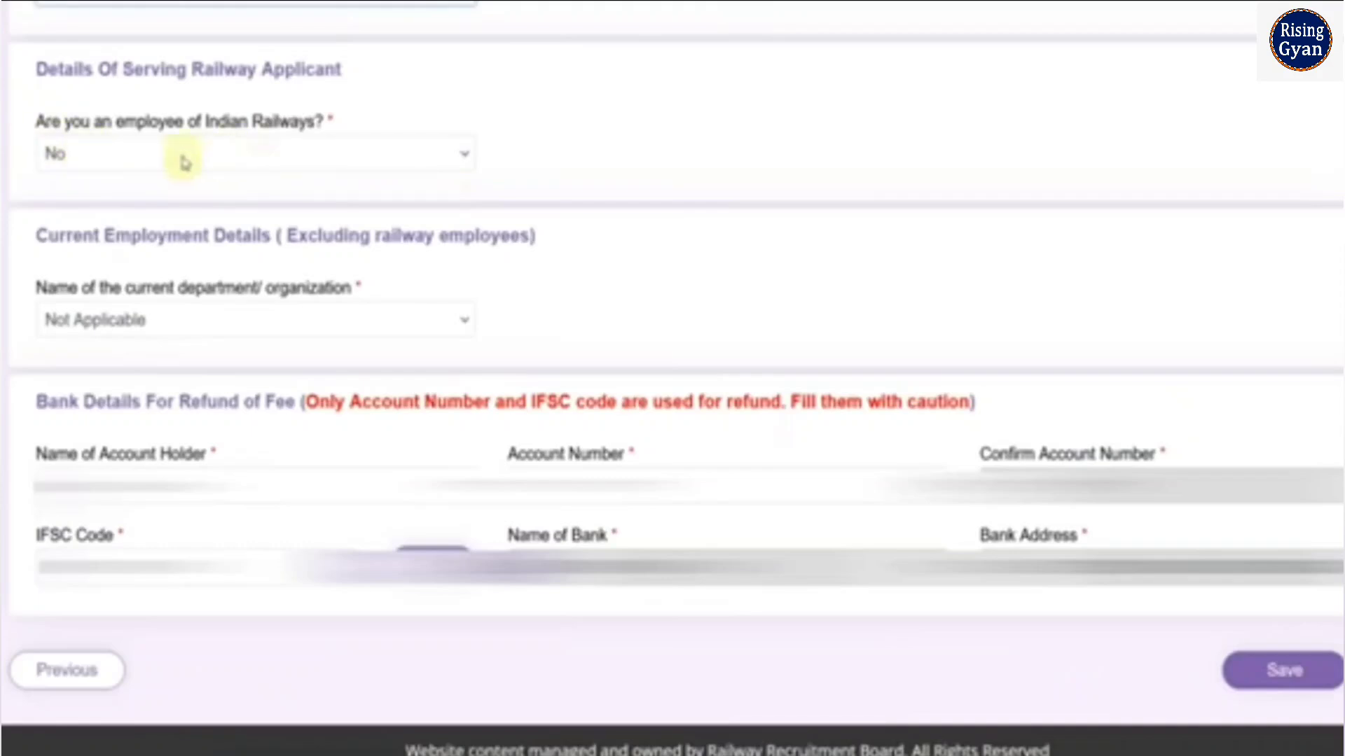
pyautogui.click(205, 156)
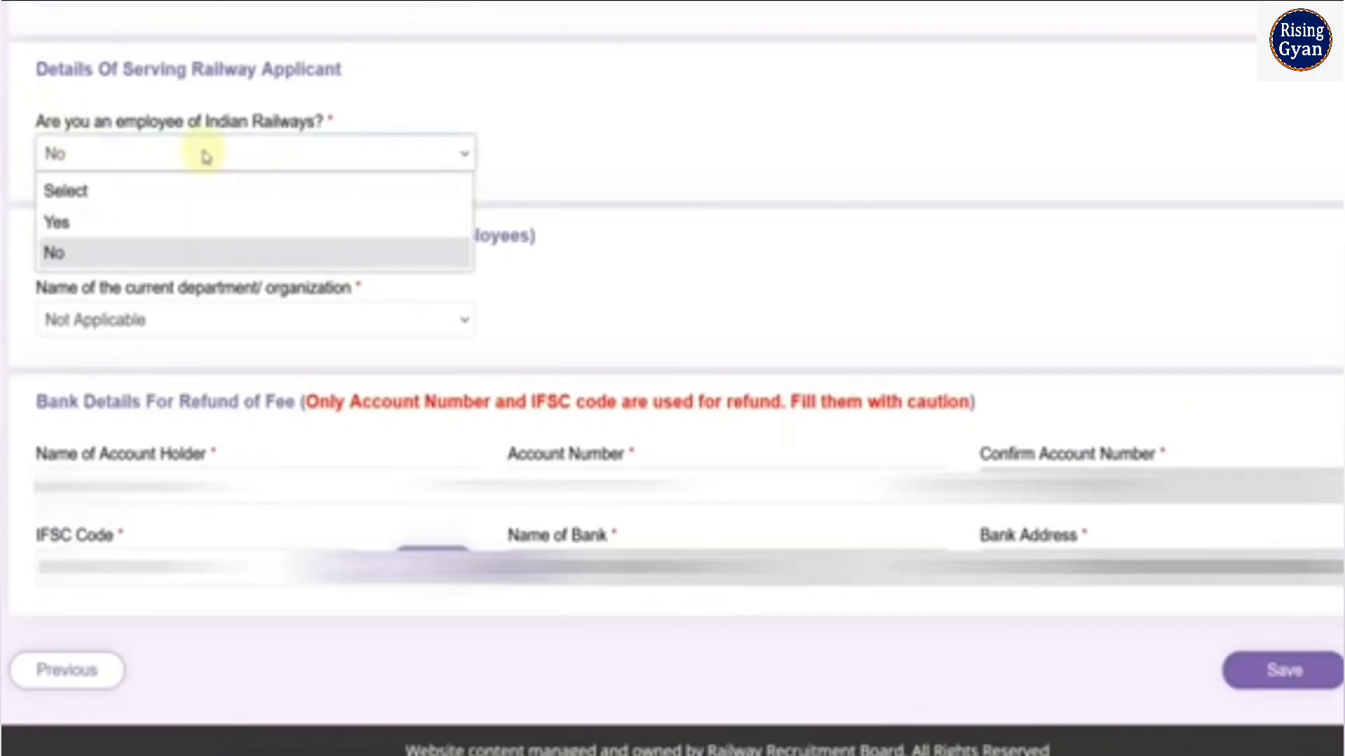
pyautogui.click(505, 112)
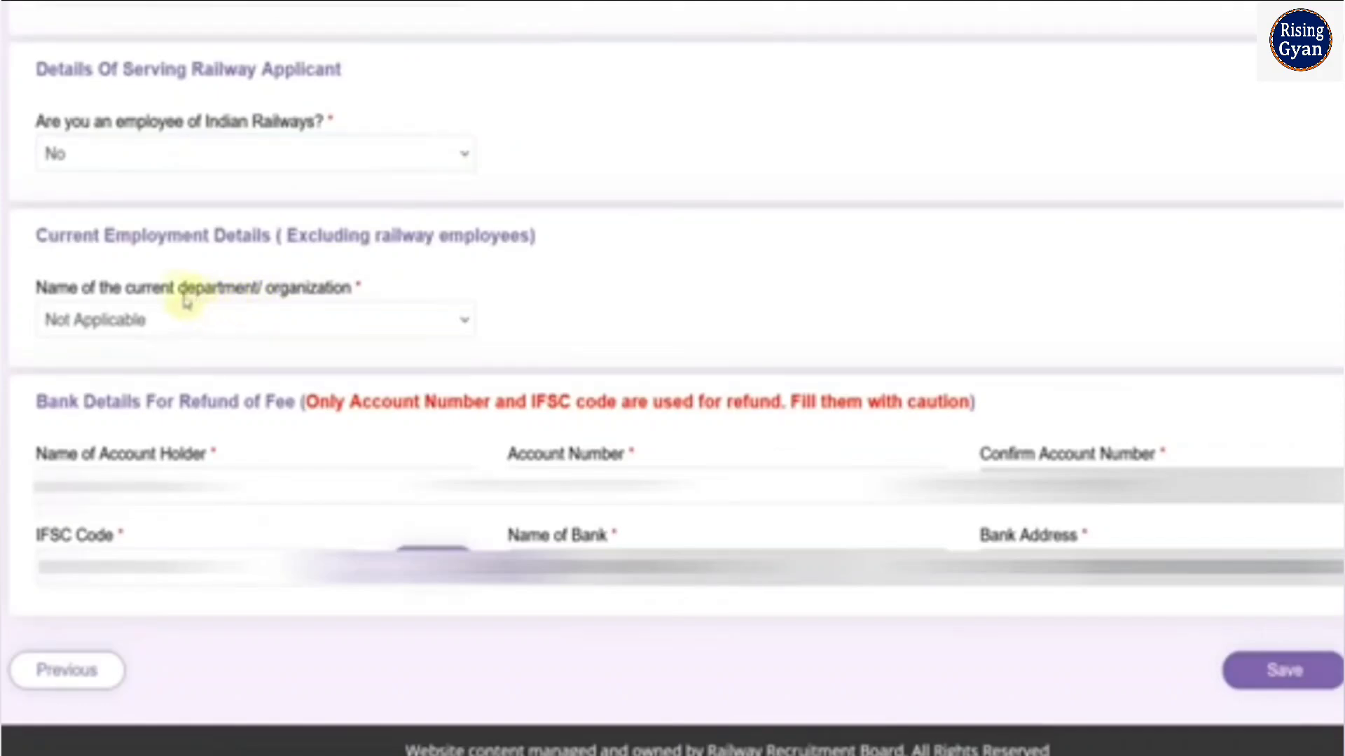
pyautogui.click(318, 317)
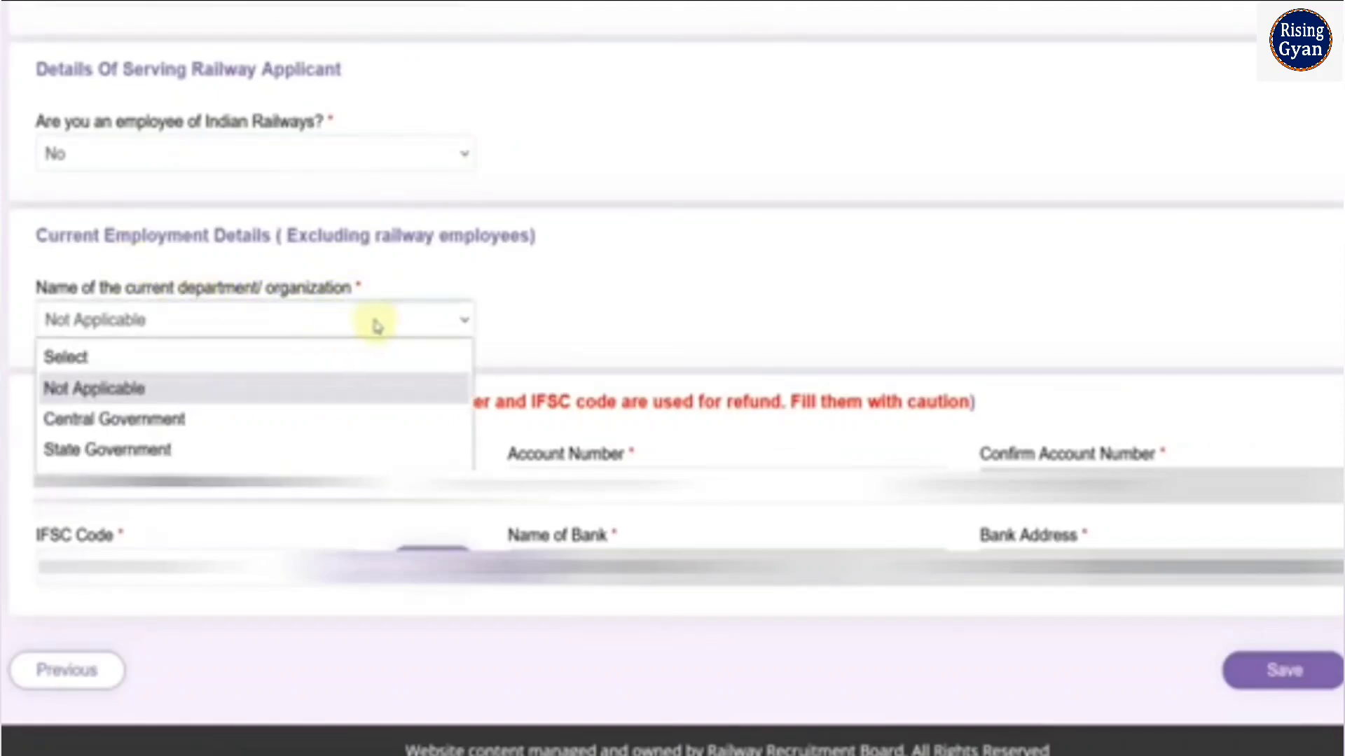
pyautogui.click(579, 302)
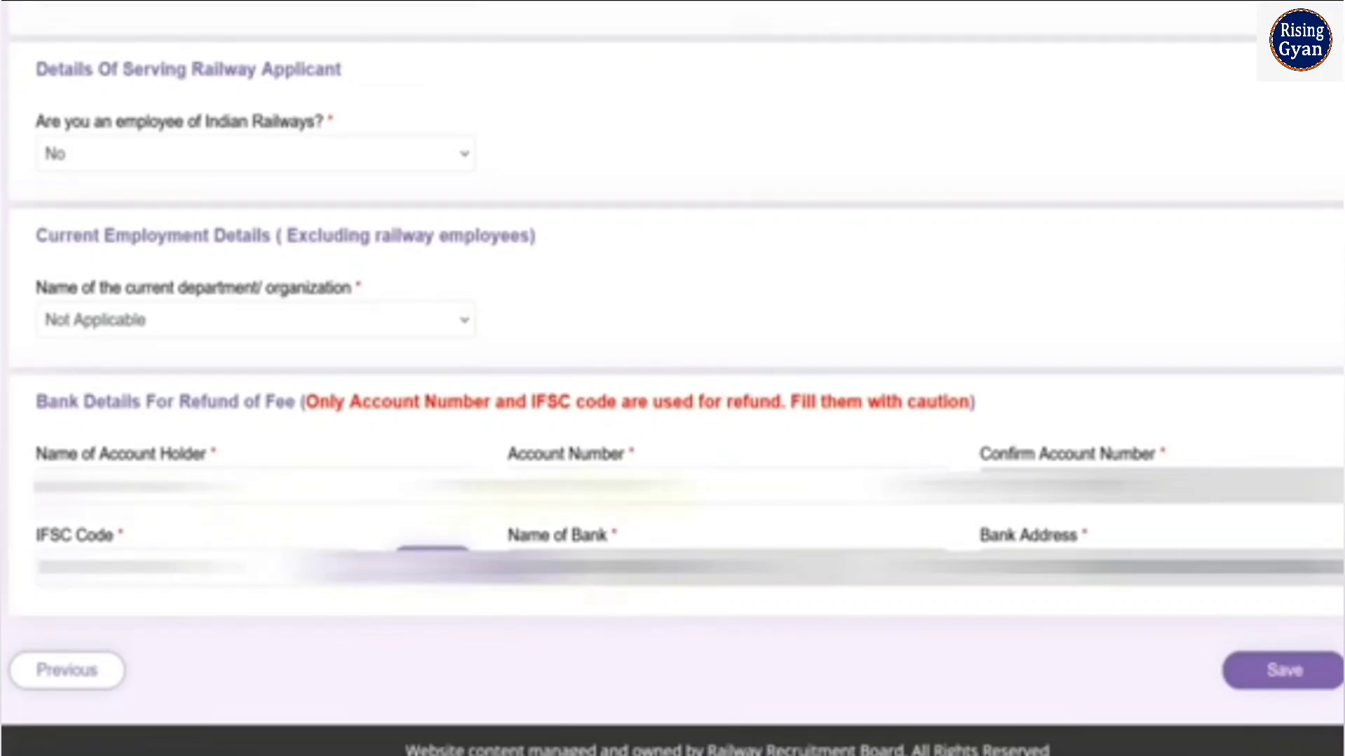
pyautogui.click(1282, 674)
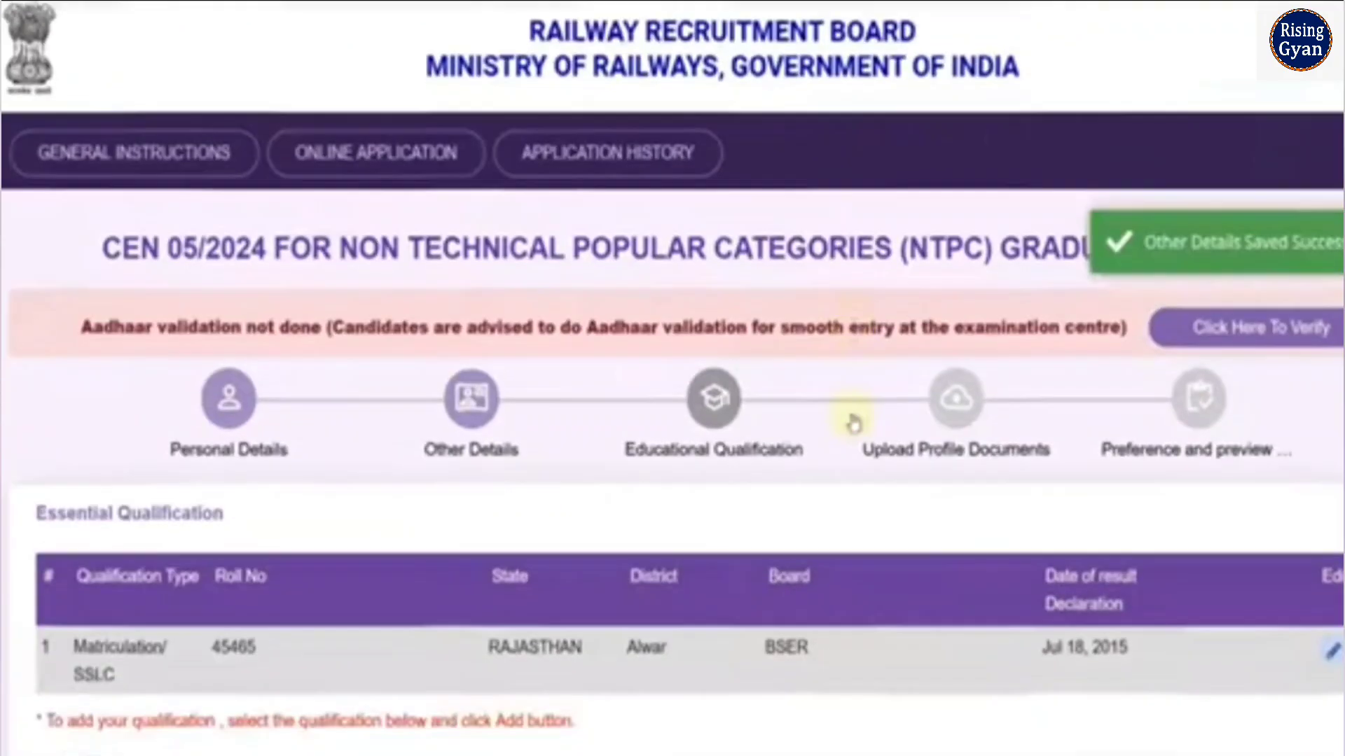
# Check the qualification choices under Essential Qualification and open the Matriculation/SSLC entry for editing
pyautogui.scroll(-3, 851, 413)
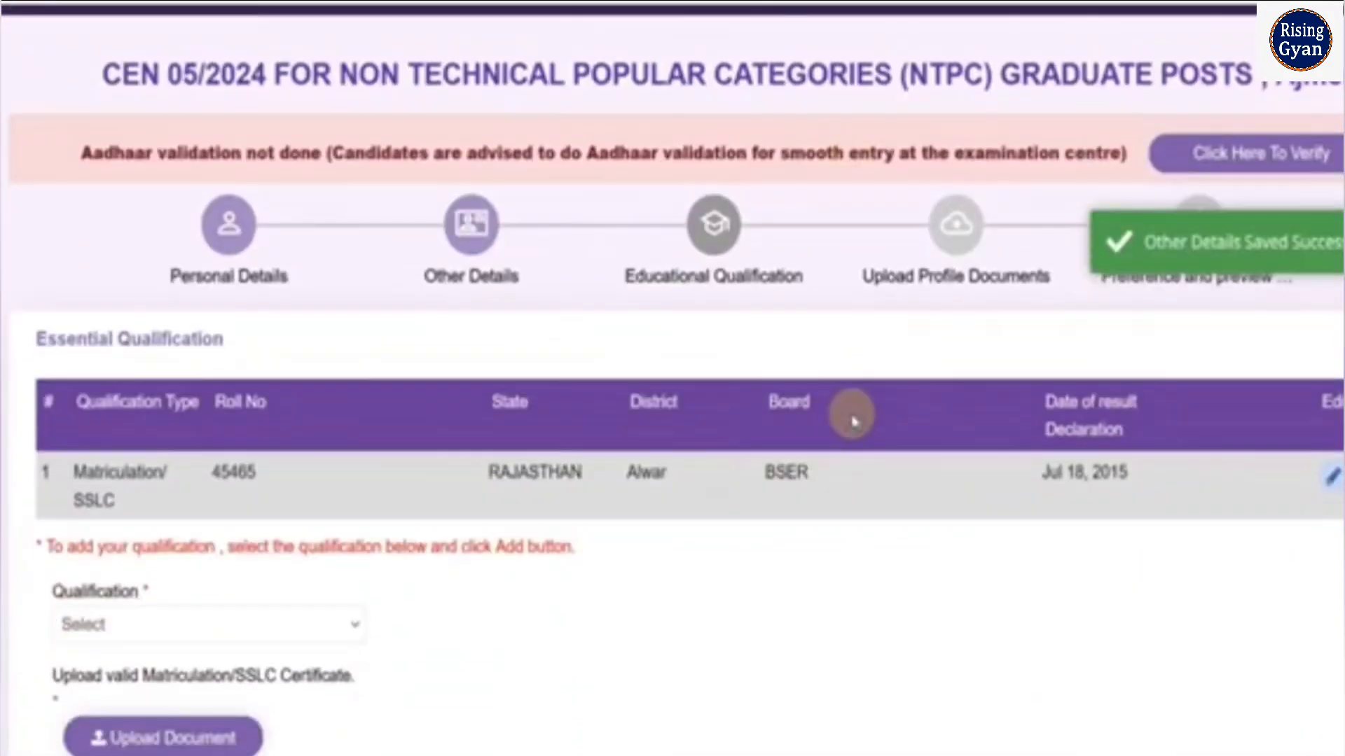
pyautogui.scroll(-2, 851, 417)
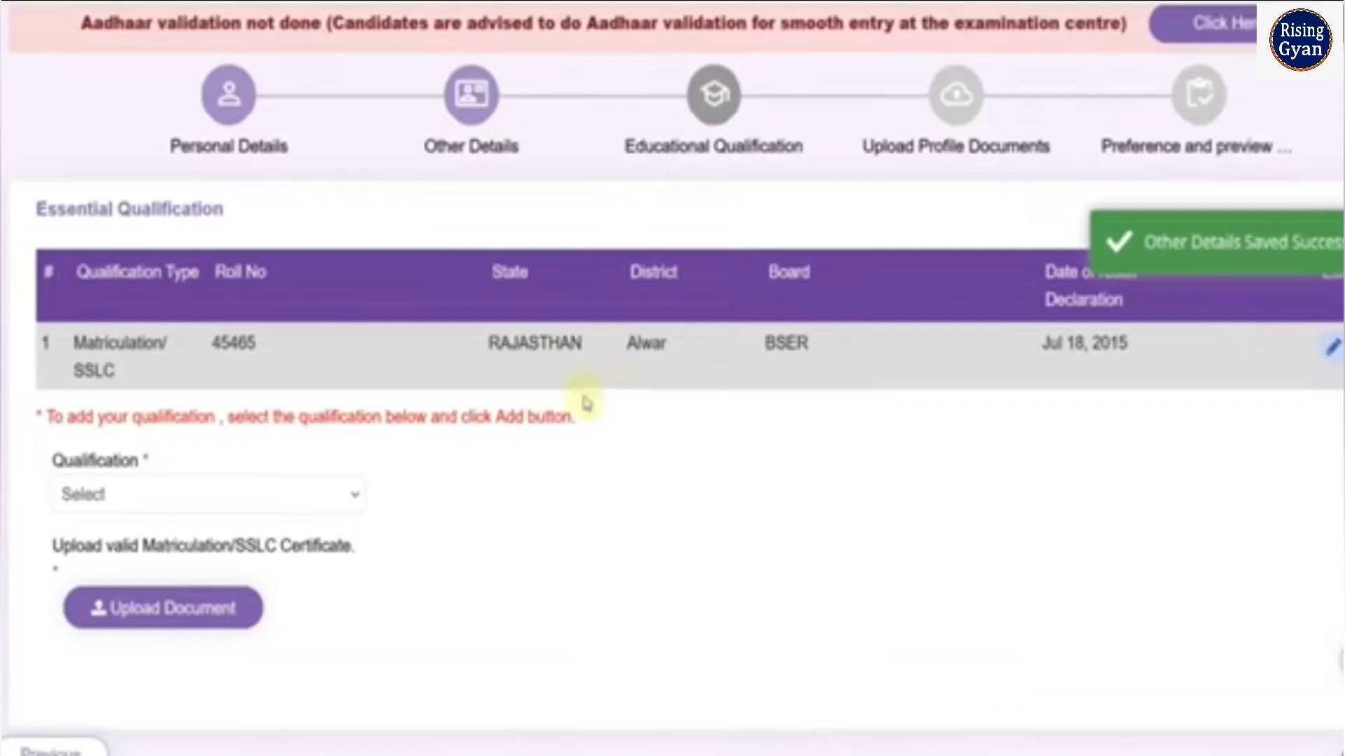
pyautogui.scroll(-1, 416, 434)
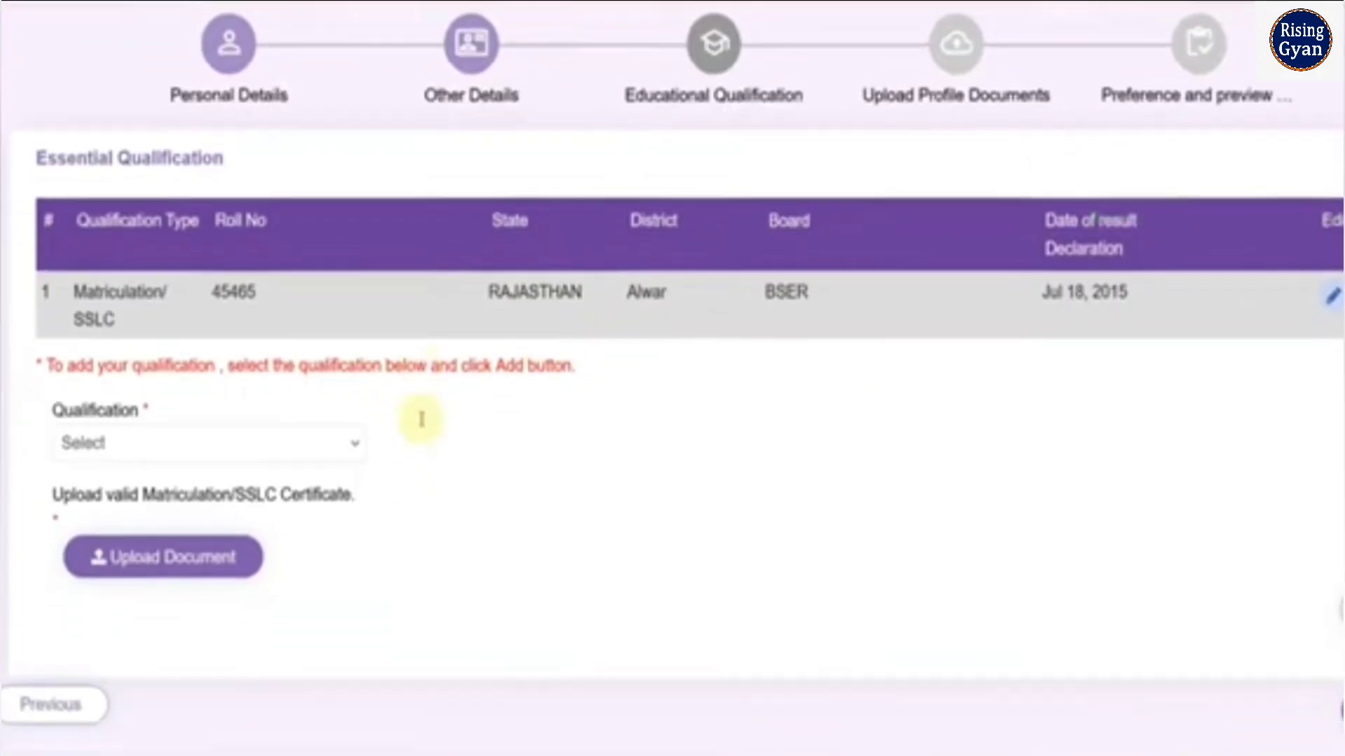
pyautogui.click(322, 423)
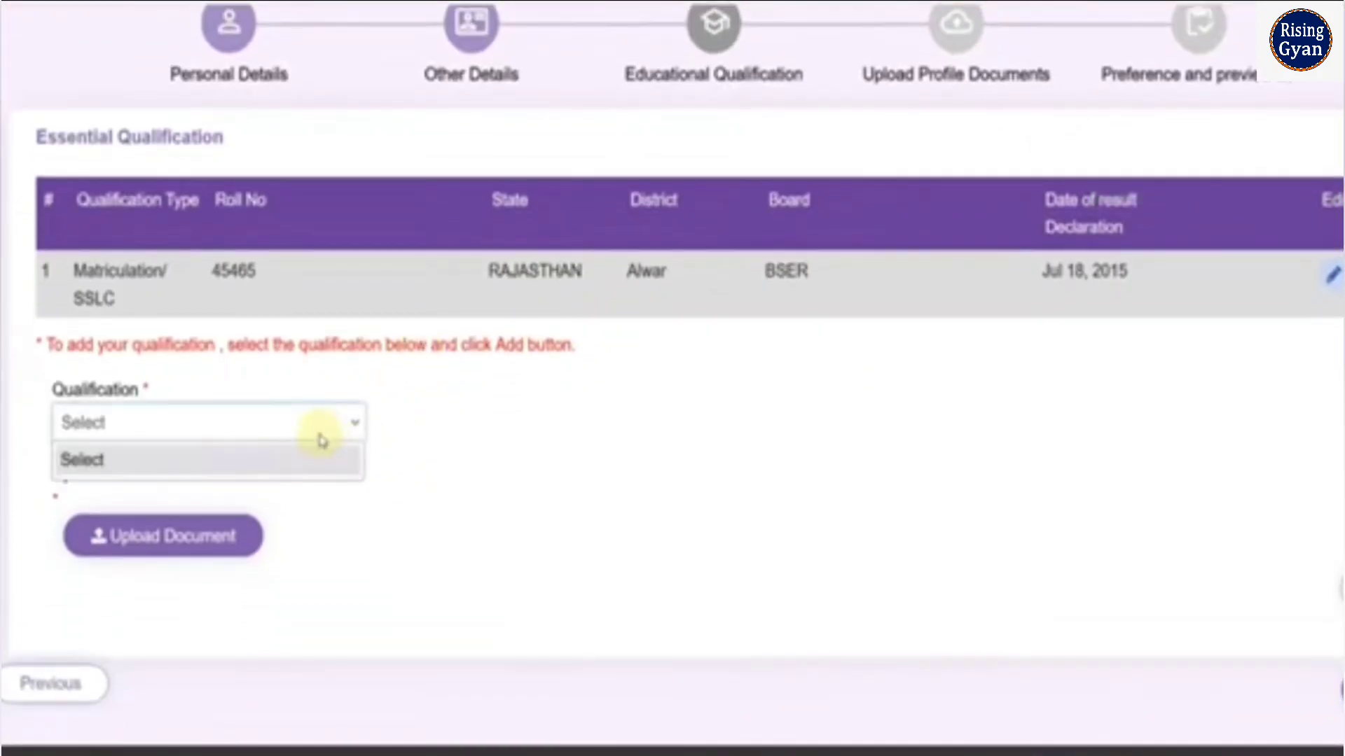
pyautogui.click(419, 424)
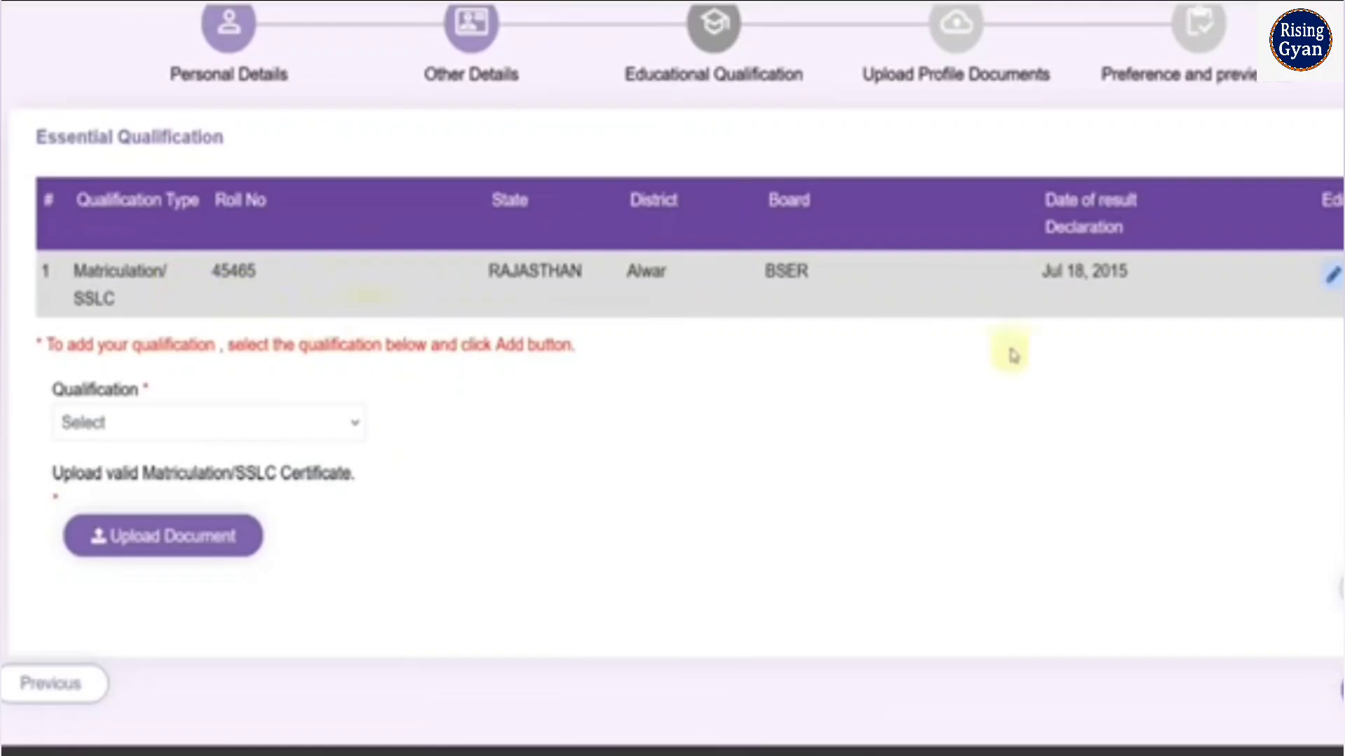
pyautogui.click(1329, 290)
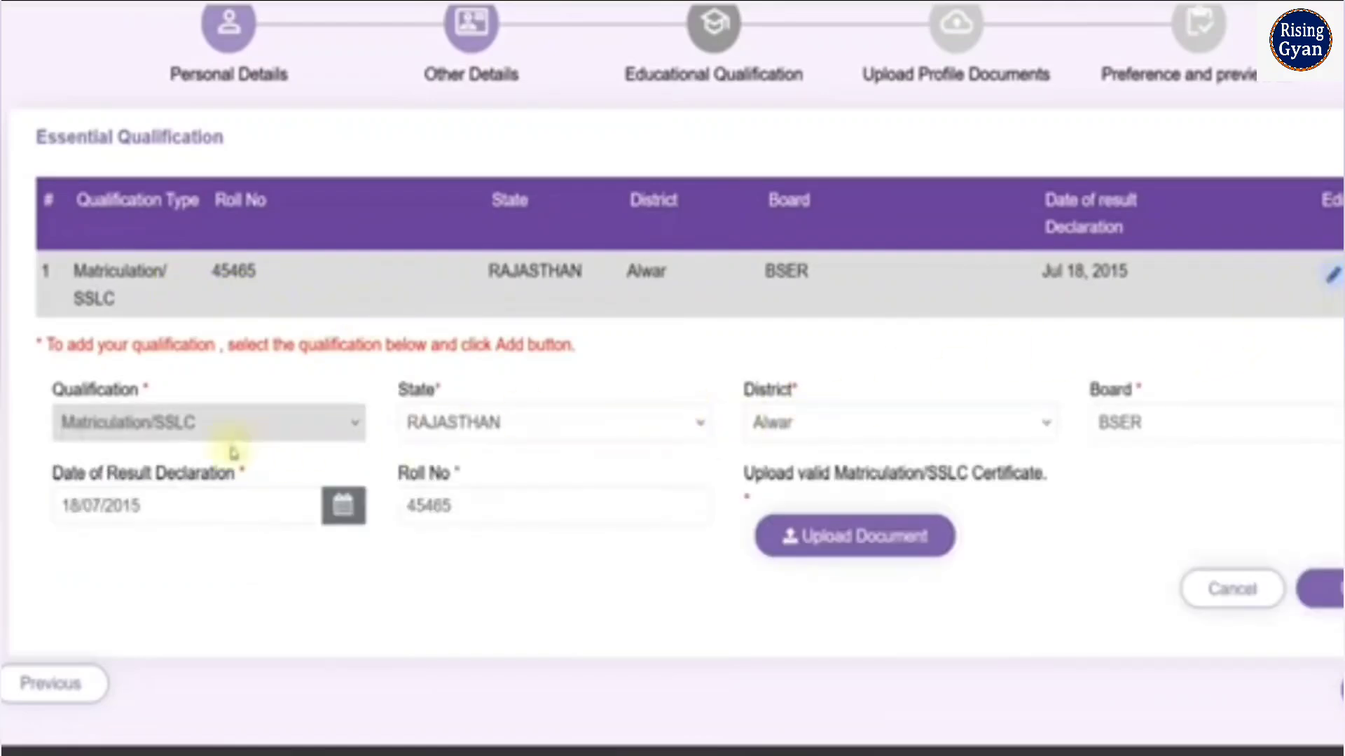
# Examine the state, district, board and date of result declaration fields of the Matriculation/SSLC entry
pyautogui.click(448, 422)
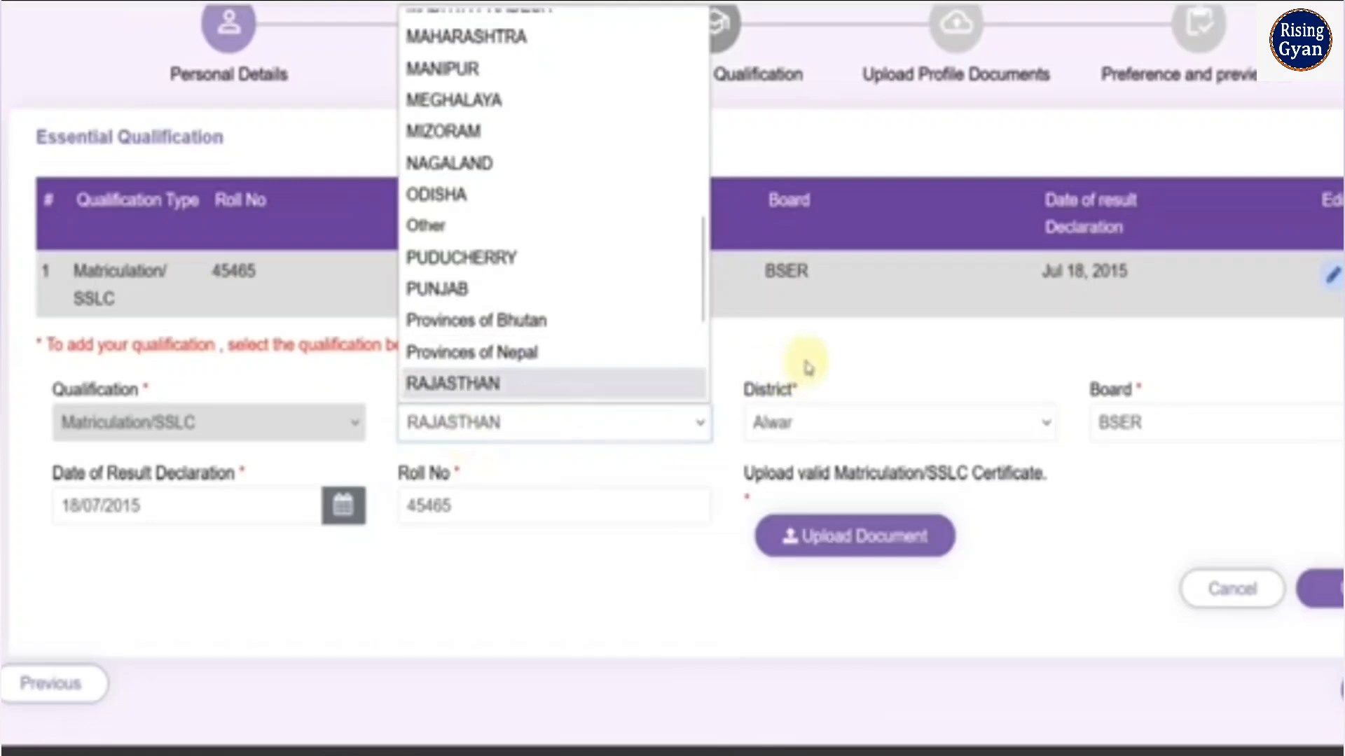
pyautogui.click(809, 416)
pyautogui.click(816, 423)
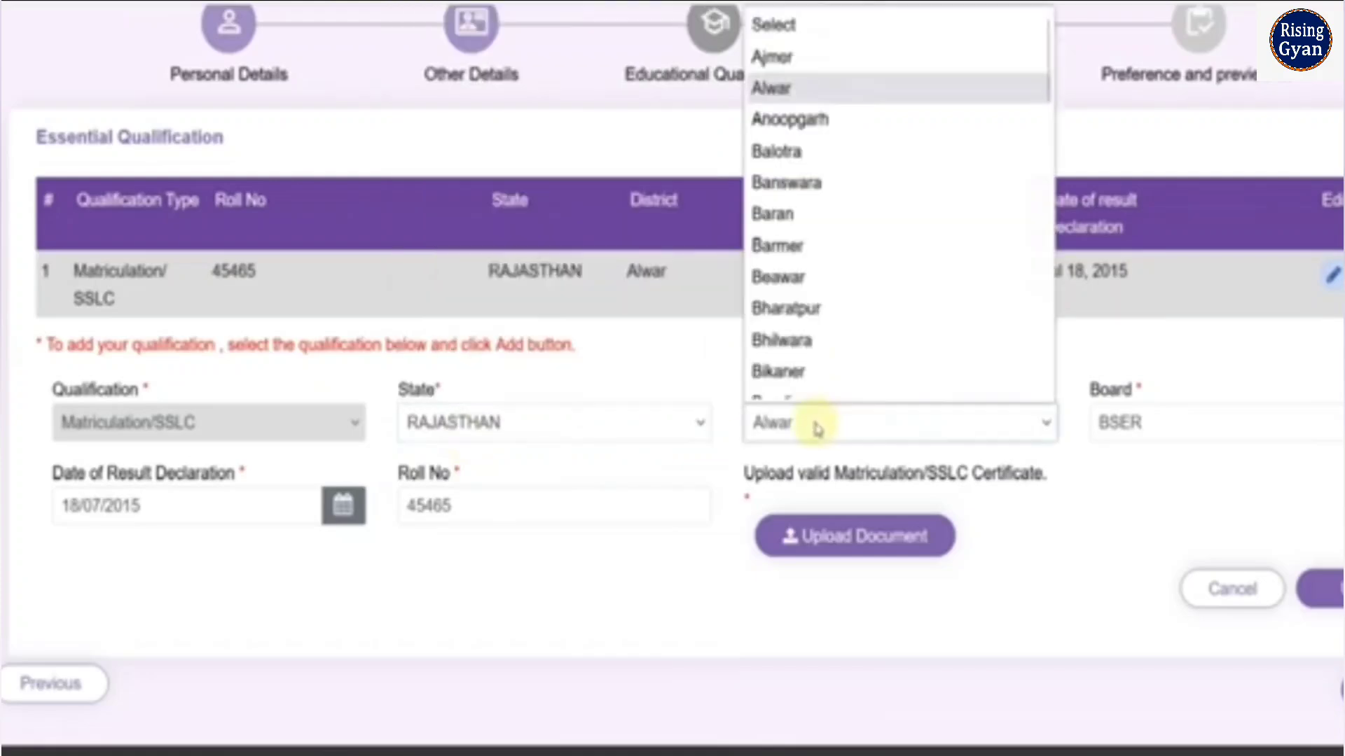
pyautogui.click(689, 370)
pyautogui.click(1127, 431)
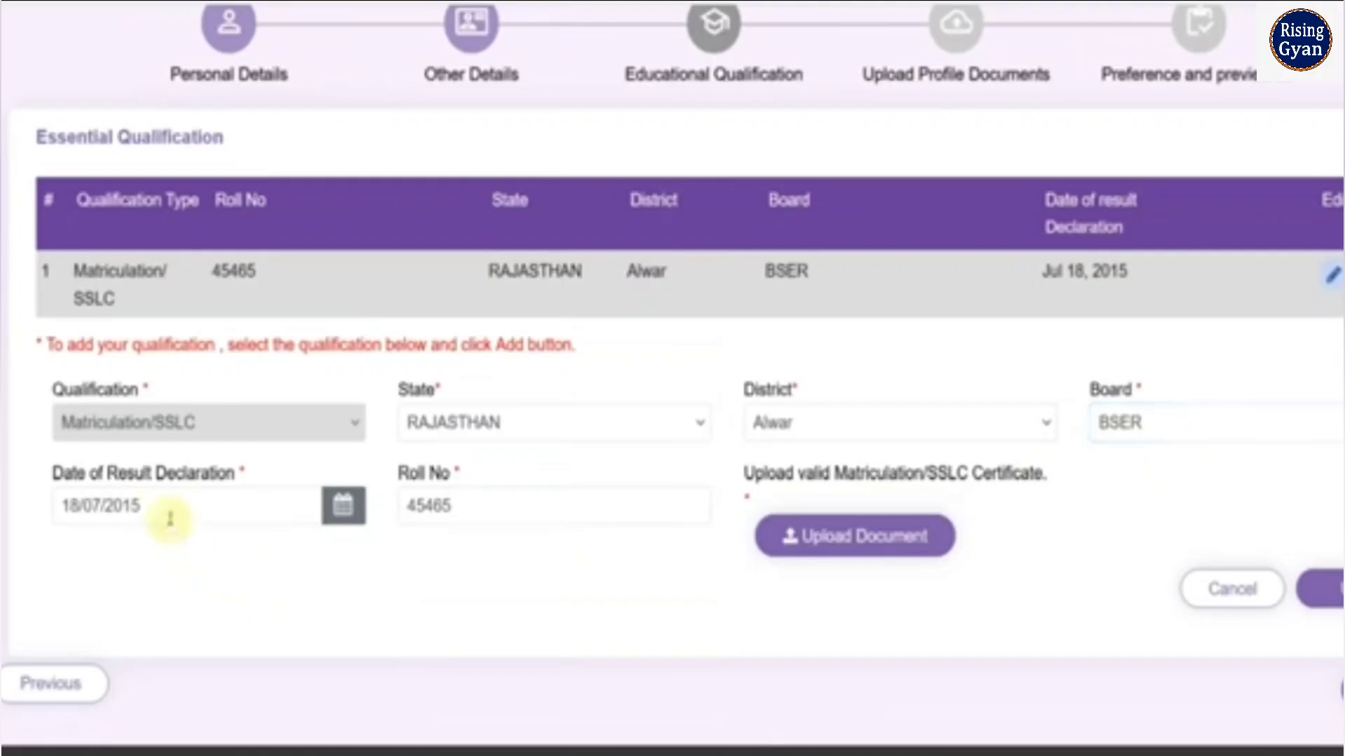
pyautogui.click(170, 518)
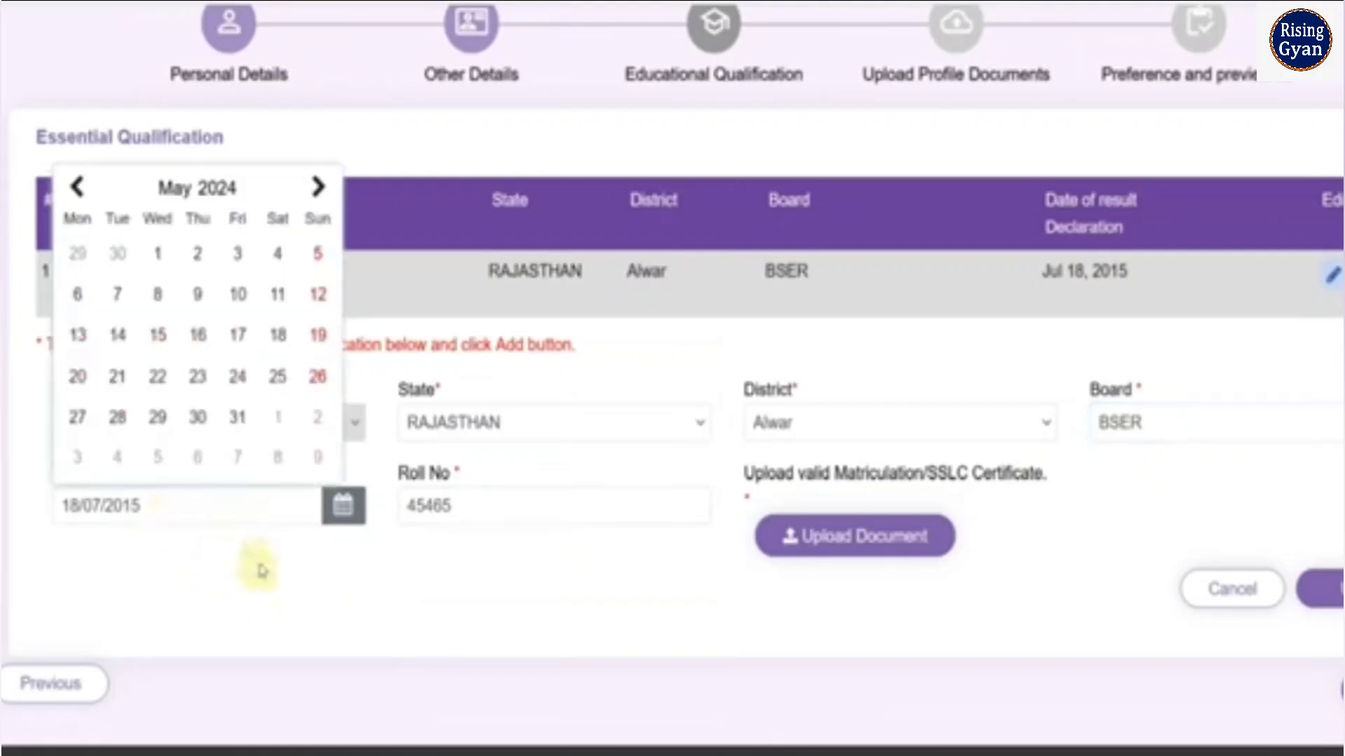
pyautogui.click(291, 579)
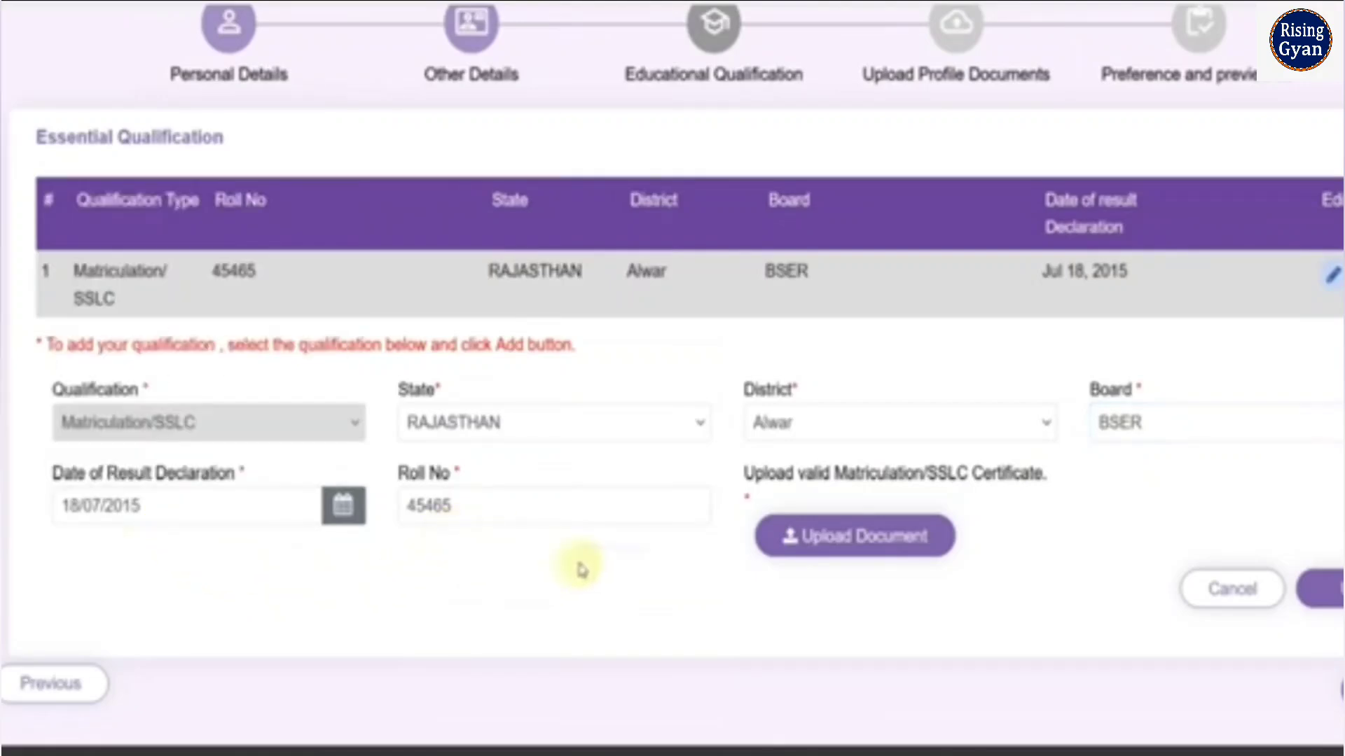
# Upload 10th.pdf as the Matriculation/SSLC certificate and update the qualification entry
pyautogui.click(923, 539)
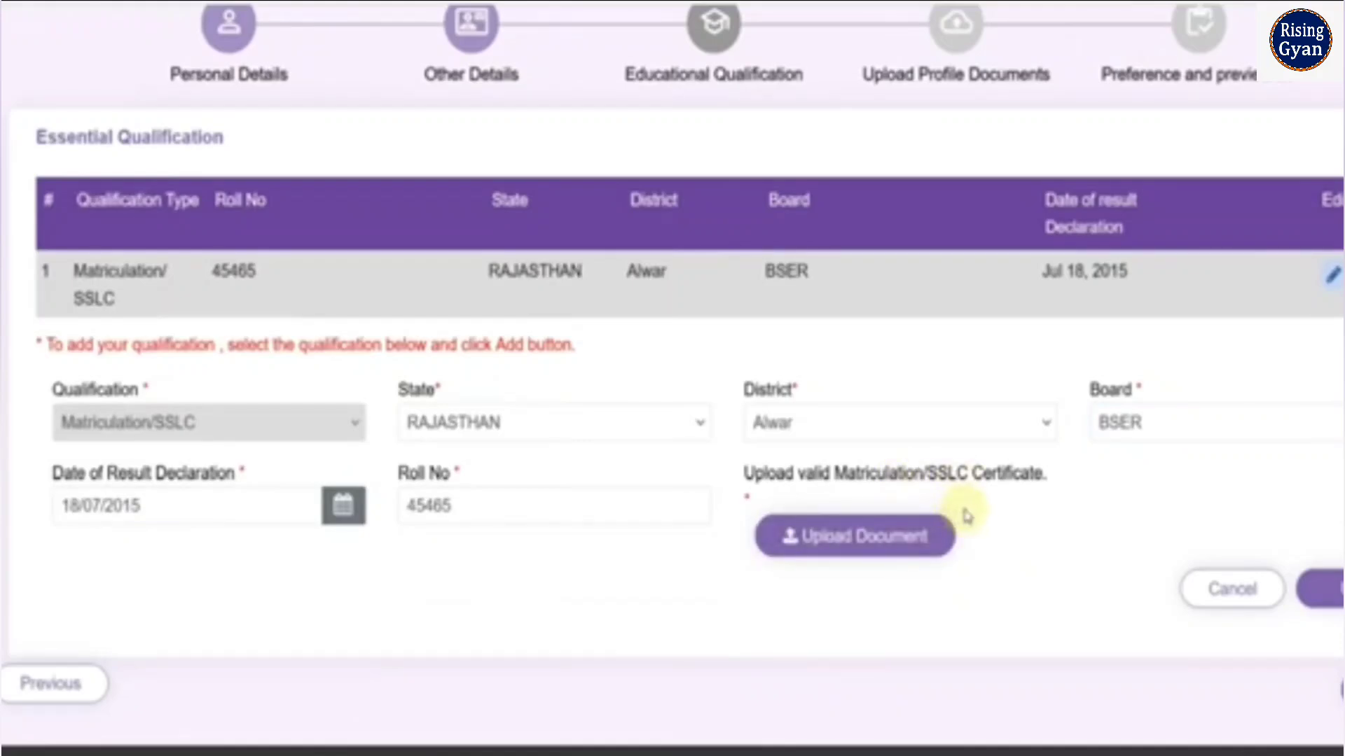
pyautogui.click(886, 553)
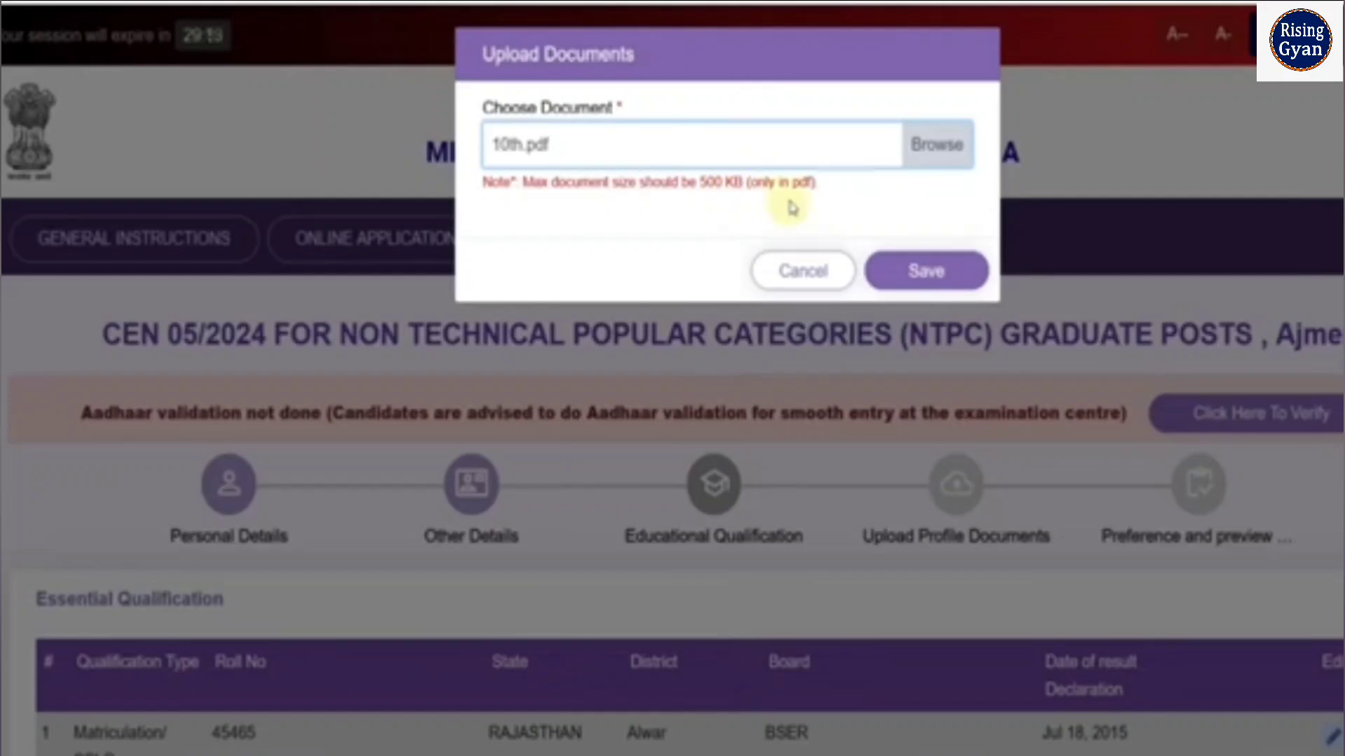
pyautogui.click(925, 275)
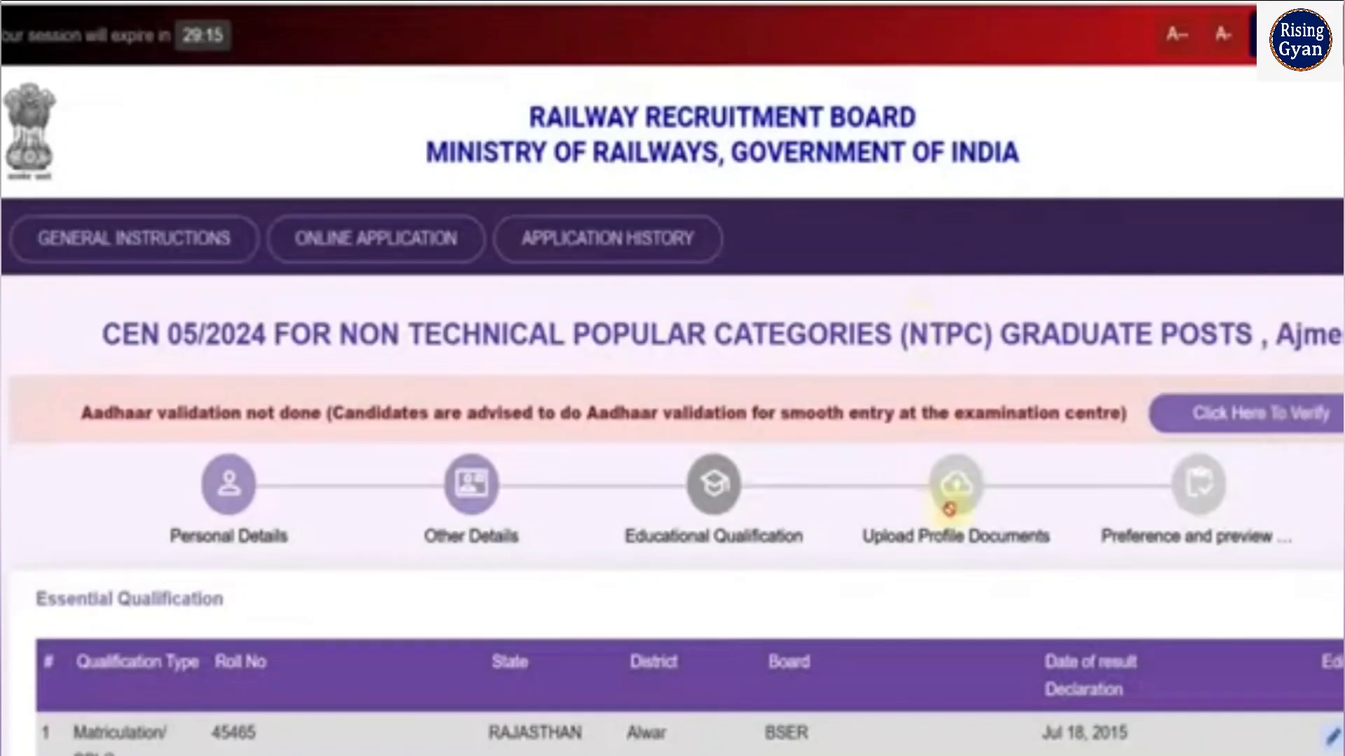
pyautogui.scroll(-5, 956, 483)
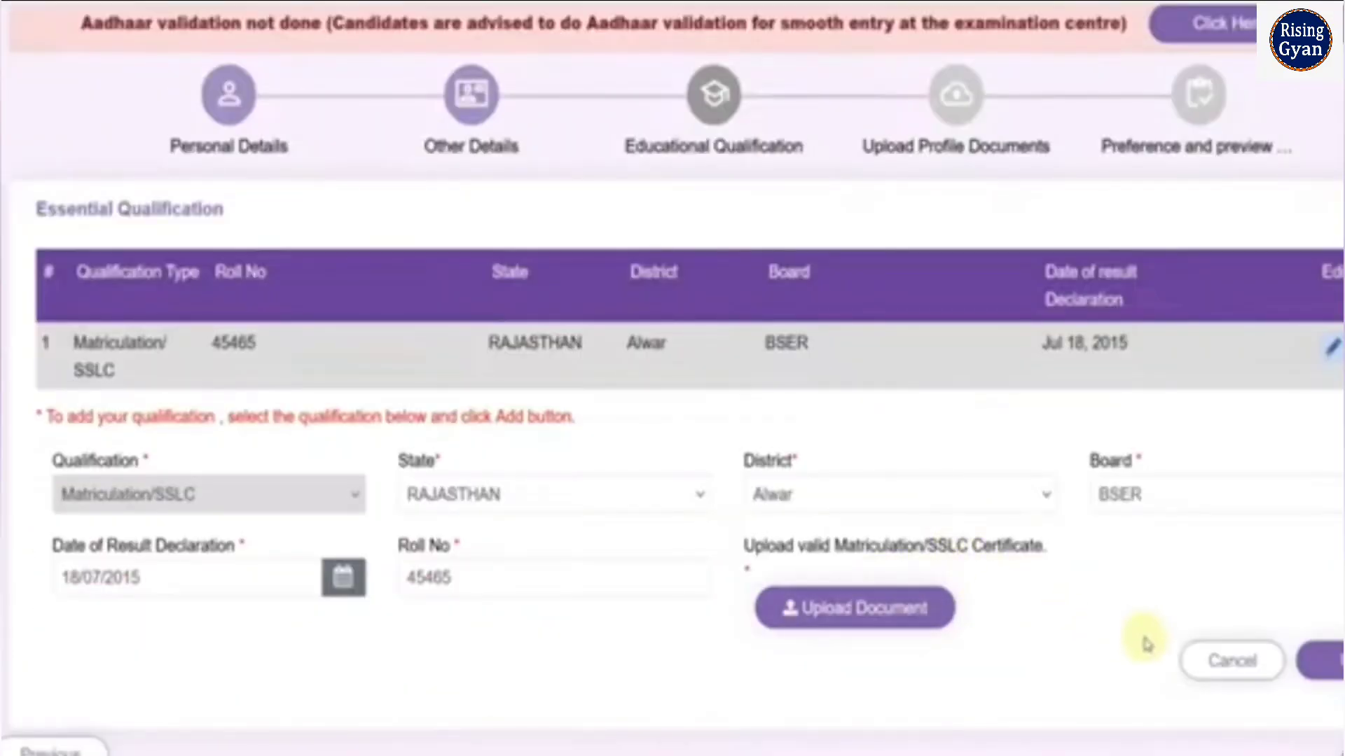
pyautogui.click(1320, 675)
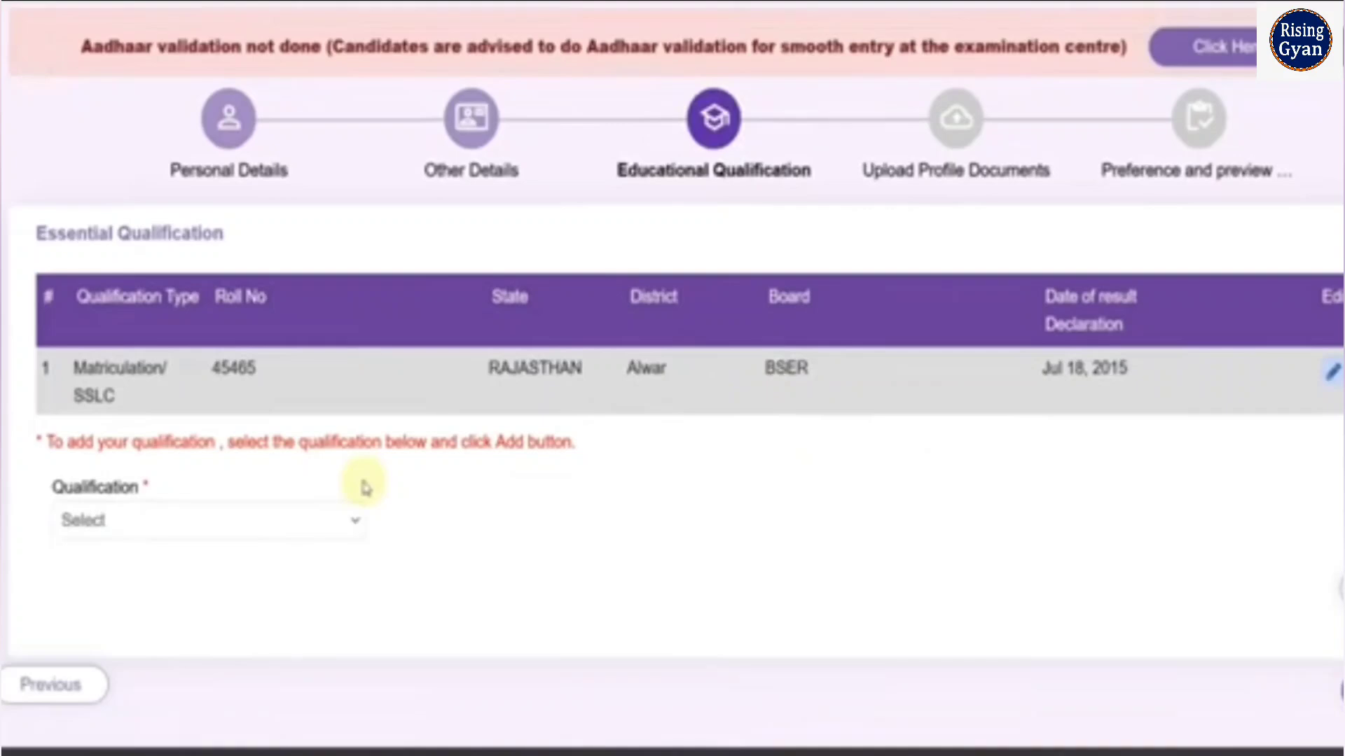
# Choose Bachelor degree as the next qualification to add
pyautogui.click(293, 526)
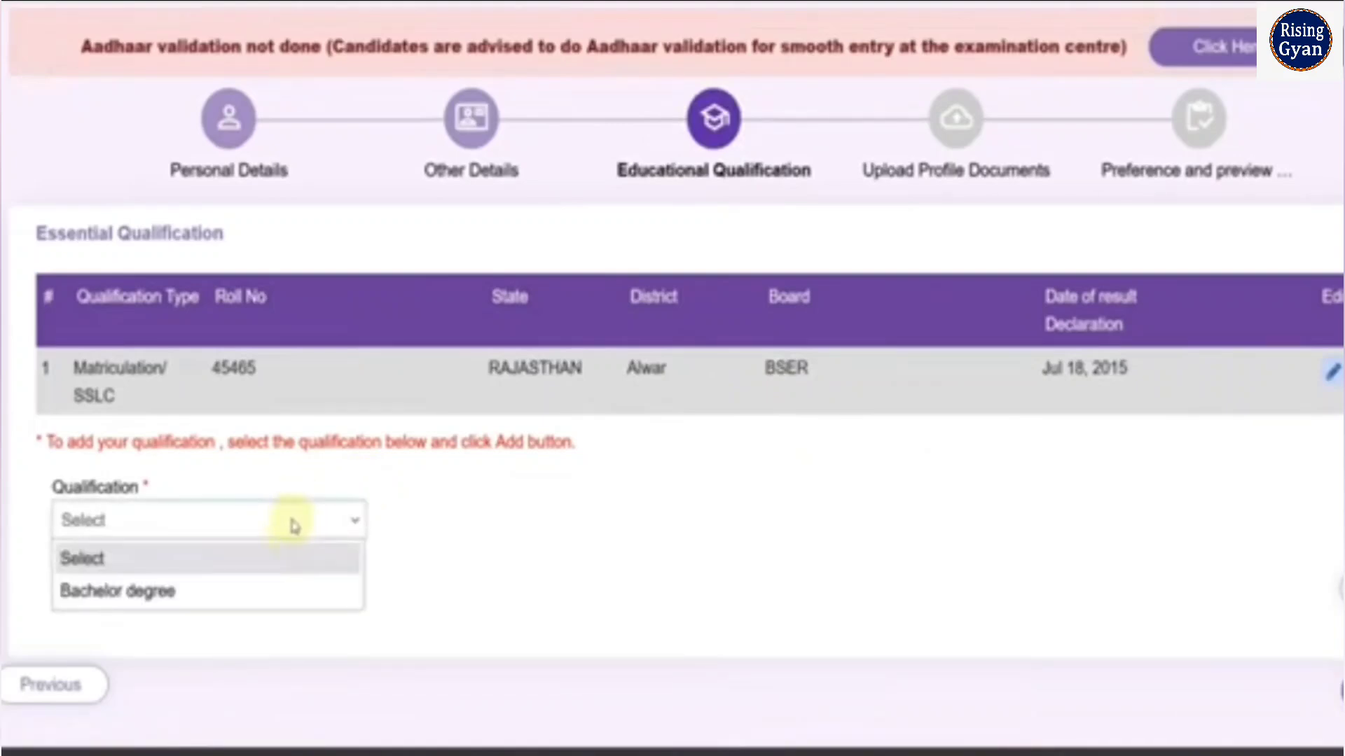
pyautogui.click(258, 593)
pyautogui.scroll(-2, 483, 553)
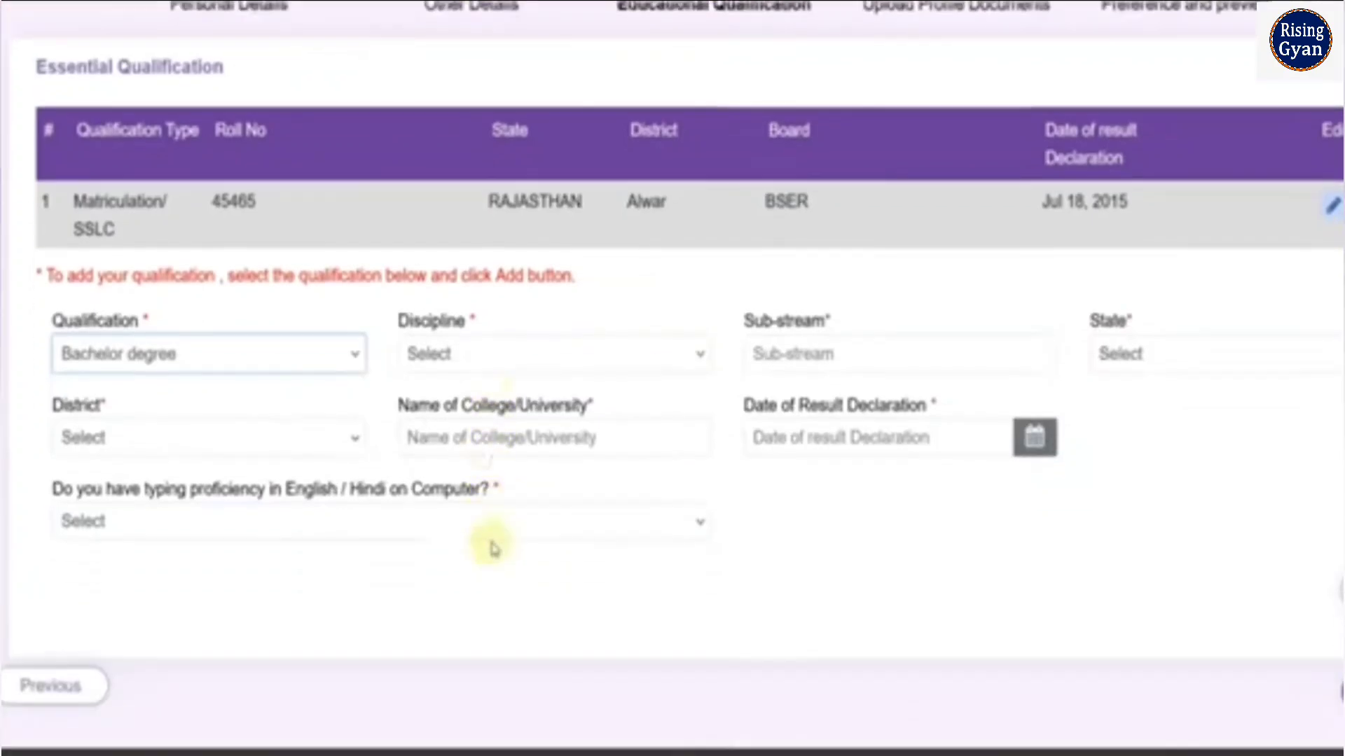
# Set the degree's discipline to Bachelor degree and enter MECHANICAL ENGINEERING as the sub-stream
pyautogui.click(462, 353)
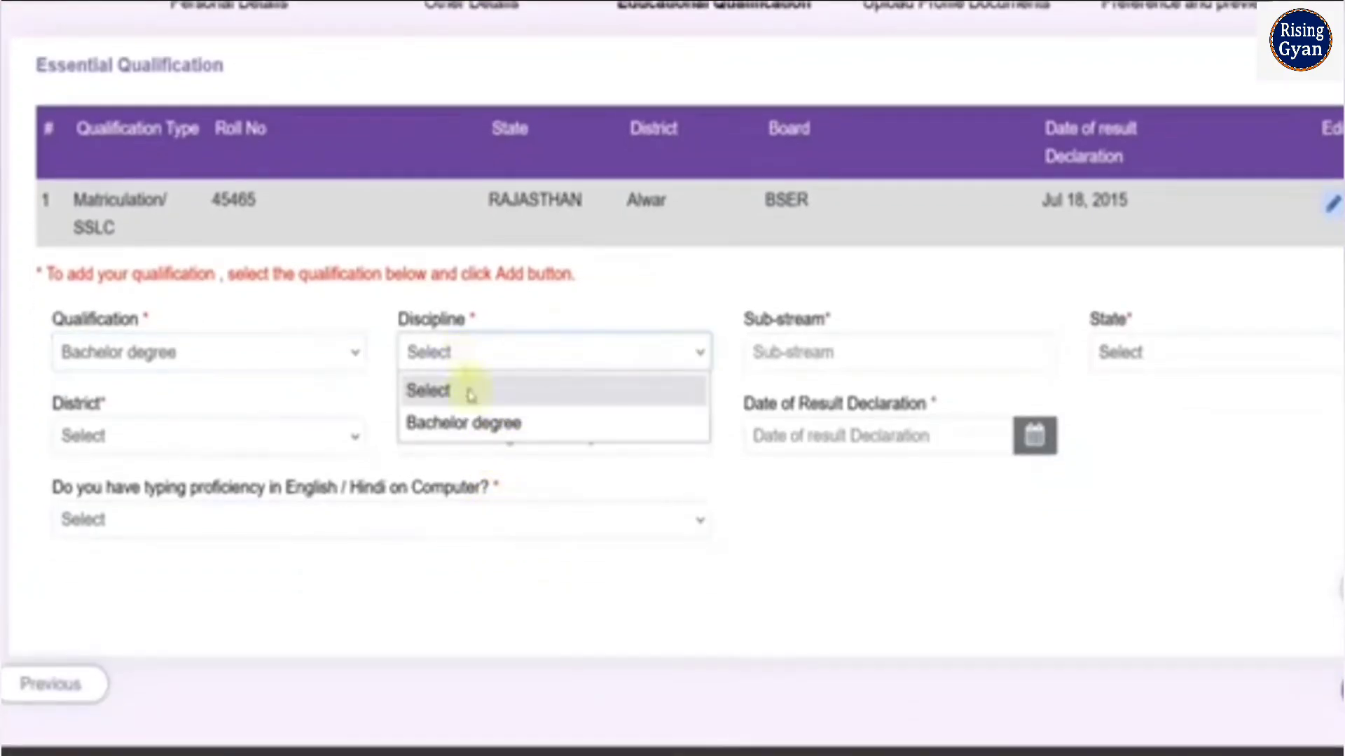
pyautogui.click(483, 428)
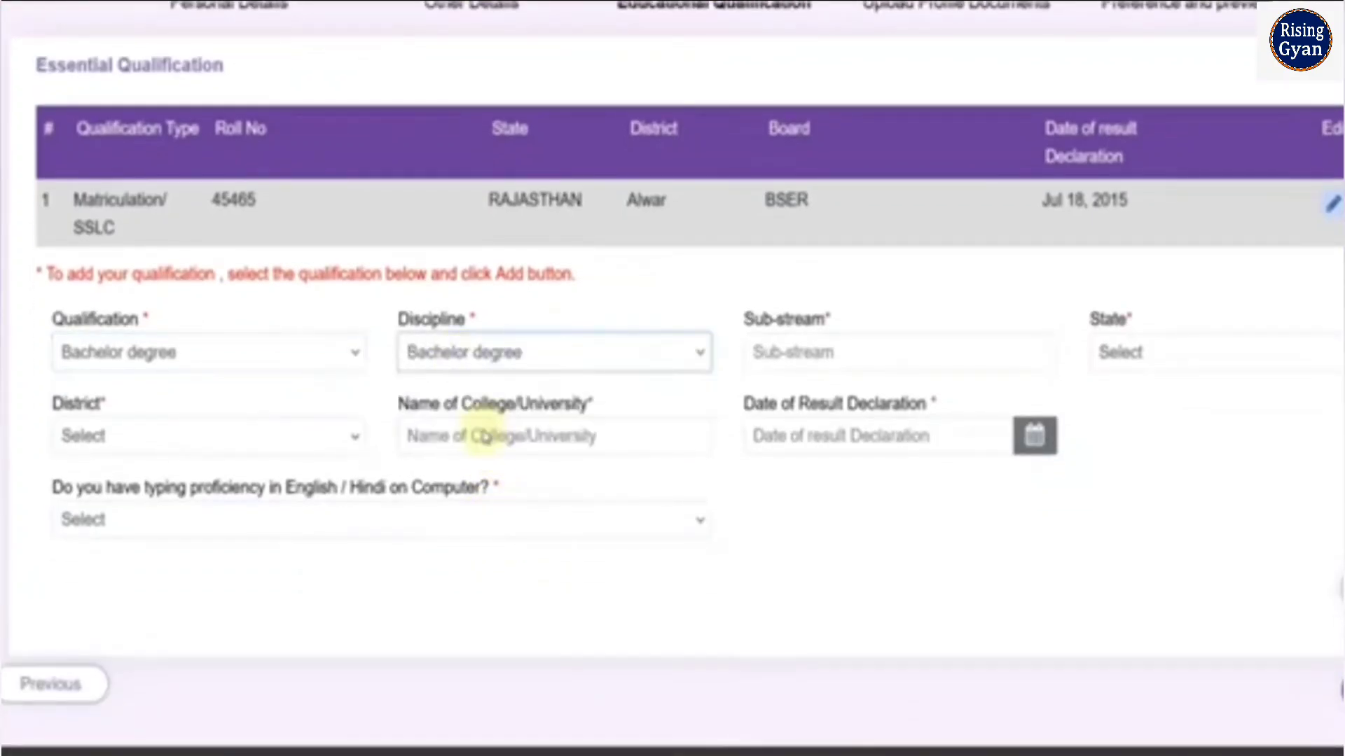
pyautogui.click(816, 357)
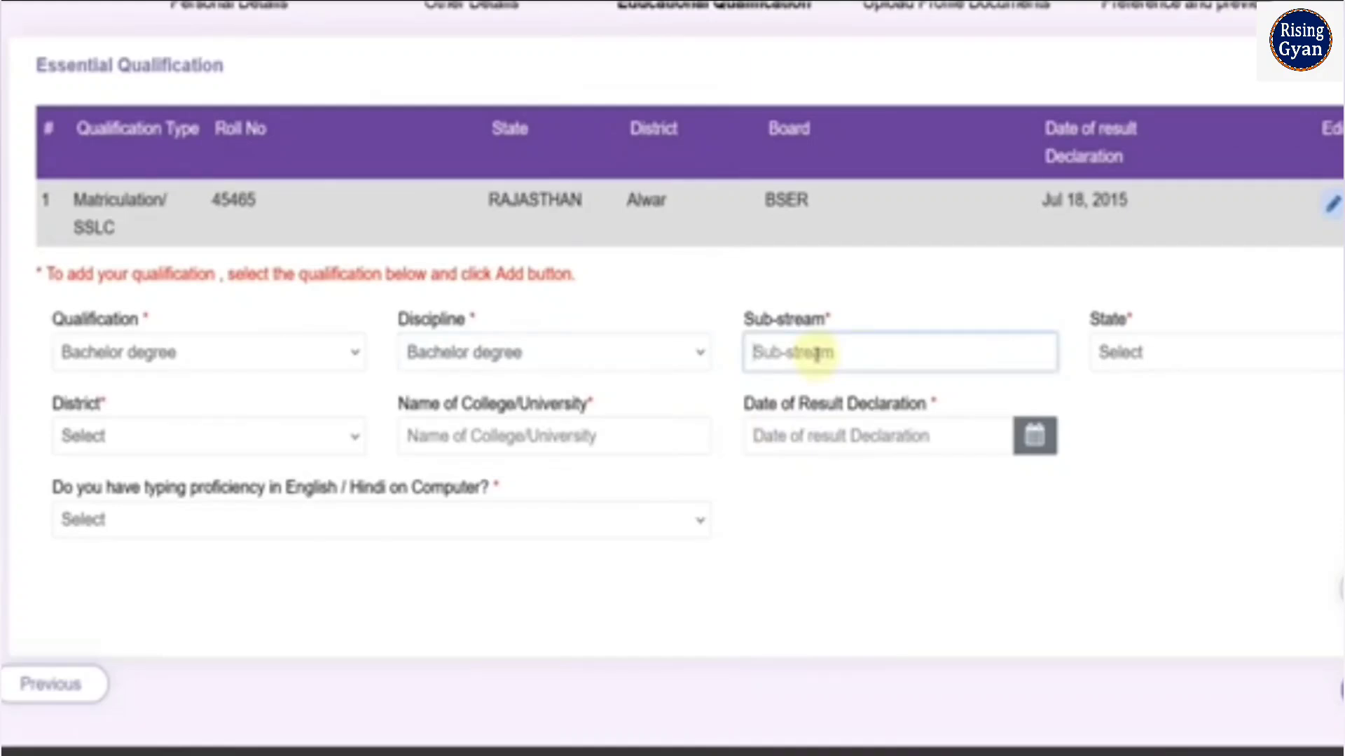
pyautogui.write('MECHANICAL ENGINEERING')
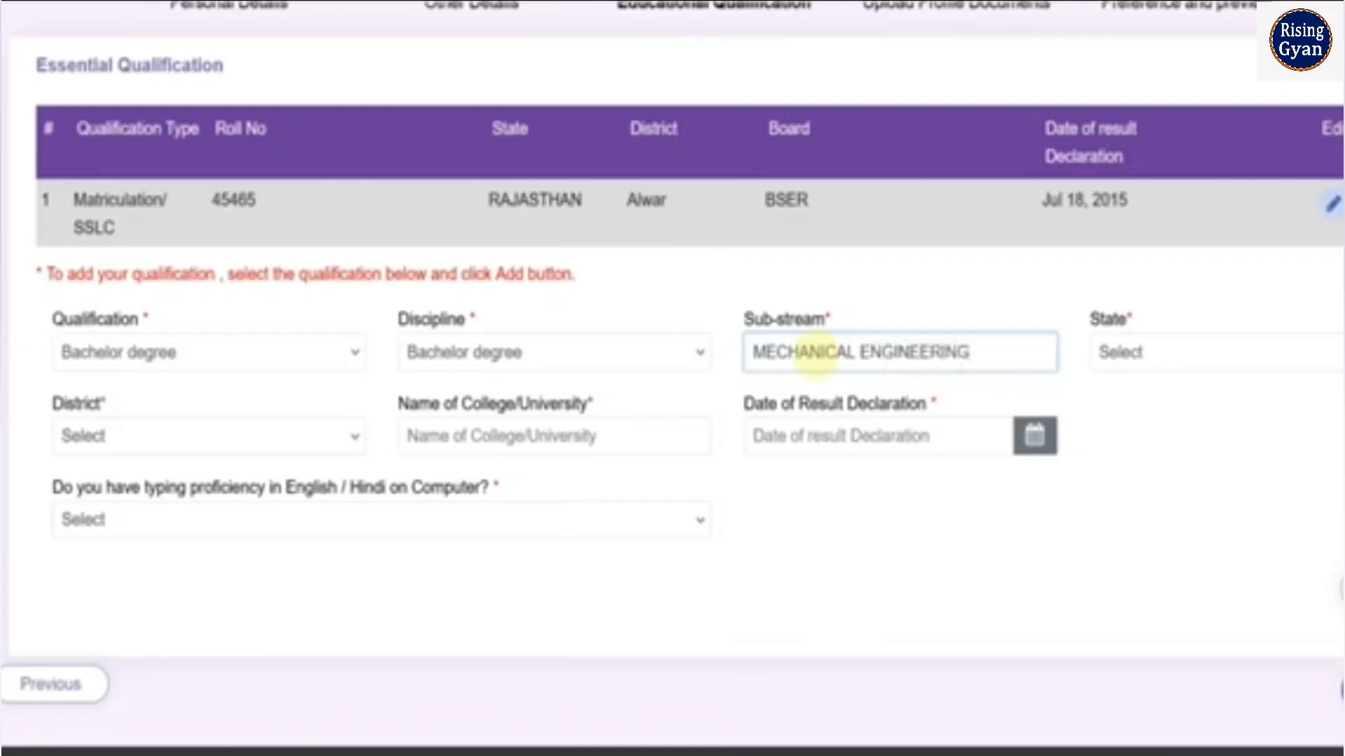
# Set the degree's state to RAJASTHAN and district to Alwar, and enter RTU as the college/university
pyautogui.click(1142, 364)
pyautogui.scroll(-2, 1183, 604)
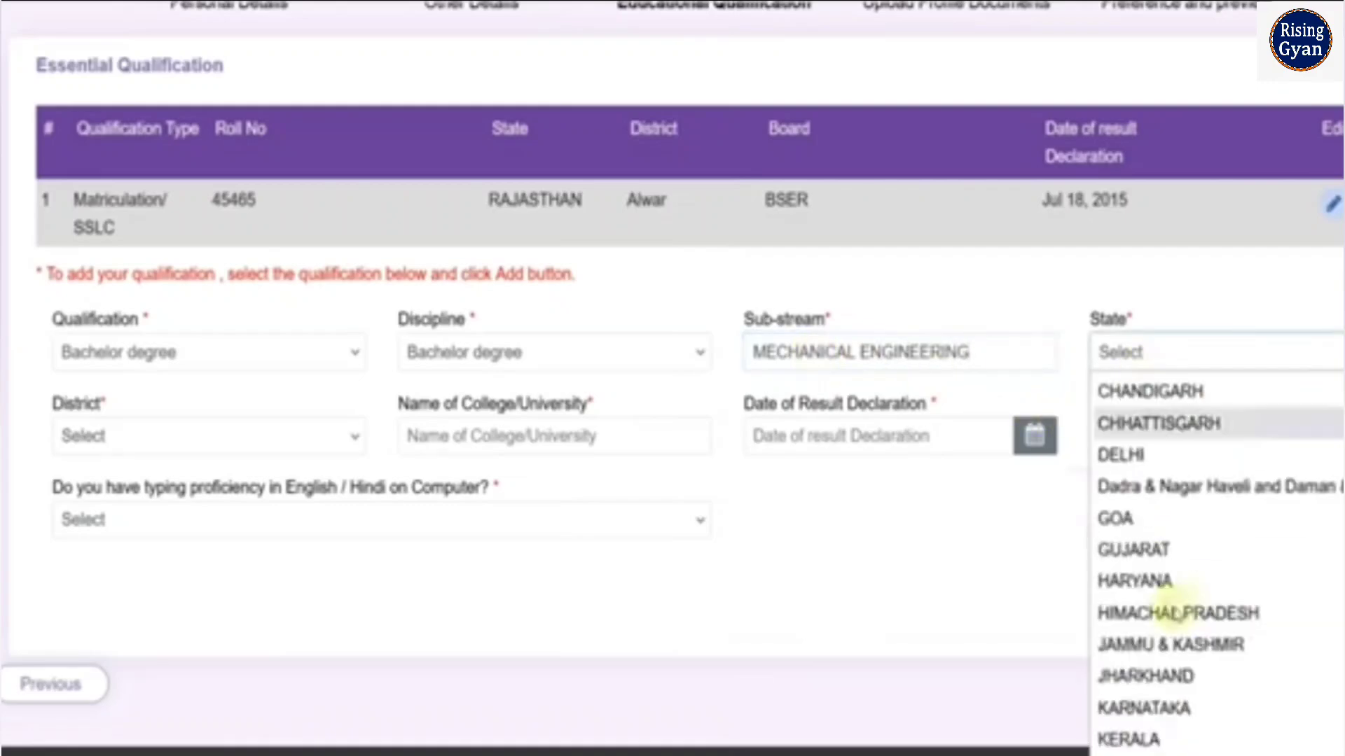
pyautogui.scroll(-3, 1180, 603)
pyautogui.click(1162, 586)
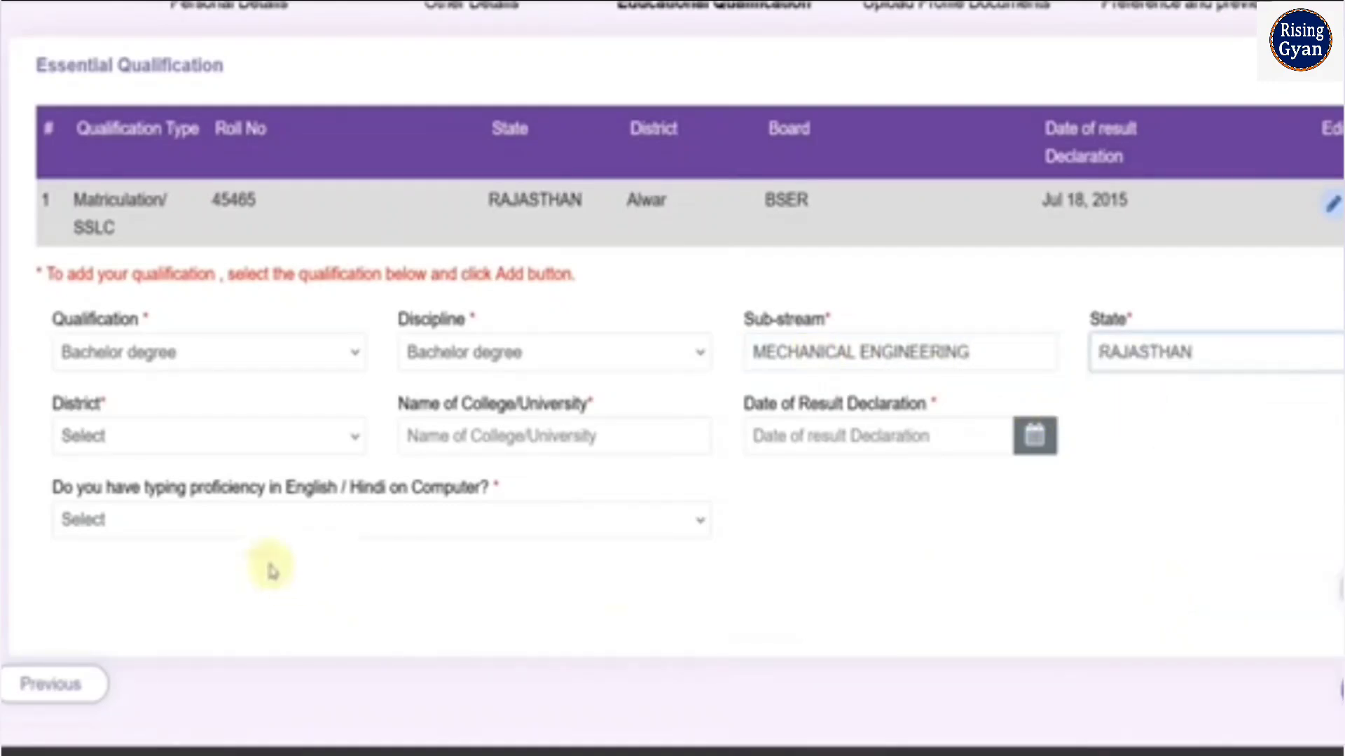
pyautogui.click(185, 443)
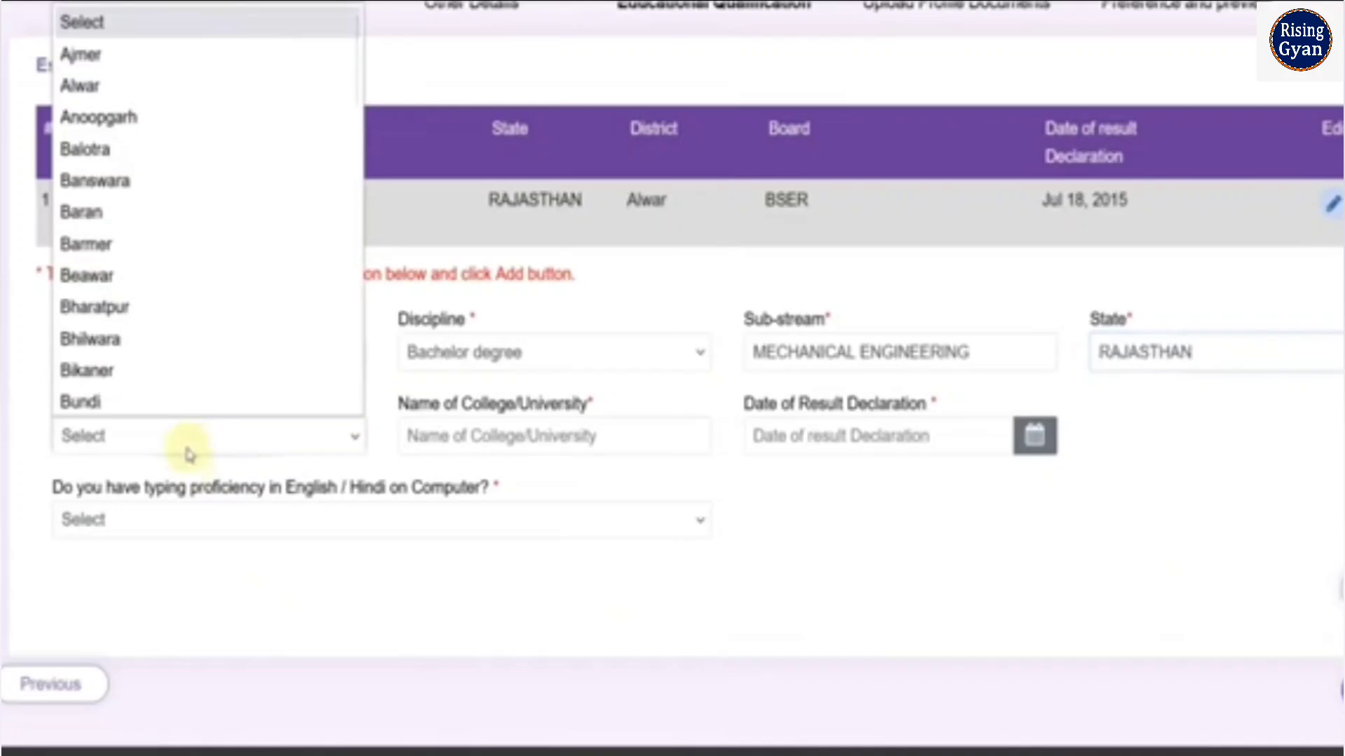
pyautogui.click(97, 98)
pyautogui.click(506, 436)
pyautogui.write('RTU')
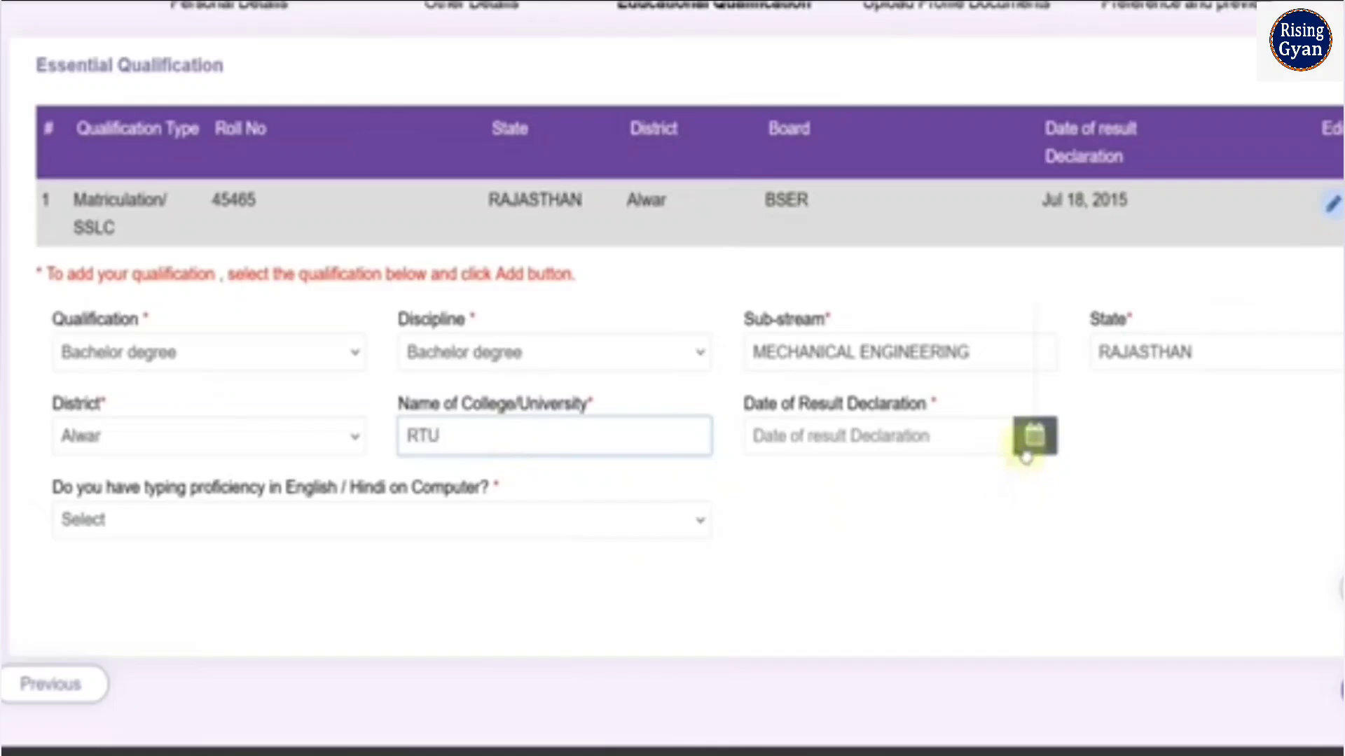
# Set the Bachelor degree's date of result declaration to 30/09/2022
pyautogui.click(1034, 438)
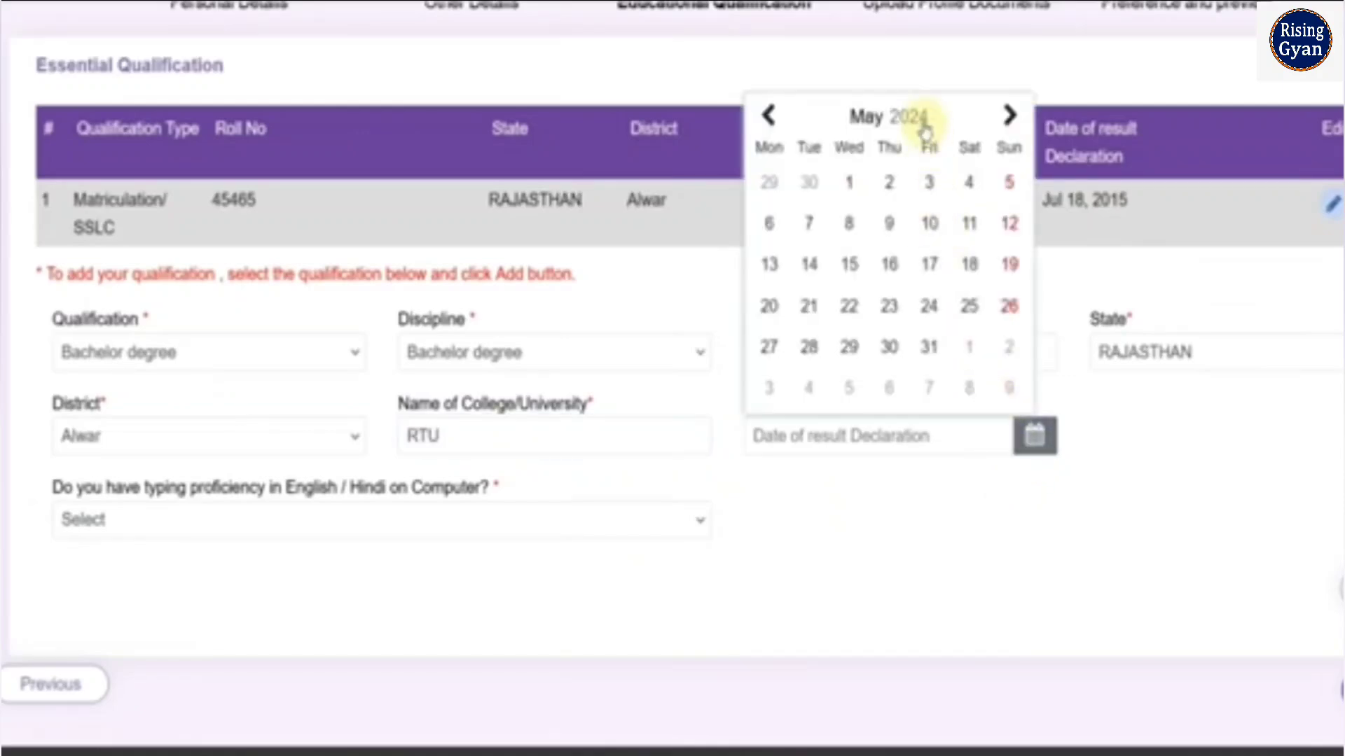
pyautogui.click(922, 119)
pyautogui.click(778, 267)
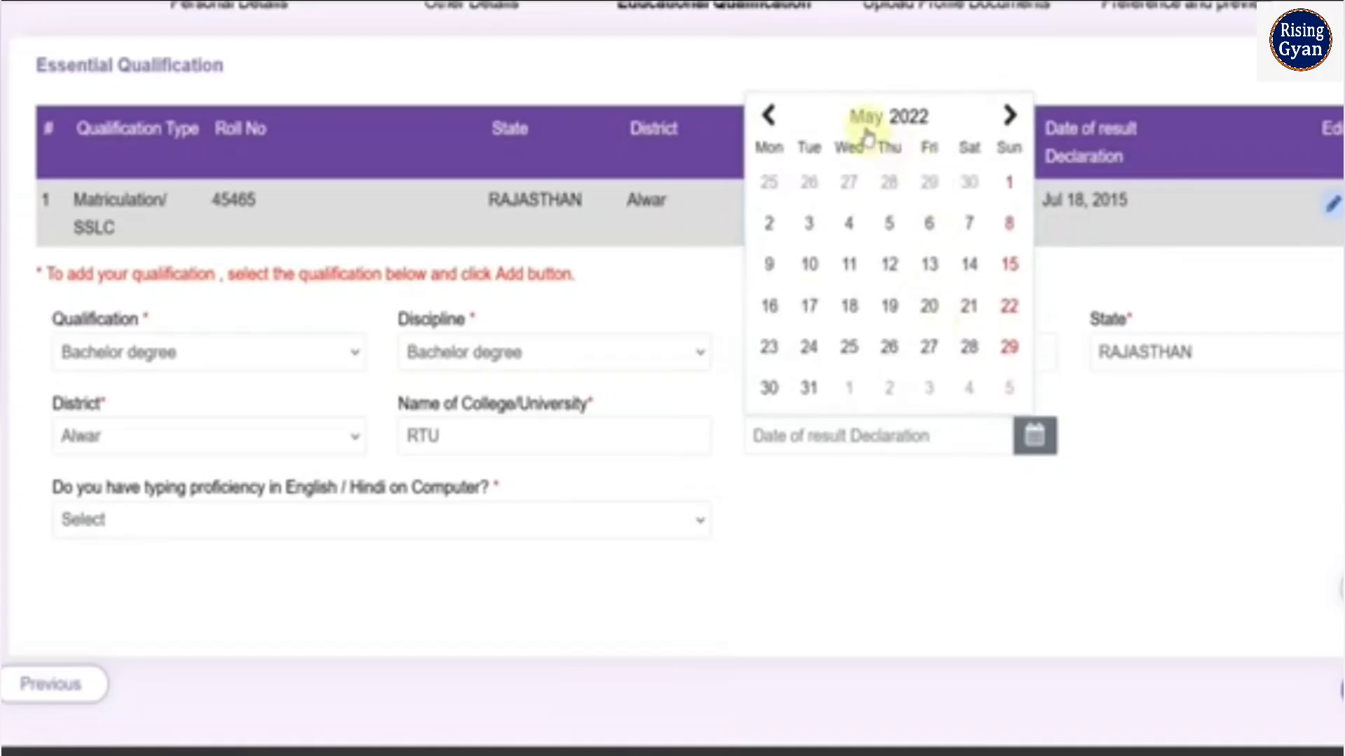
pyautogui.click(867, 129)
pyautogui.click(976, 313)
pyautogui.click(930, 336)
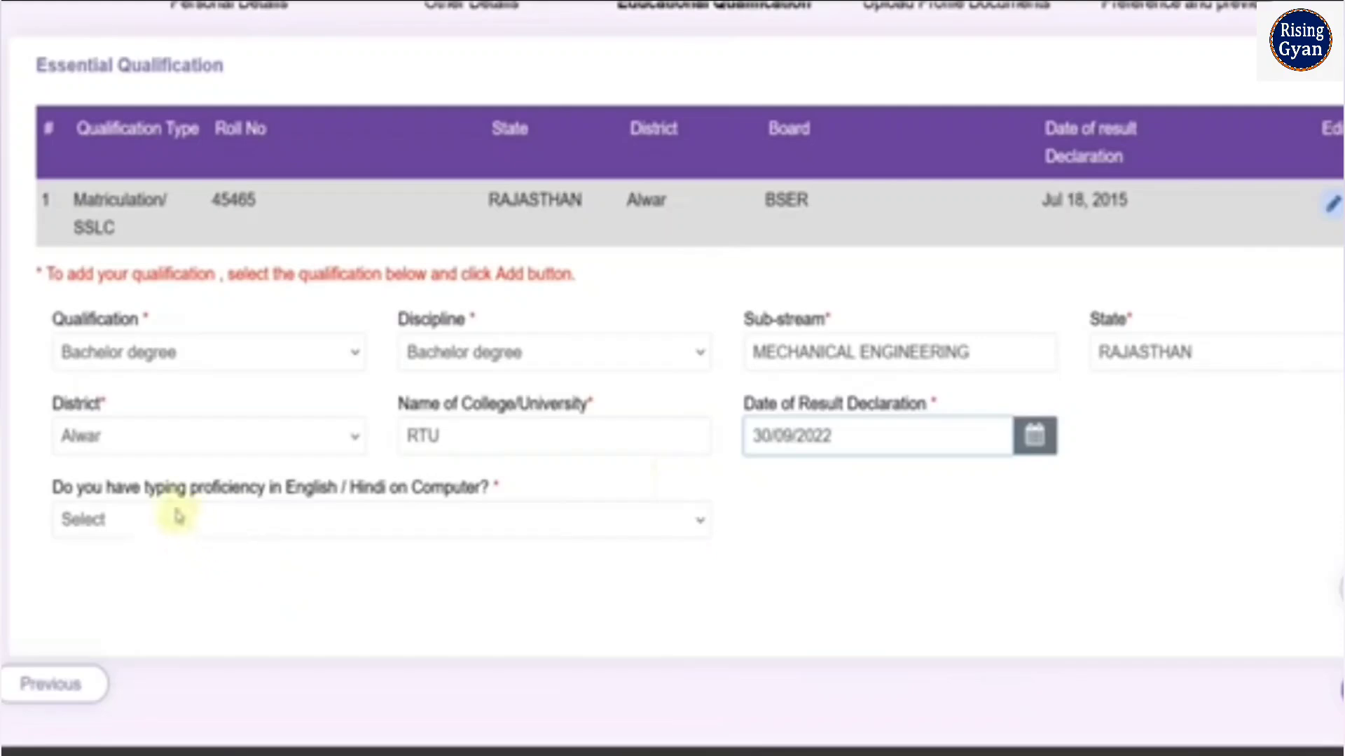
# Answer the English/Hindi typing proficiency question with Yes, change it to No and agree to the typing proficiency information notice
pyautogui.click(235, 522)
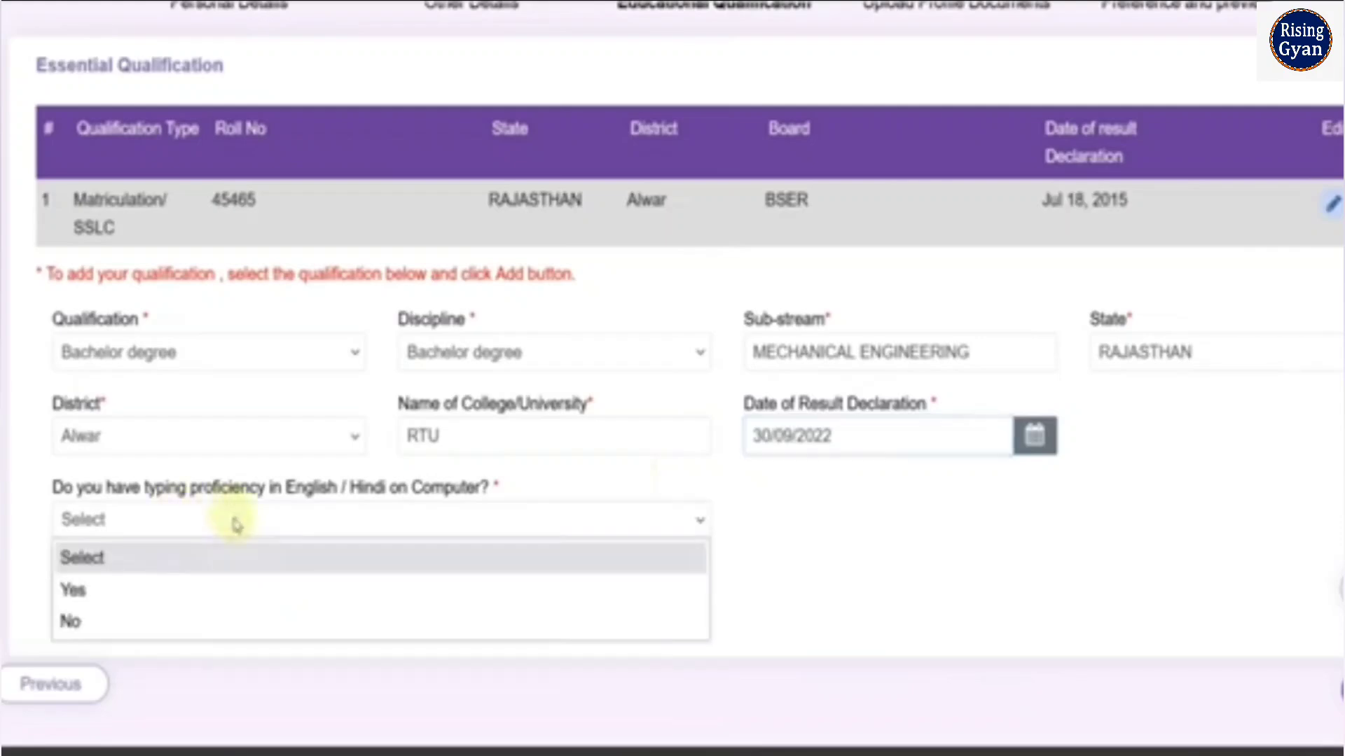
pyautogui.click(173, 590)
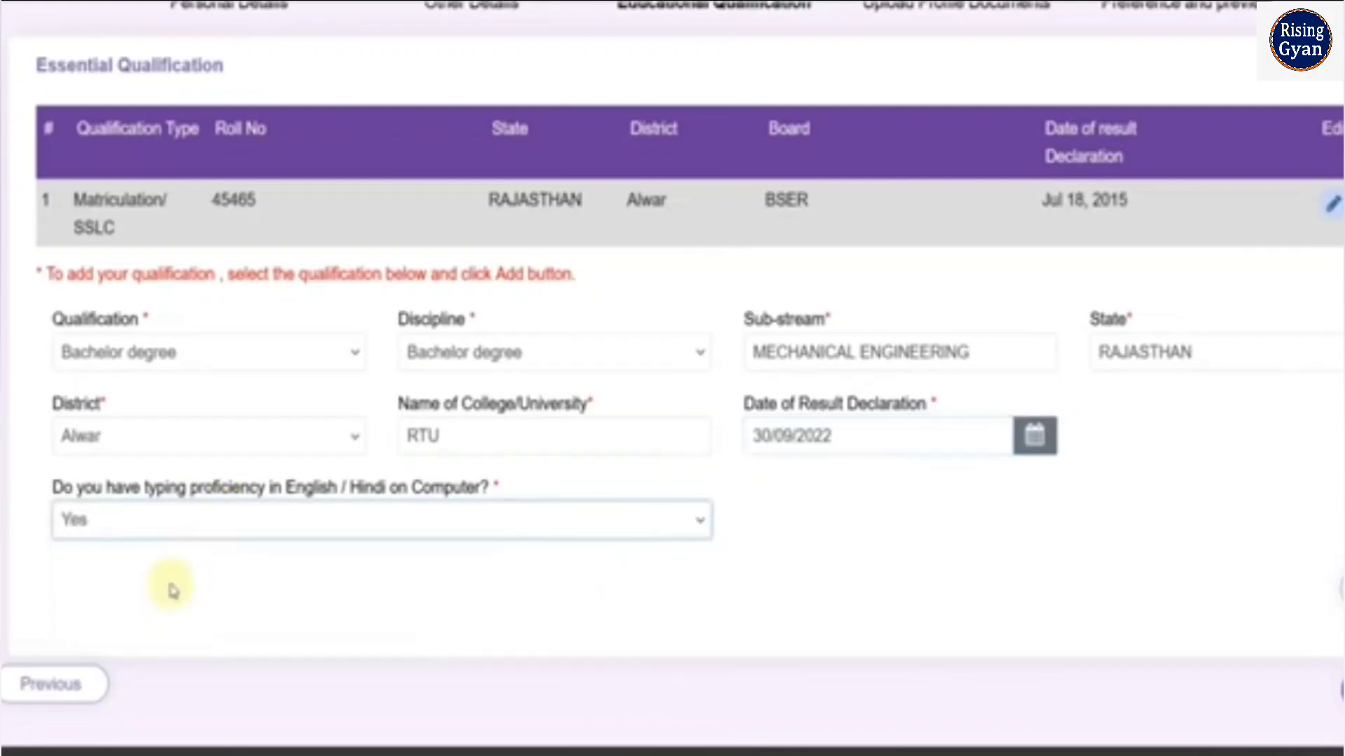
pyautogui.click(694, 531)
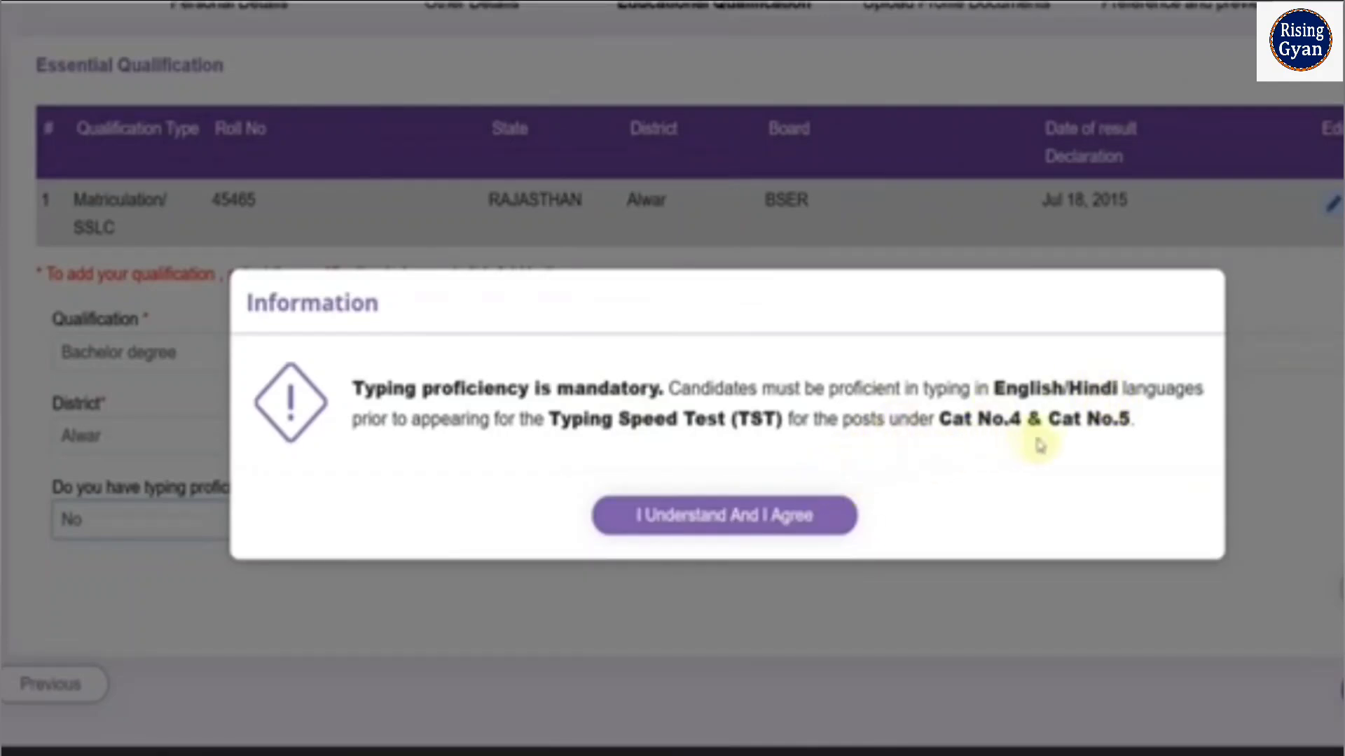
pyautogui.click(620, 526)
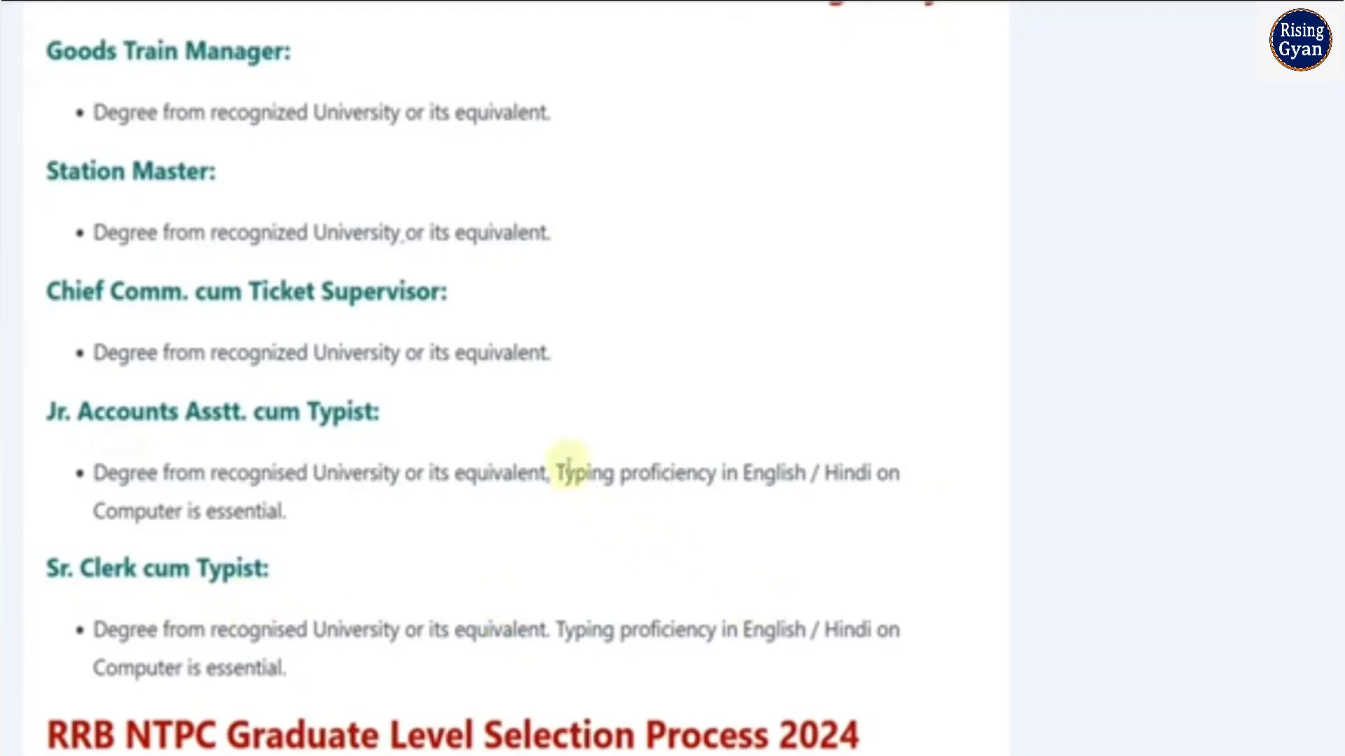
# Check the typing proficiency requirement for Jr. Accounts Asstt. cum Typist and Sr. Clerk cum Typist on the eligibility web page
pyautogui.moveTo(556, 472); pyautogui.dragTo(693, 472)
pyautogui.moveTo(615, 630); pyautogui.dragTo(768, 632)
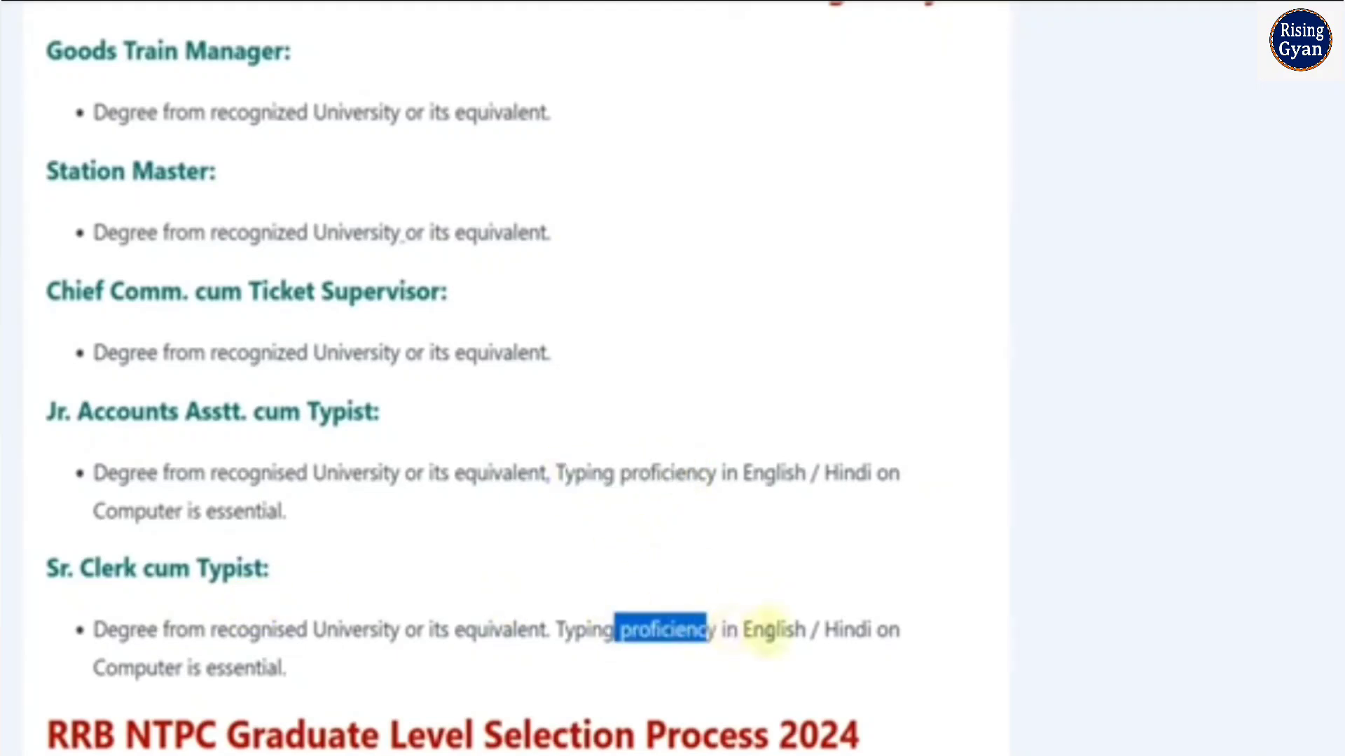
pyautogui.click(768, 632)
pyautogui.scroll(2, 640, 570)
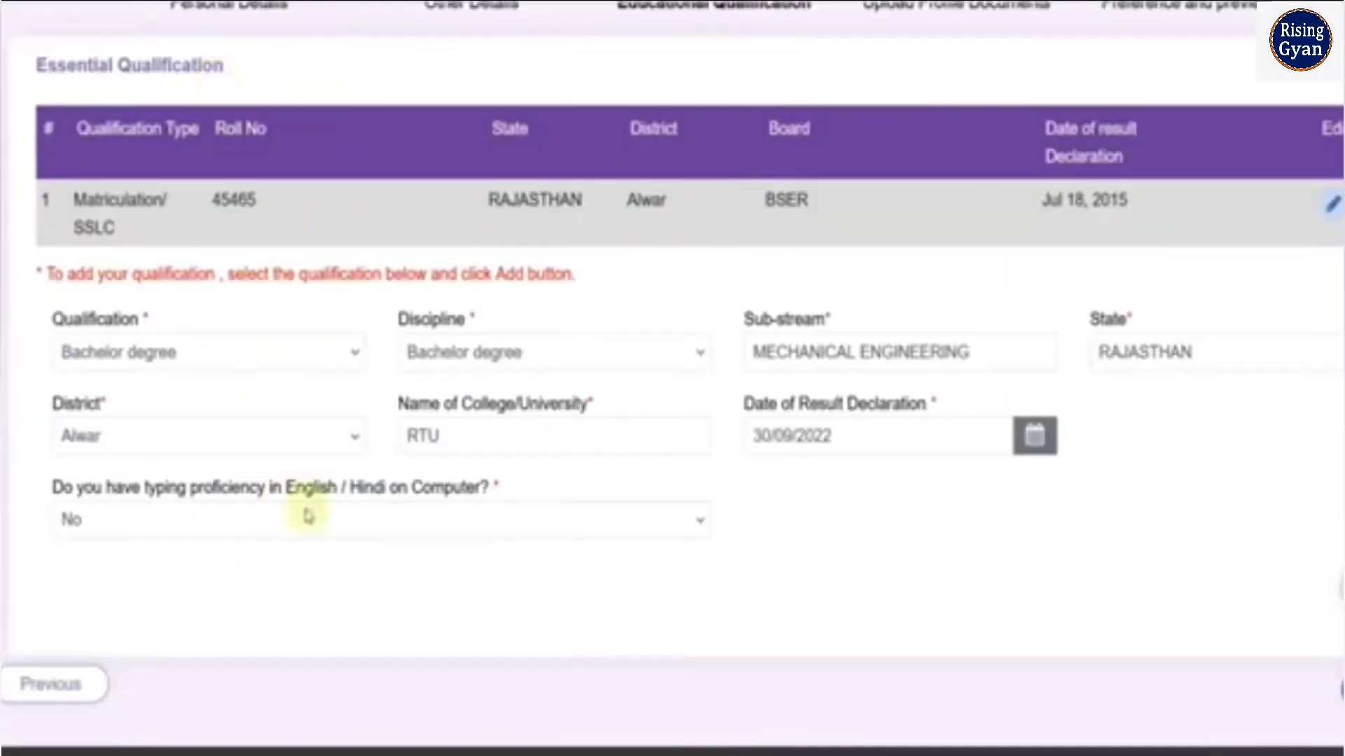
# Return to the application, save the educational qualification details and dismiss the Existing Photo & Signature notice
pyautogui.click(303, 517)
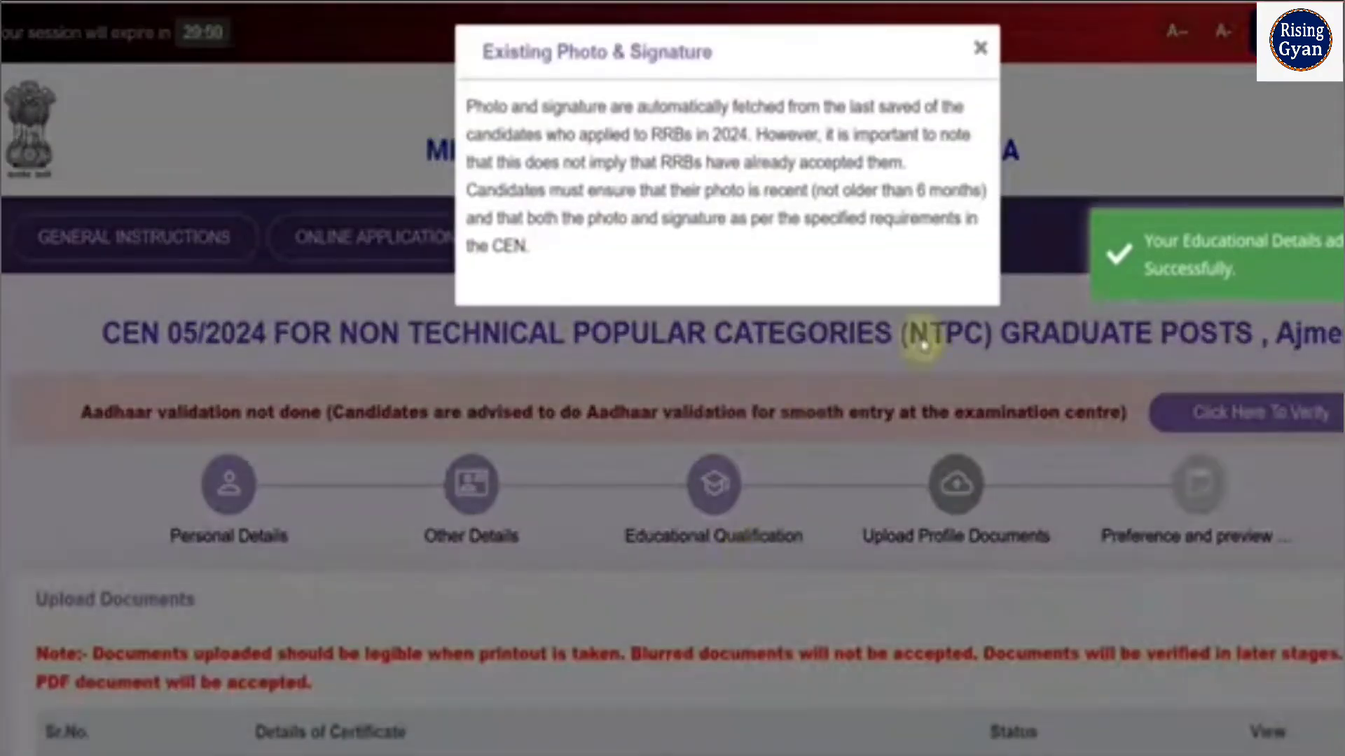
pyautogui.click(980, 47)
# Examine the samples of rejectable and acceptable photos for the applicant's photograph and close them
pyautogui.scroll(-4, 952, 343)
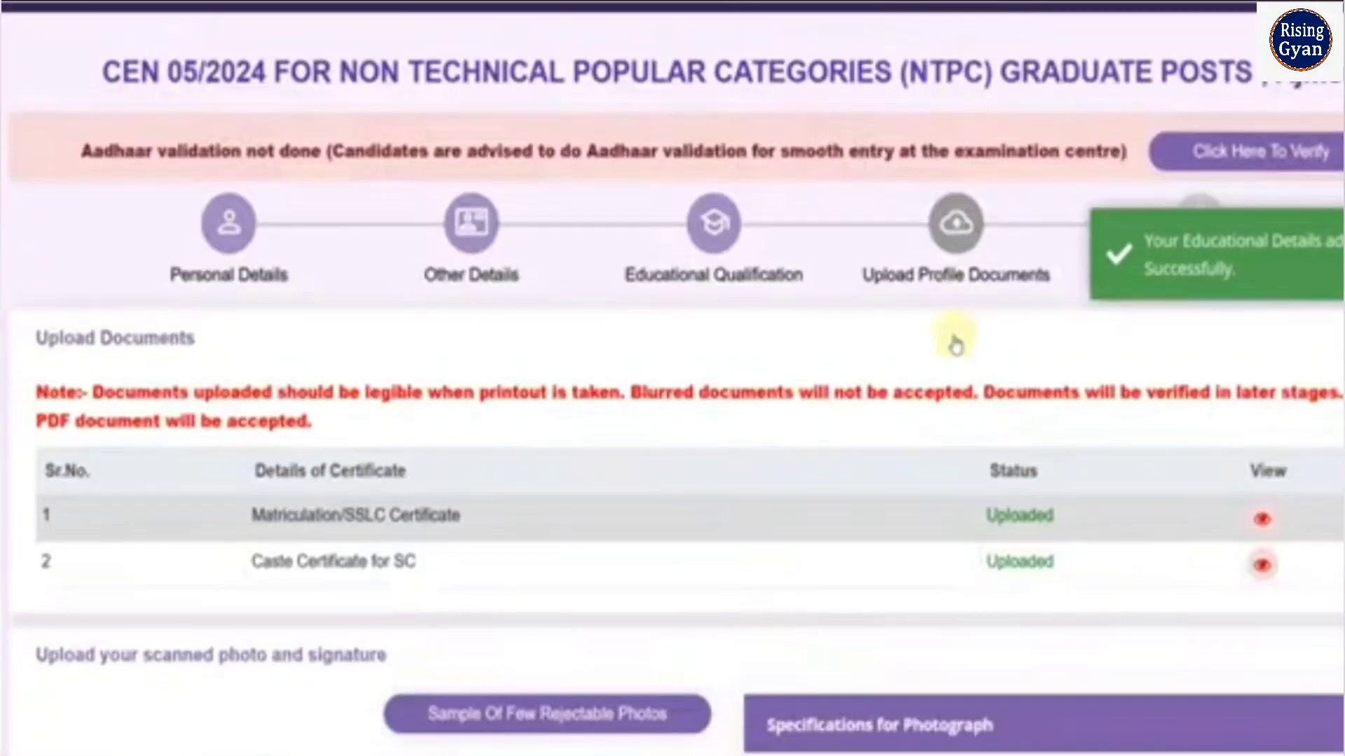
pyautogui.scroll(-4, 924, 355)
pyautogui.click(547, 453)
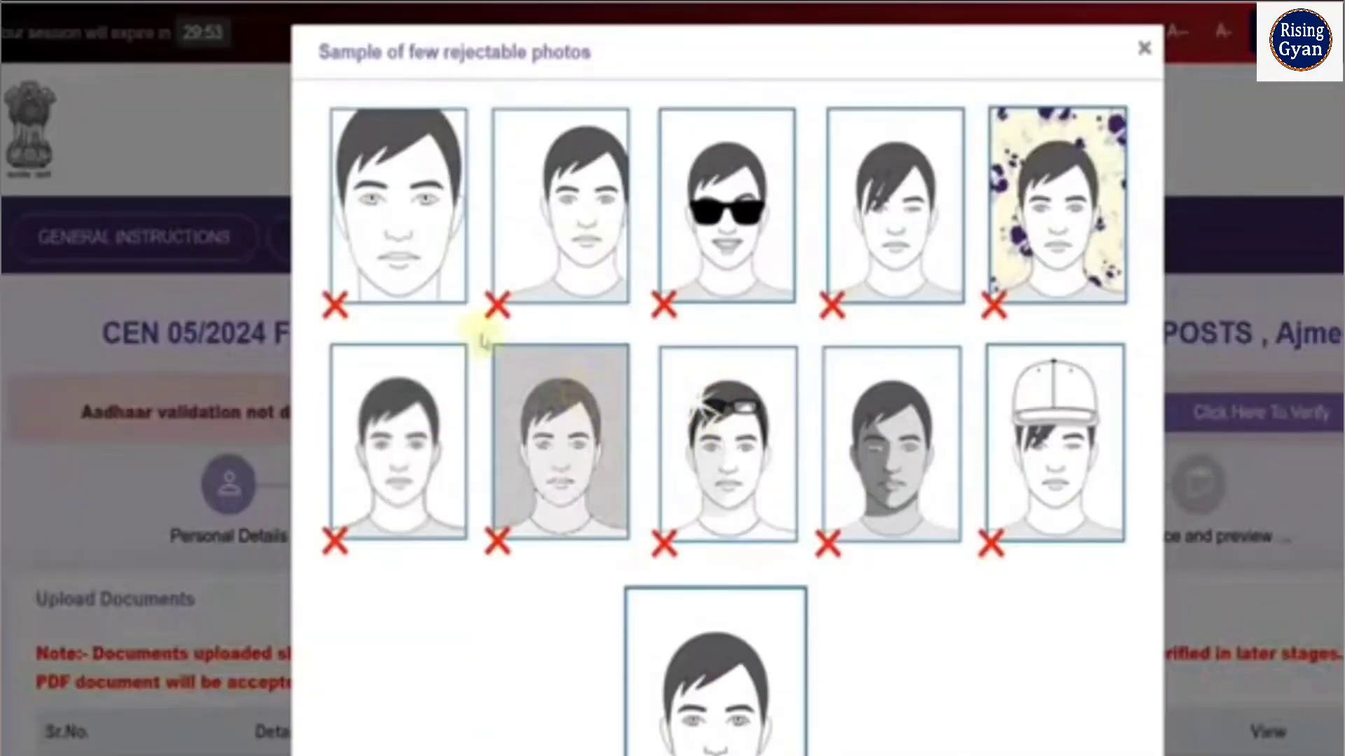
pyautogui.scroll(-2, 645, 413)
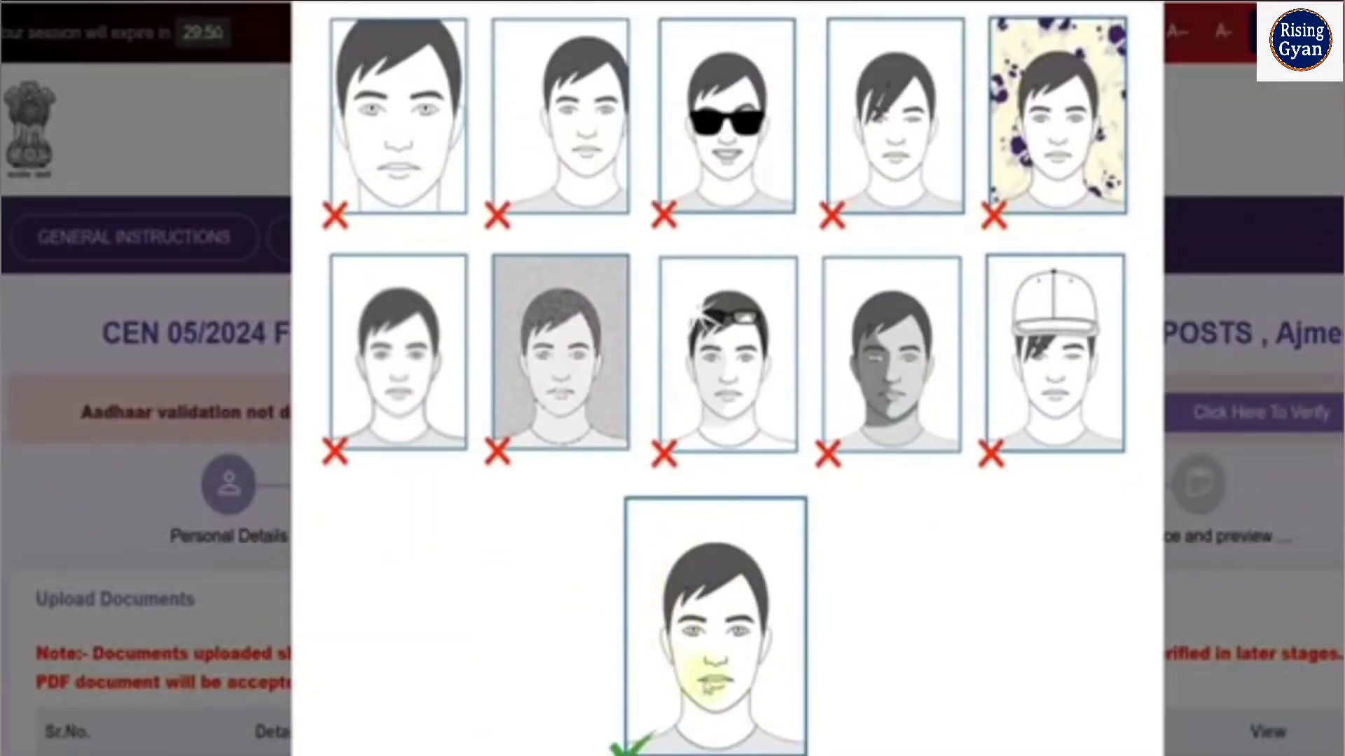
pyautogui.scroll(2, 1095, 526)
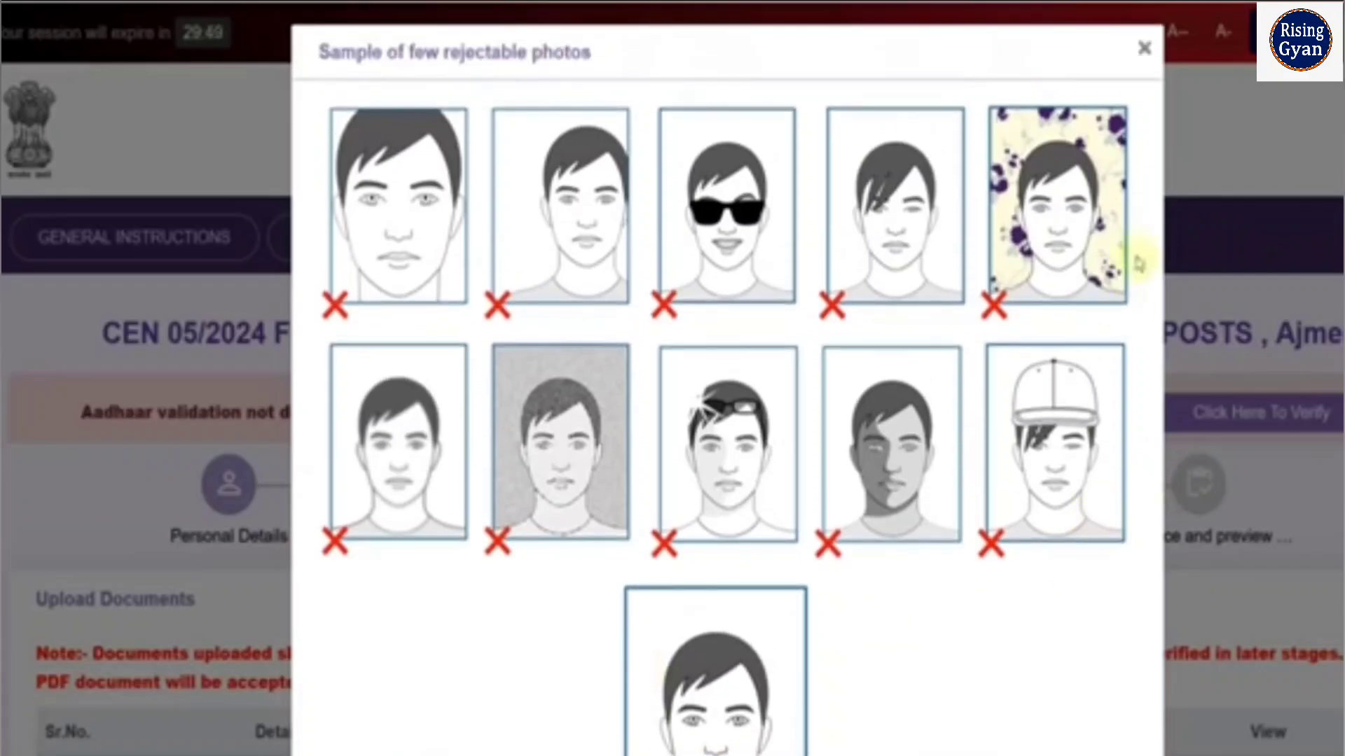
pyautogui.click(1139, 62)
# Review the applicant's photograph and signature in the scanned photo and signature section
pyautogui.scroll(-12, 560, 571)
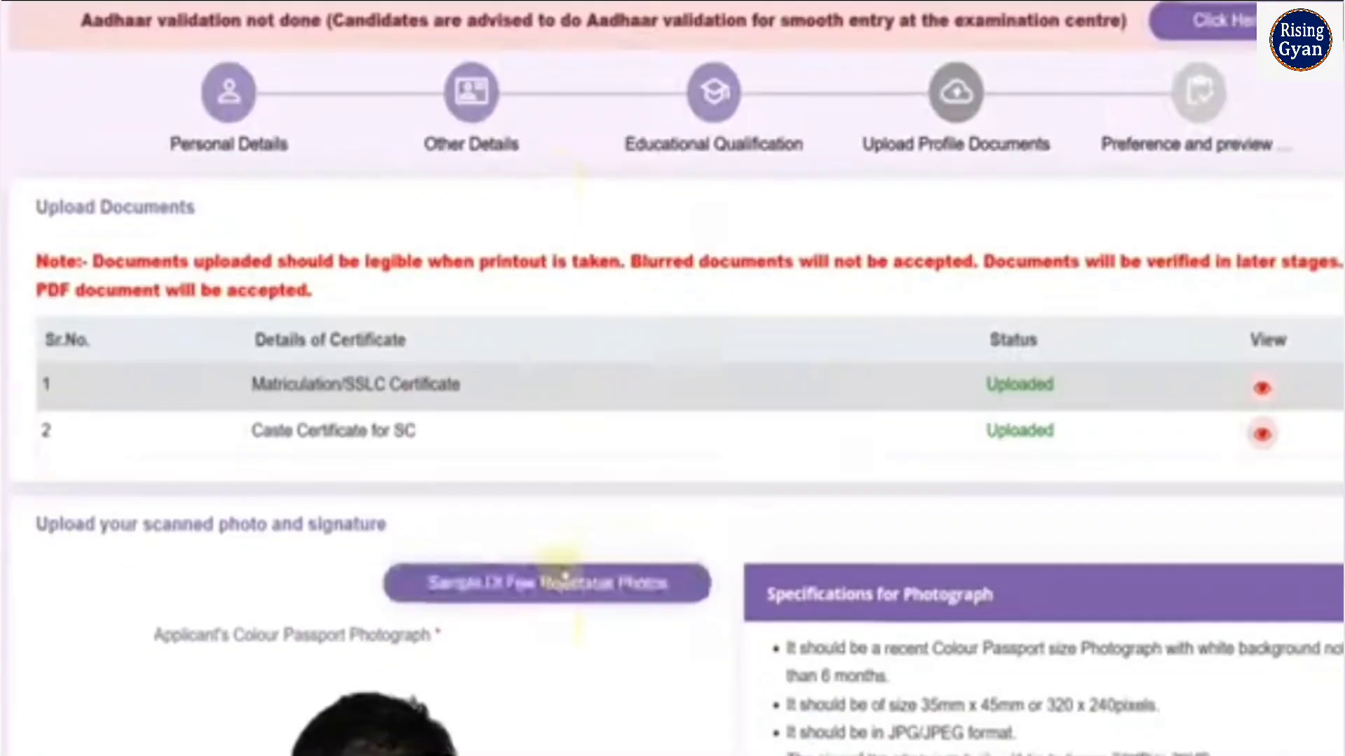
pyautogui.scroll(-5, 566, 574)
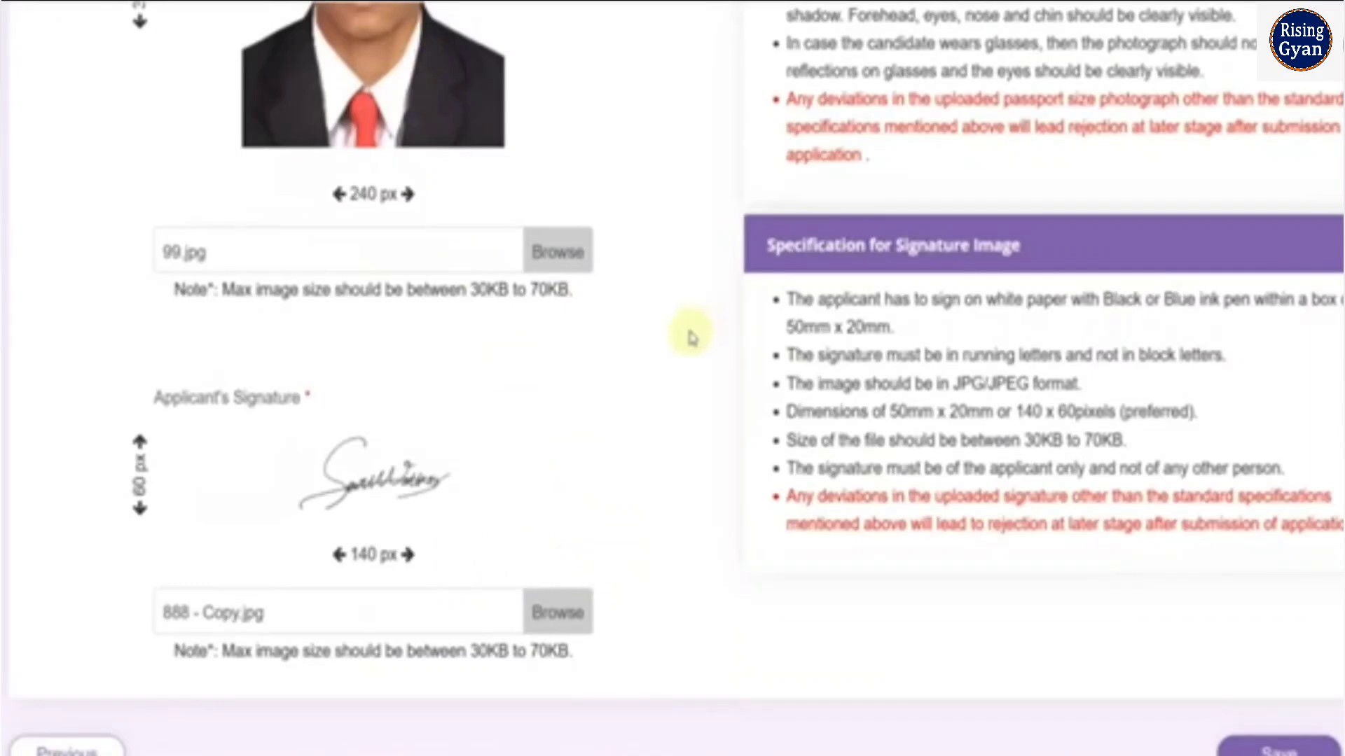
pyautogui.scroll(3, 610, 393)
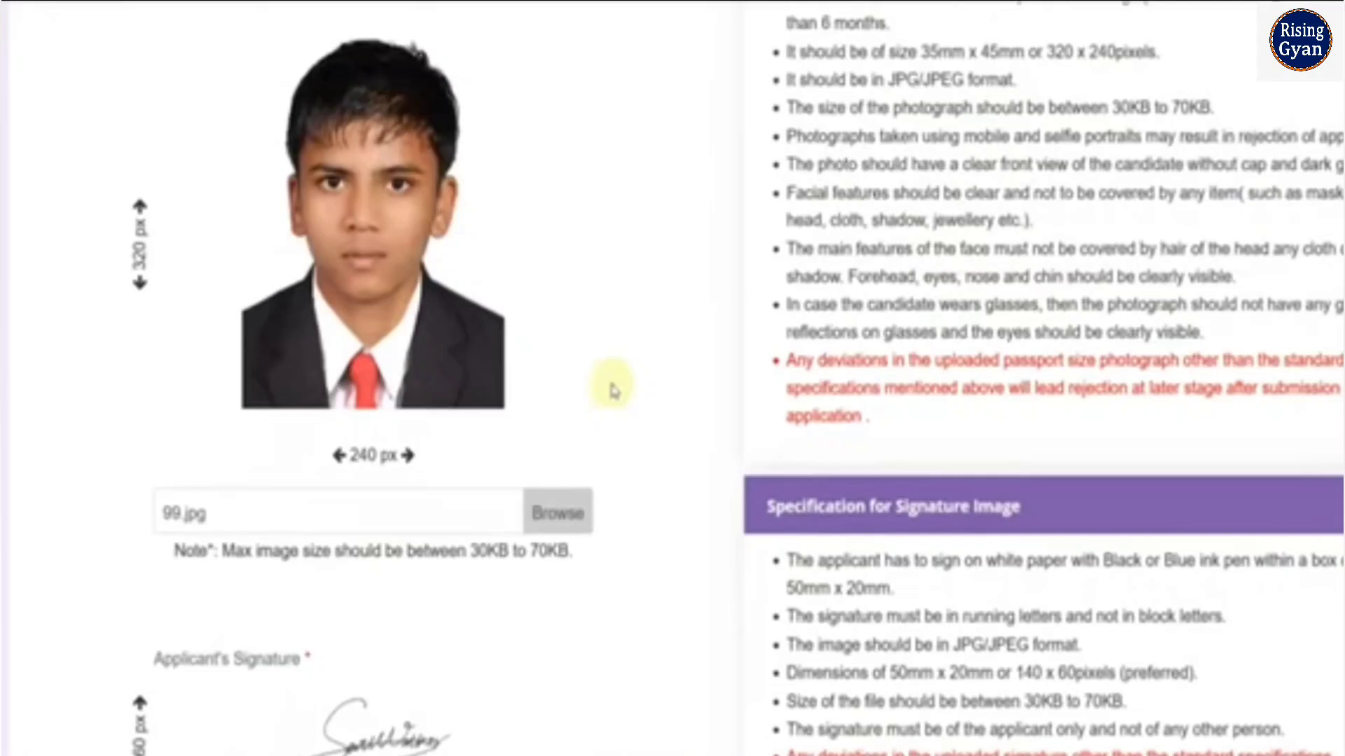
pyautogui.scroll(2, 609, 381)
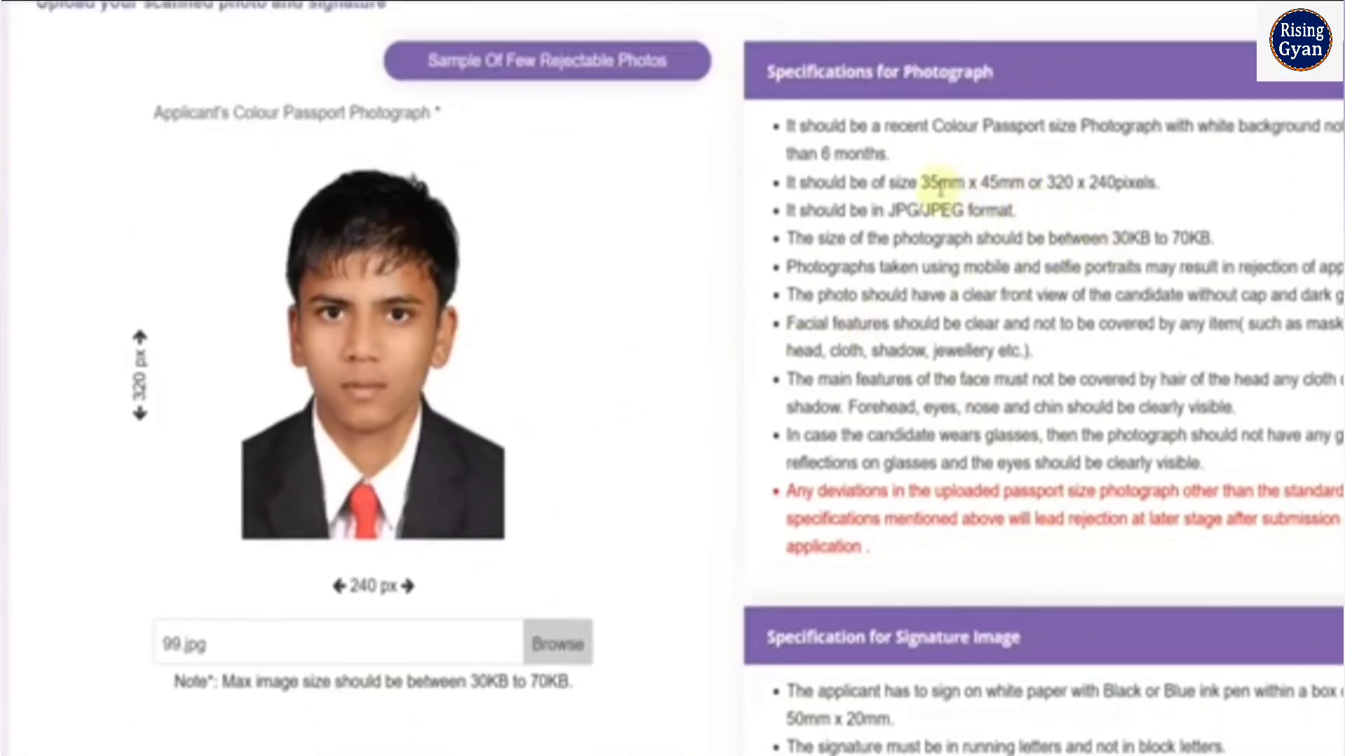
# Check the required dimensions and file size in the photograph and signature specifications
pyautogui.moveTo(942, 183); pyautogui.dragTo(966, 184)
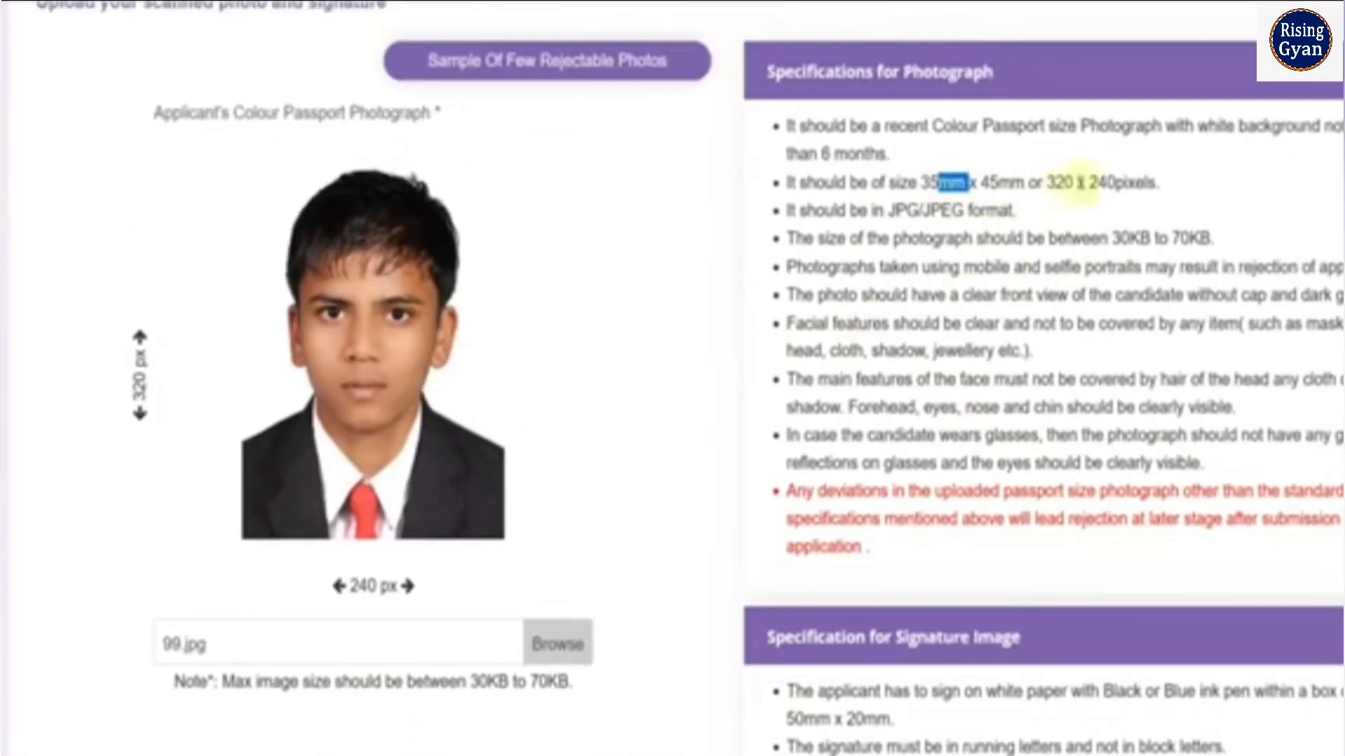
pyautogui.moveTo(1076, 183); pyautogui.dragTo(1107, 183)
pyautogui.click(1048, 240)
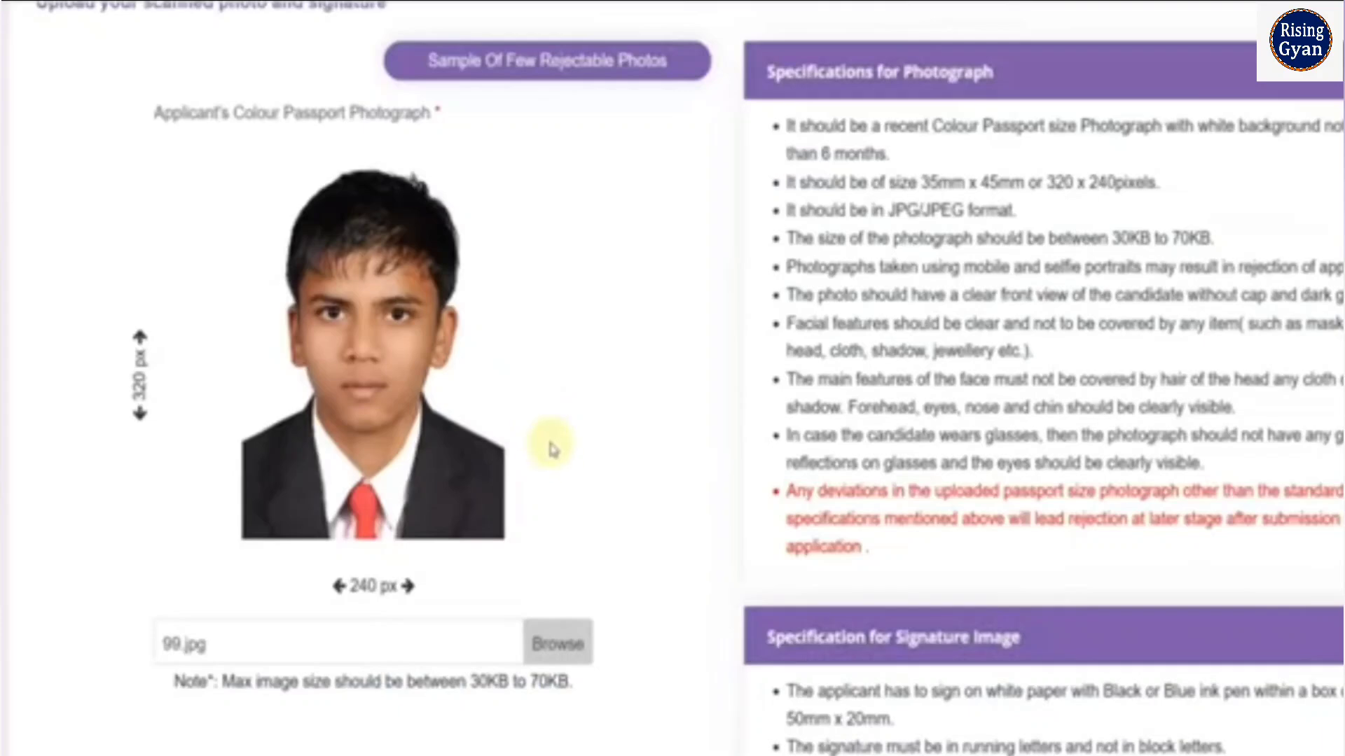
pyautogui.scroll(-5, 552, 448)
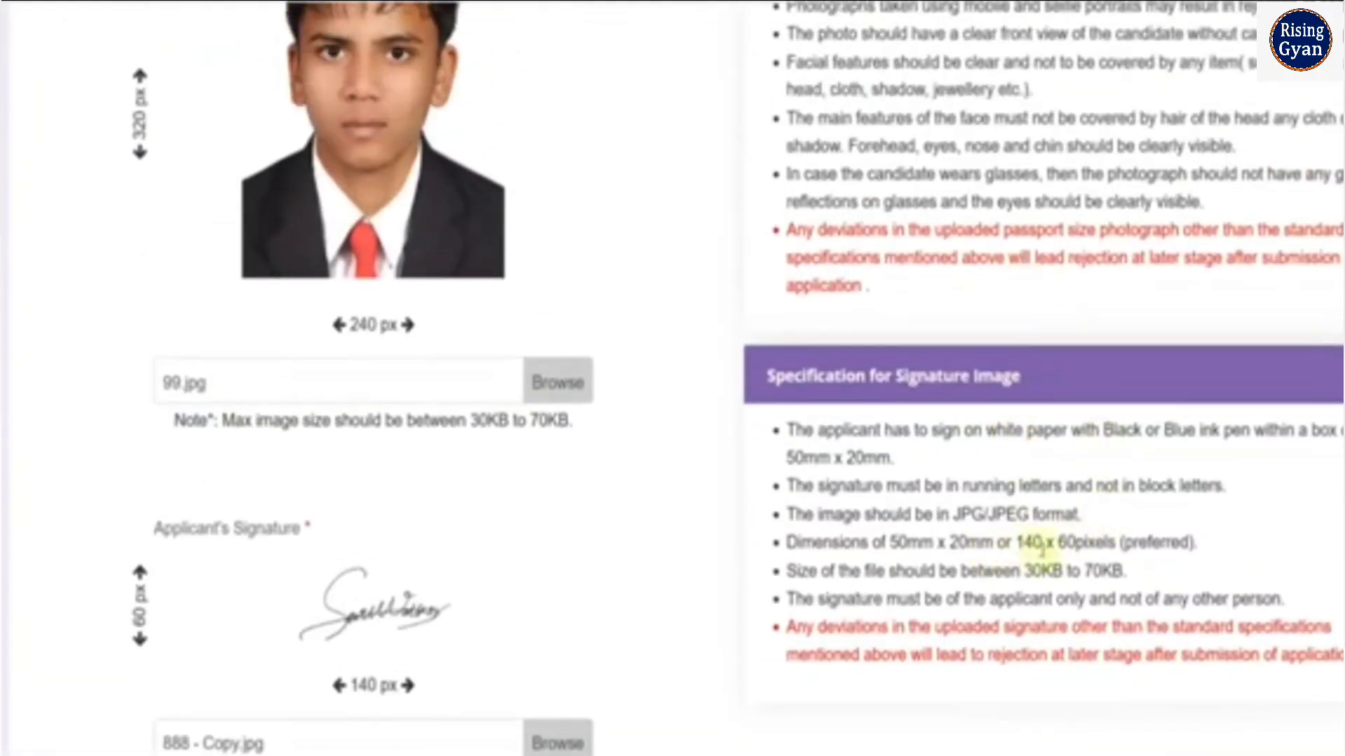
pyautogui.scroll(3, 1087, 546)
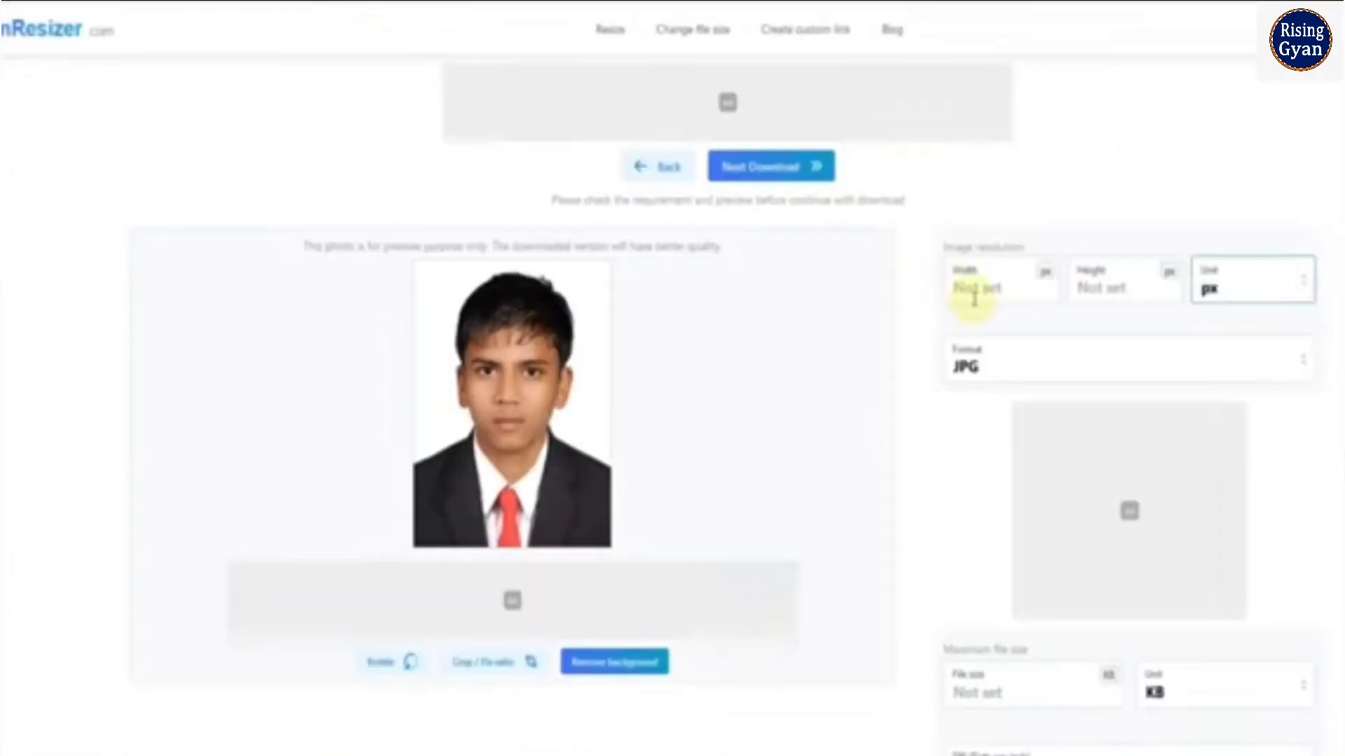
# On the image resizer website, set the photo's resolution to 240 px wide and 320 px high
pyautogui.click(1112, 290)
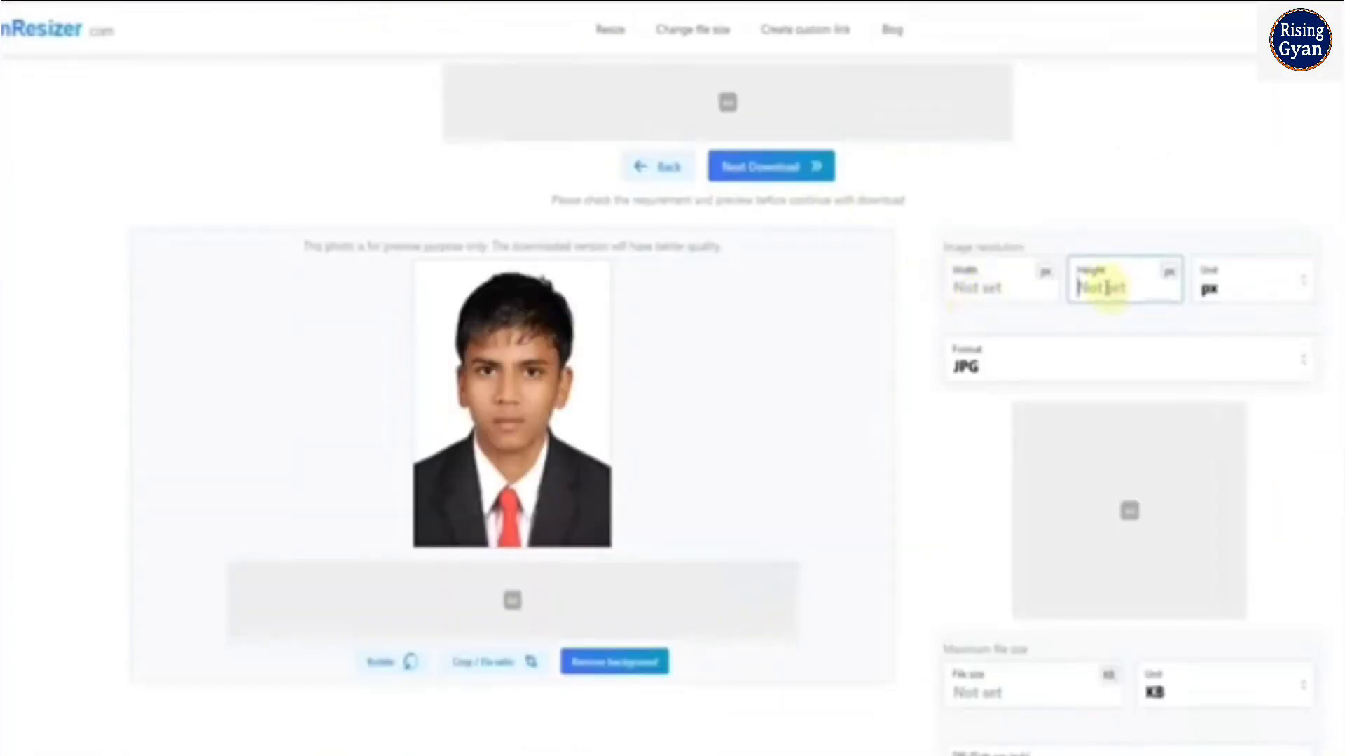
pyautogui.write('320')
pyautogui.click(972, 298)
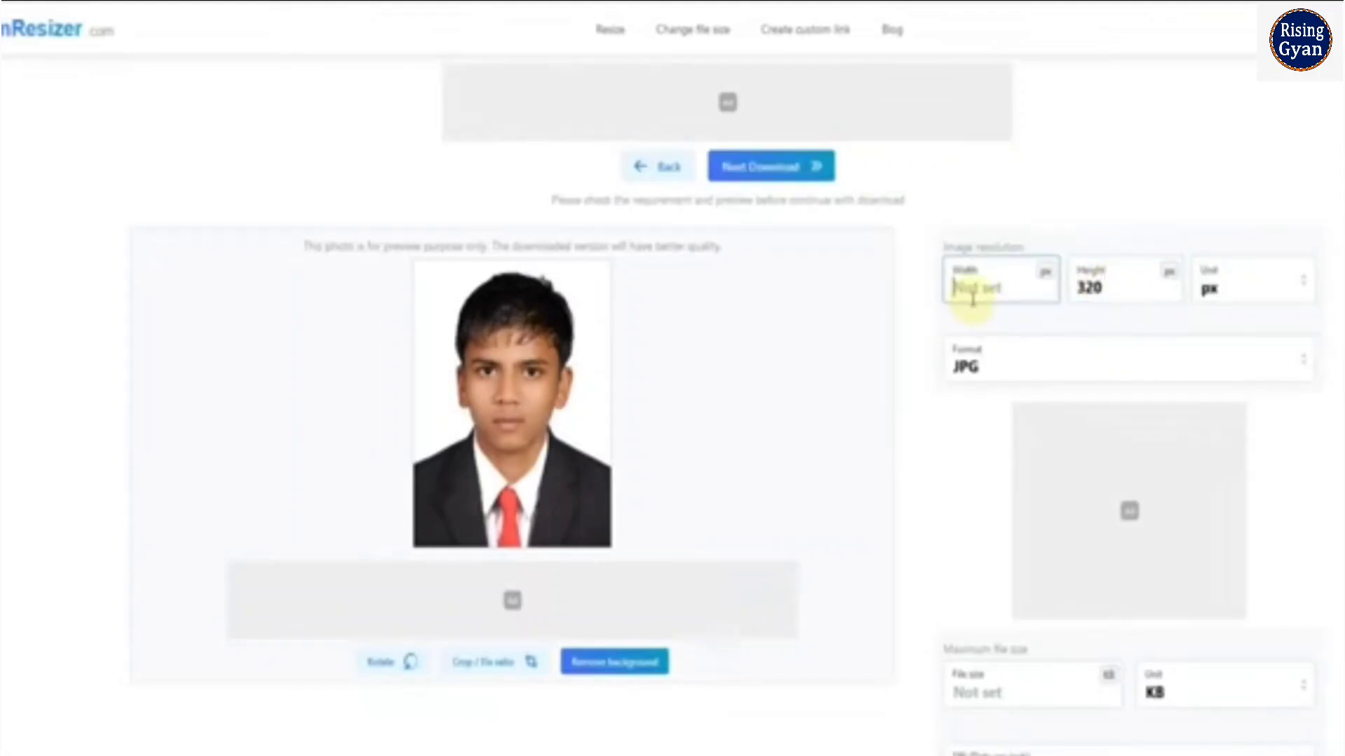
pyautogui.write('240')
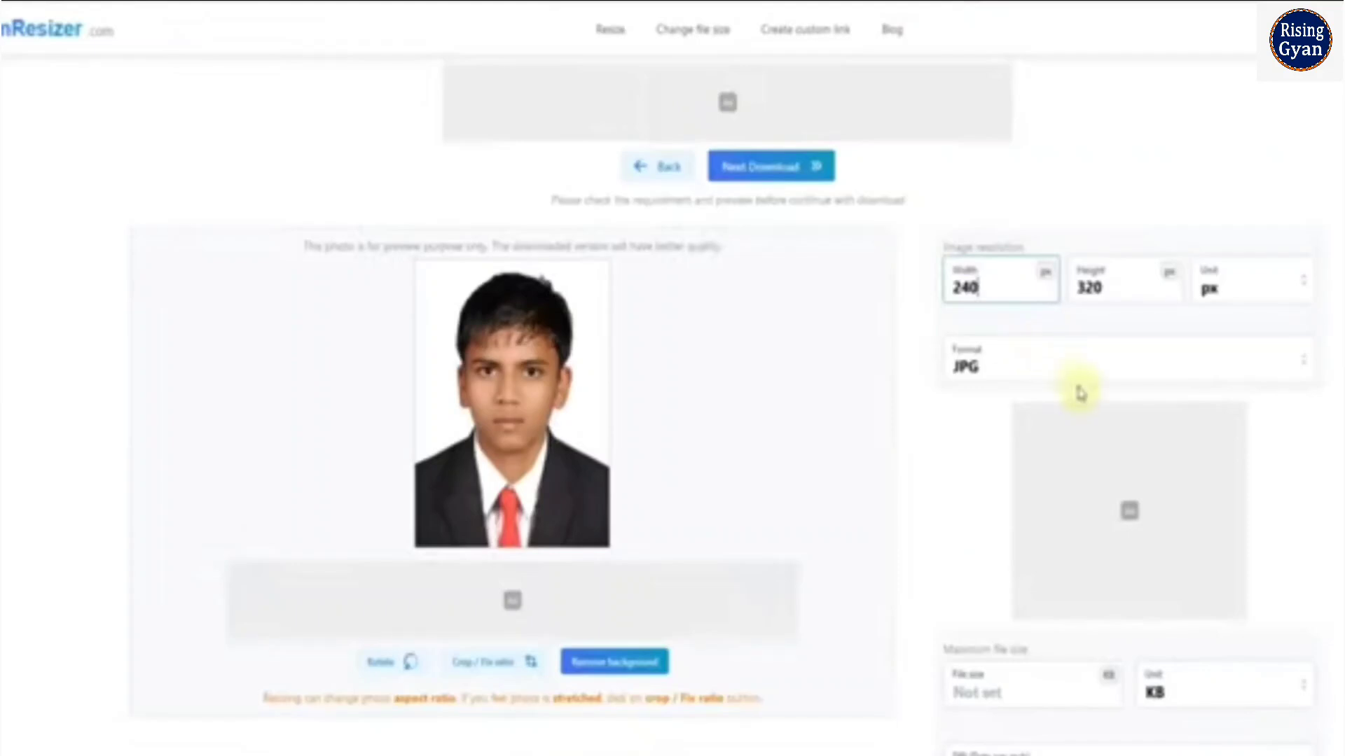
# Set the photo's maximum file size to 50 KB on the image resizer website and download the resized JPG
pyautogui.scroll(-1, 964, 417)
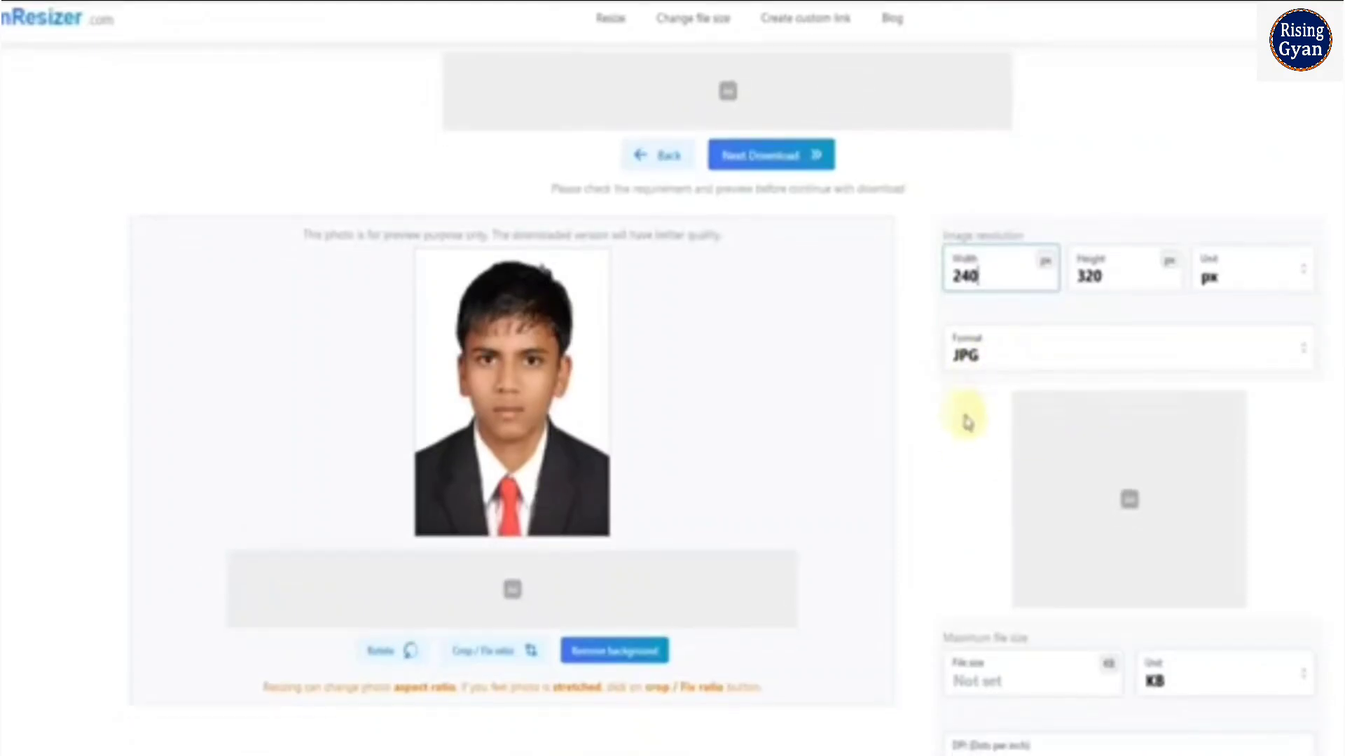
pyautogui.click(1199, 643)
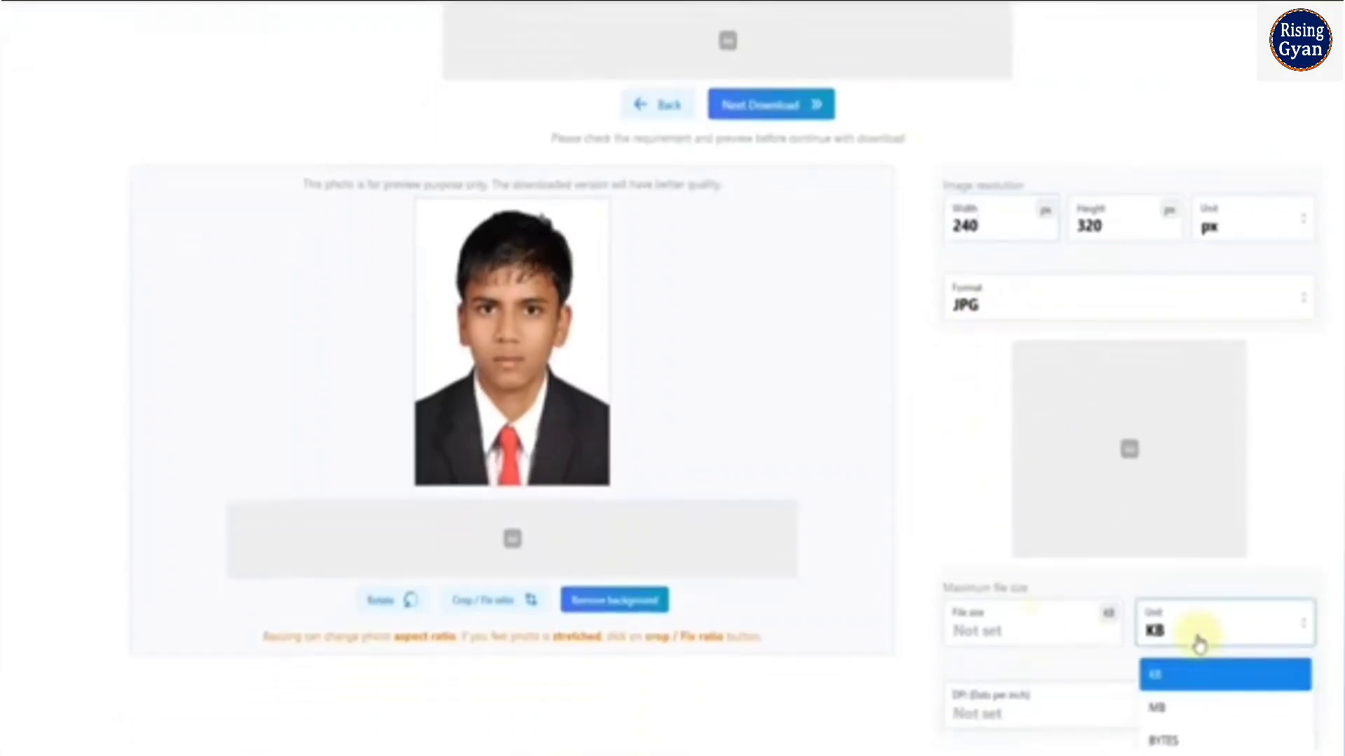
pyautogui.click(1199, 643)
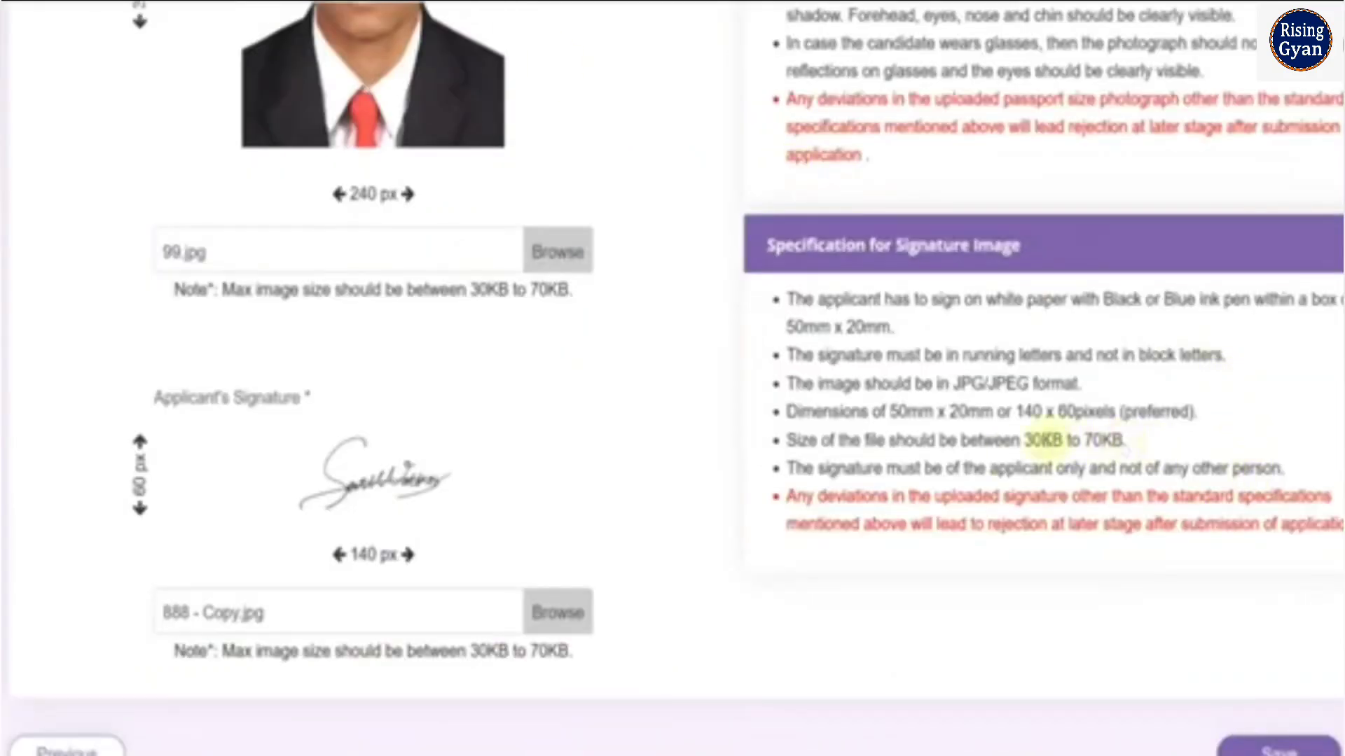
pyautogui.scroll(5, 1111, 464)
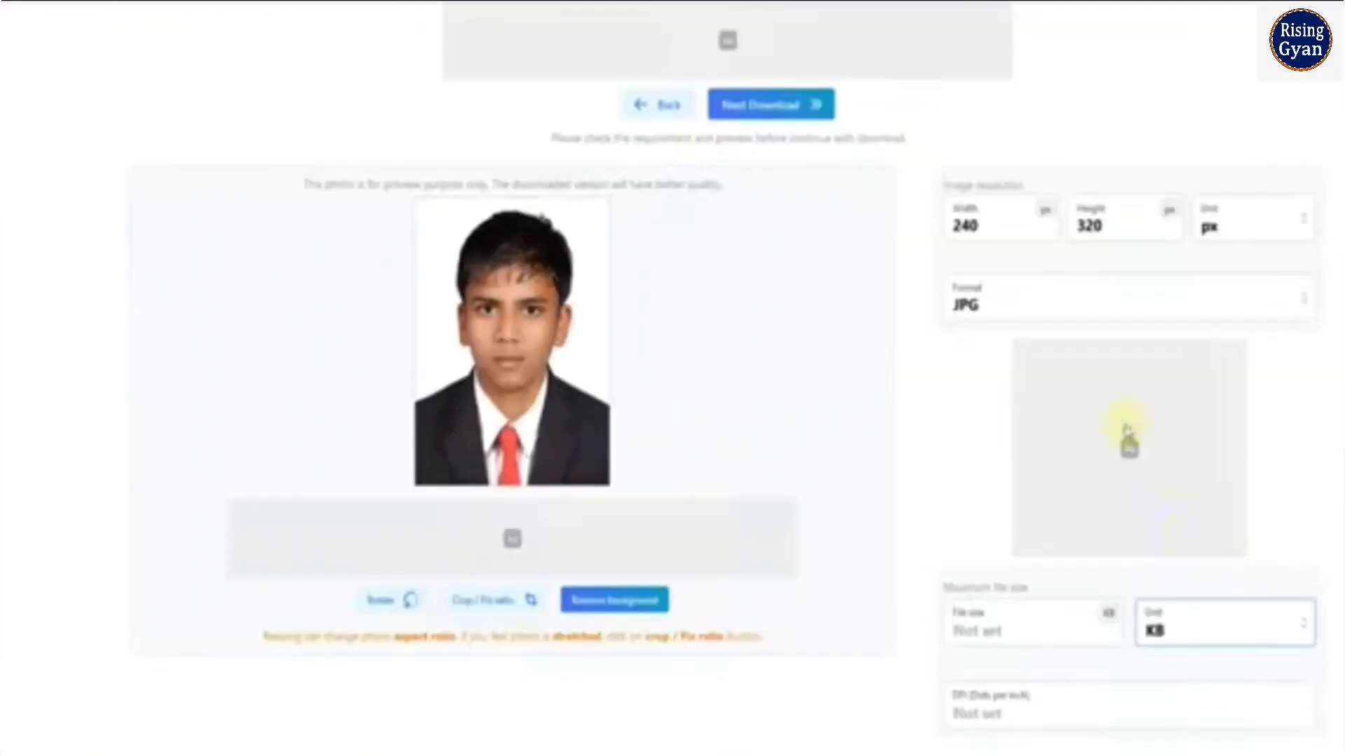
pyautogui.click(995, 617)
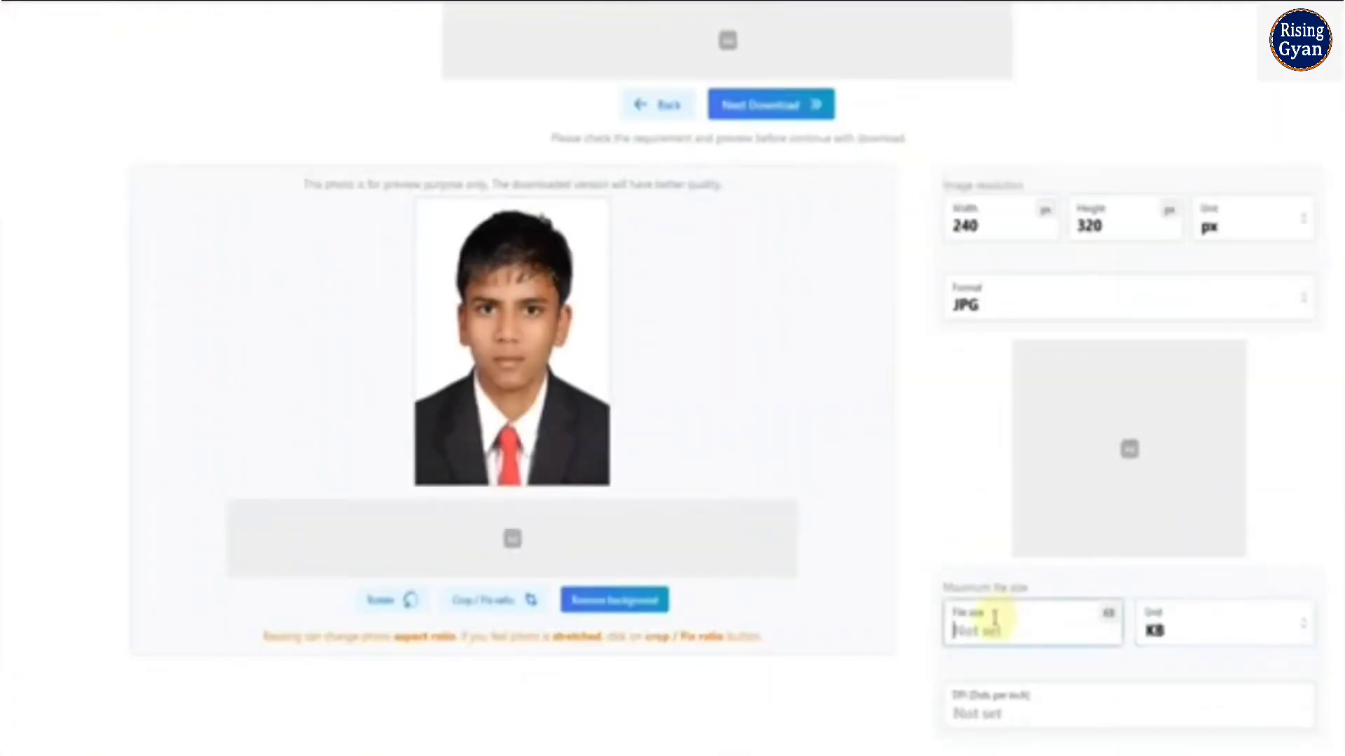
pyautogui.write('50')
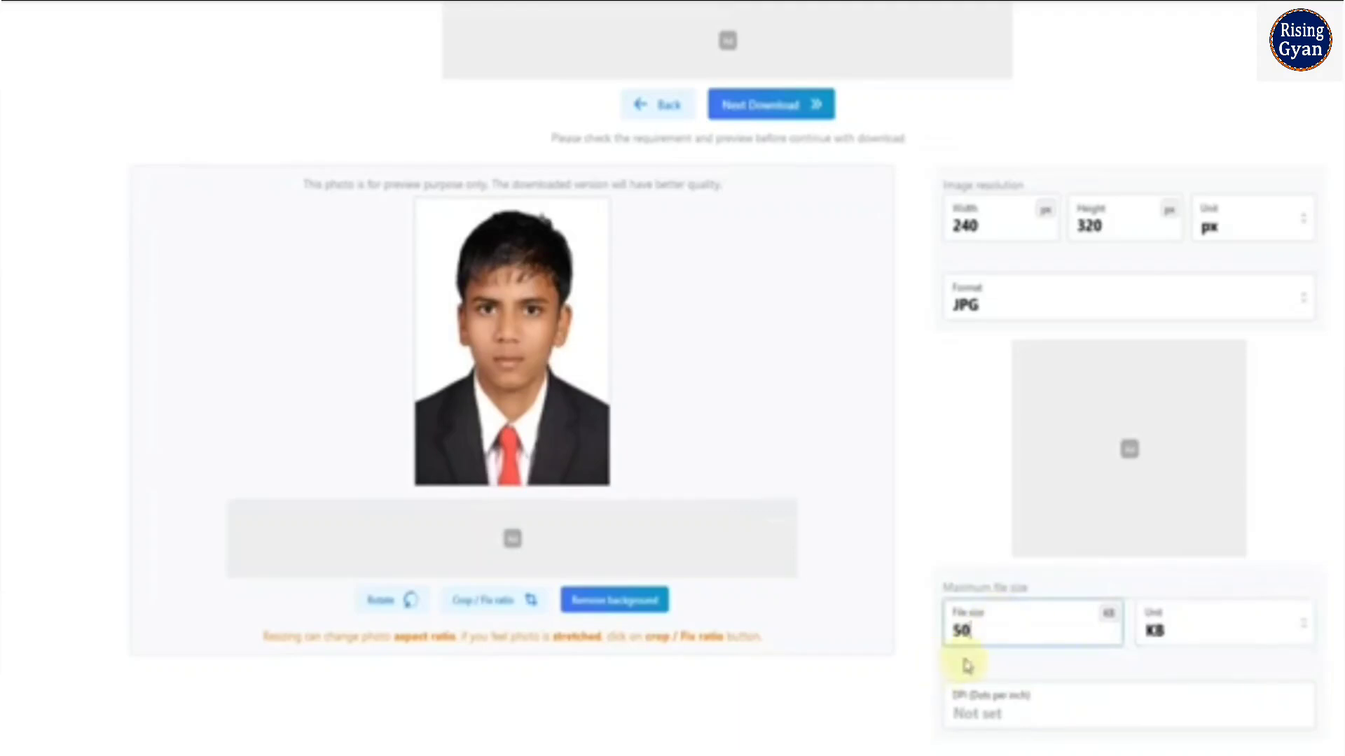
pyautogui.scroll(1, 911, 532)
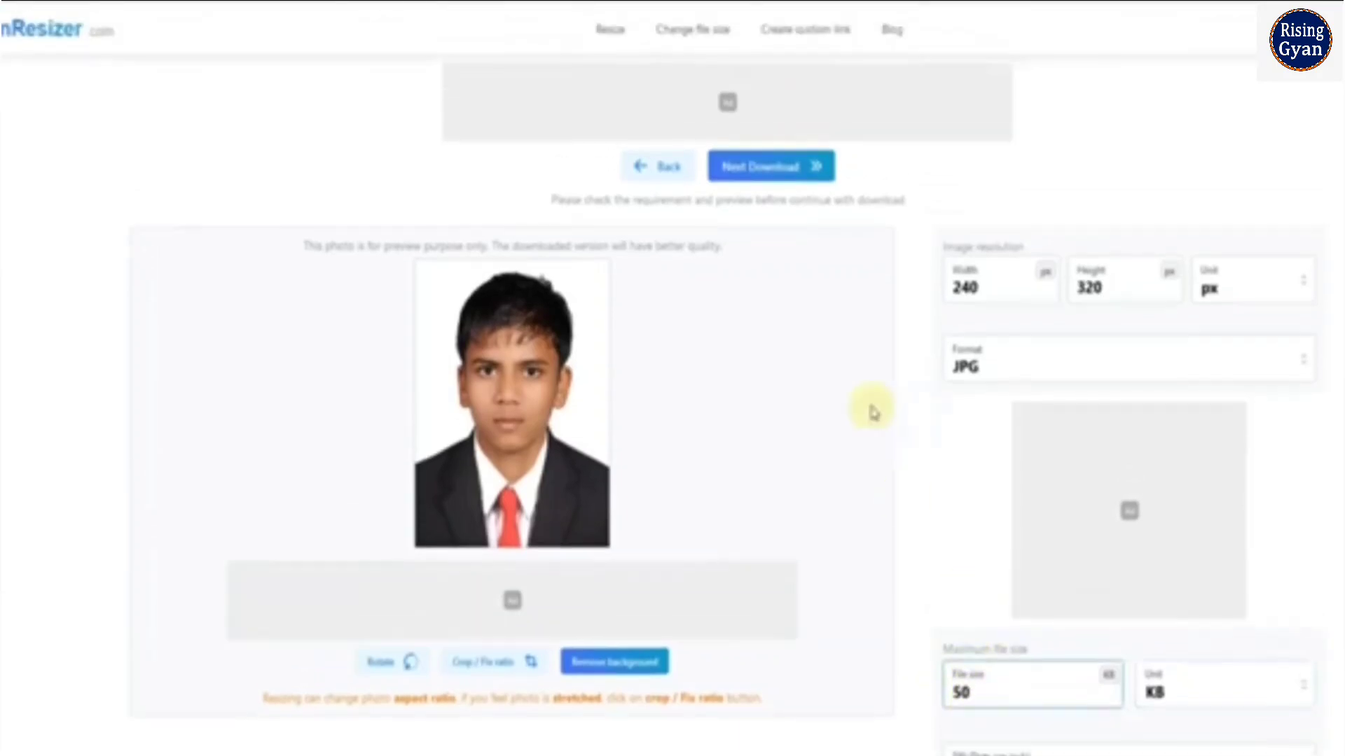
pyautogui.click(769, 168)
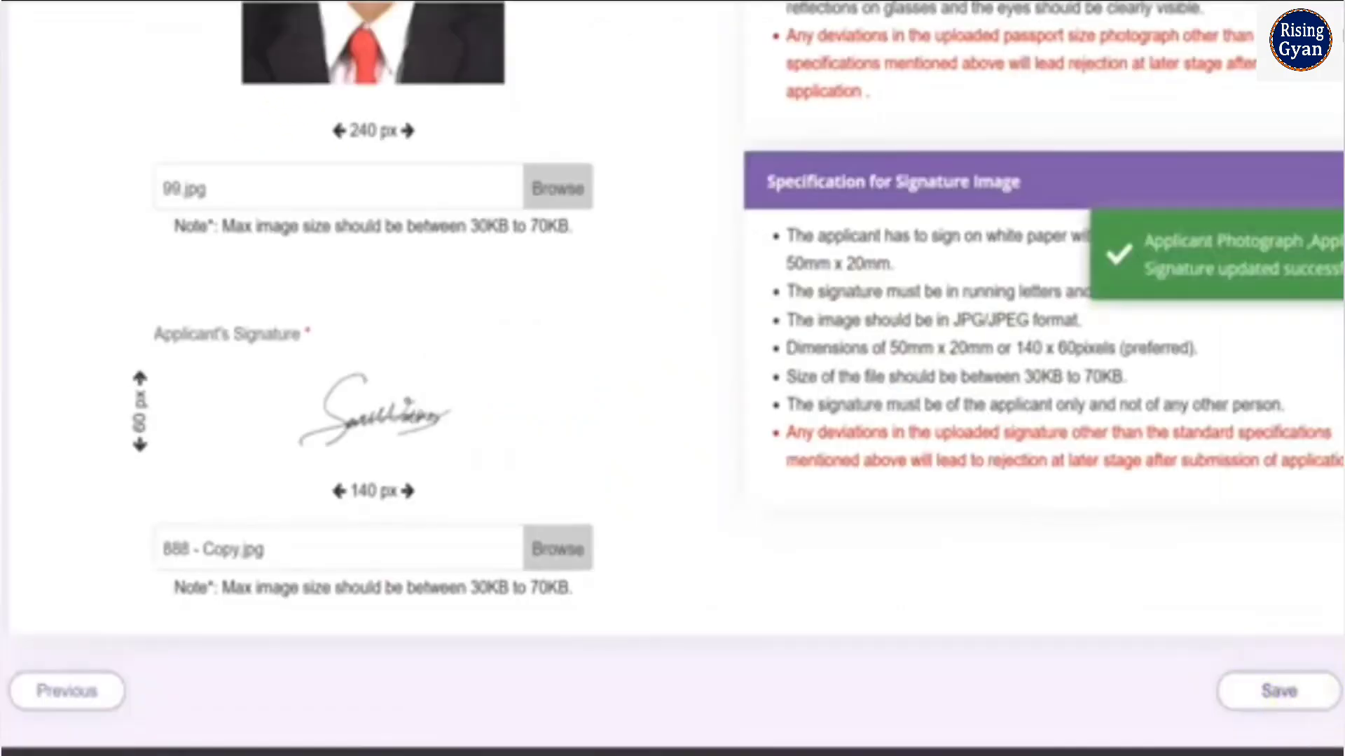
# Switch to the railway application, save the uploaded photograph and signature, and go to the list of eligible posts for RRB AJMER
pyautogui.click(1279, 691)
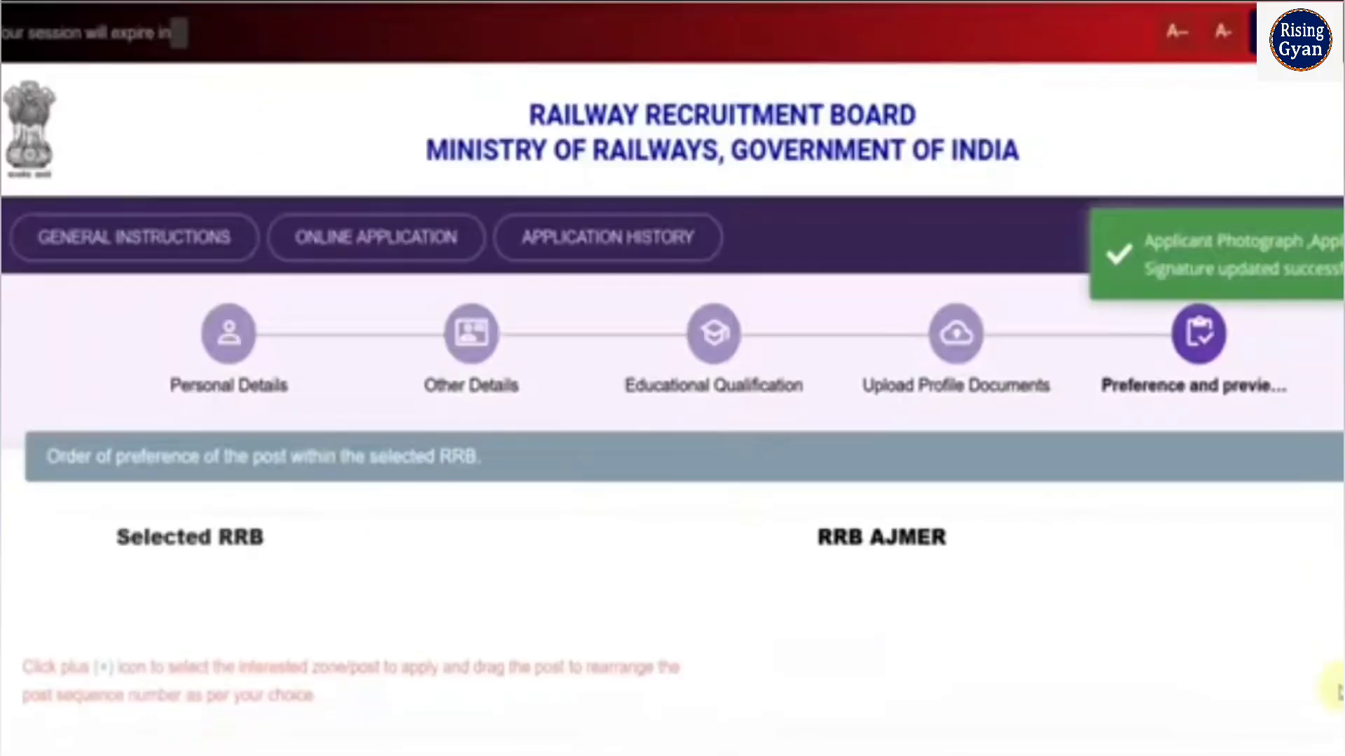
pyautogui.scroll(-7, 688, 495)
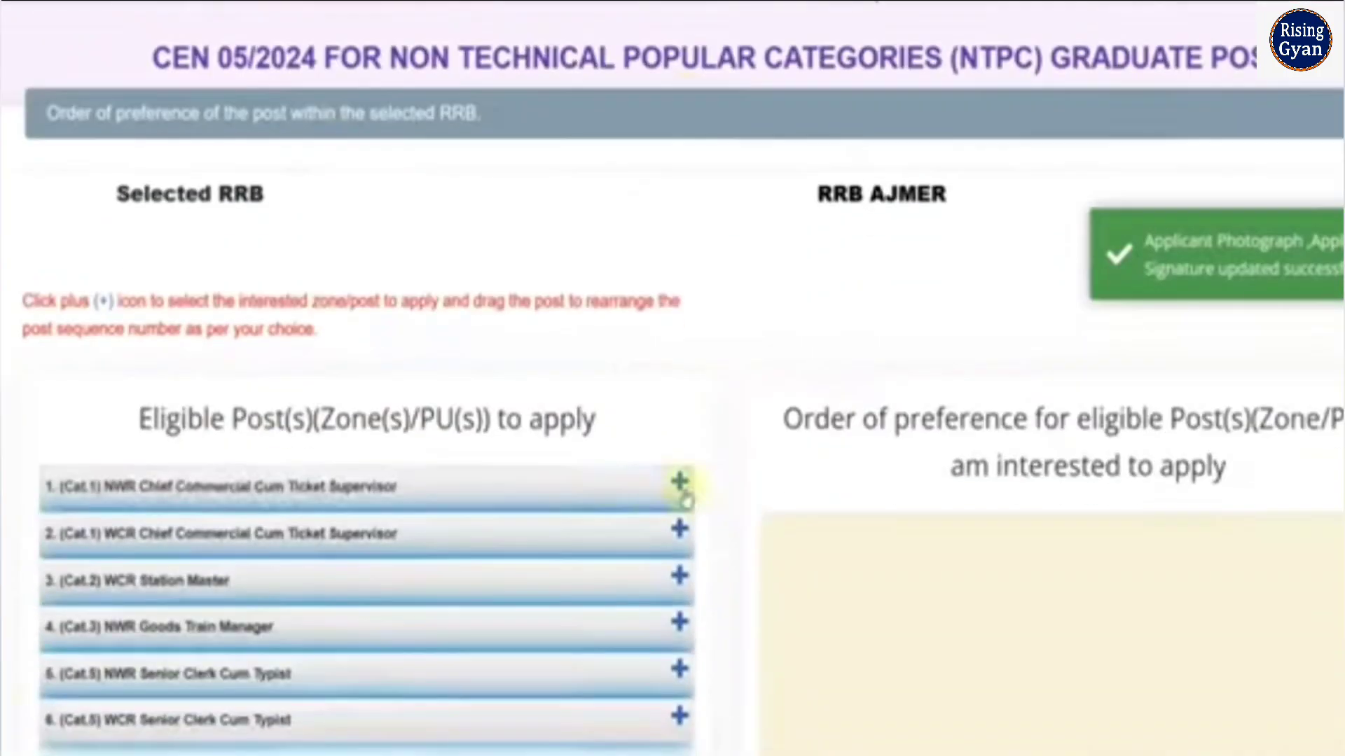
pyautogui.scroll(-2, 351, 510)
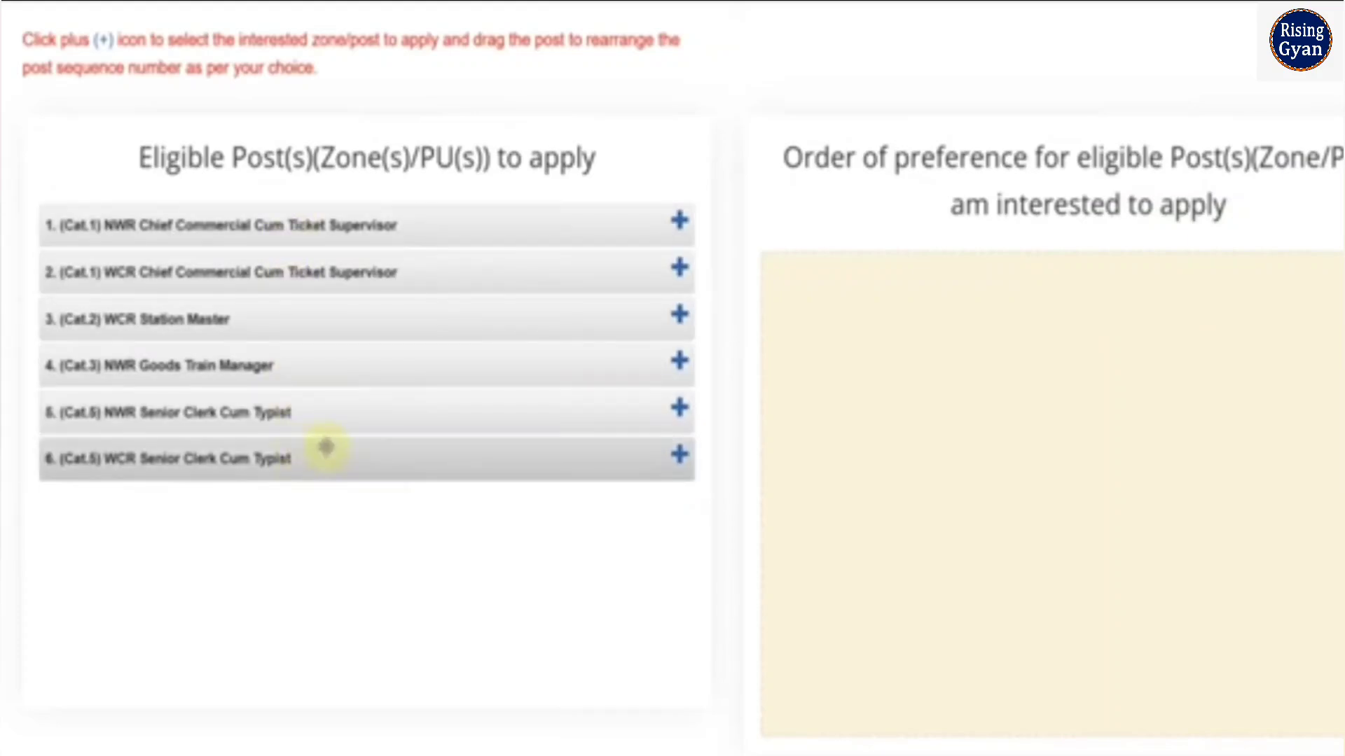
# Add posts in order: NWR Goods Train Manager, WCR and NWR Chief Commercial Cum Ticket Supervisor, WCR Station Master, WCR and NWR Senior Clerk Cum Typist
pyautogui.click(680, 361)
pyautogui.click(679, 269)
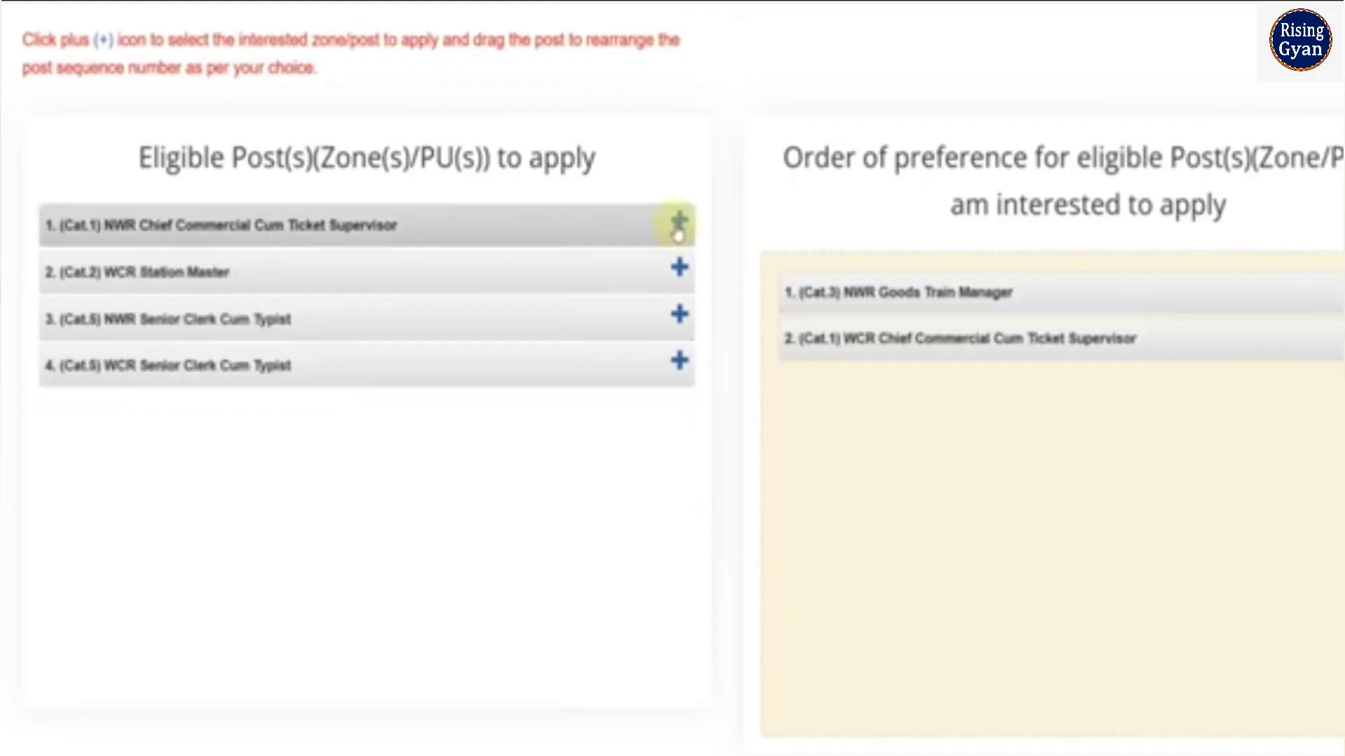
pyautogui.click(678, 225)
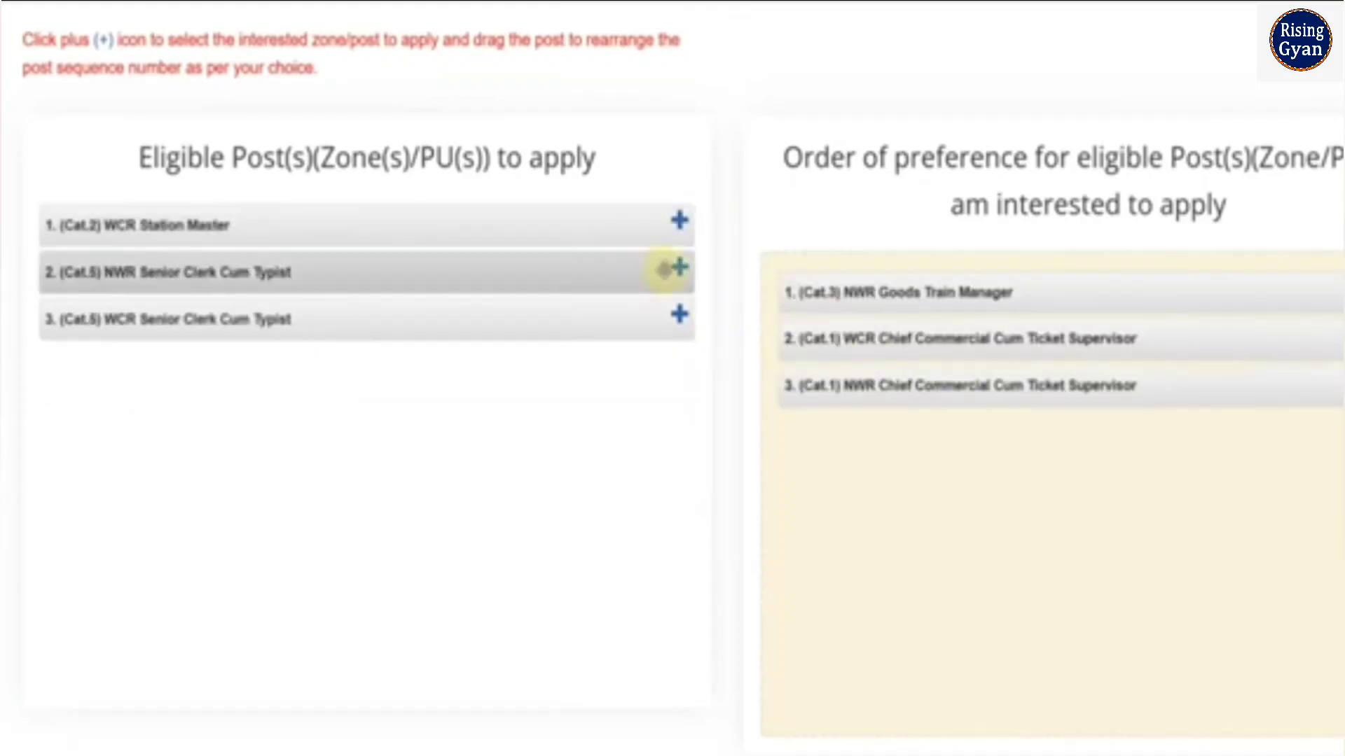
pyautogui.click(678, 221)
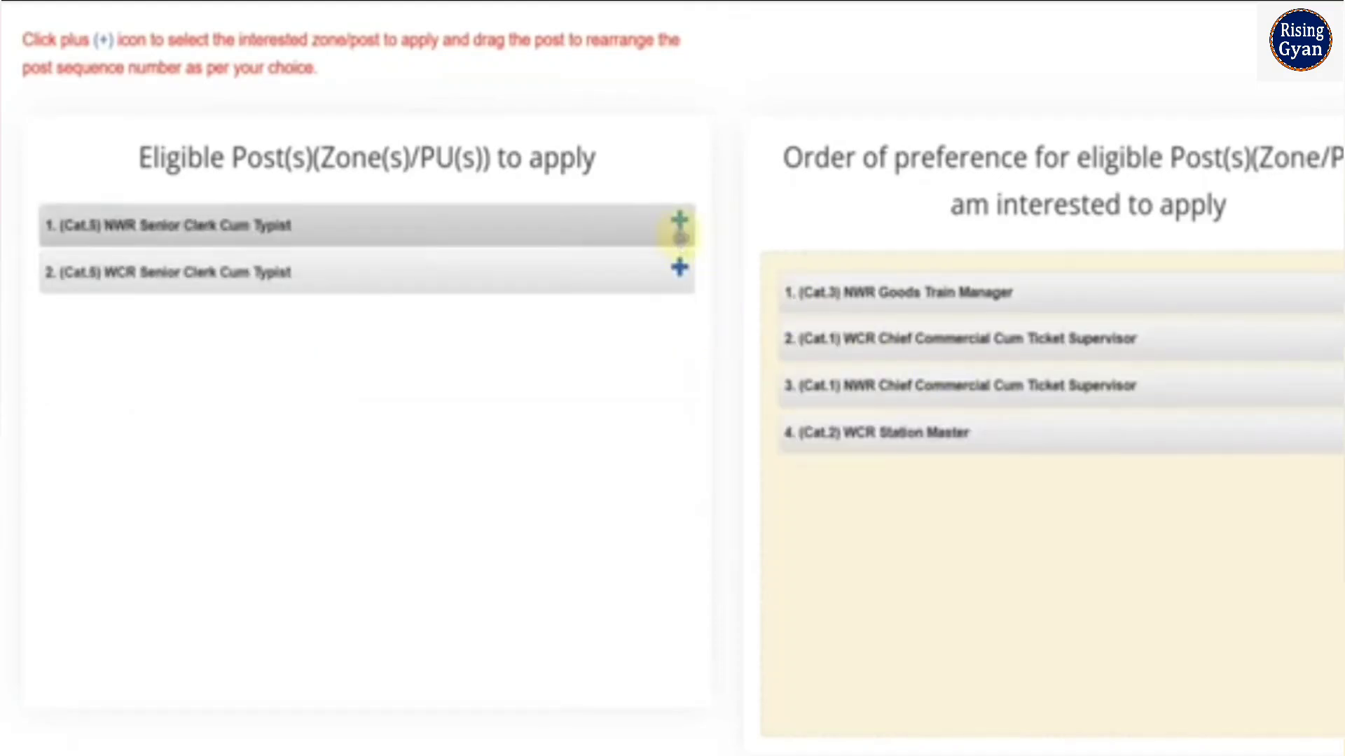
pyautogui.click(679, 273)
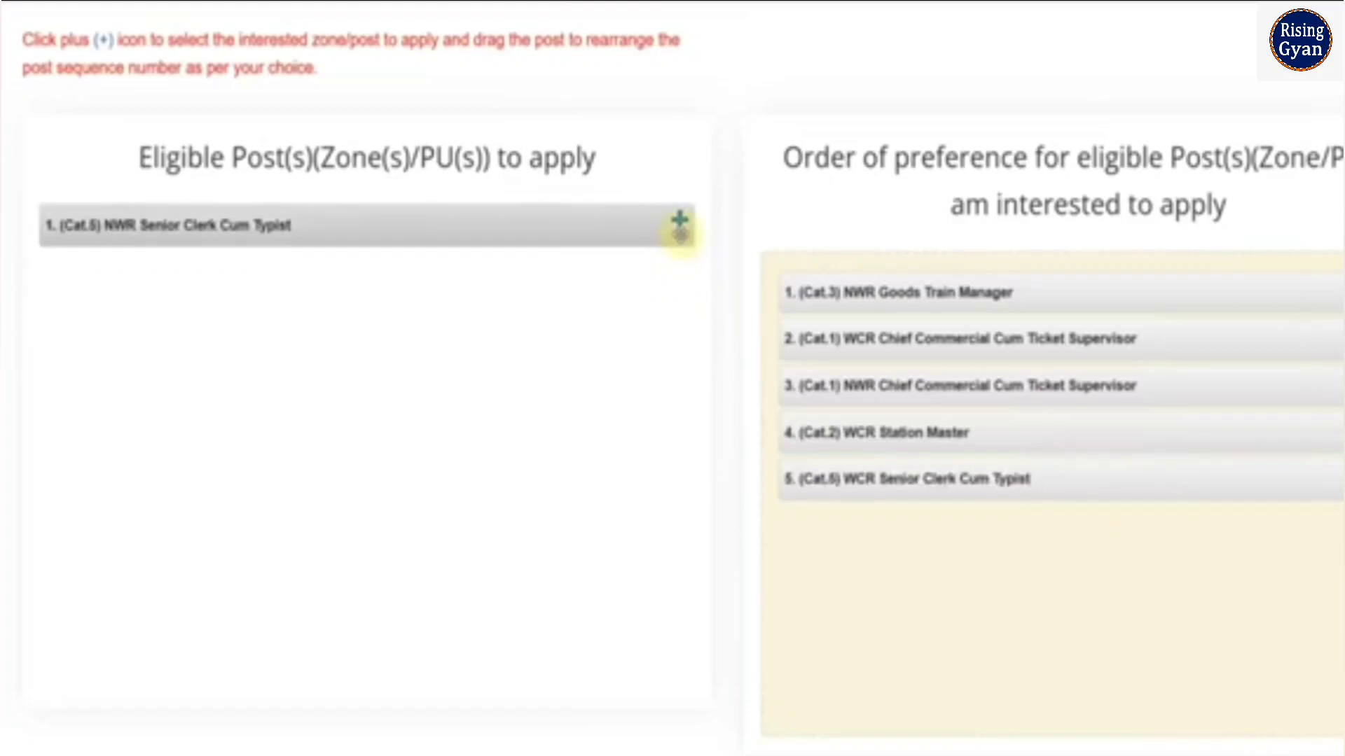
pyautogui.click(679, 223)
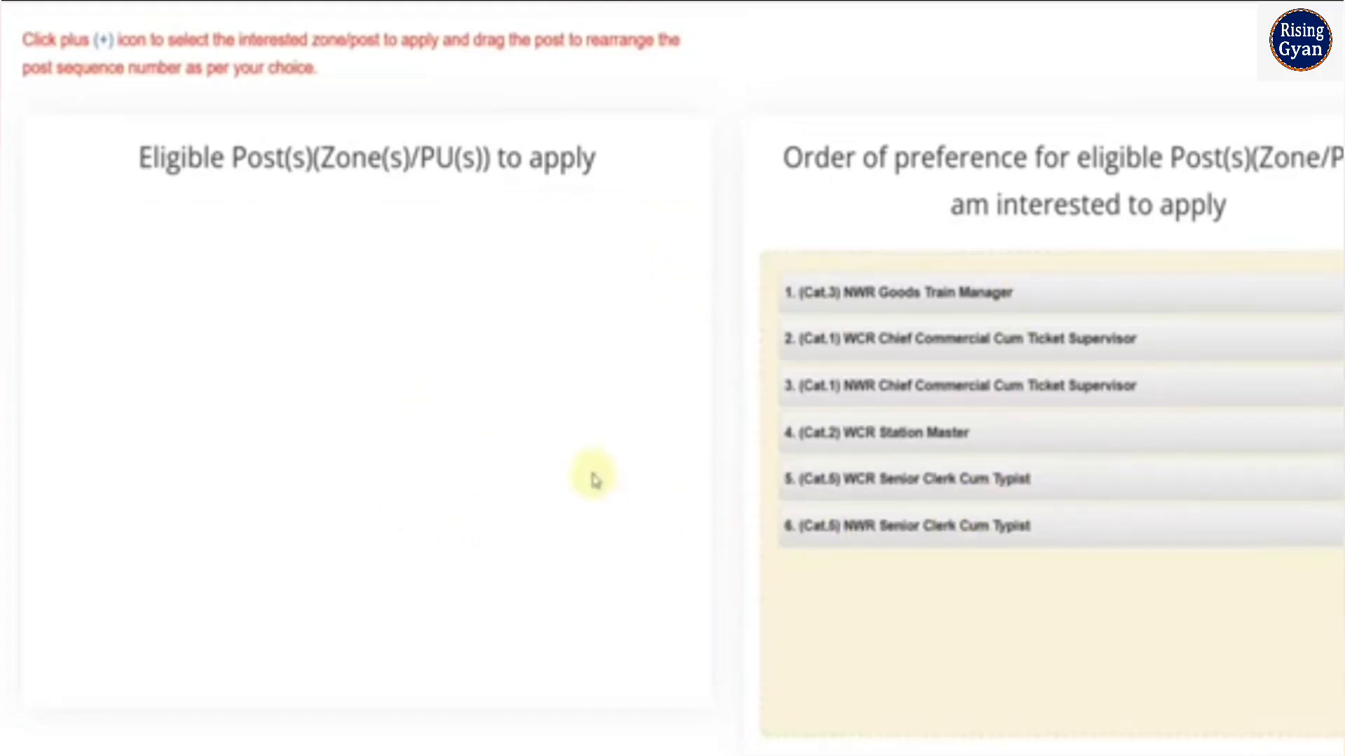
# Review the chosen post preferences and confirm that their order has been exercised and checked
pyautogui.scroll(5, 592, 478)
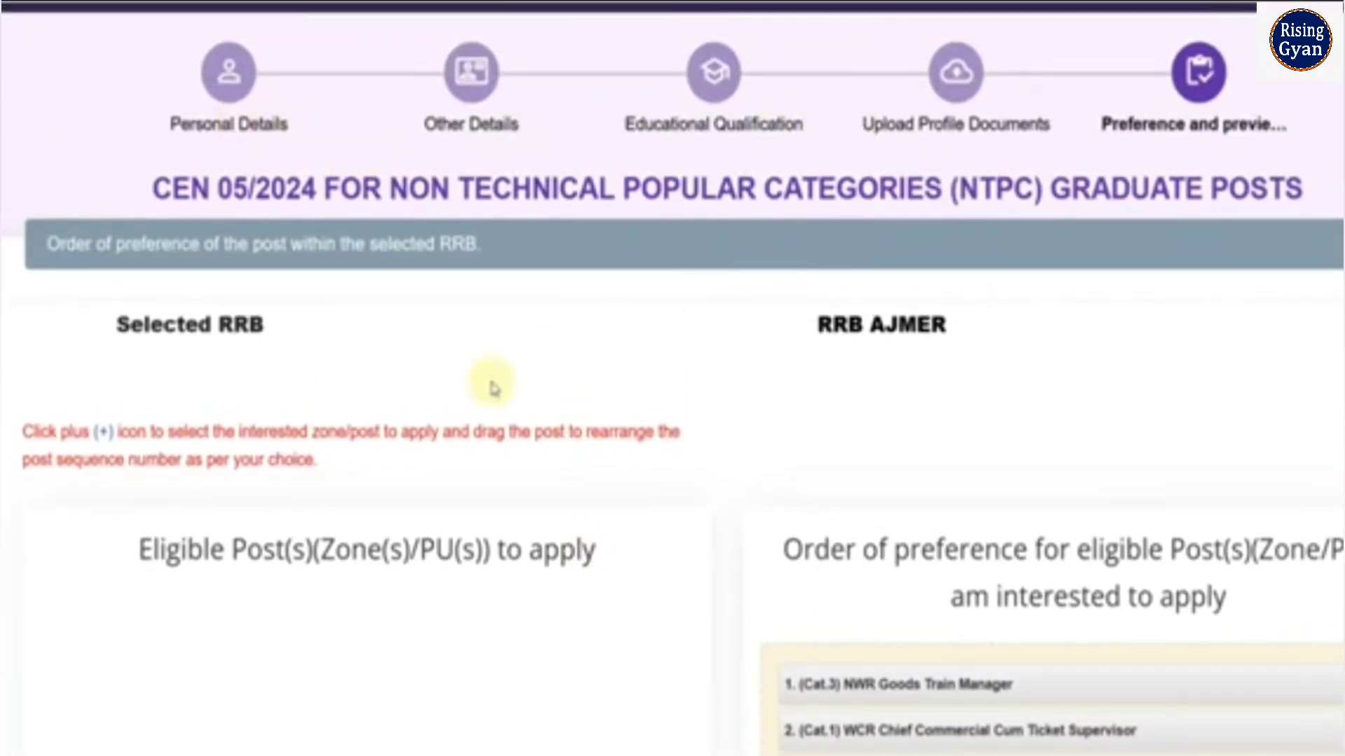
pyautogui.scroll(-3, 492, 387)
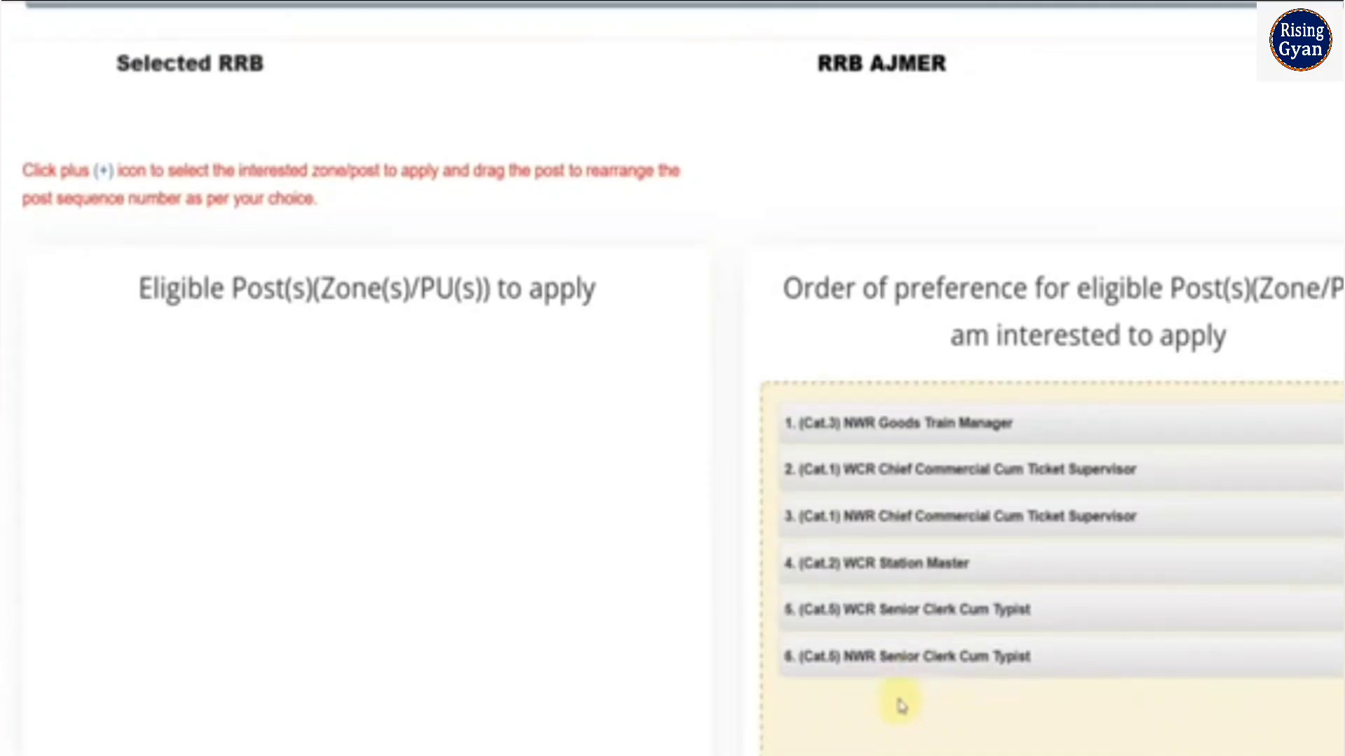
pyautogui.scroll(-6, 902, 704)
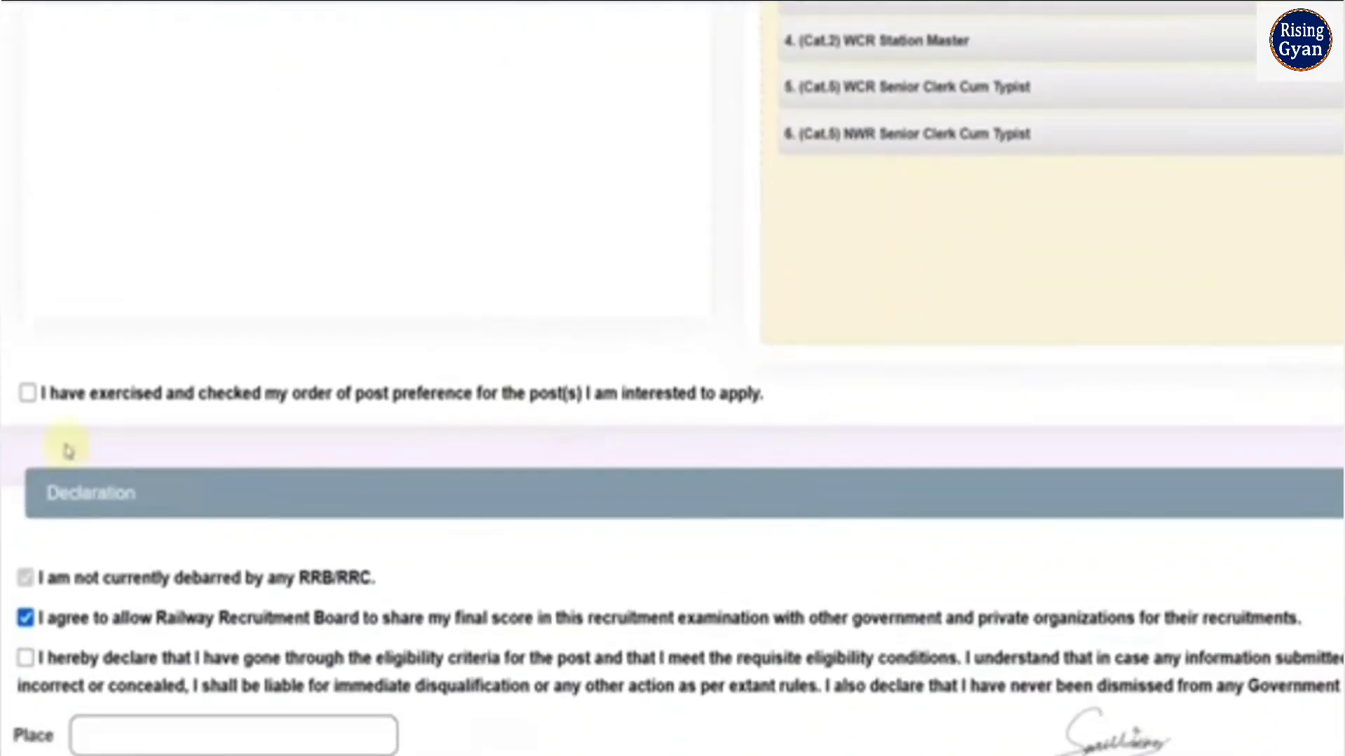
pyautogui.click(28, 393)
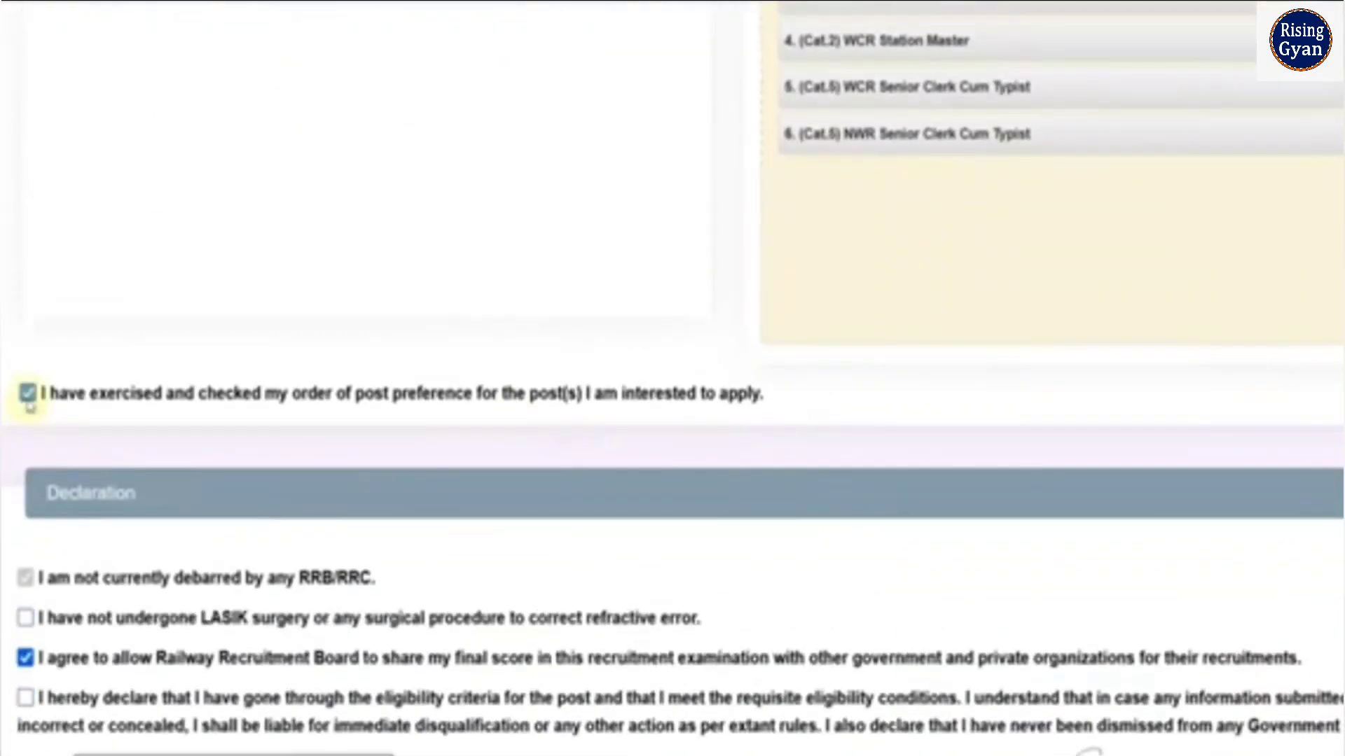
# Accept the declarations about not having undergone LASIK surgery and about meeting the eligibility conditions
pyautogui.scroll(-3, 187, 492)
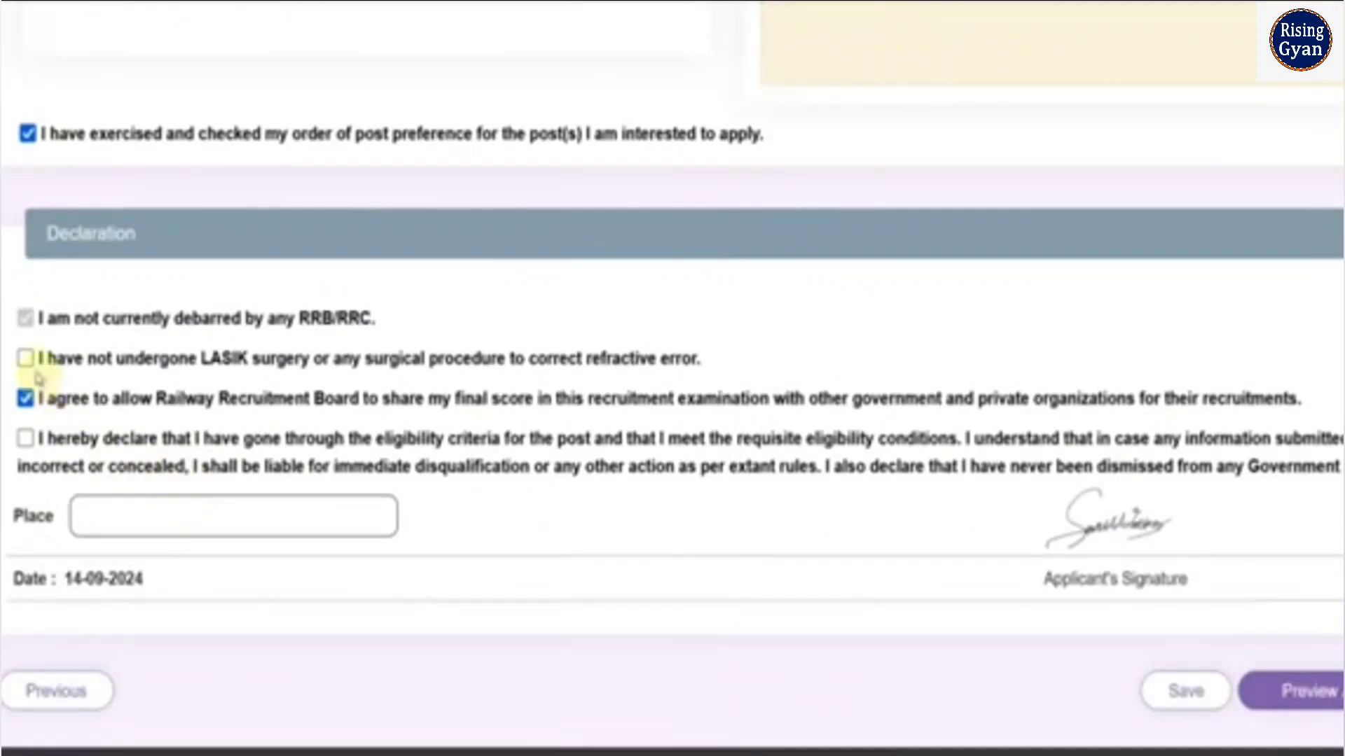
pyautogui.click(168, 356)
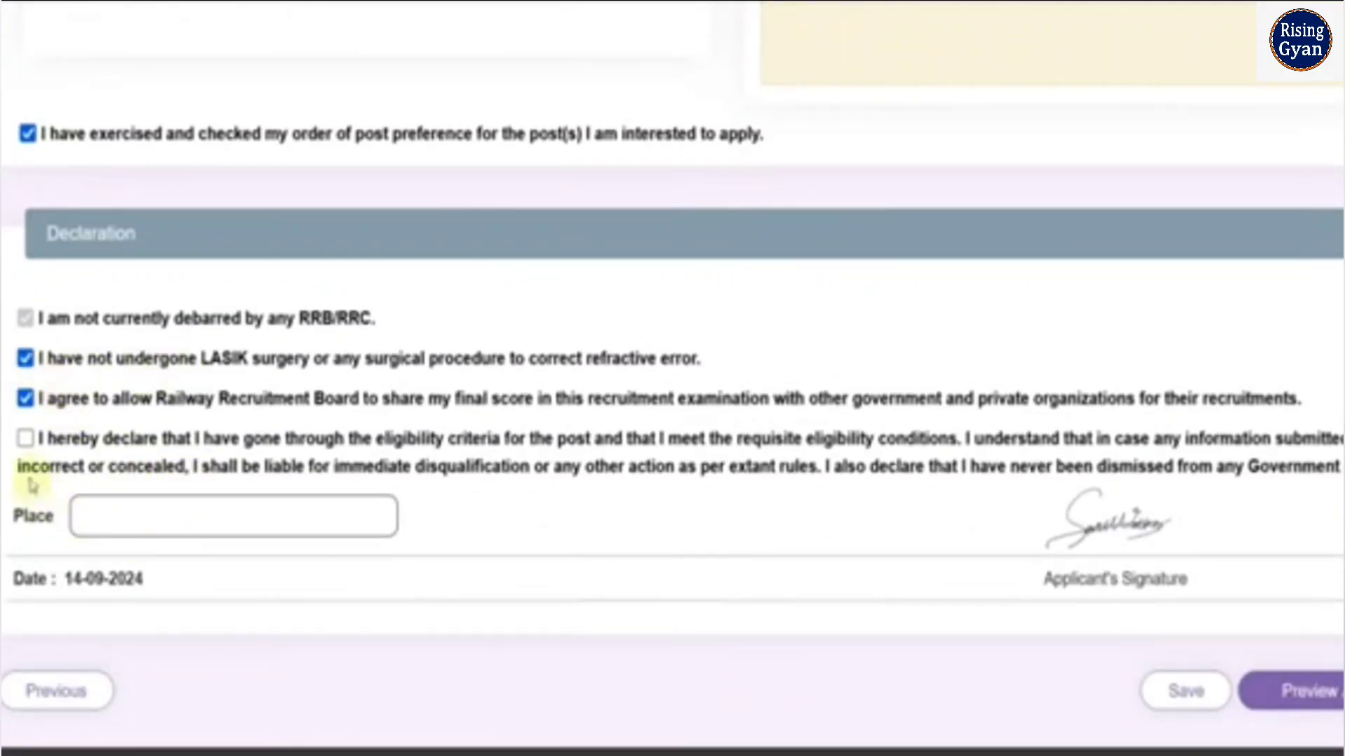
pyautogui.click(26, 439)
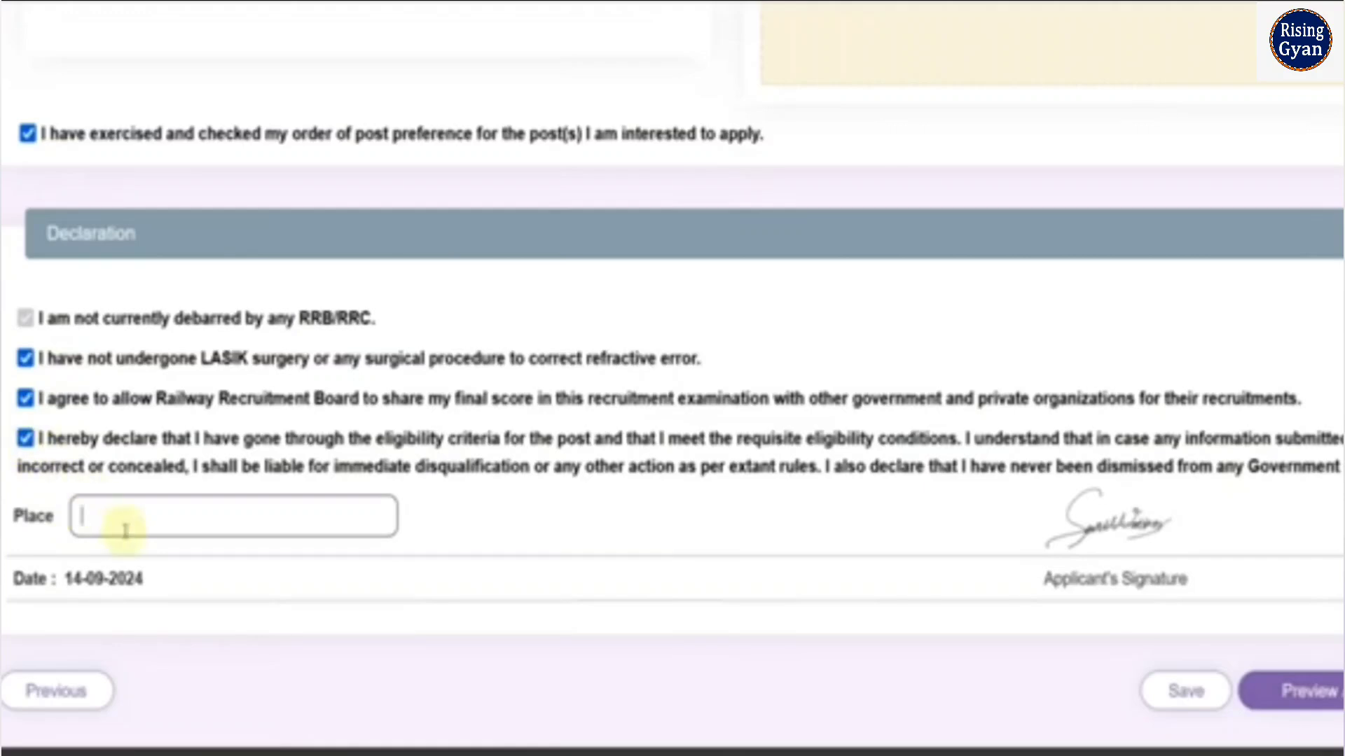
# Enter ALWAR as the place in the declaration and save the post preferences
pyautogui.write('ALWAR')
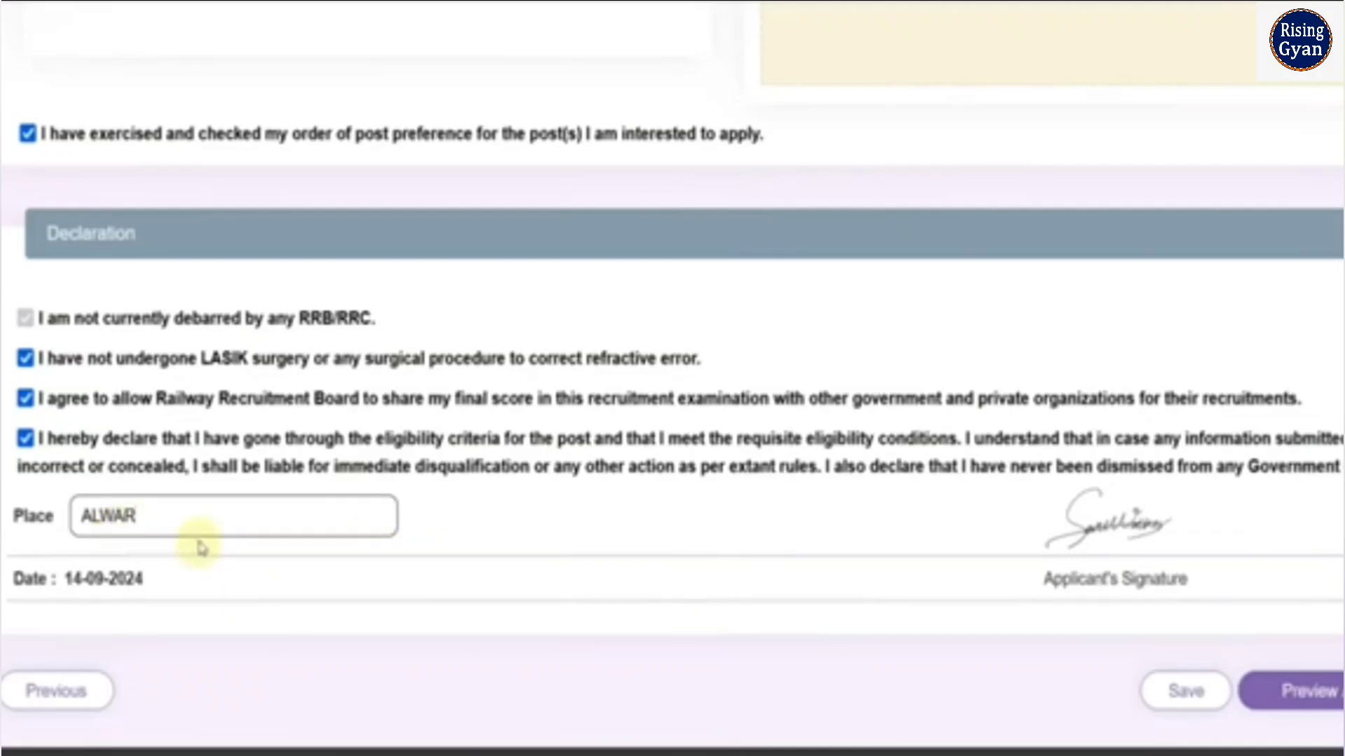
pyautogui.click(1197, 711)
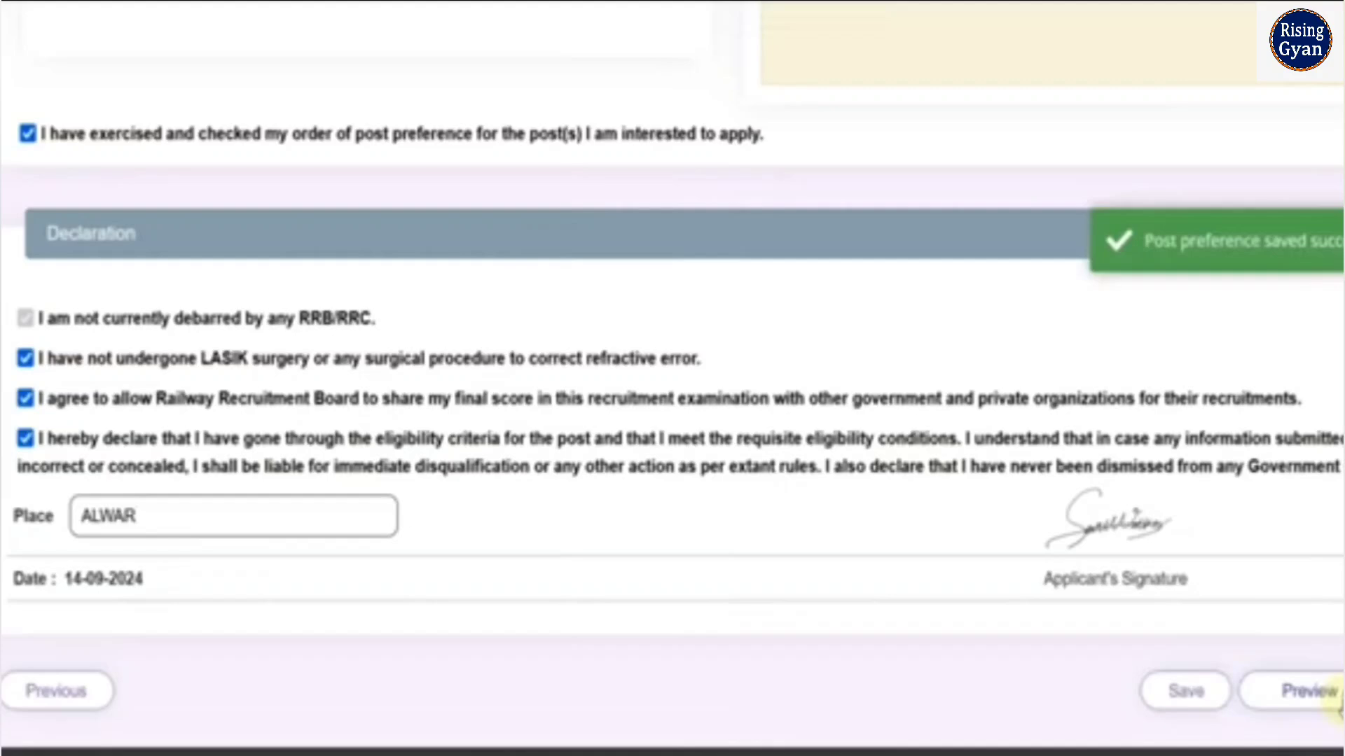
# Preview the application, proceed to the fee payment with RazorPay, and choose UPI / QR as the payment method
pyautogui.click(1334, 695)
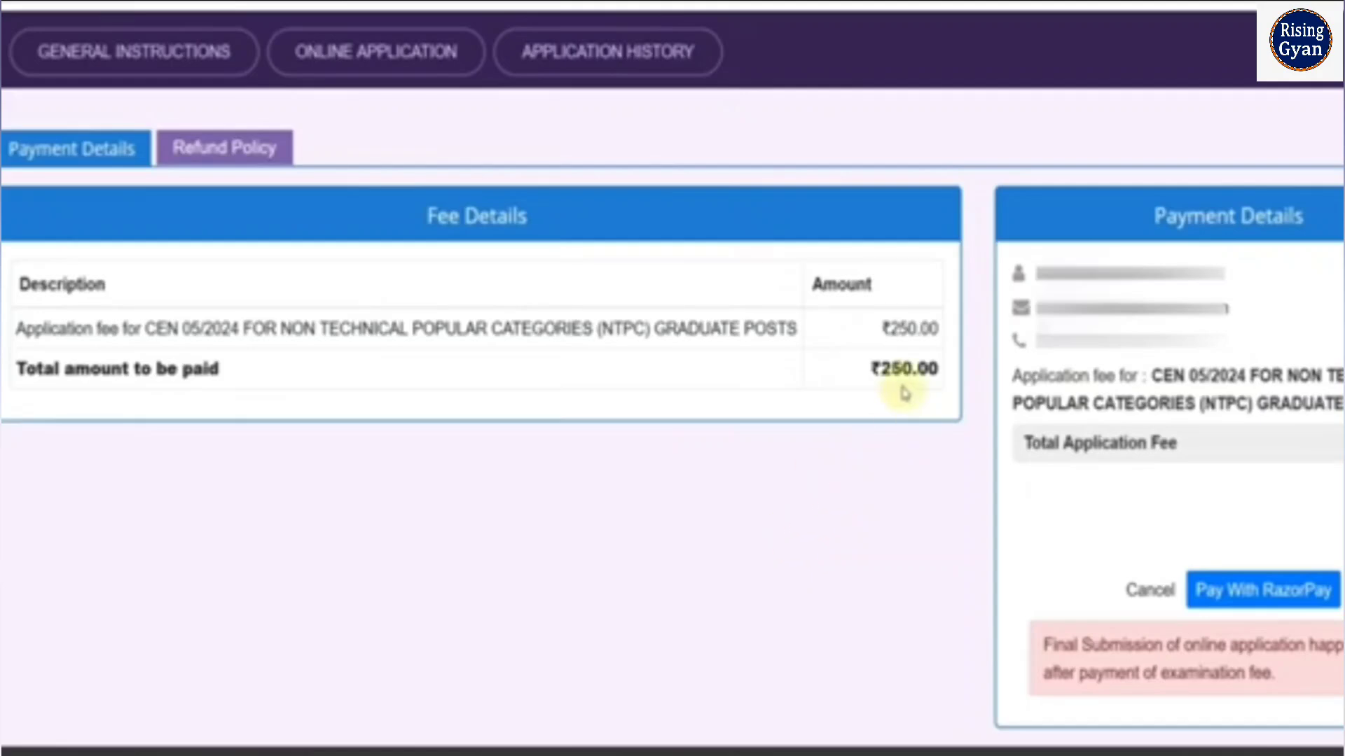
pyautogui.click(1231, 590)
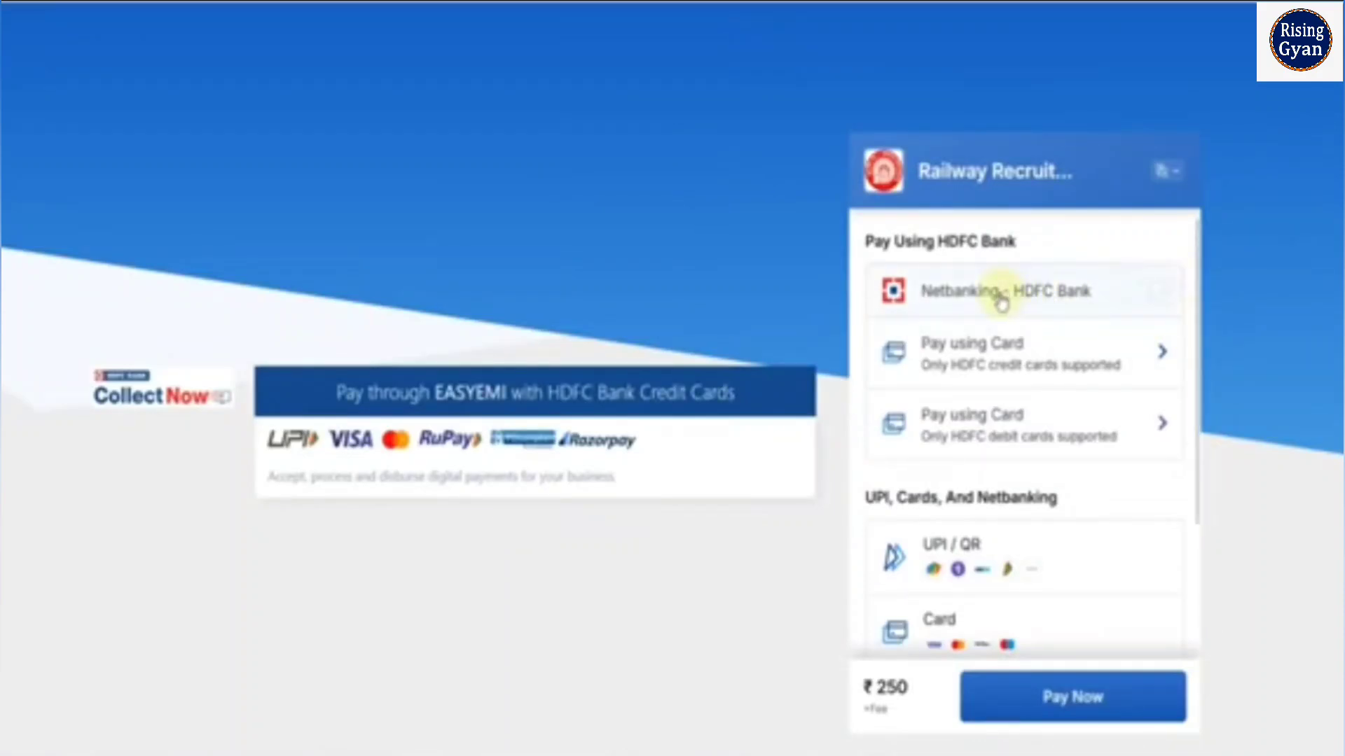
pyautogui.scroll(-2, 1001, 375)
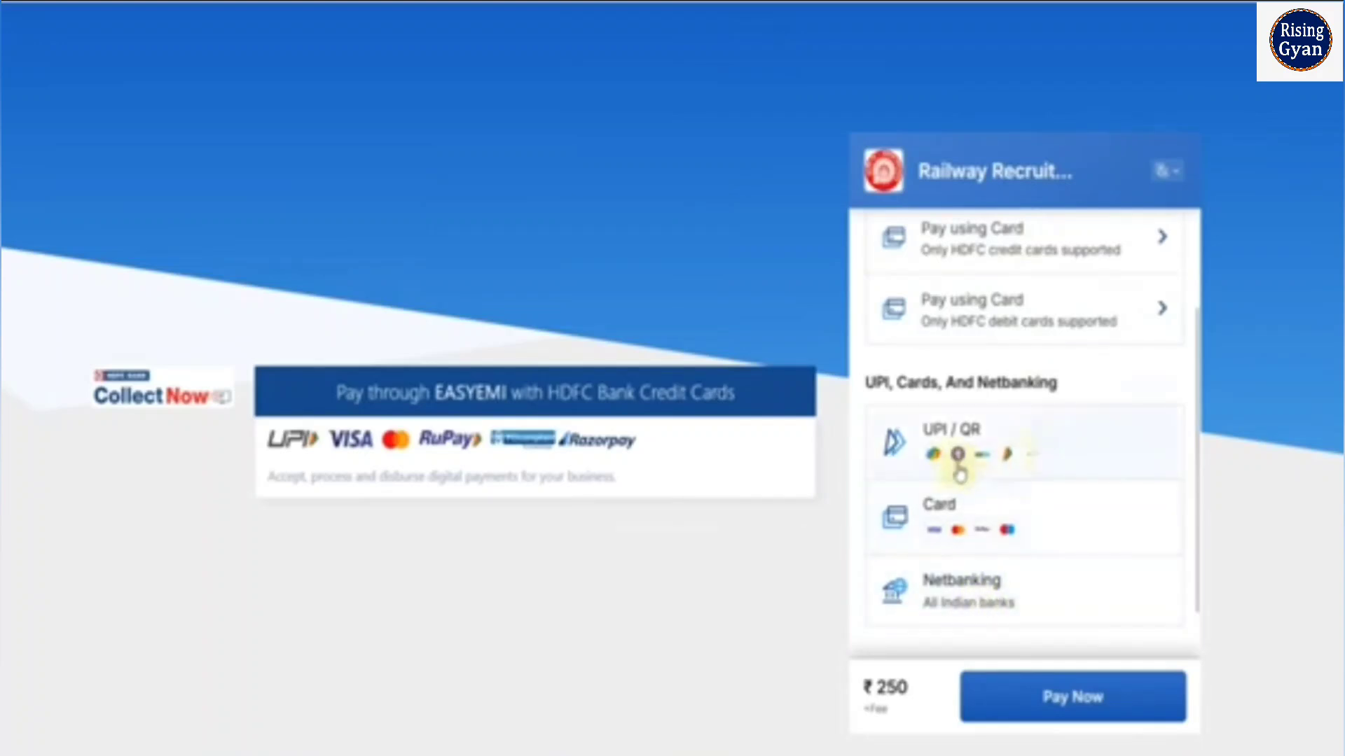
pyautogui.click(1004, 462)
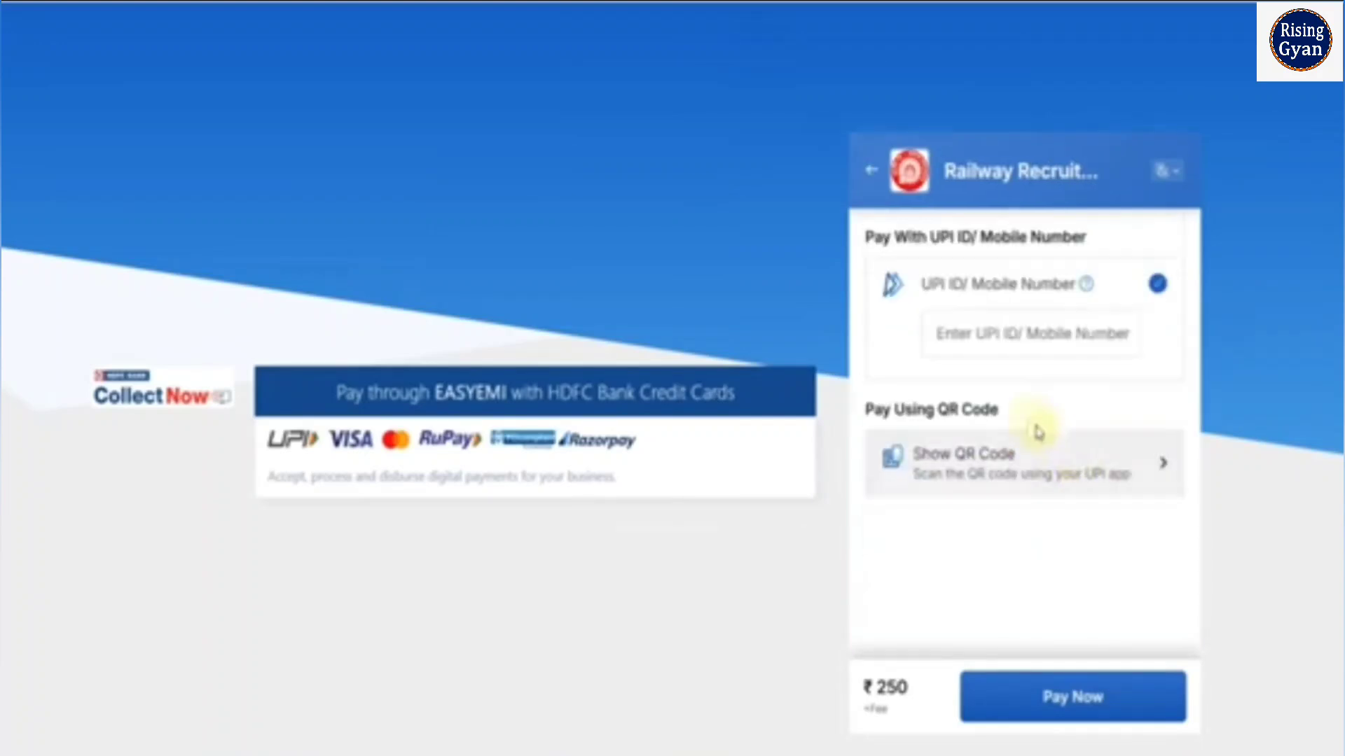